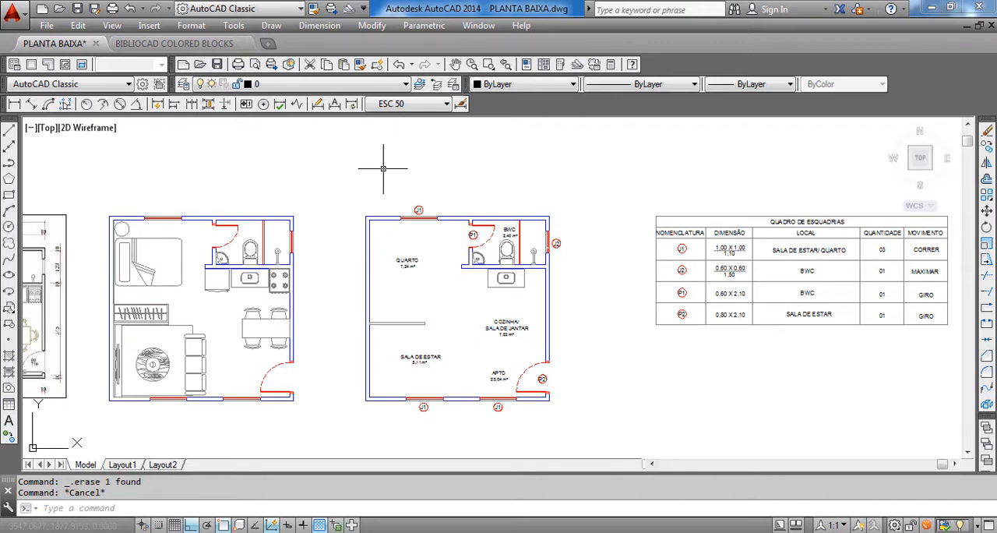
click(319, 25)
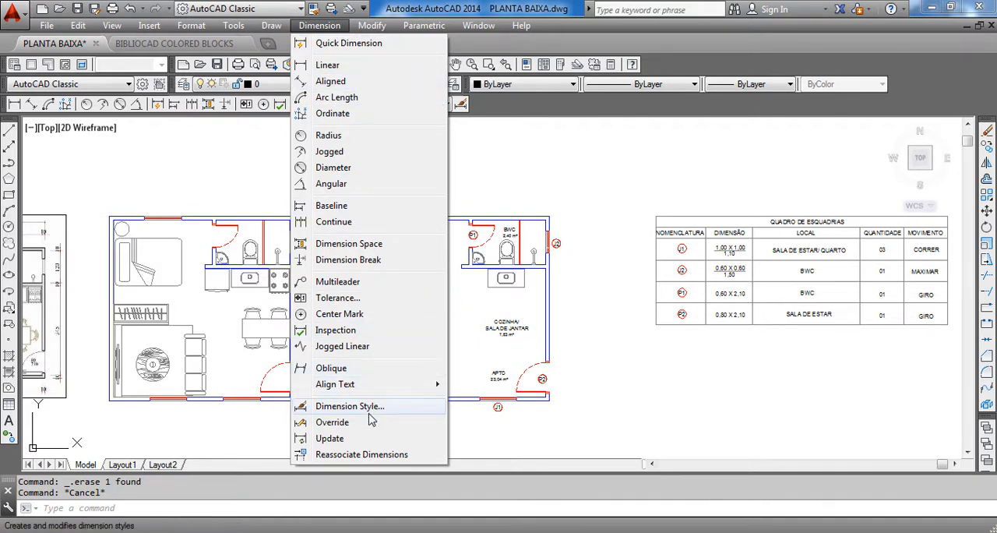
click(570, 171)
key(Escape)
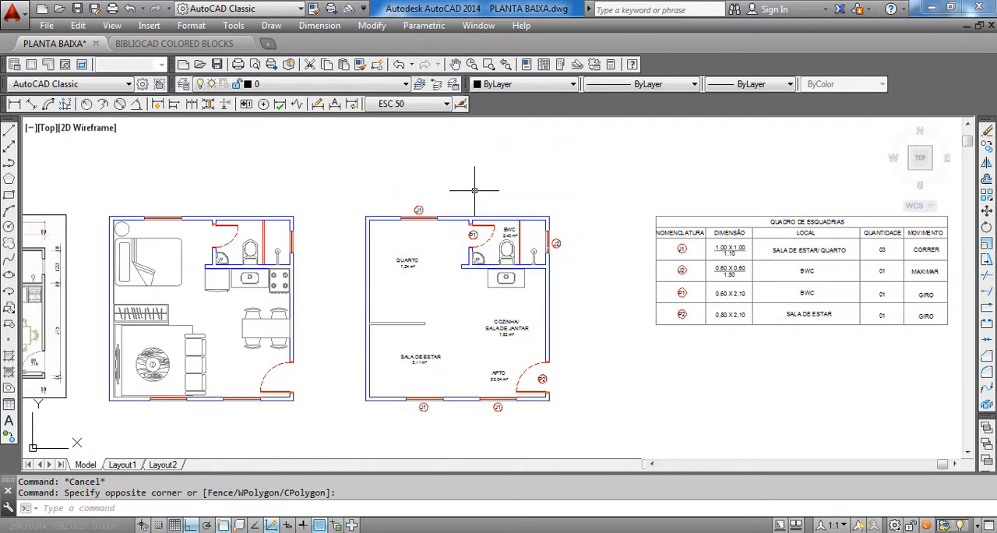
click(446, 104)
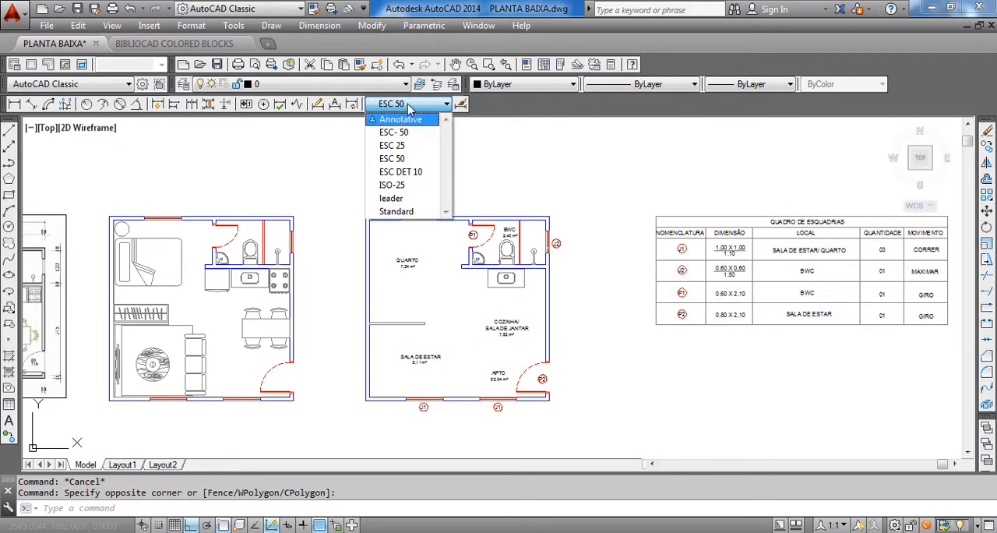
click(410, 104)
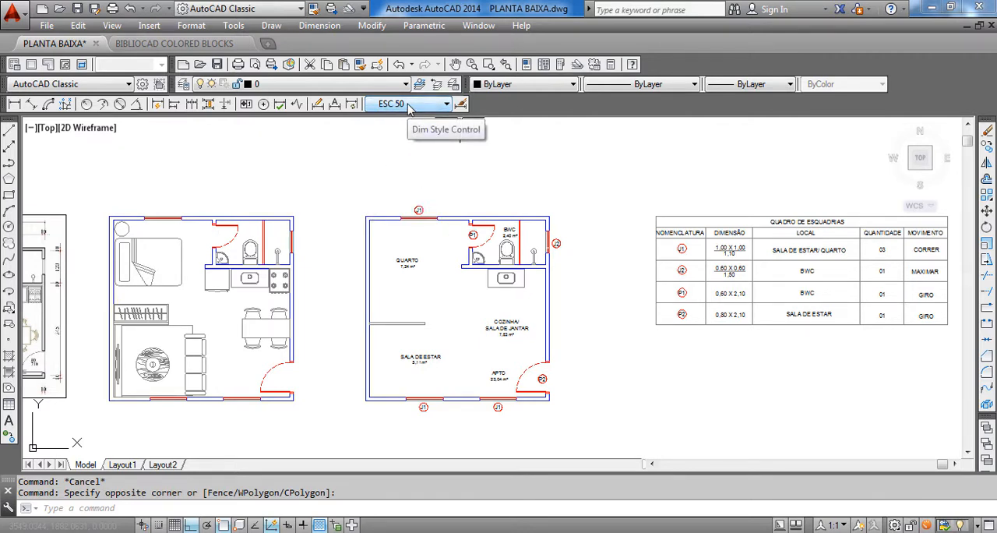
click(411, 104)
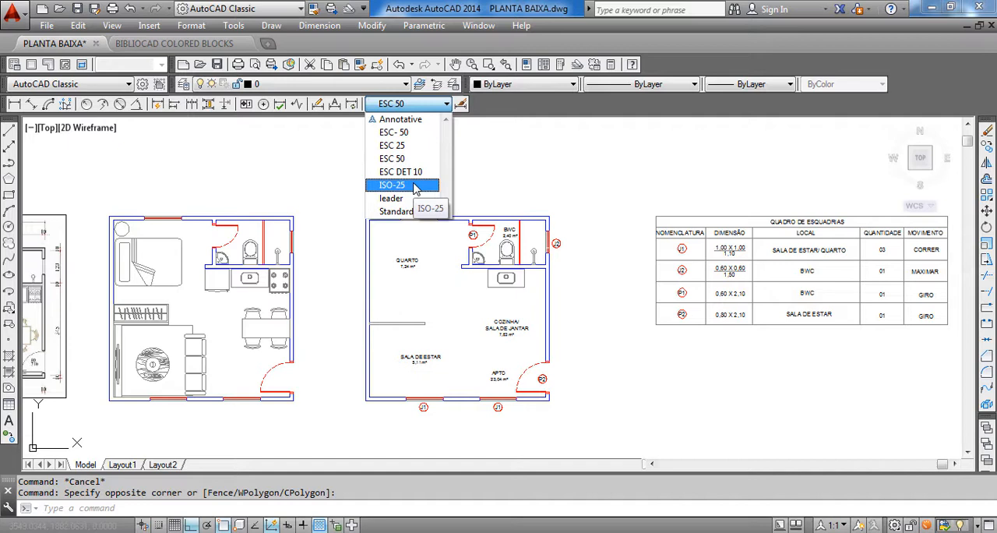
click(541, 186)
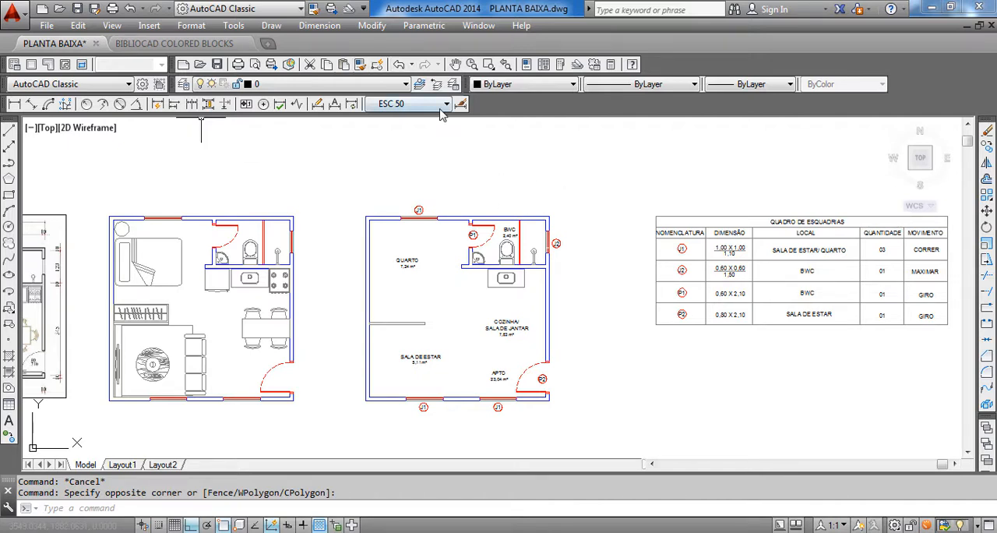
Set ESC 50 as the current dimension style and open it for modification
click(322, 28)
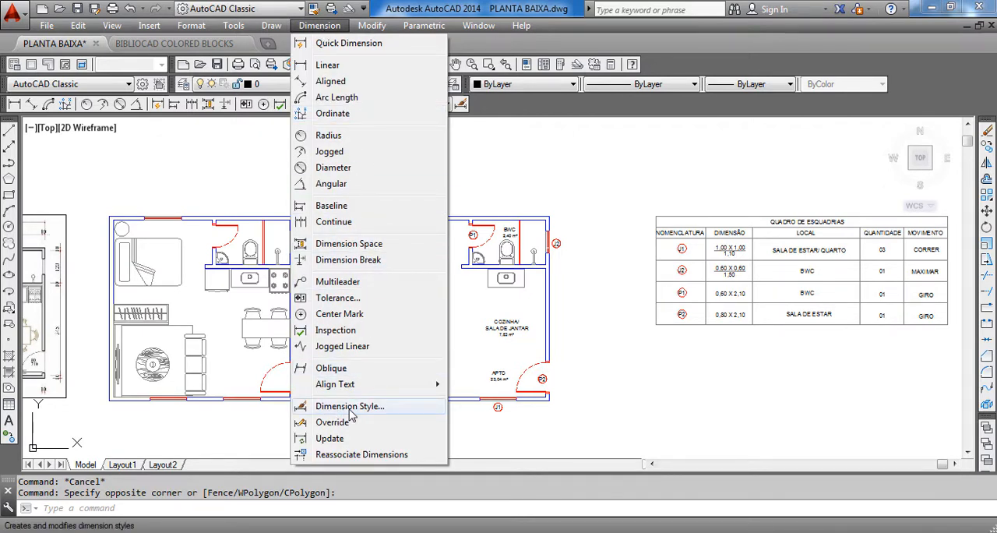
click(350, 407)
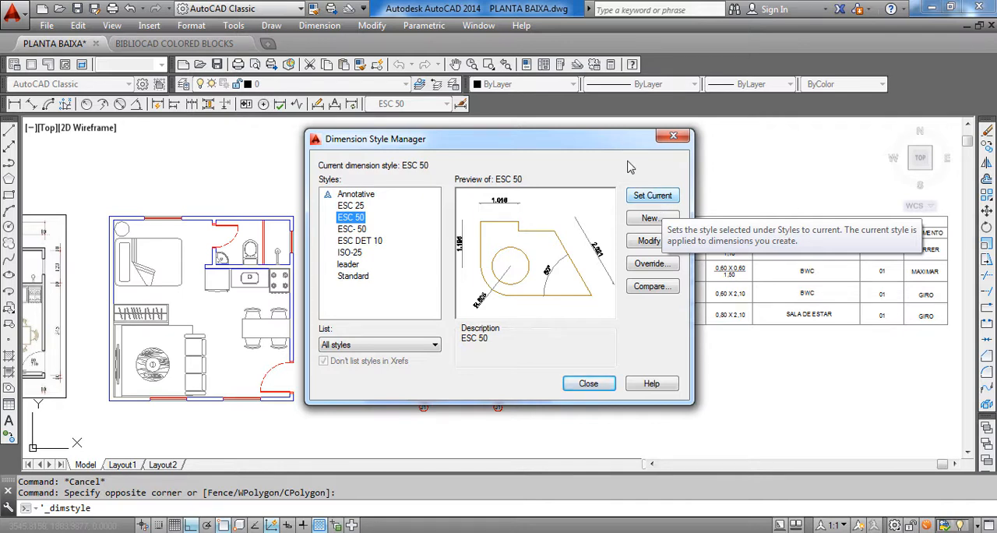
click(651, 194)
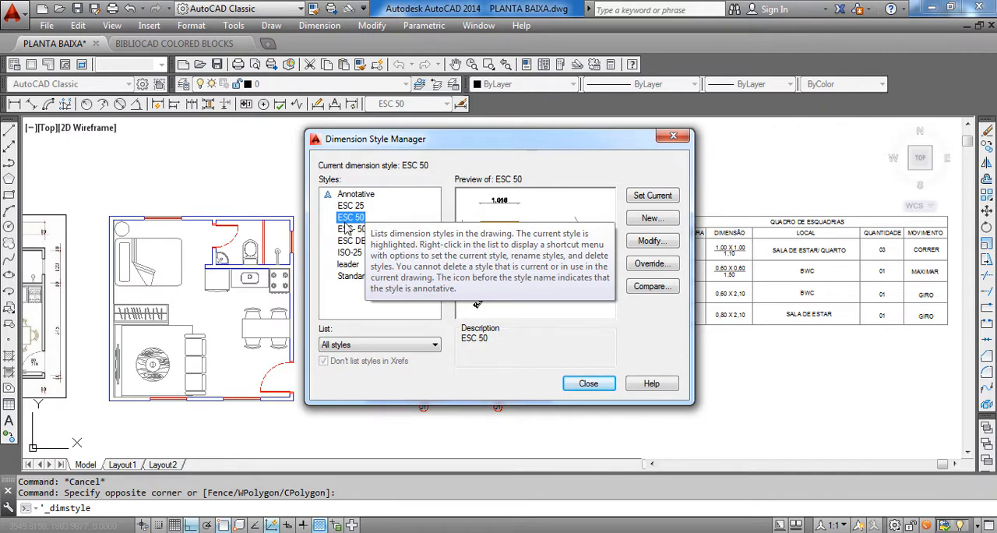
click(650, 241)
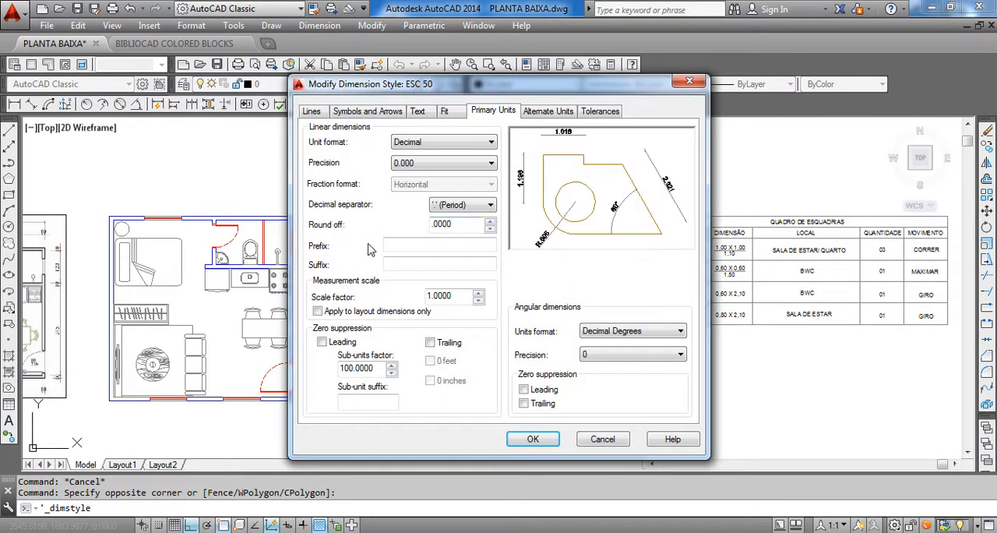
Review the line, arrowhead, text and fit settings of the ESC 50 dimension style
click(310, 114)
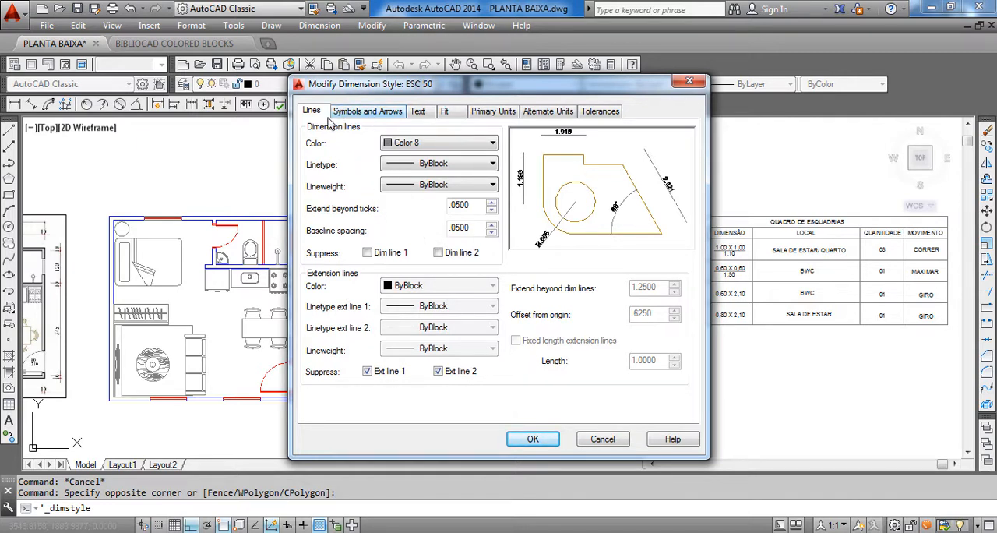
click(361, 115)
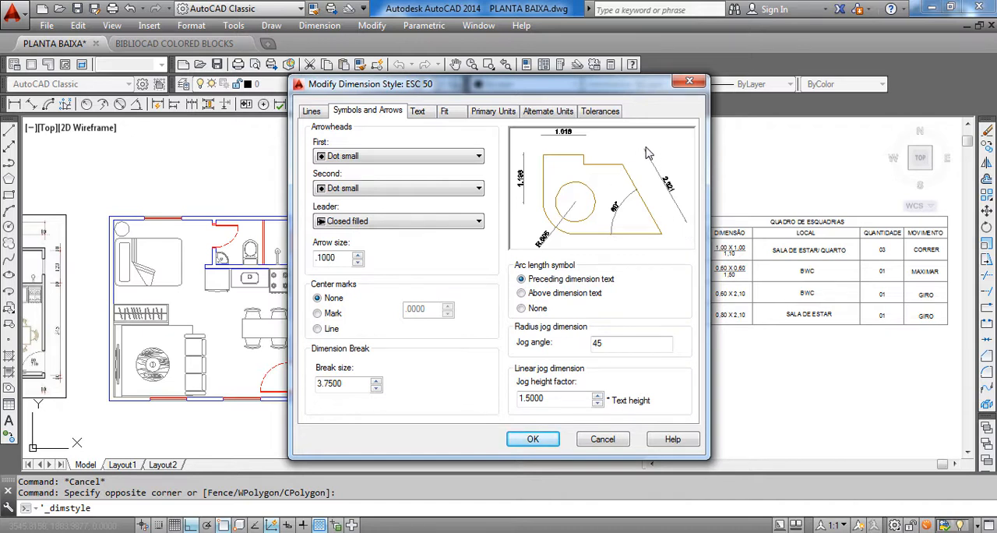
click(395, 156)
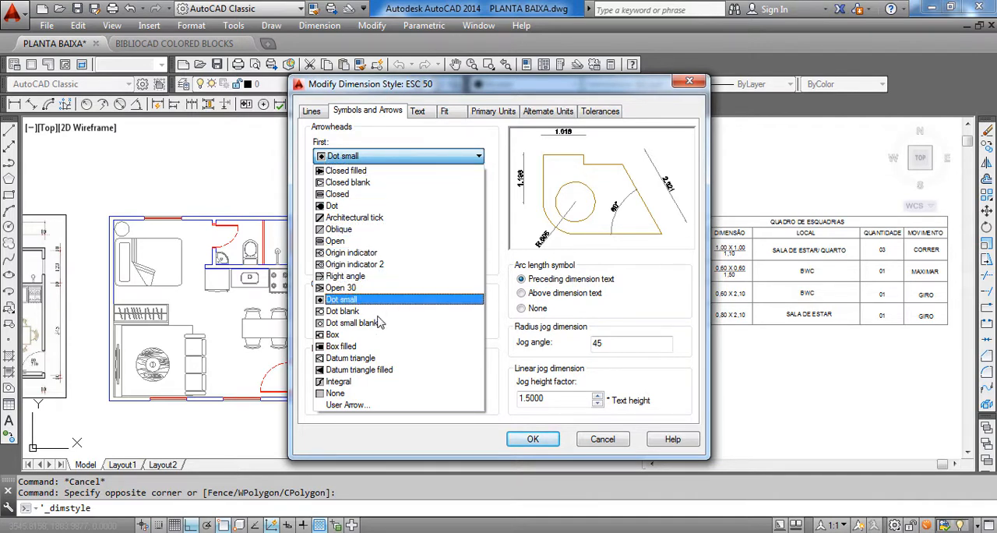
click(422, 113)
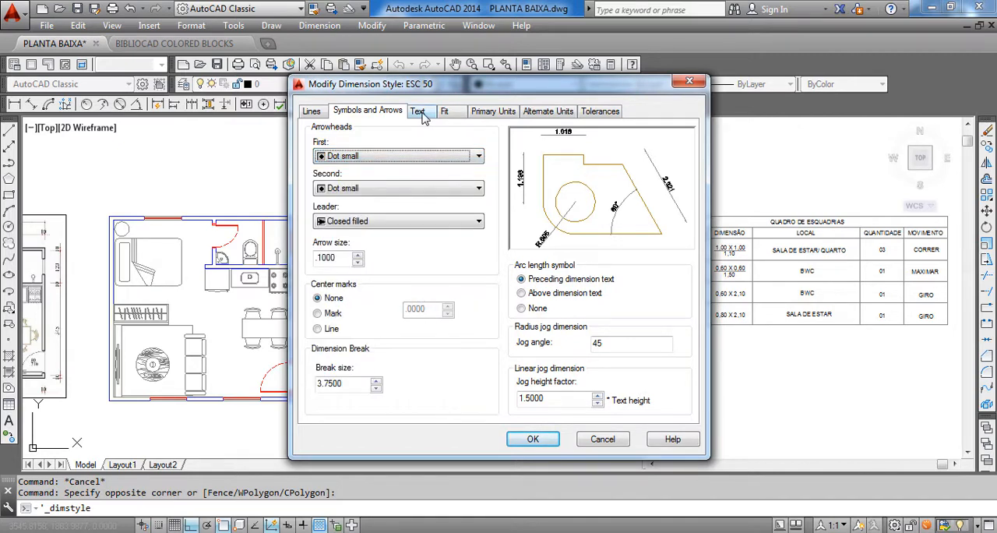
click(418, 111)
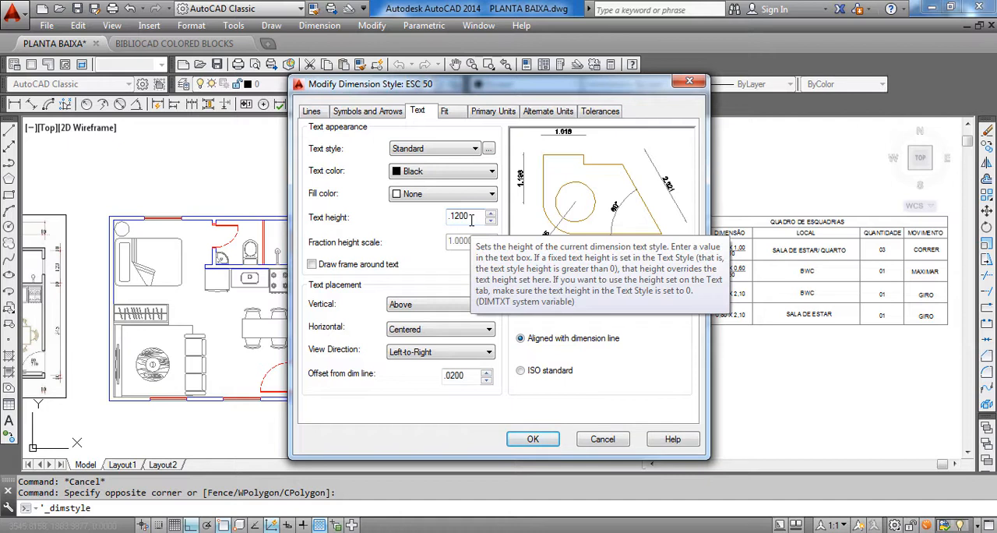
click(451, 115)
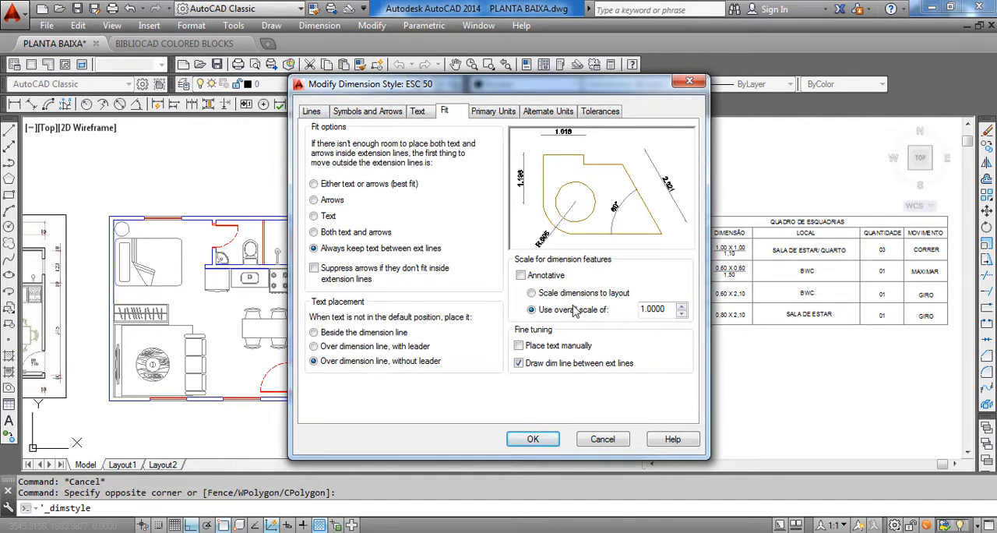
Set the linear dimension precision of the ESC 50 style's primary units to 0.00
click(486, 116)
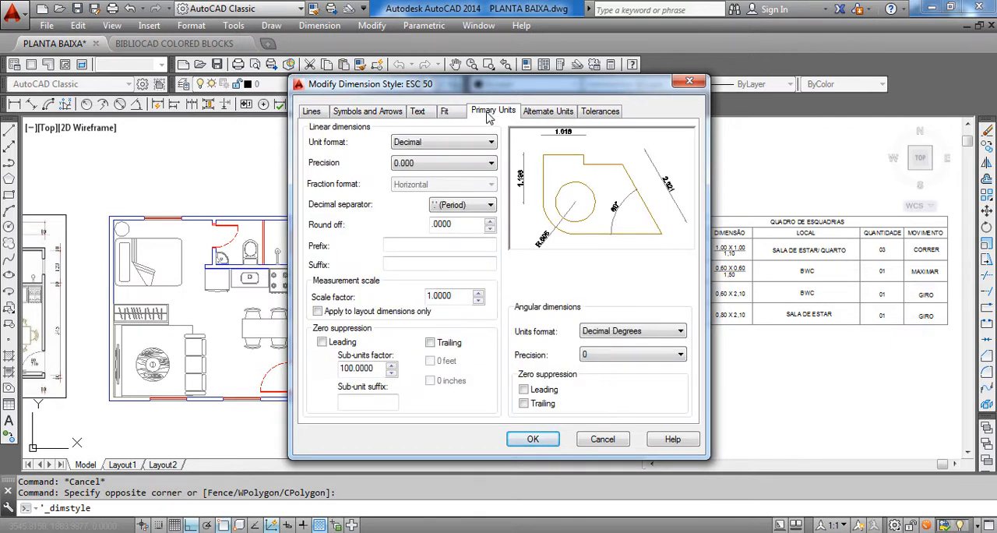
click(448, 165)
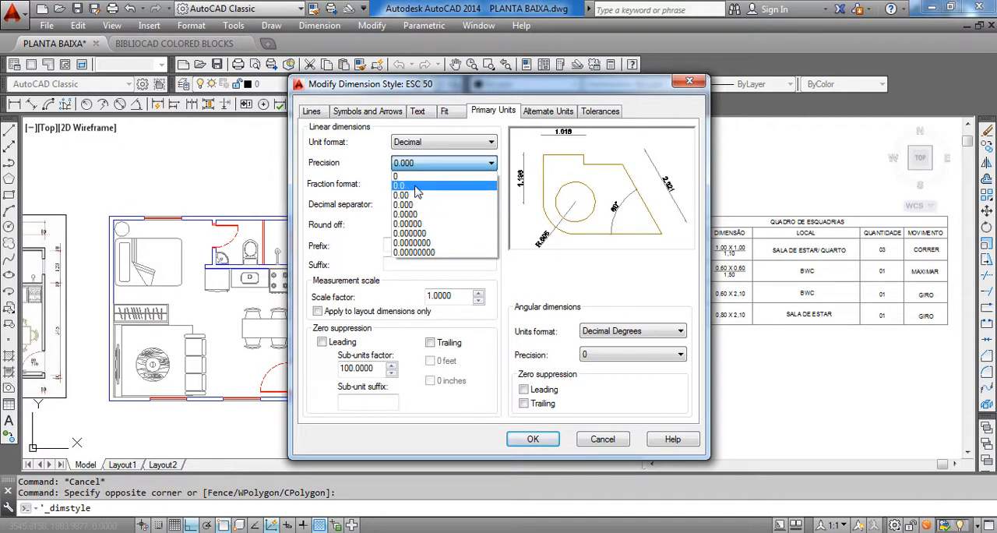
click(419, 195)
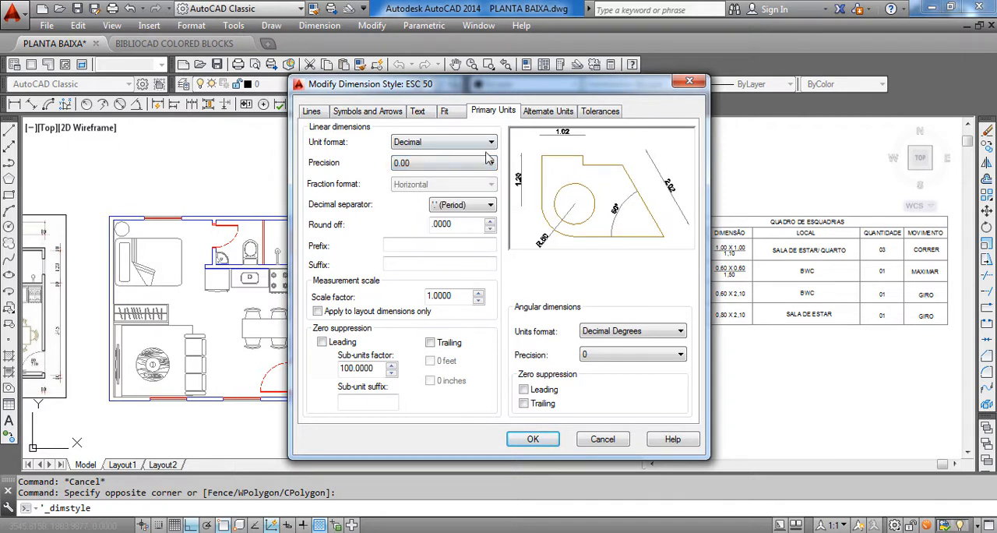
Check the alternate units, tolerance and line settings of the ESC 50 dimension style
click(535, 116)
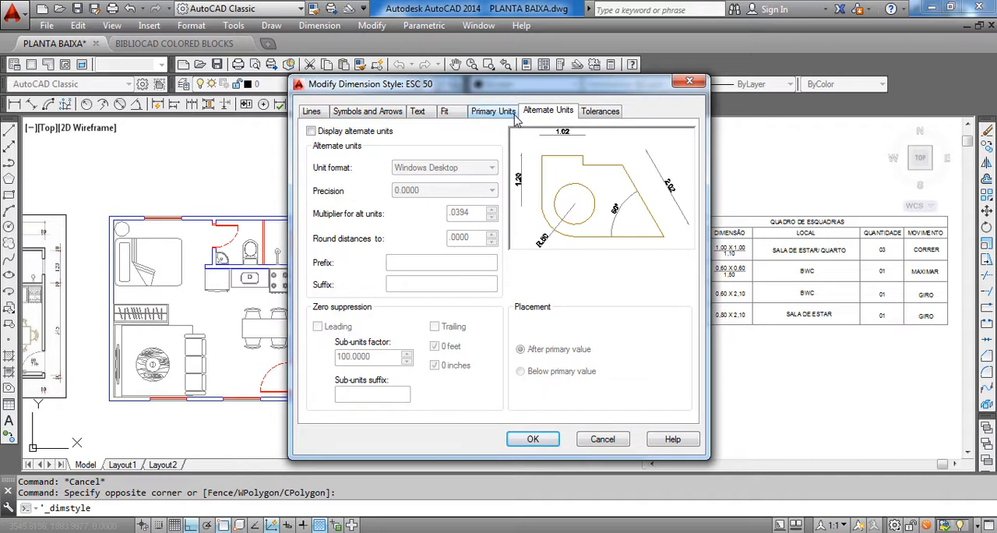
click(616, 113)
click(549, 113)
click(621, 113)
click(548, 115)
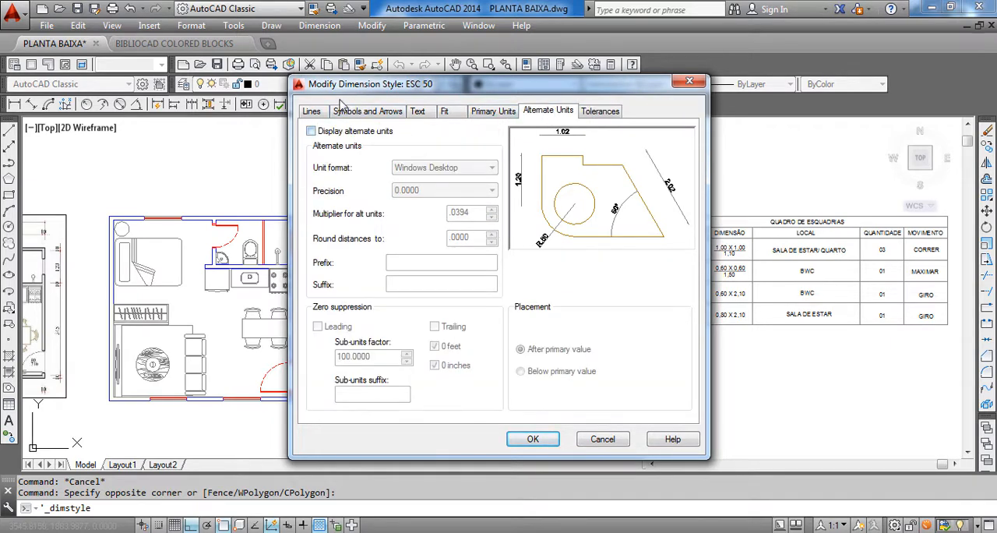
click(313, 113)
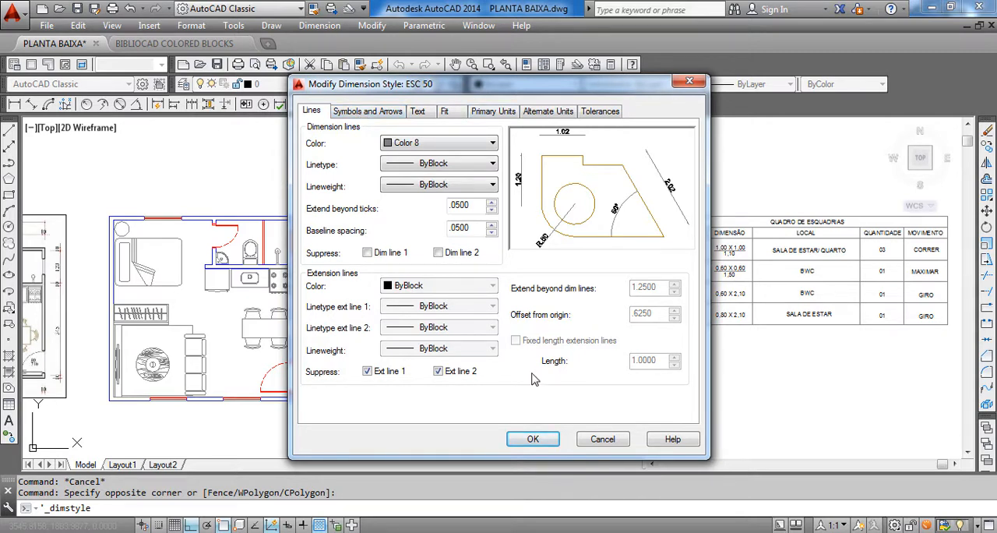
Accept the ESC 50 style modifications, make the style current and close the Dimension Style Manager
click(533, 440)
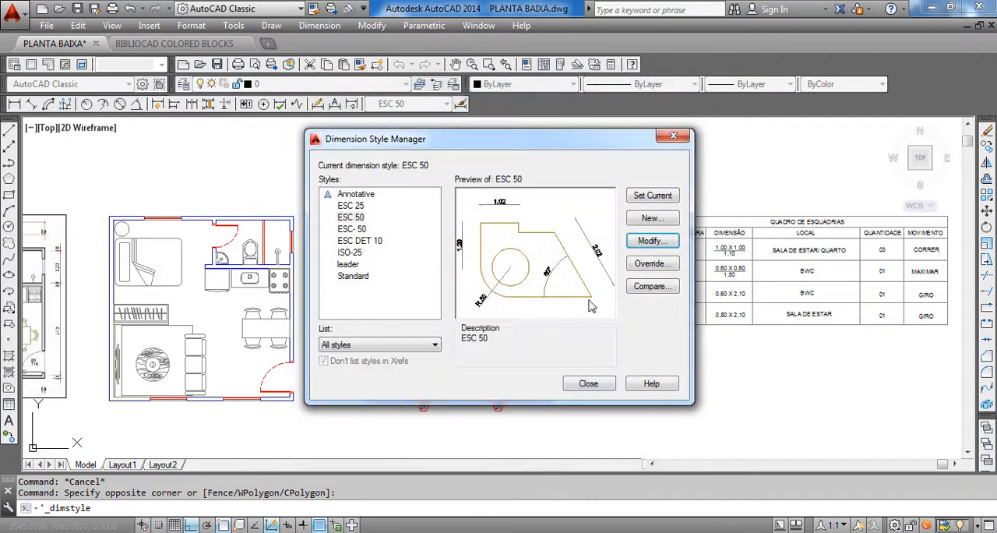
click(653, 195)
click(589, 384)
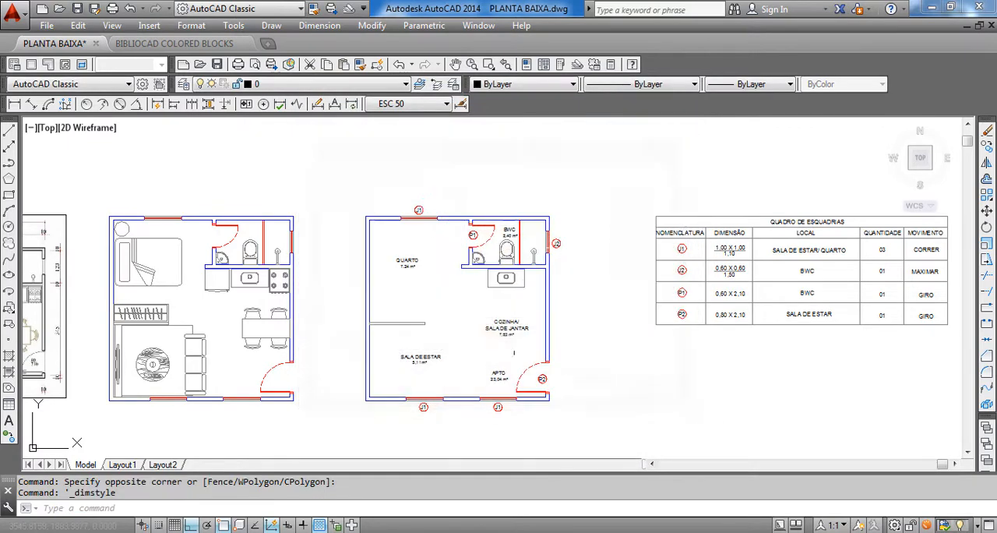
scroll(389, 282, up, 2)
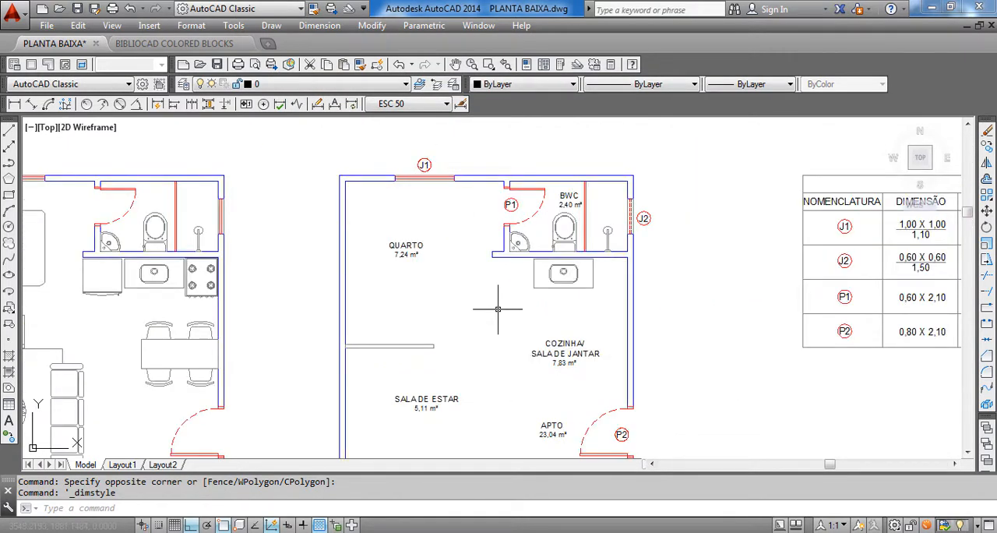
scroll(498, 308, down, 5)
click(428, 104)
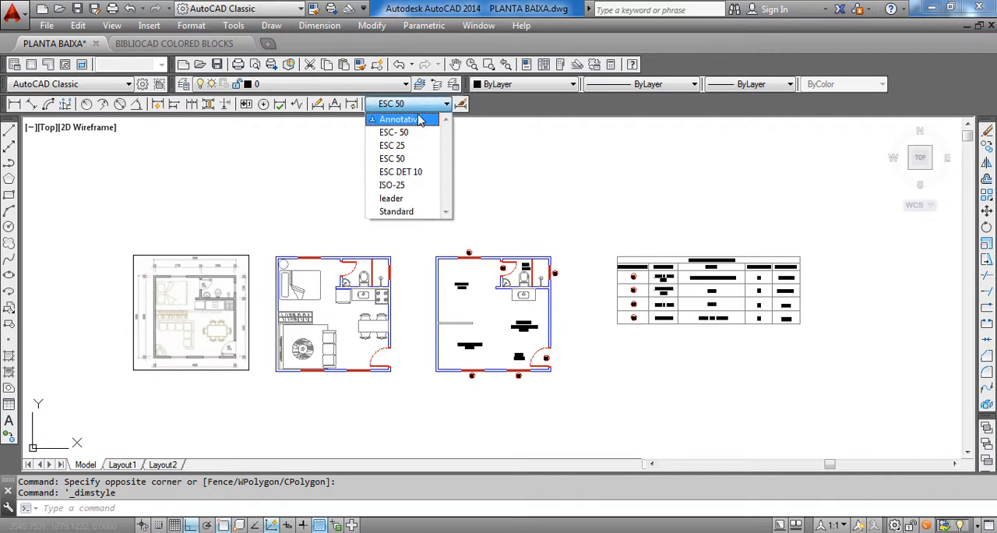
click(418, 104)
scroll(457, 265, up, 3)
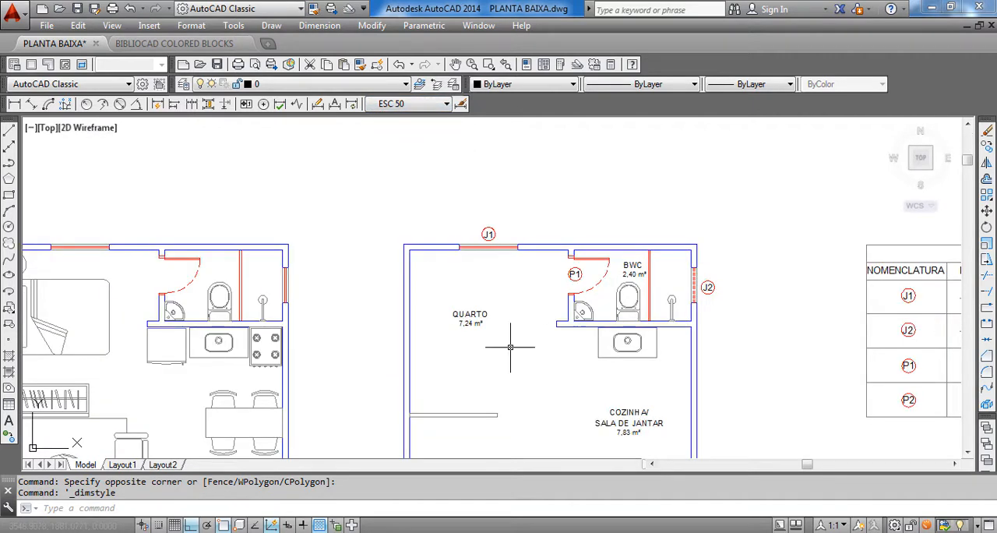
click(398, 109)
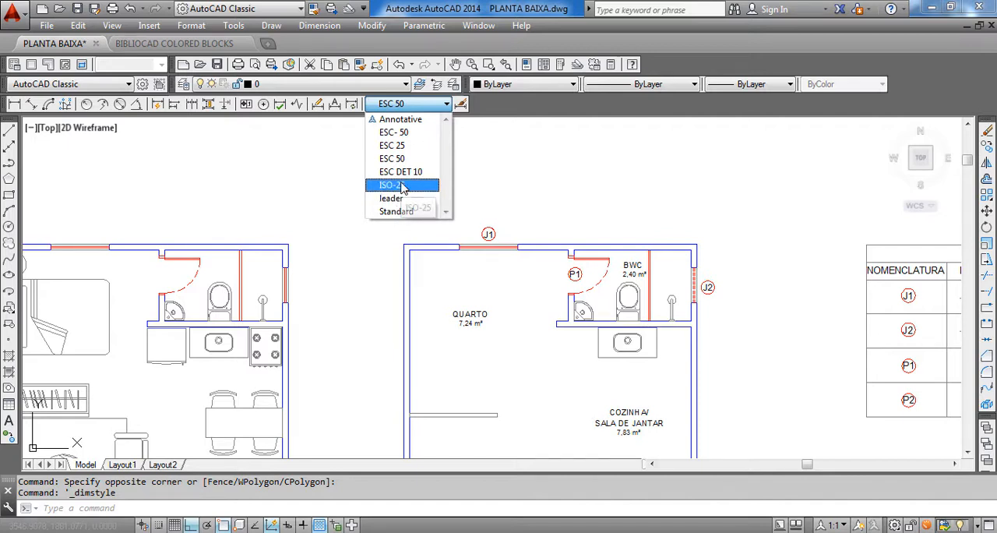
click(534, 203)
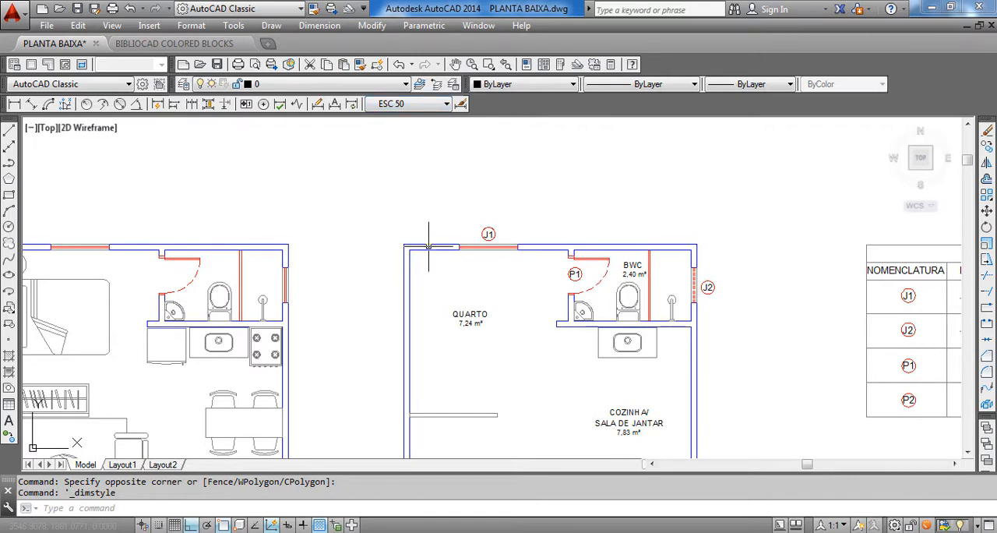
scroll(427, 246, down, 4)
scroll(470, 279, up, 2)
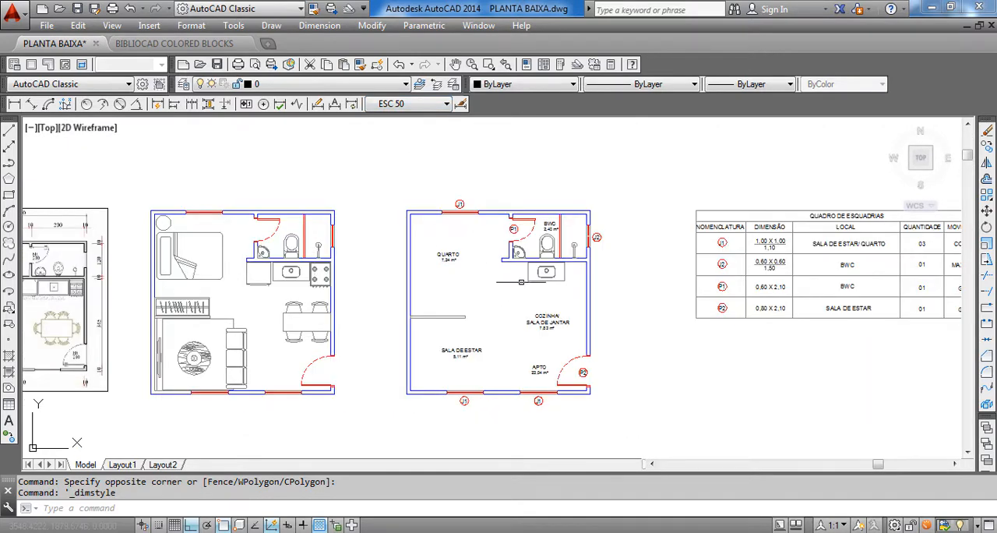
mouse_move(462, 313)
middle_down()
mouse_move(439, 274)
mouse_move(417, 266)
middle_up()
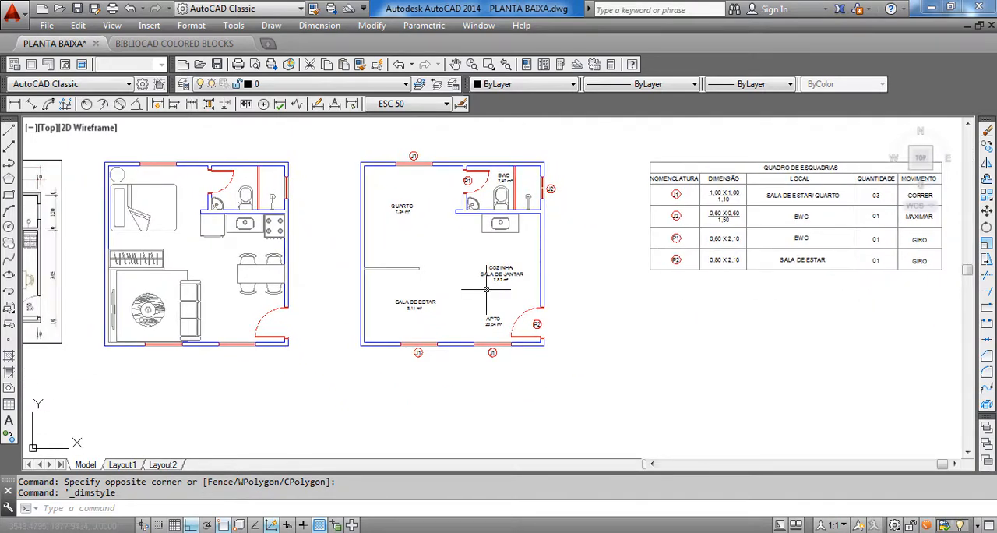
middle_drag(486, 289, 502, 310)
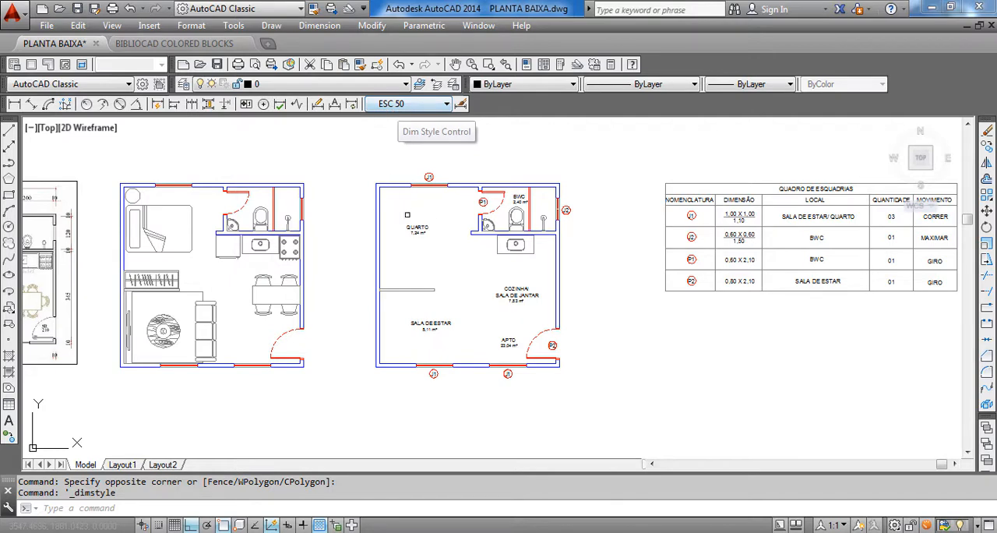
middle_drag(413, 232, 411, 256)
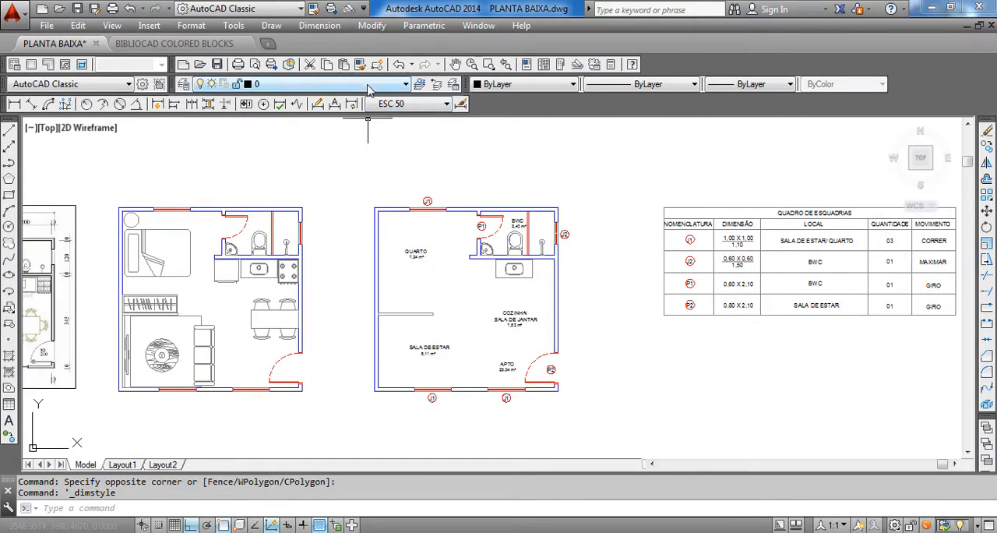
click(311, 27)
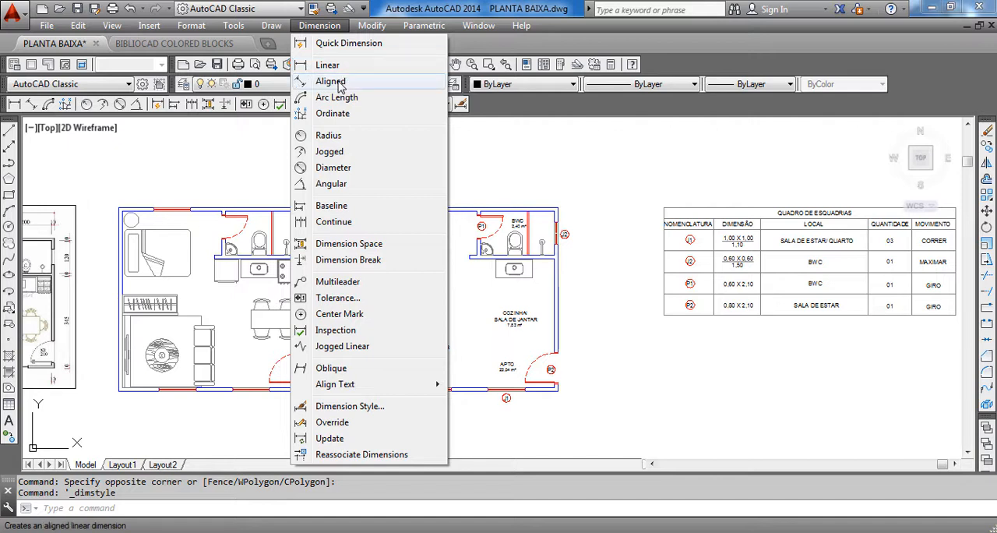
click(544, 160)
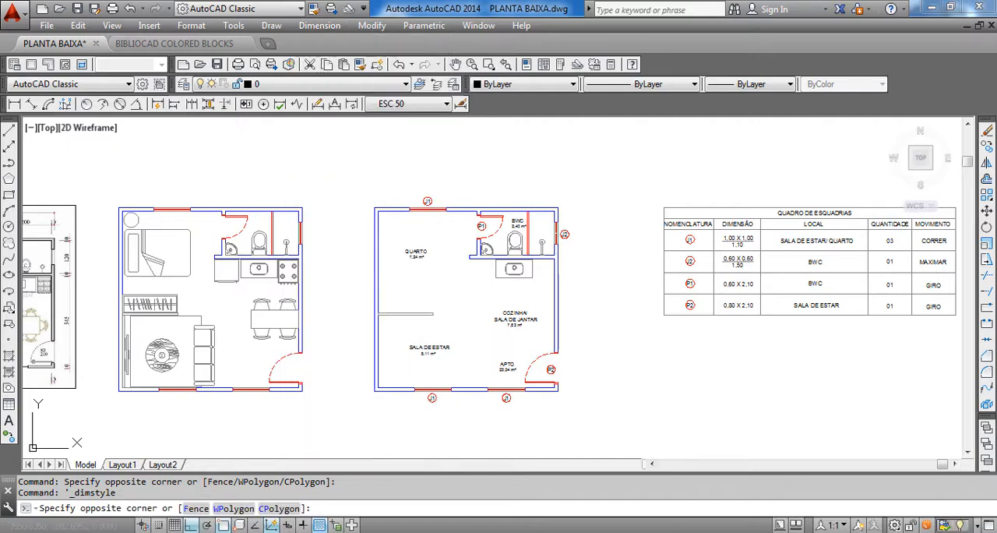
click(549, 161)
Draw a vertical line about 3.1 units long in the empty area above the floor plan with the room labels
middle_drag(434, 181, 447, 335)
text(l)
key(Return)
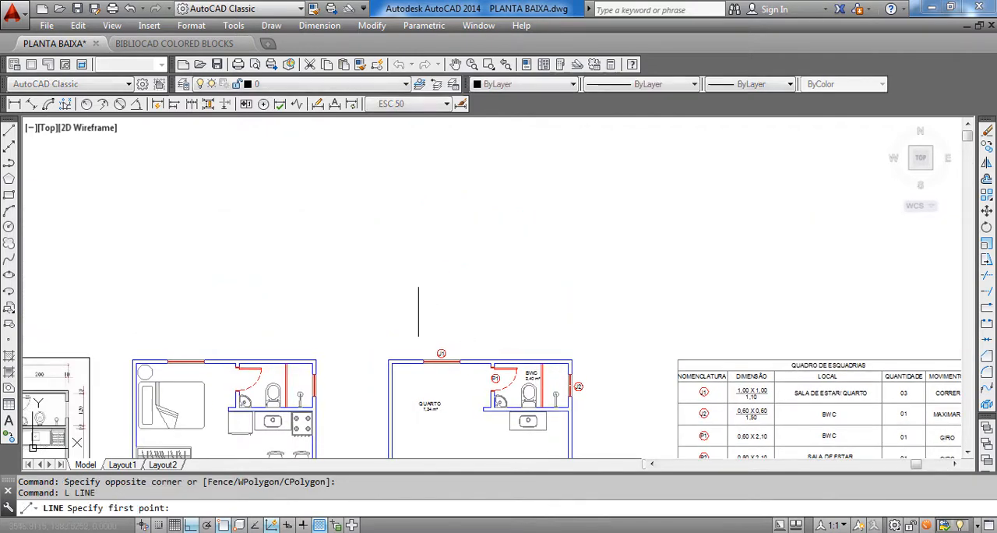
scroll(427, 296, up, 2)
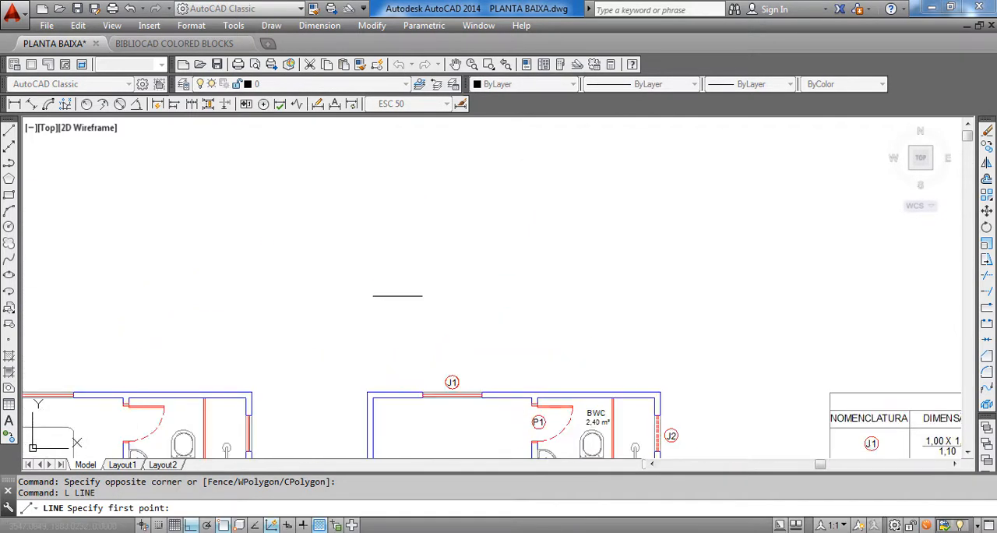
click(387, 300)
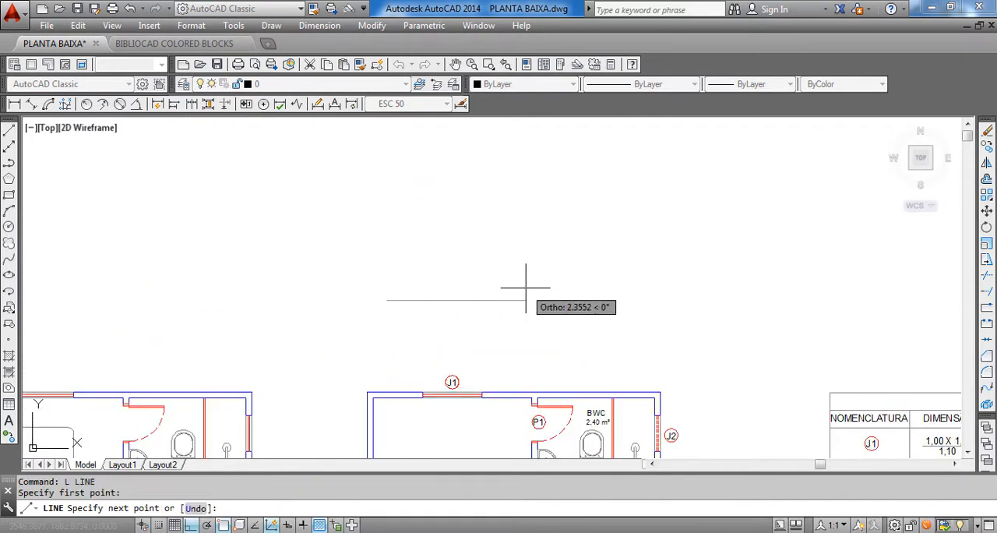
mouse_move(415, 265)
middle_down()
mouse_move(435, 354)
mouse_move(381, 234)
middle_up()
click(406, 206)
key(Escape)
Rotate the vertical line 45 degrees about its lower endpoint
click(439, 276)
click(390, 310)
text(ro)
key(Return)
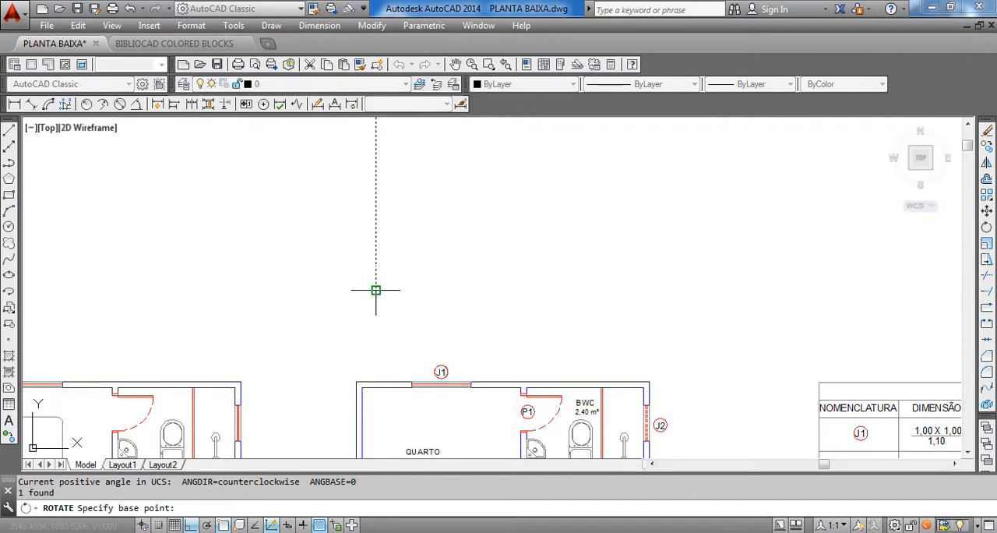
click(378, 289)
text(45)
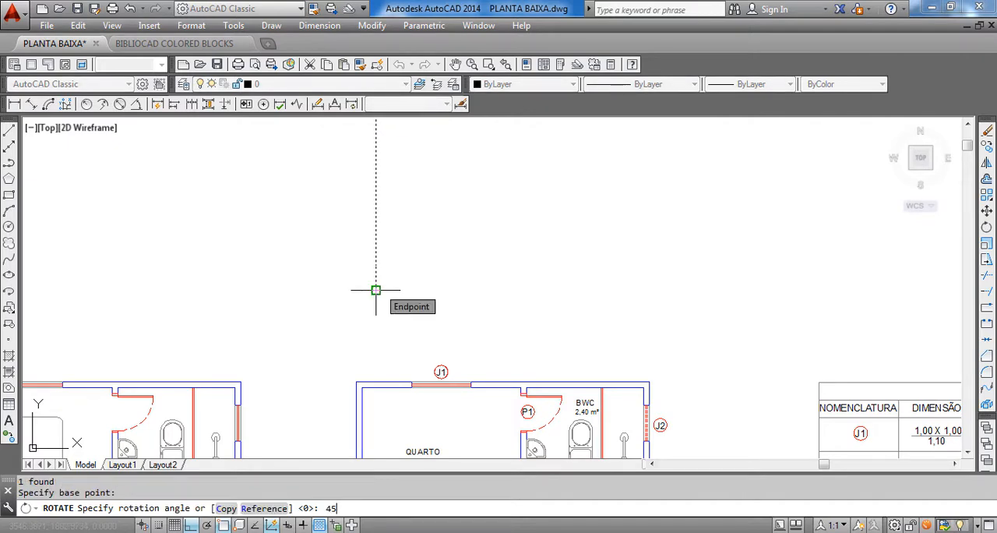
key(Return)
Mirror the slanted line across a vertical axis just to the right of its lower end, keeping the source line
scroll(386, 321, down, 3)
middle_drag(423, 308, 600, 335)
scroll(528, 269, up, 3)
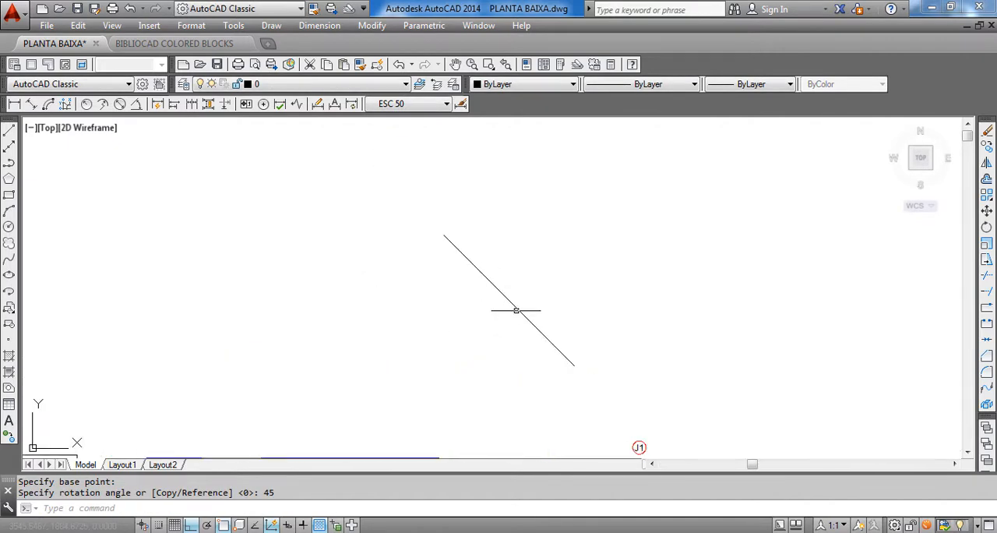
click(550, 319)
click(479, 335)
text(mi)
key(Return)
click(587, 411)
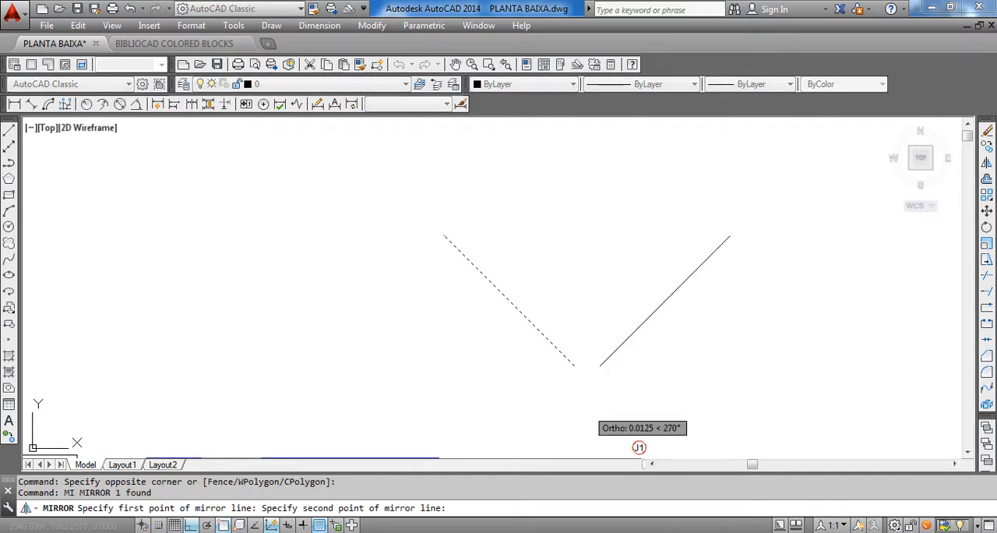
click(639, 447)
key(Return)
Erase the original slanted line, leaving only the mirrored copy
click(548, 296)
click(486, 296)
middle_drag(583, 335, 409, 304)
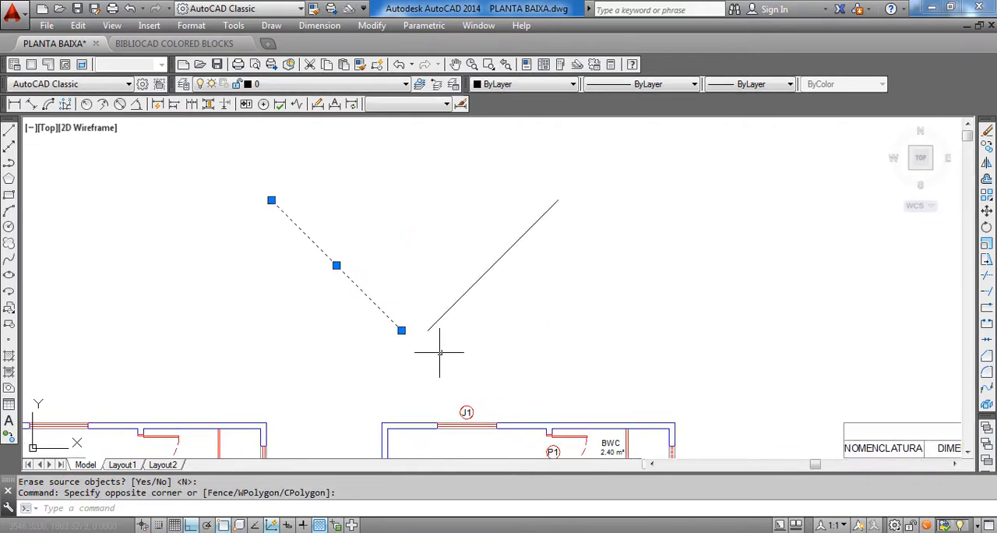
key(Delete)
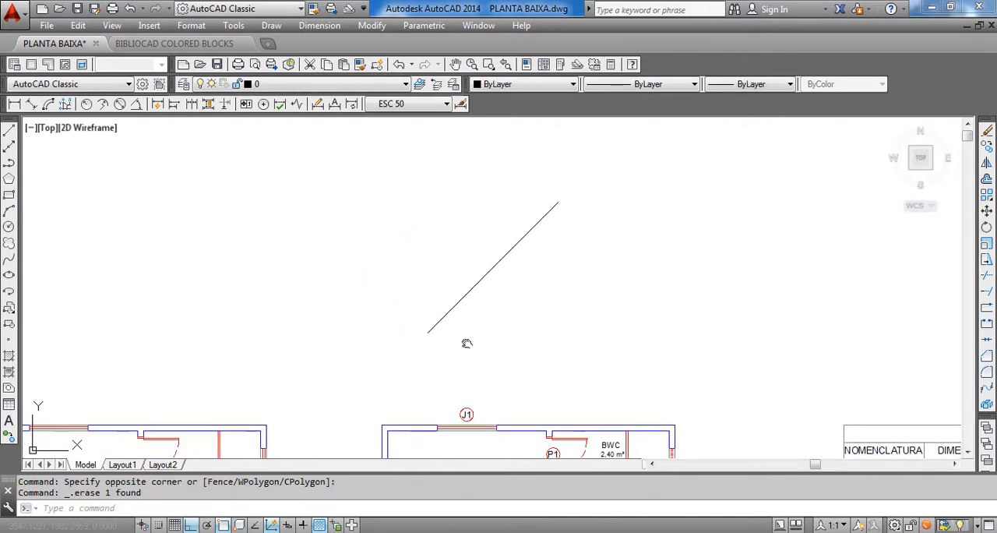
Add a horizontal linear dimension above the slanted line, measured between its two endpoints
middle_drag(465, 343, 449, 383)
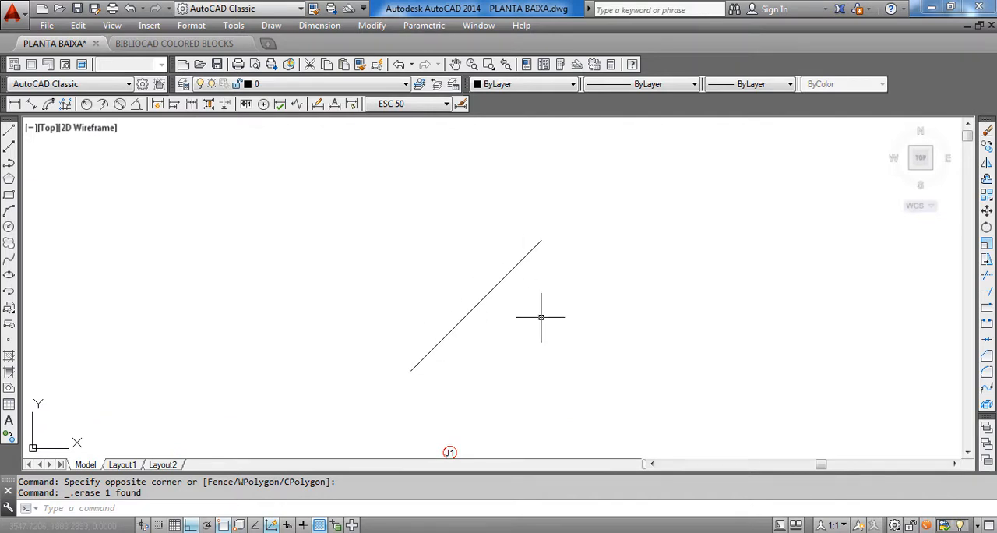
middle_drag(541, 317, 529, 276)
middle_drag(483, 315, 484, 309)
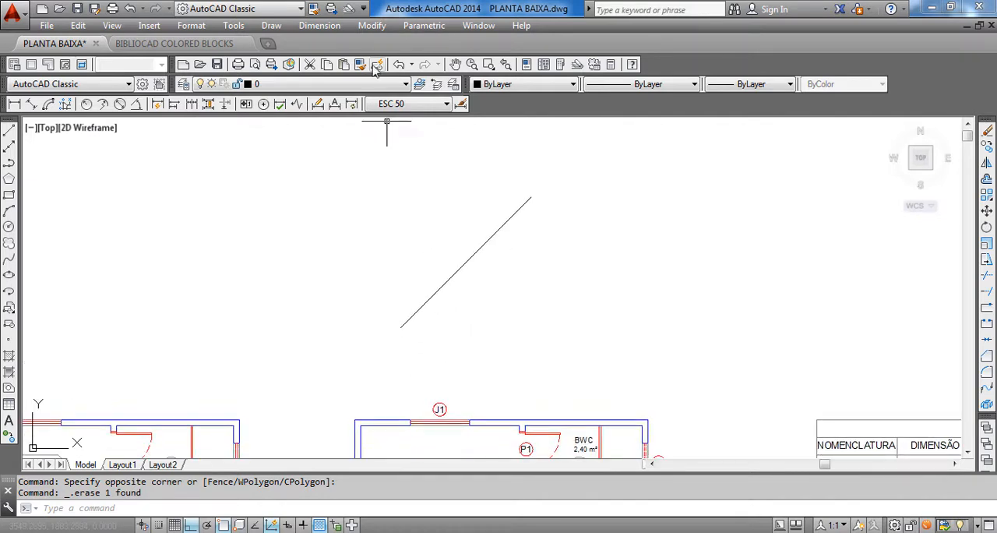
click(331, 26)
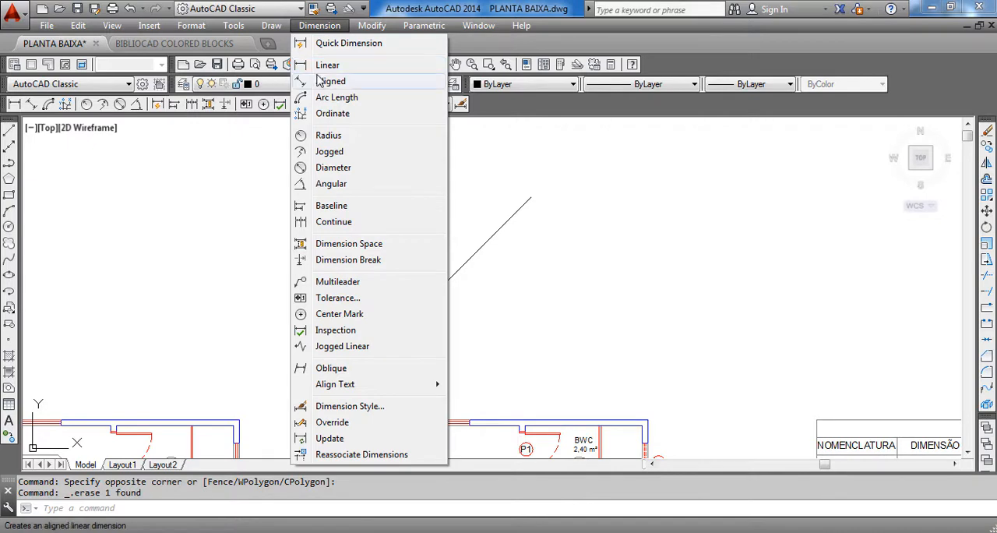
click(321, 66)
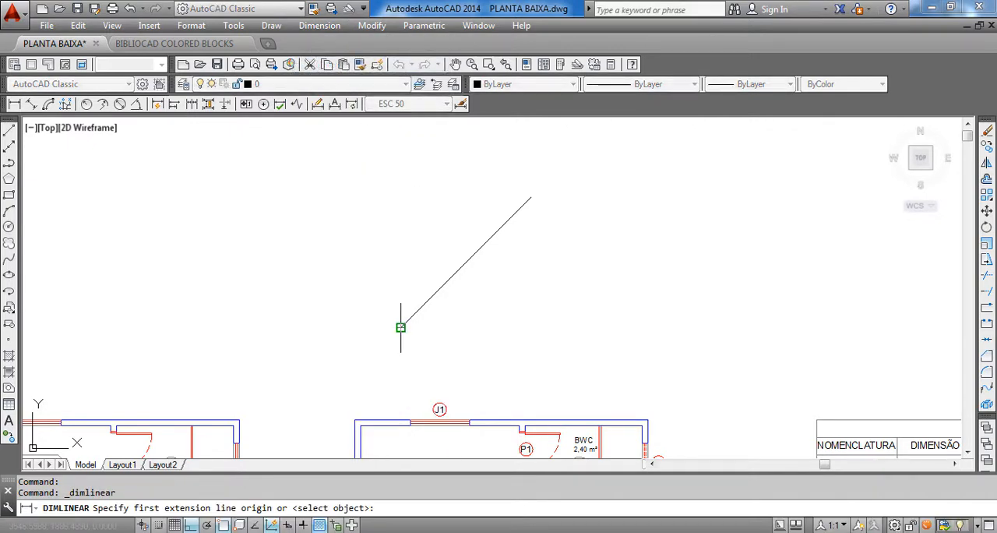
click(402, 327)
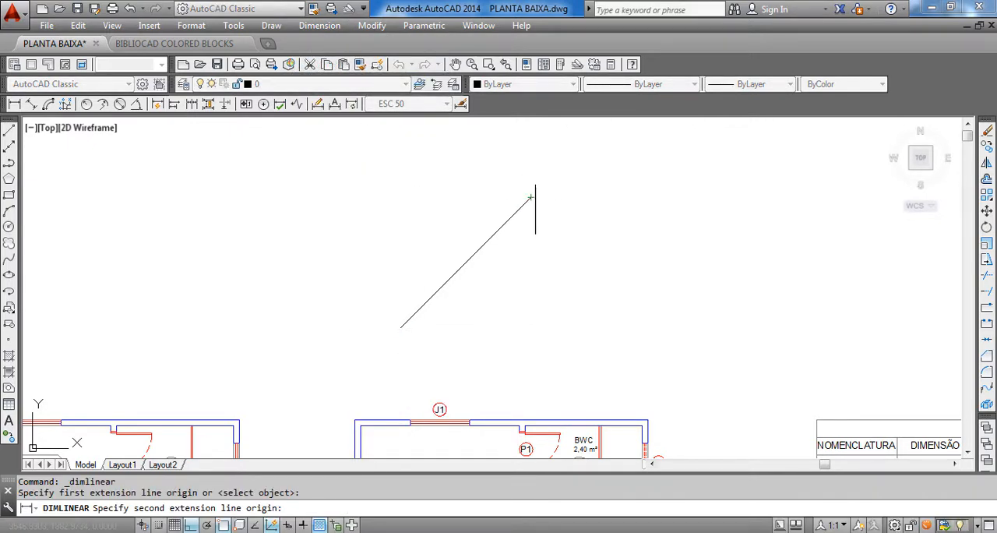
click(531, 197)
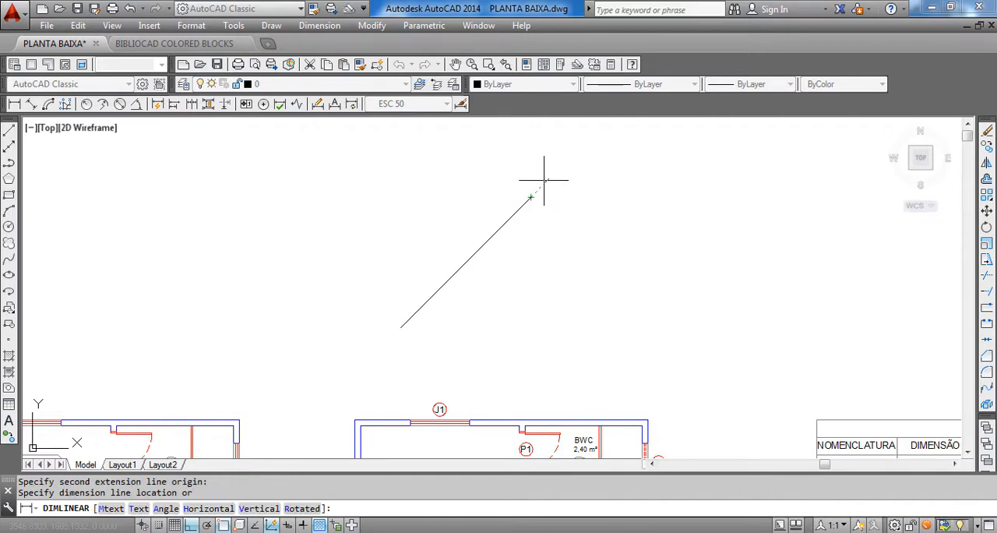
middle_drag(538, 190, 552, 211)
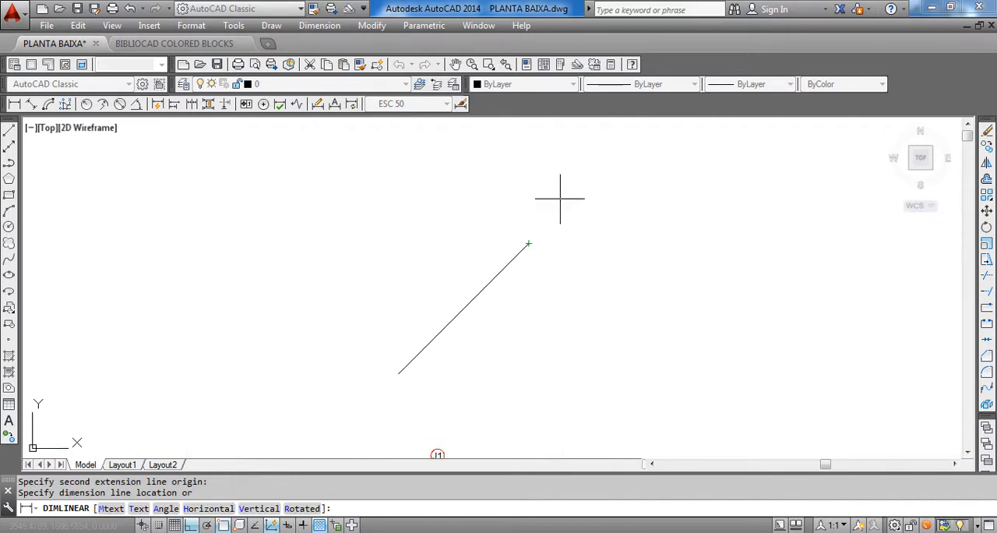
click(468, 189)
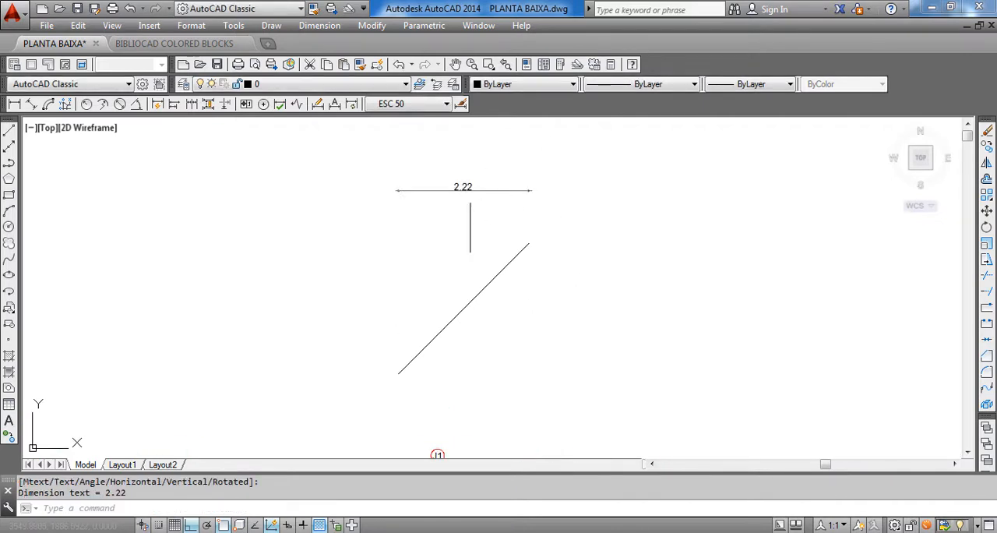
Delete the linear dimension above the slanted line
scroll(408, 338, down, 2)
scroll(457, 218, up, 2)
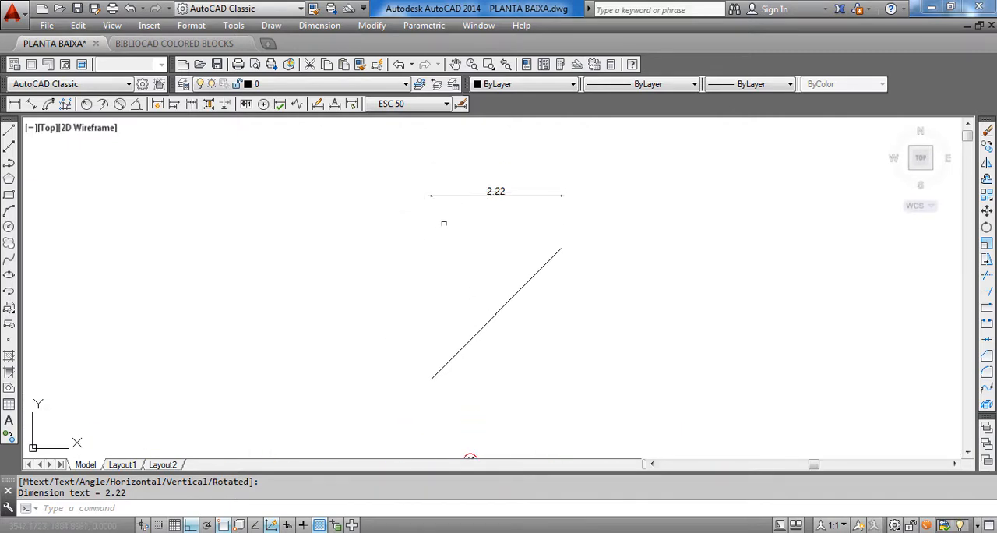
middle_drag(450, 231, 451, 227)
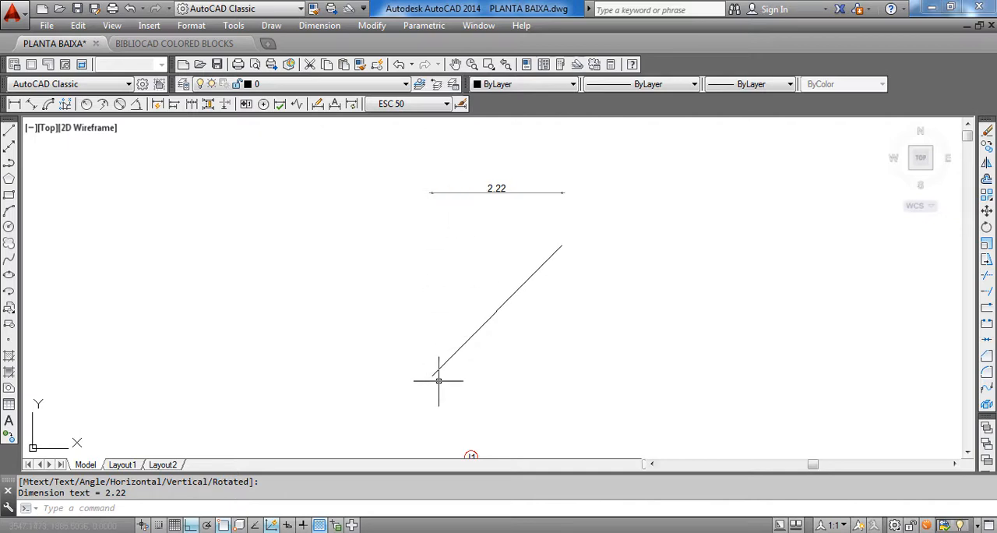
click(542, 209)
click(514, 159)
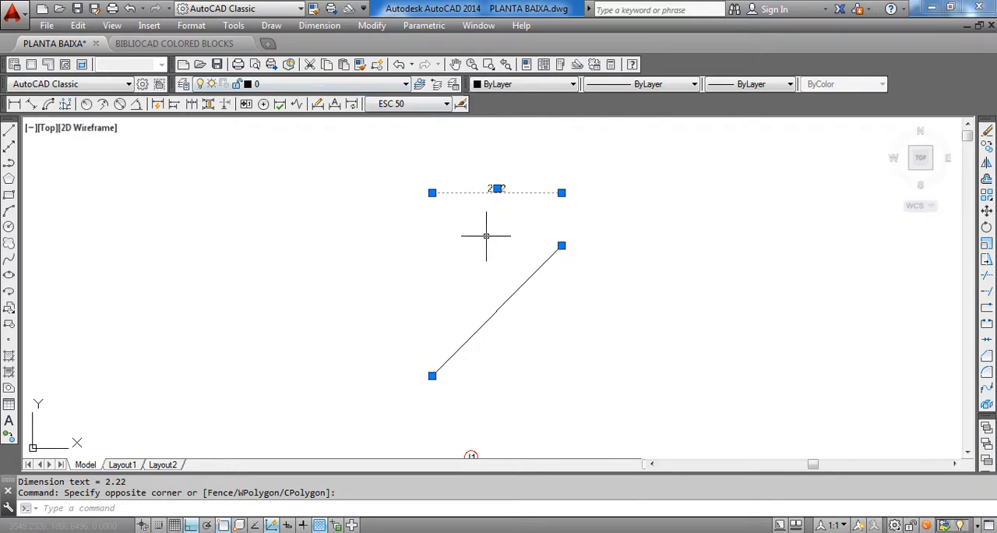
key(Delete)
Add an aligned dimension between the slanted line's endpoints, placed parallel on its upper-left side
click(305, 25)
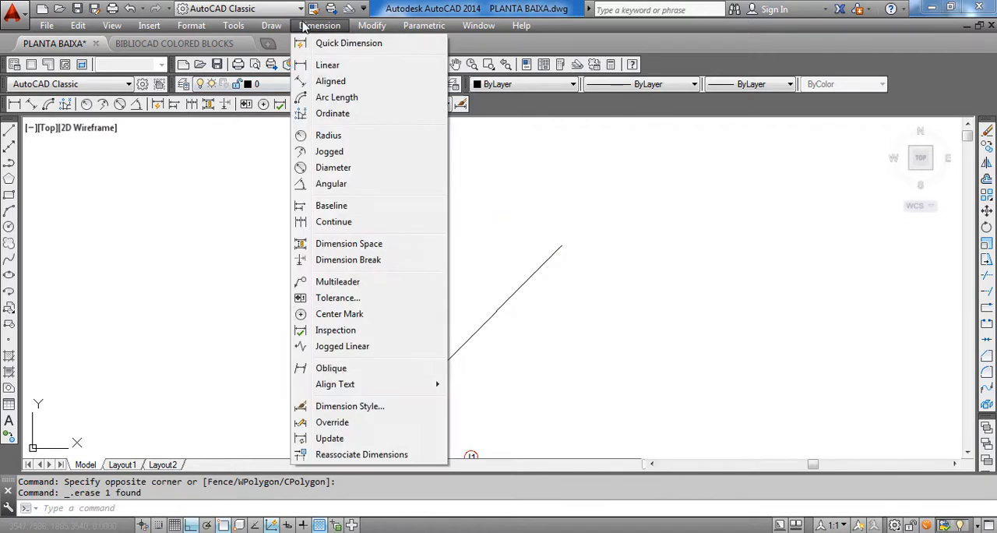
click(331, 81)
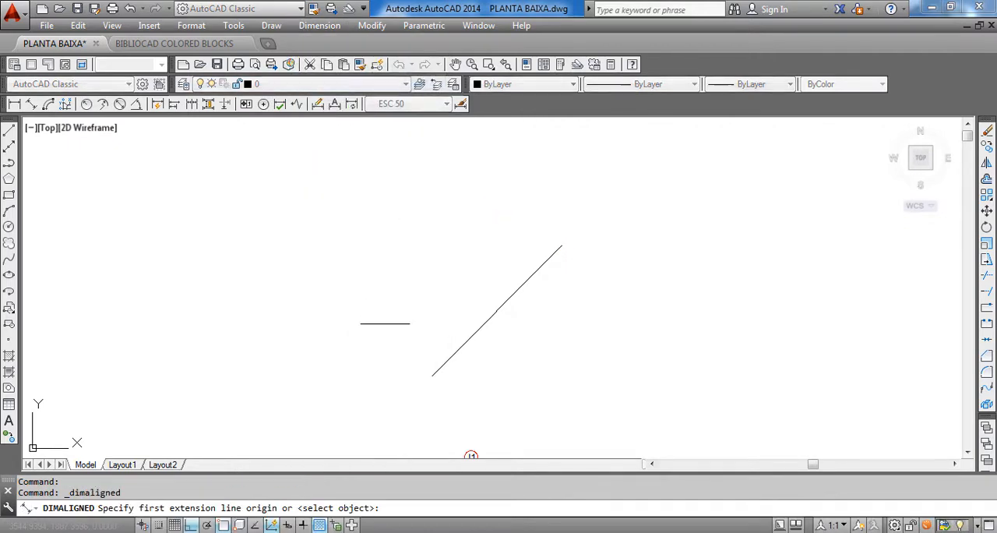
click(433, 374)
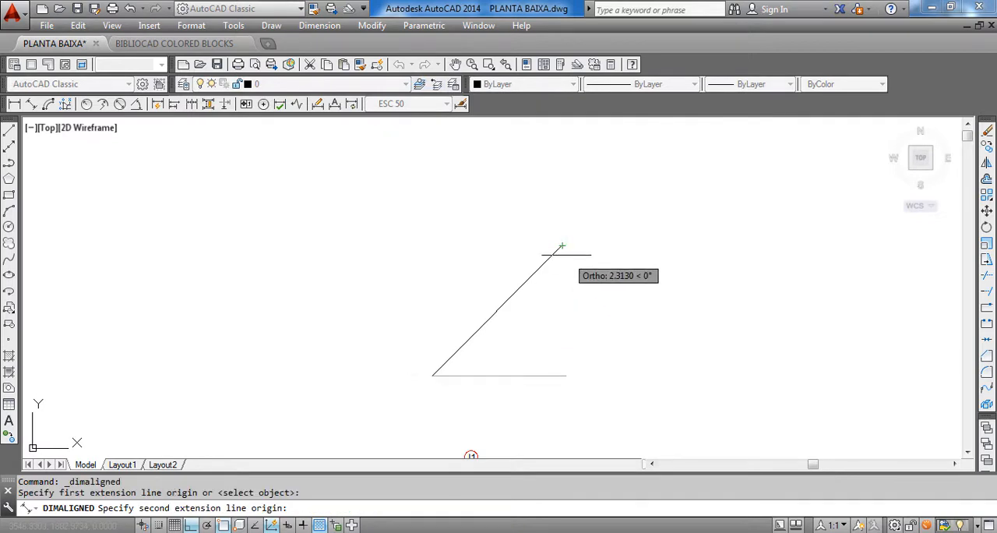
click(563, 245)
click(531, 218)
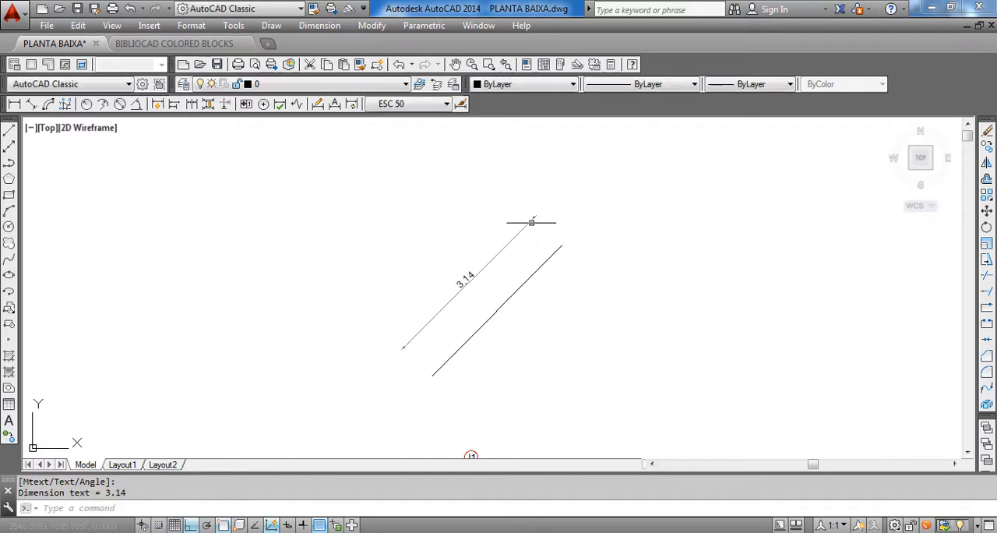
Delete the aligned dimension beside the slanted line
scroll(474, 347, up, 4)
scroll(466, 331, down, 2)
scroll(421, 371, down, 2)
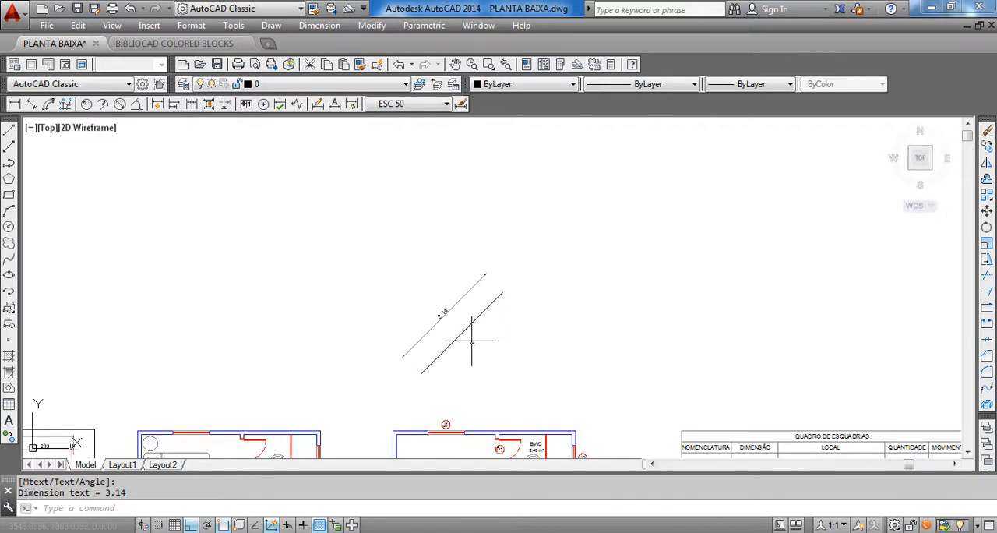
middle_drag(452, 350, 479, 304)
scroll(481, 269, up, 2)
click(474, 279)
click(451, 240)
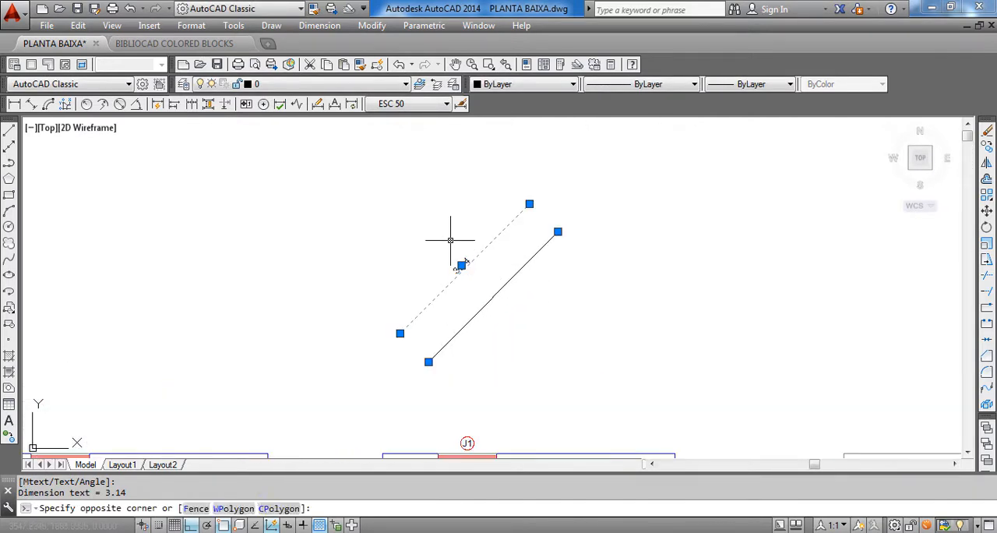
key(Delete)
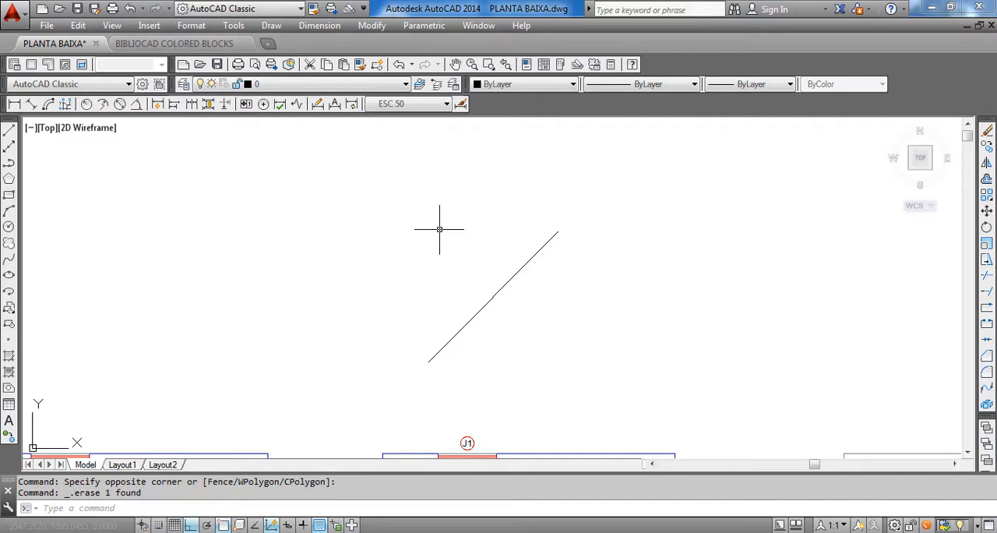
click(324, 27)
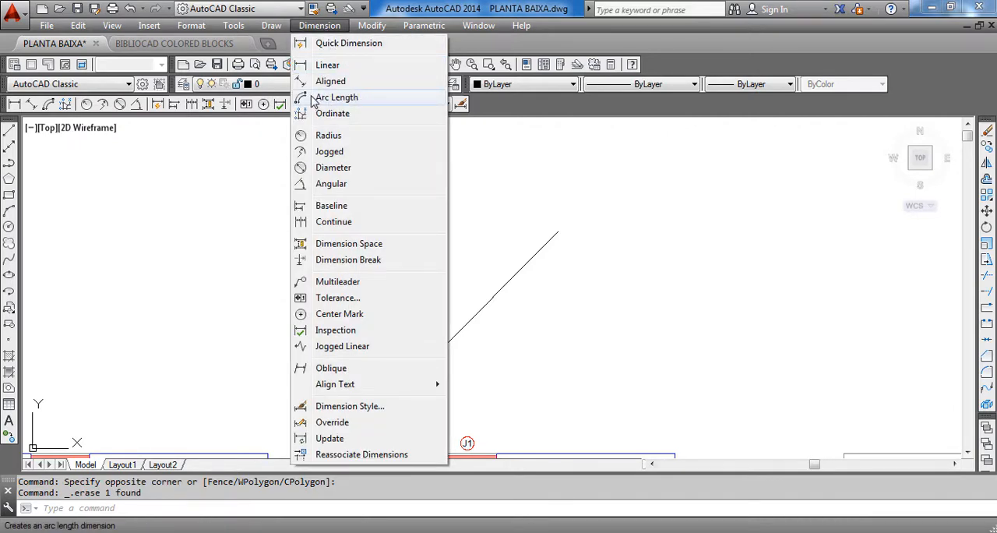
click(636, 236)
click(590, 298)
scroll(591, 298, down, 2)
middle_drag(661, 269, 484, 344)
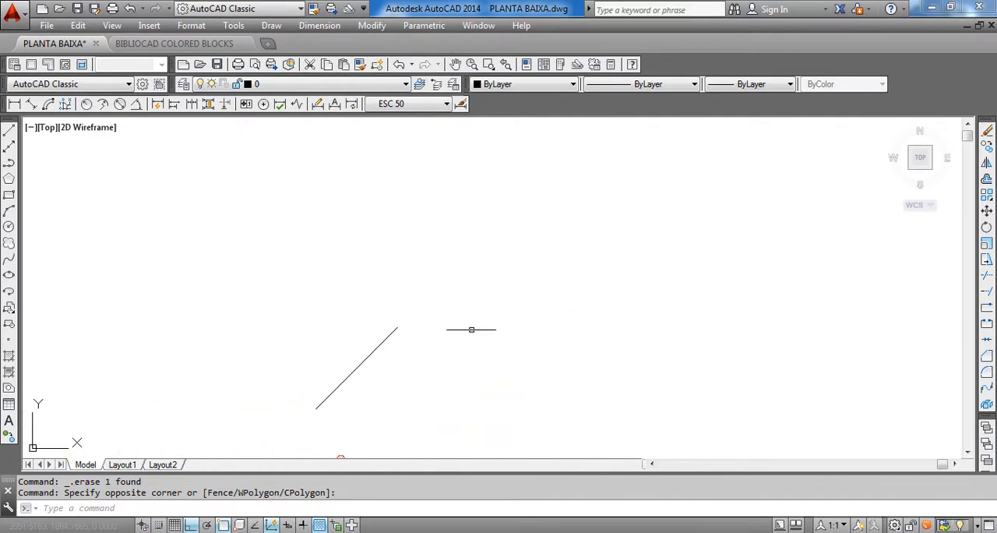
text(L'L)
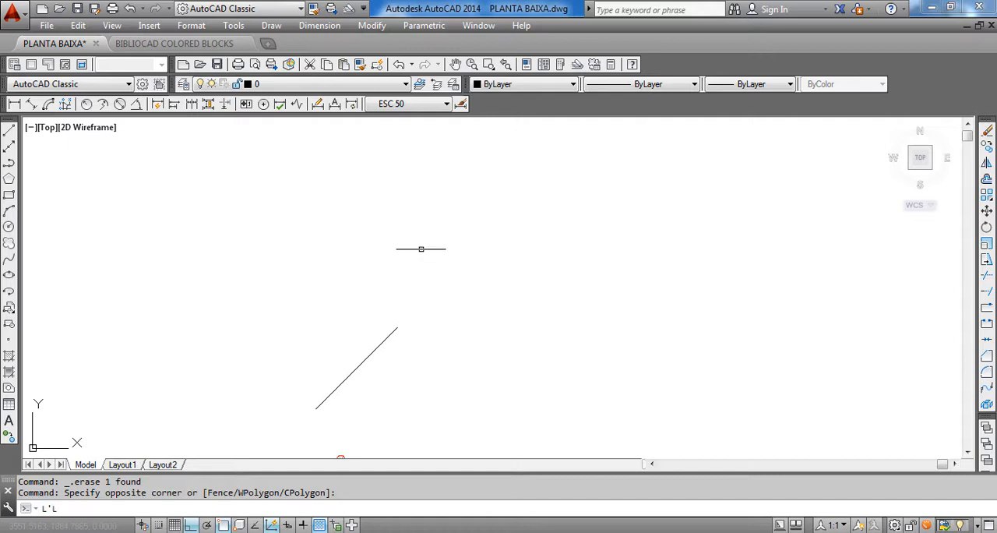
key(Escape)
click(408, 248)
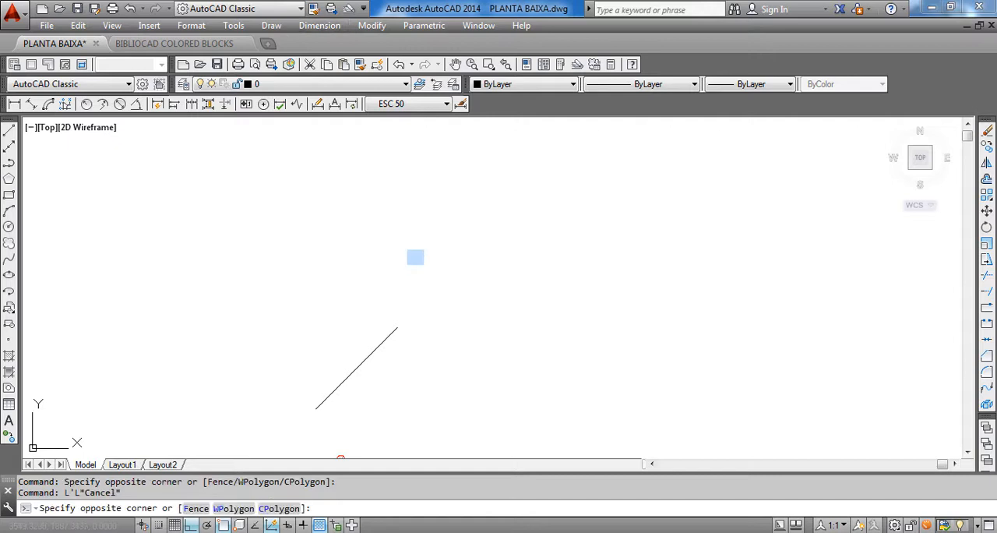
key(Escape)
Draw a horizontal line about 5.4 units long above and to the right of the slanted line
text(L)
key(Return)
click(408, 262)
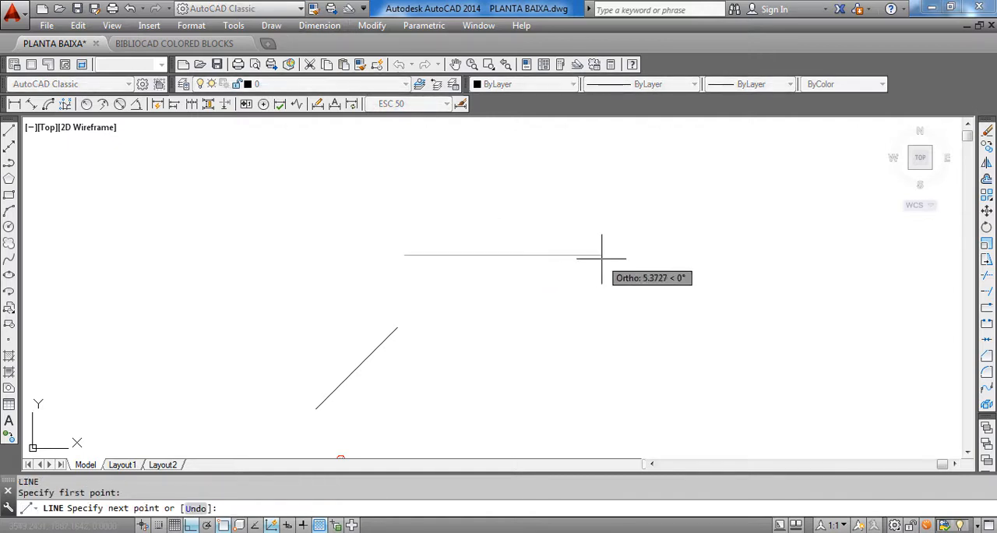
click(601, 260)
key(Escape)
Draw a three-point arc from the horizontal line's left endpoint through its right endpoint, ending a short distance below the right endpoint
text(ARC)
key(Return)
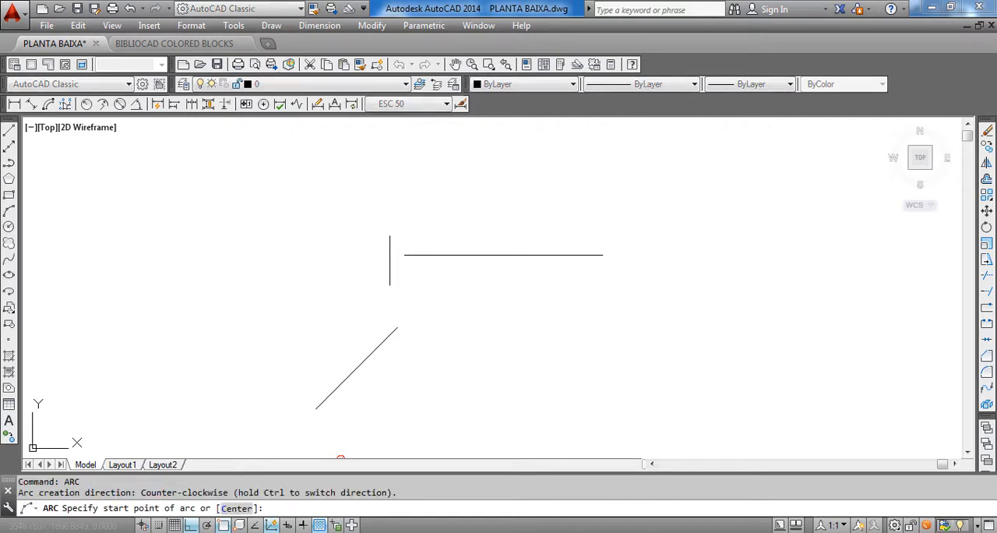
click(403, 255)
click(603, 254)
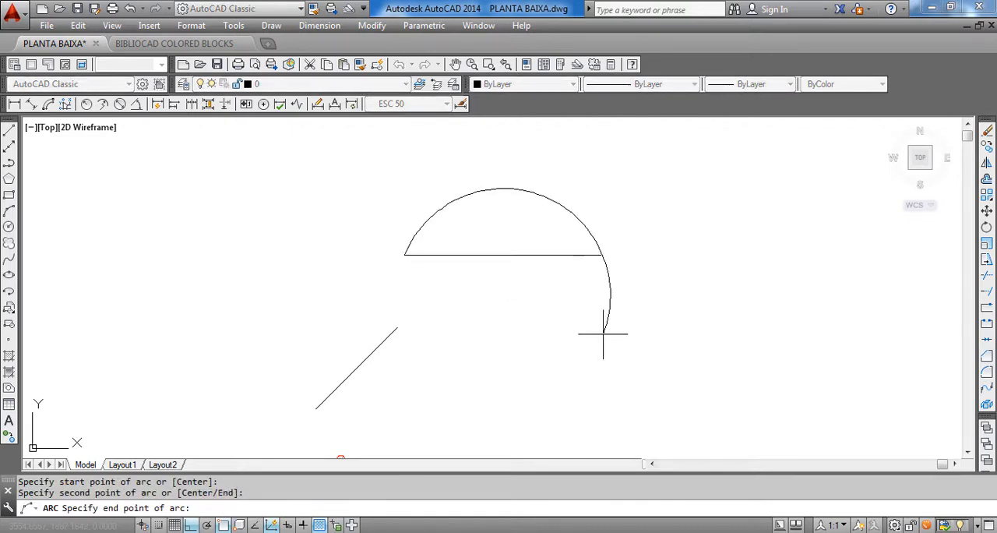
click(603, 328)
key(Escape)
key(Escape)
text(YTR)
key(Escape)
key(Escape)
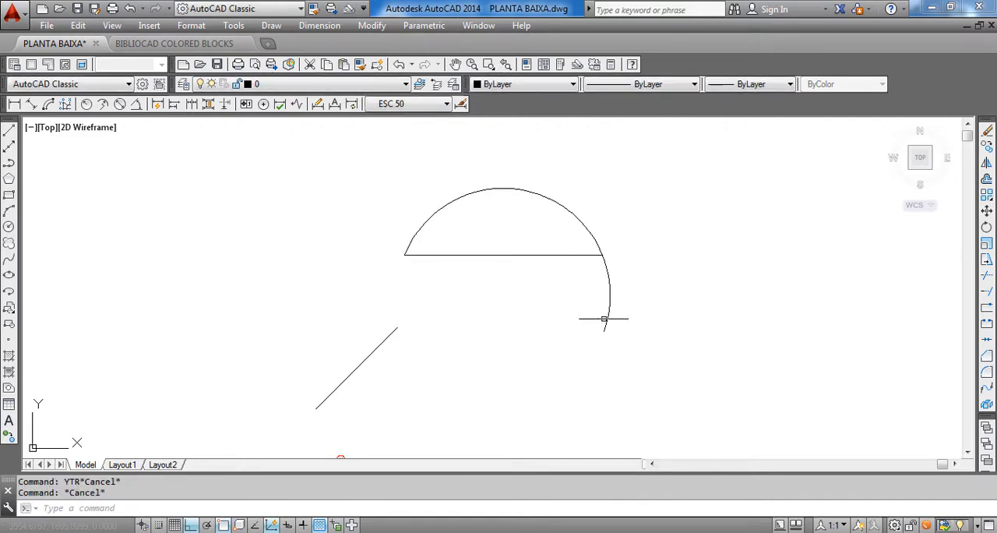
Trim away the arc's tail extending below the horizontal line's right endpoint
text(TR)
key(Return)
key(Return)
click(621, 302)
click(581, 285)
key(Escape)
Delete the horizontal line under the arc
click(549, 285)
click(517, 230)
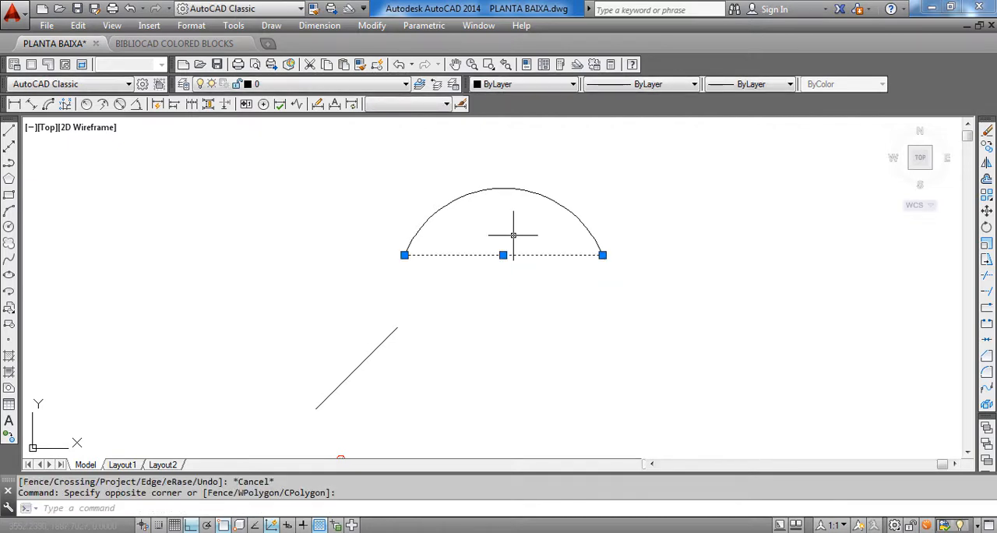
key(Delete)
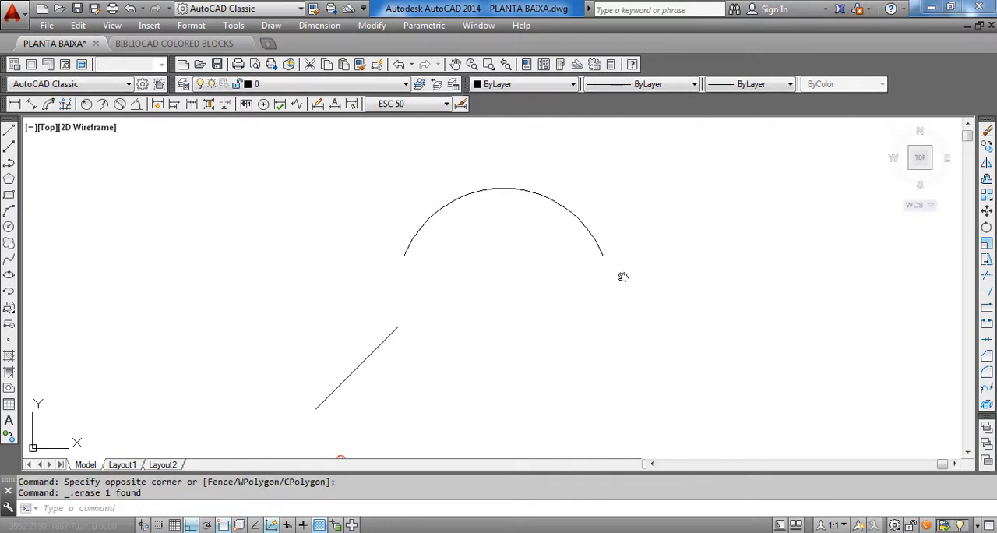
Add an arc length dimension to the arc, placed just above its crown
mouse_move(623, 277)
middle_down()
mouse_move(636, 297)
mouse_move(634, 279)
middle_up()
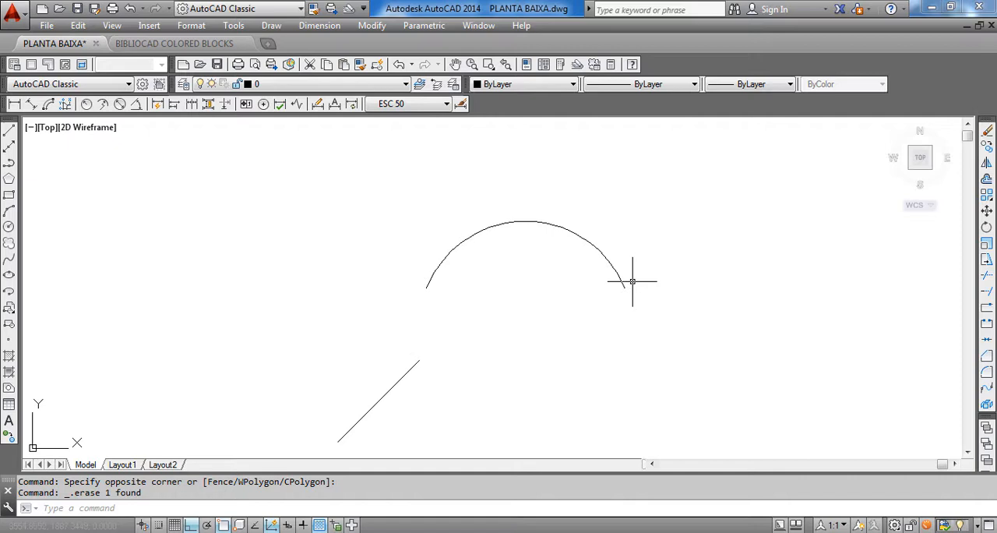
click(320, 26)
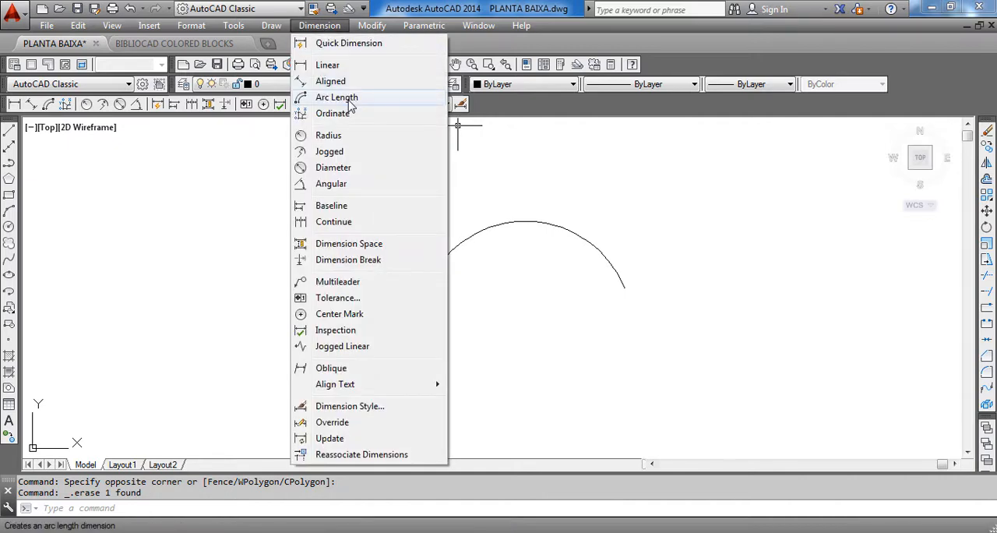
click(343, 99)
click(526, 220)
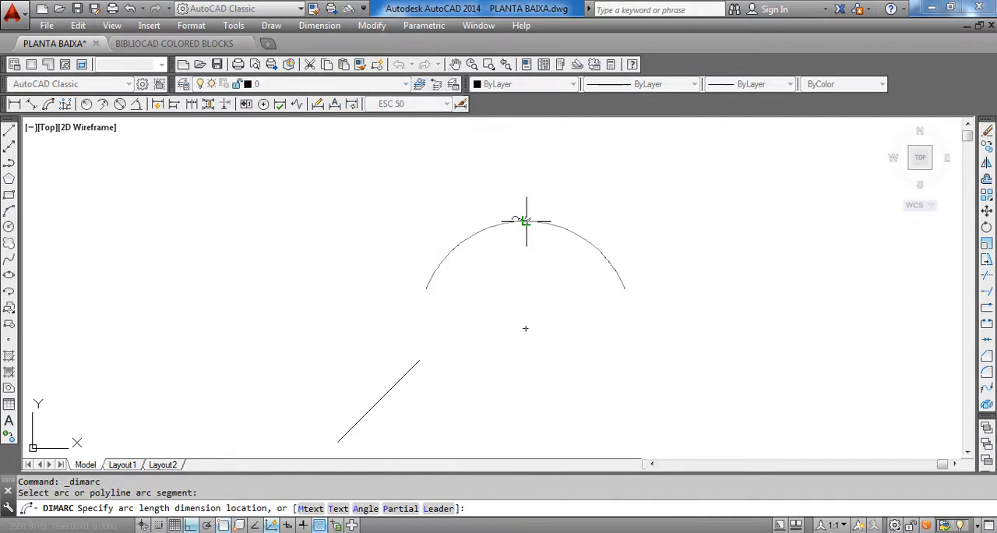
click(527, 191)
scroll(499, 195, up, 3)
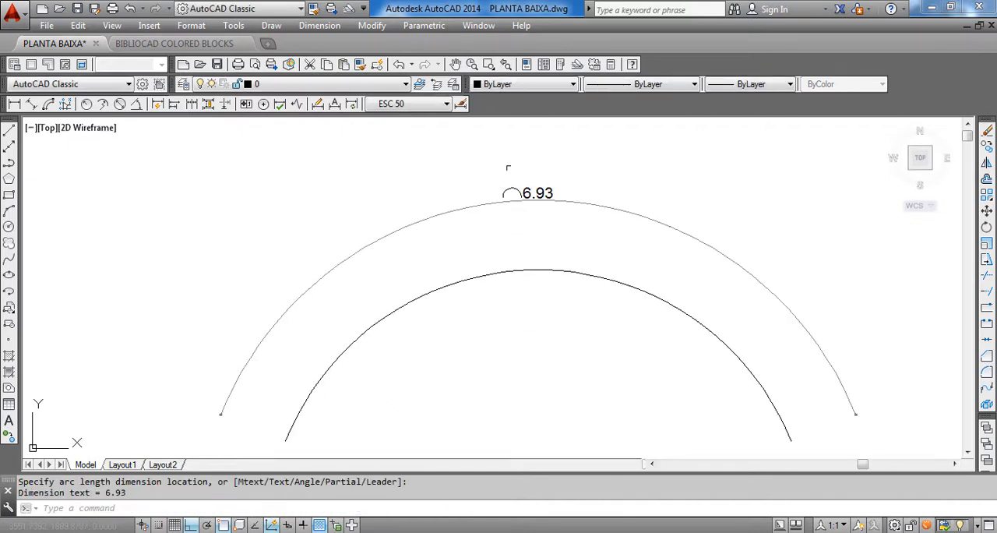
Delete the arc length dimension above the arc
click(502, 245)
click(463, 157)
key(Delete)
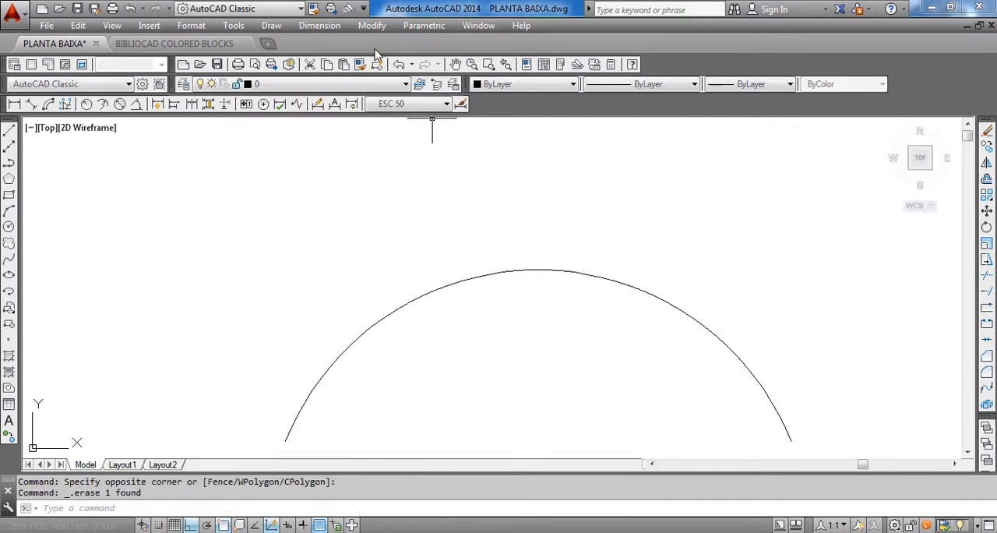
Add a radius dimension to the arc, with its text above the crown
click(321, 25)
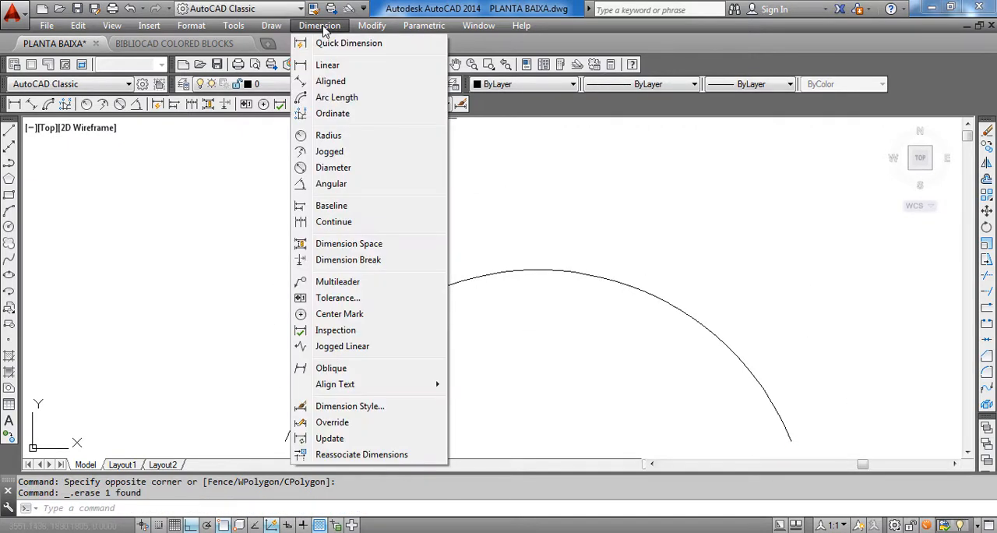
click(328, 136)
scroll(519, 204, down, 3)
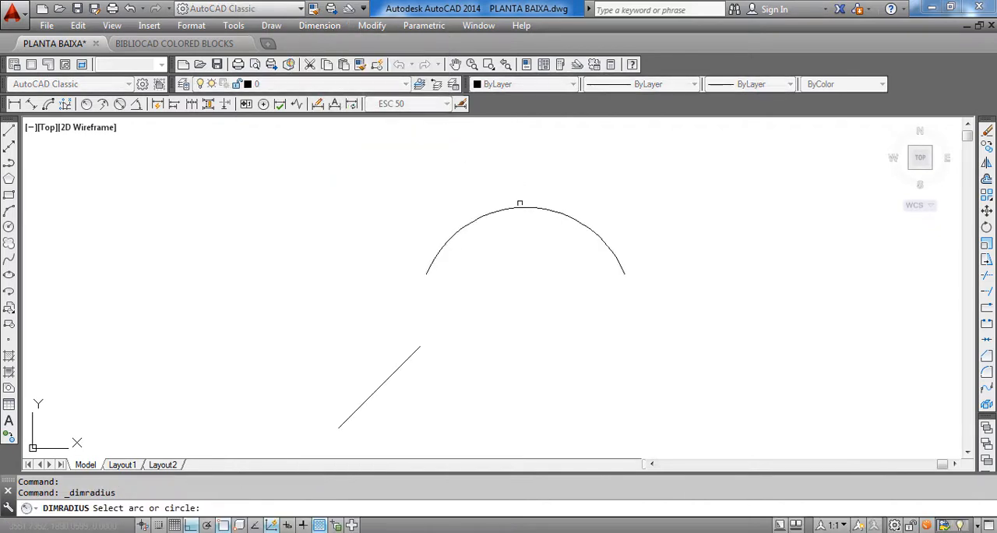
click(521, 204)
scroll(538, 168, up, 3)
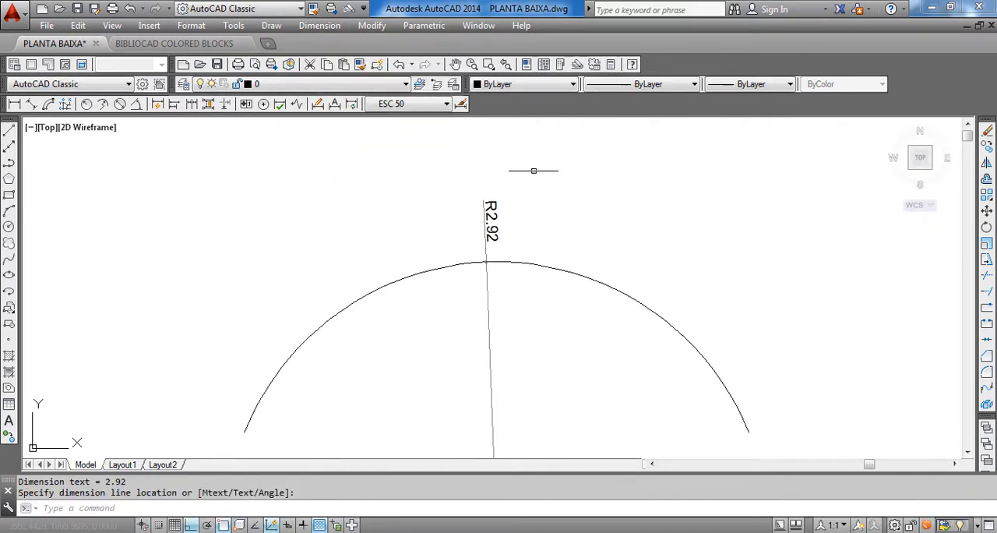
scroll(489, 187, down, 2)
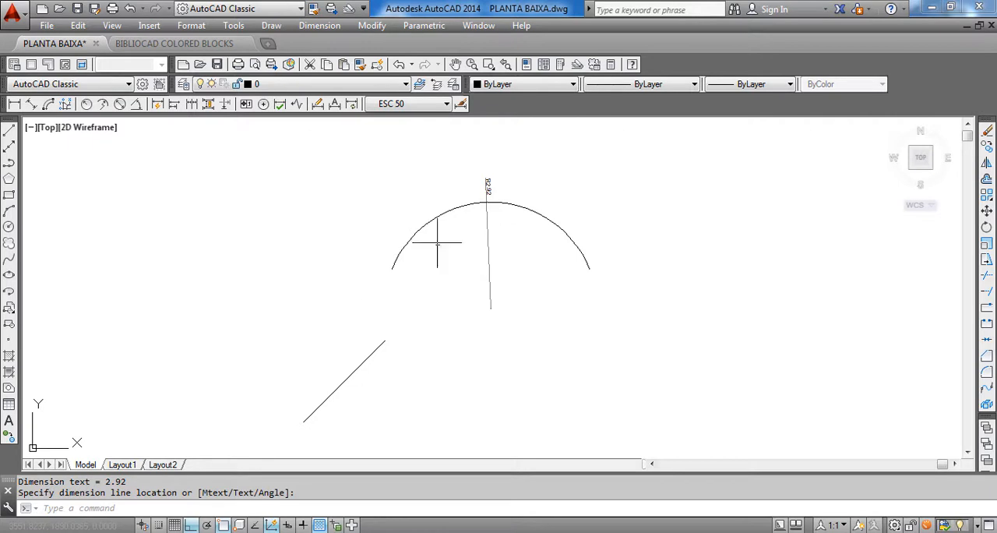
click(323, 25)
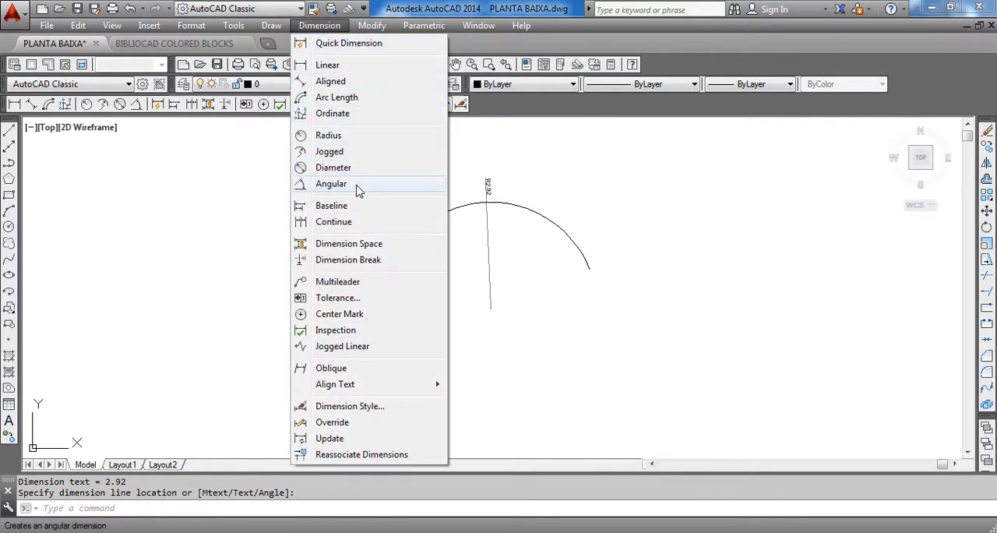
click(331, 184)
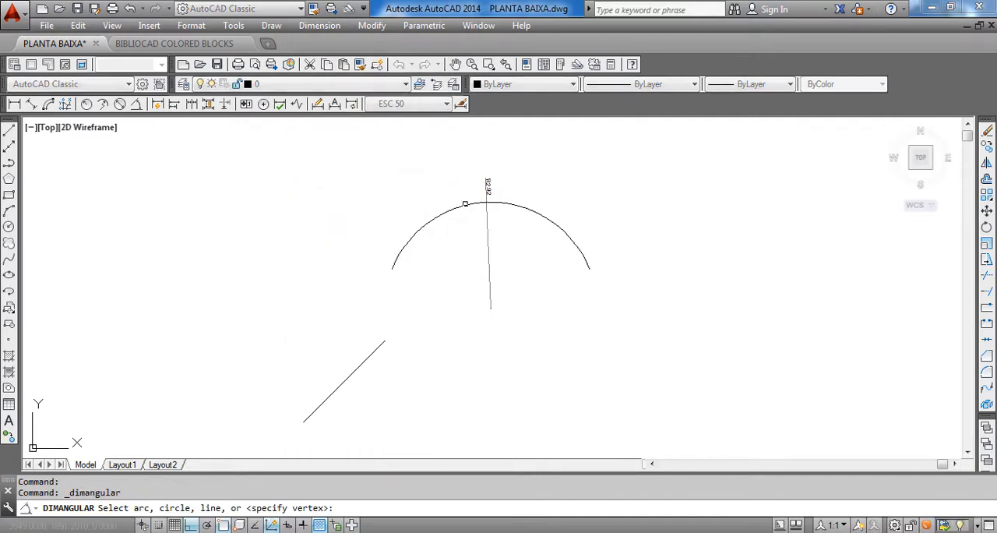
key(Escape)
Draw a horizontal line in the empty area to the right of the arc
middle_drag(661, 326, 512, 329)
text(l)
key(Return)
click(513, 328)
key(Escape)
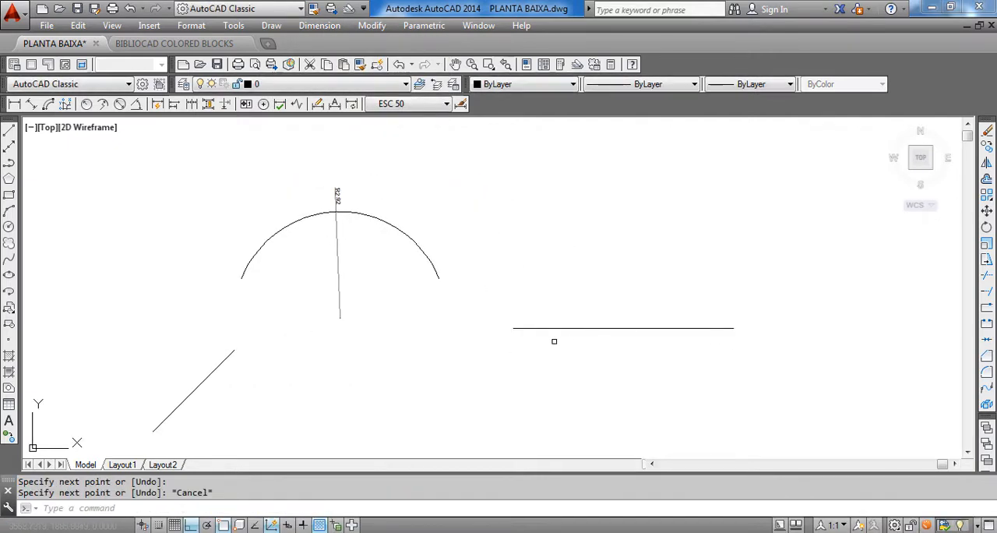
Draw a vertical line upward from the left endpoint of the horizontal line to form a corner
text(l)
key(Return)
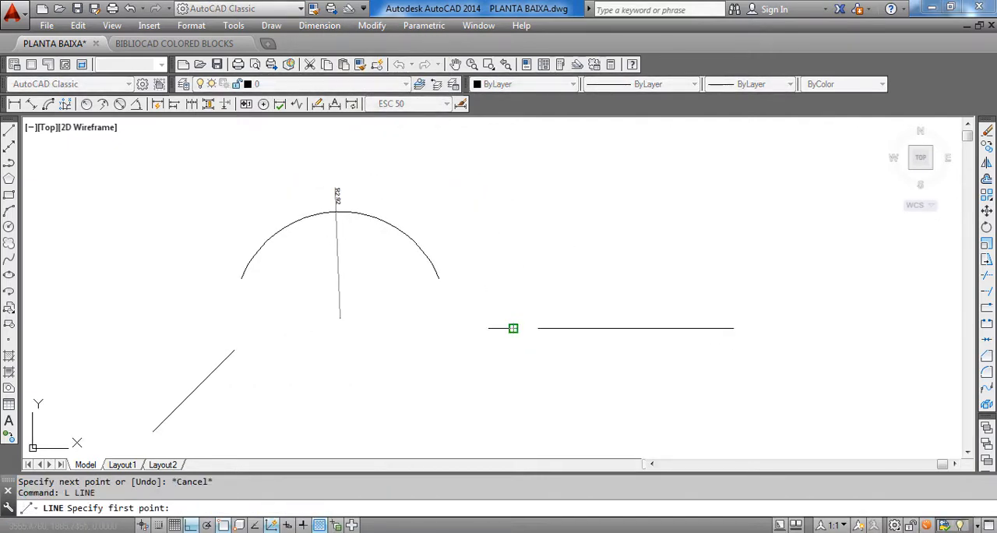
click(513, 328)
click(521, 180)
key(Escape)
middle_drag(546, 246, 492, 197)
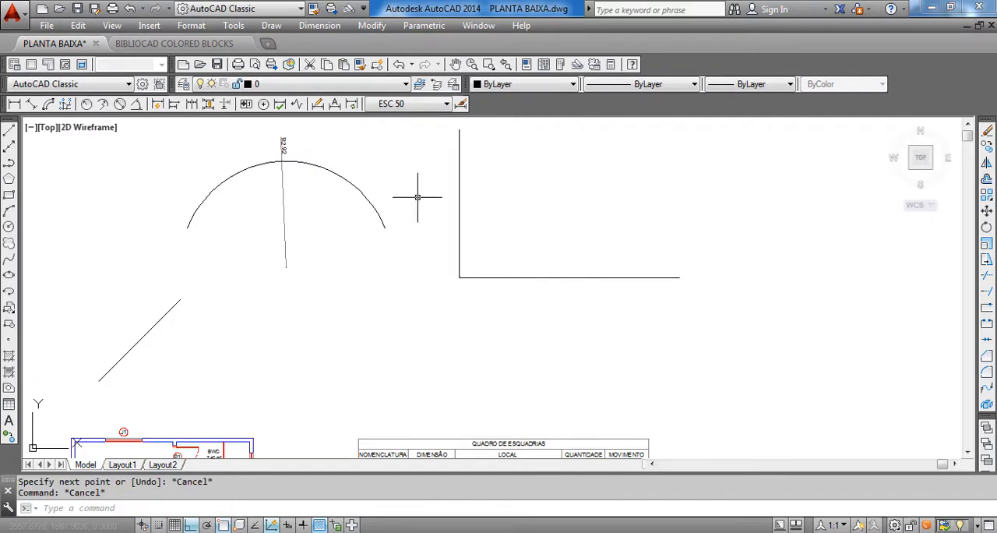
Add an angular dimension between the vertical and horizontal lines, placed inside their corner
click(320, 25)
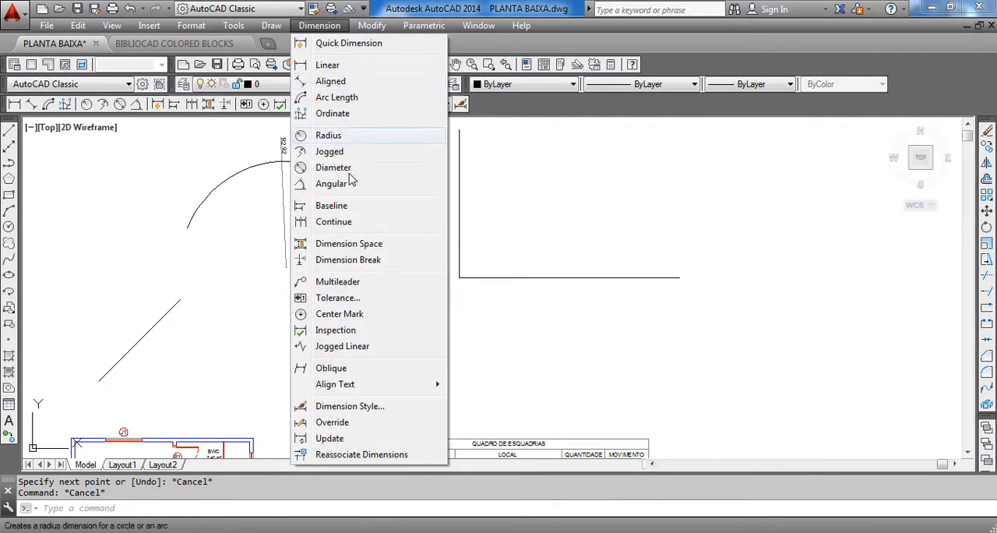
click(350, 190)
click(460, 208)
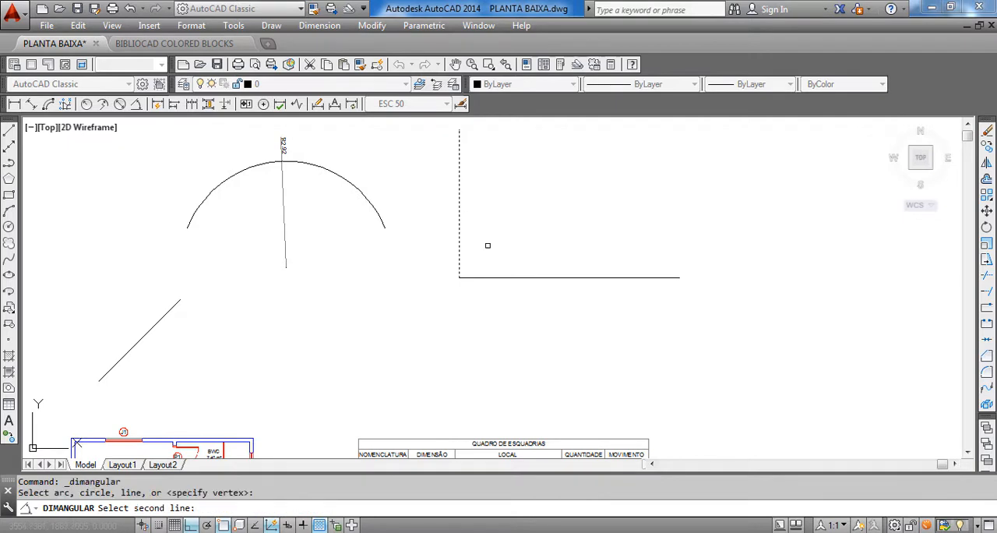
click(509, 276)
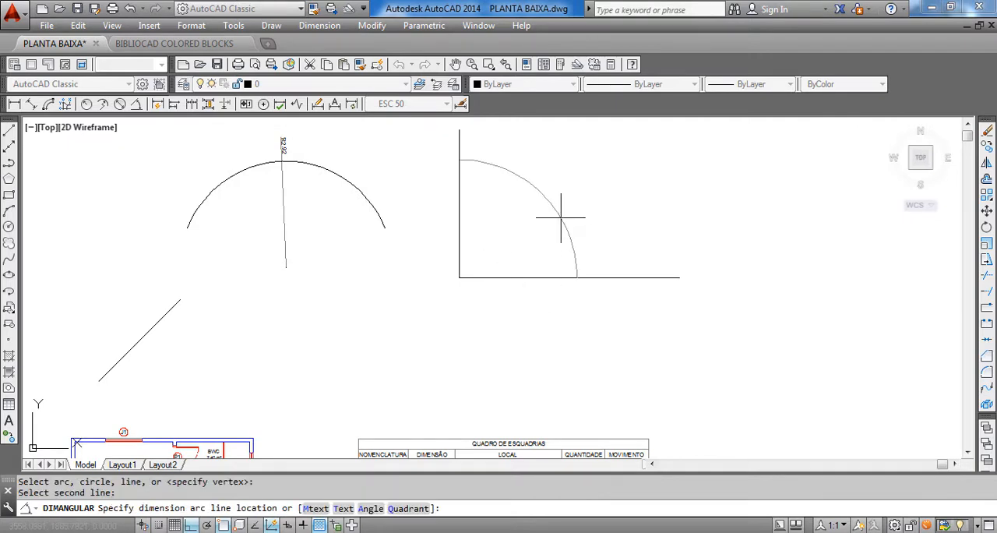
click(521, 241)
scroll(519, 233, up, 4)
scroll(483, 214, down, 2)
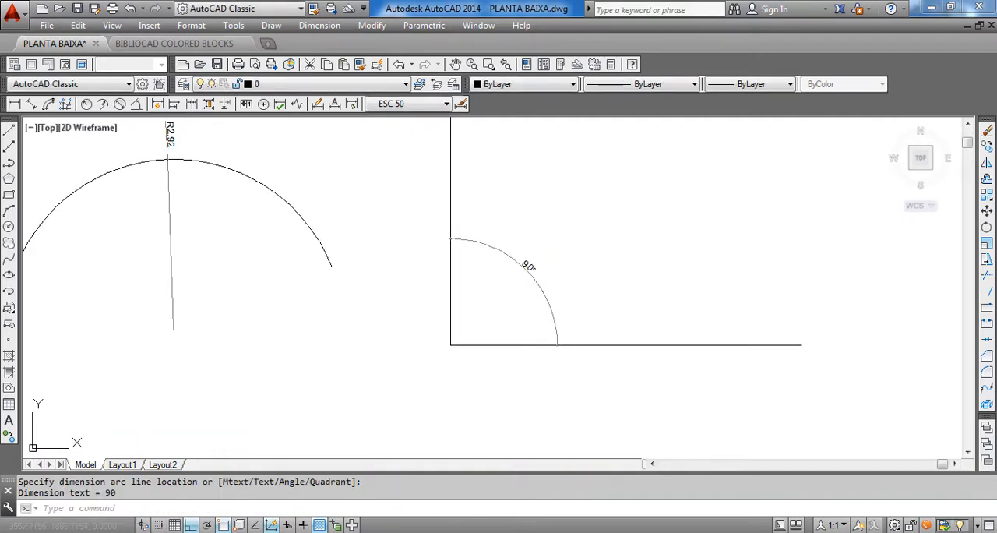
click(326, 28)
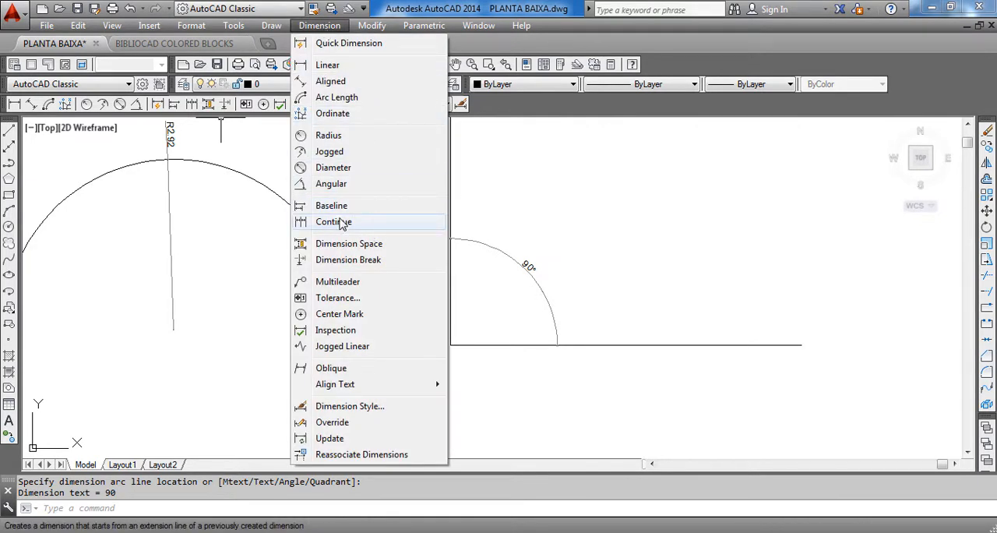
click(580, 216)
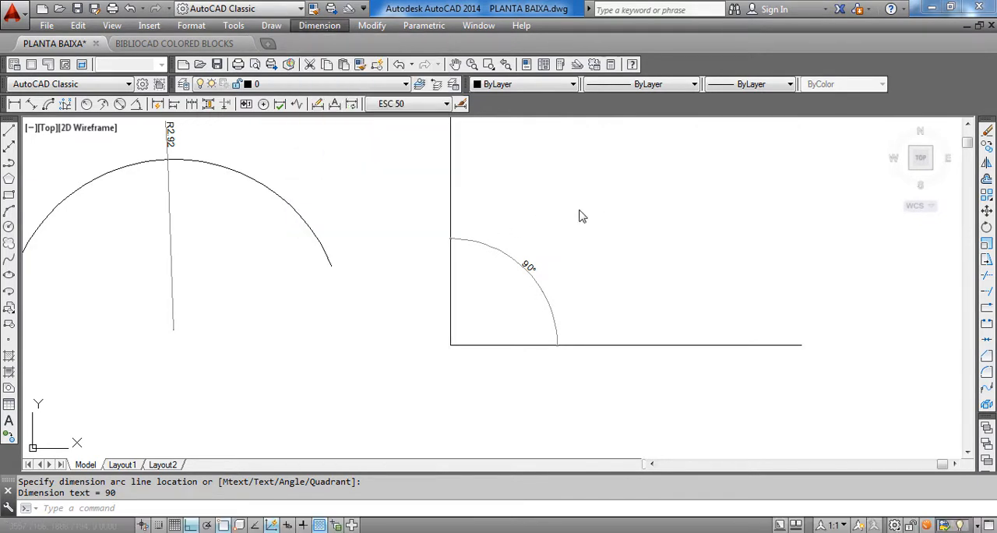
click(590, 274)
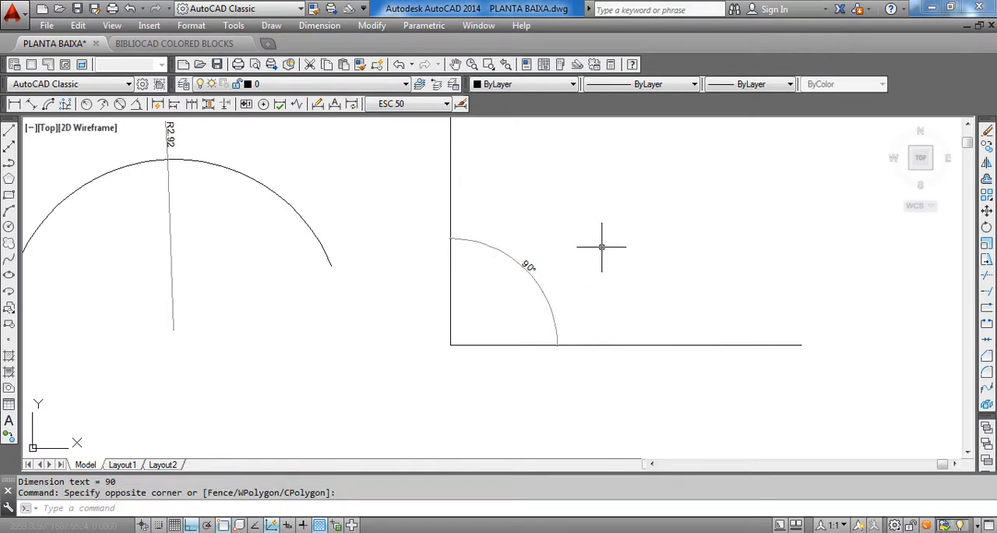
Delete all the sample lines, the arc and their radius and angular dimensions above the floor plans
scroll(601, 247, down, 4)
click(301, 172)
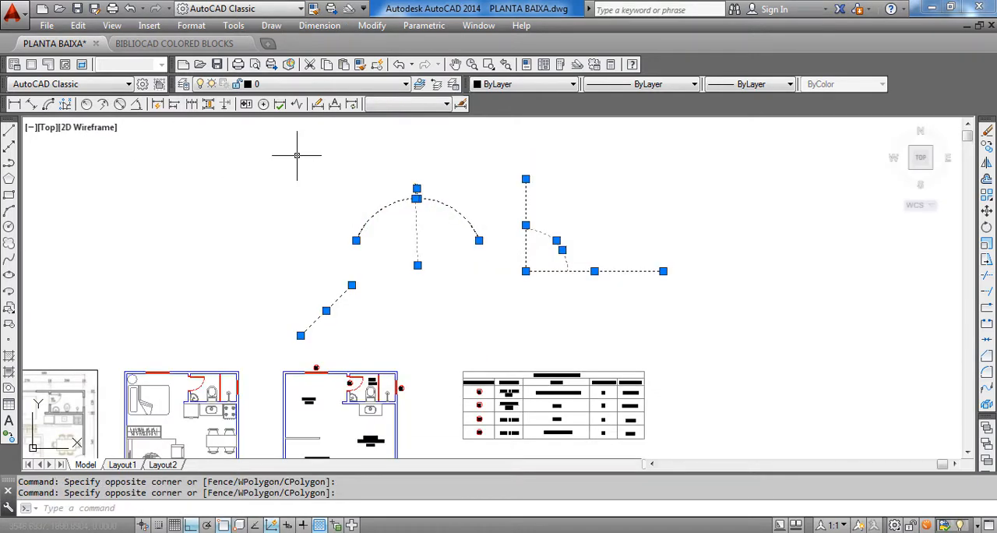
key(Delete)
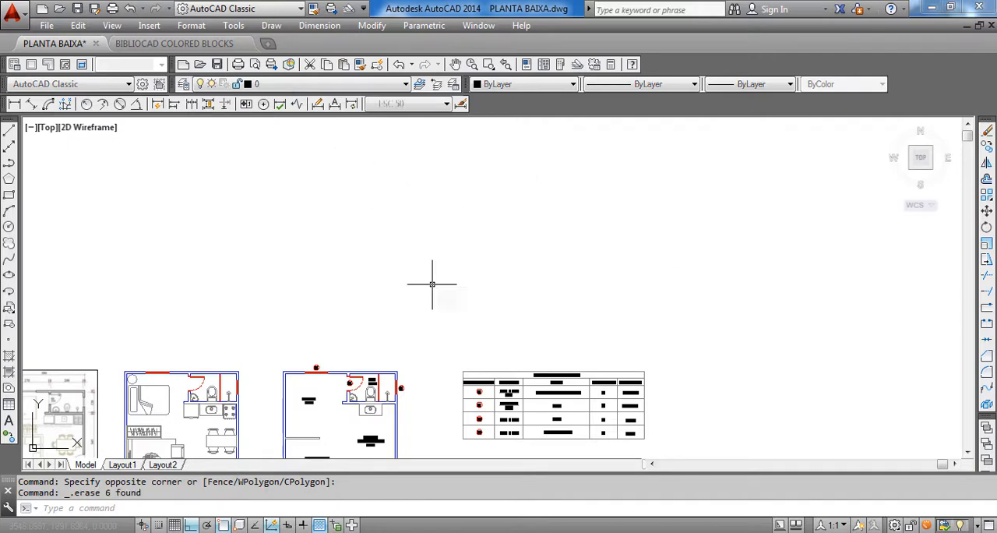
Examine the apartment floor plans and the door and window schedule beside them
middle_drag(494, 278, 499, 227)
mouse_move(317, 365)
middle_down()
mouse_move(458, 251)
mouse_move(494, 308)
middle_up()
scroll(460, 253, up, 4)
scroll(466, 264, down, 2)
scroll(496, 286, up, 2)
click(326, 26)
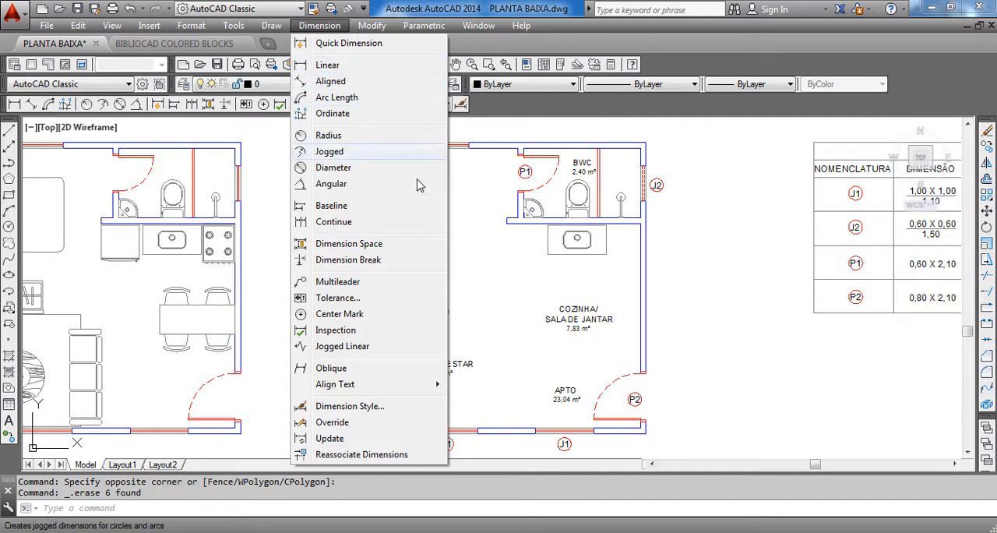
click(488, 248)
click(487, 248)
scroll(432, 282, down, 4)
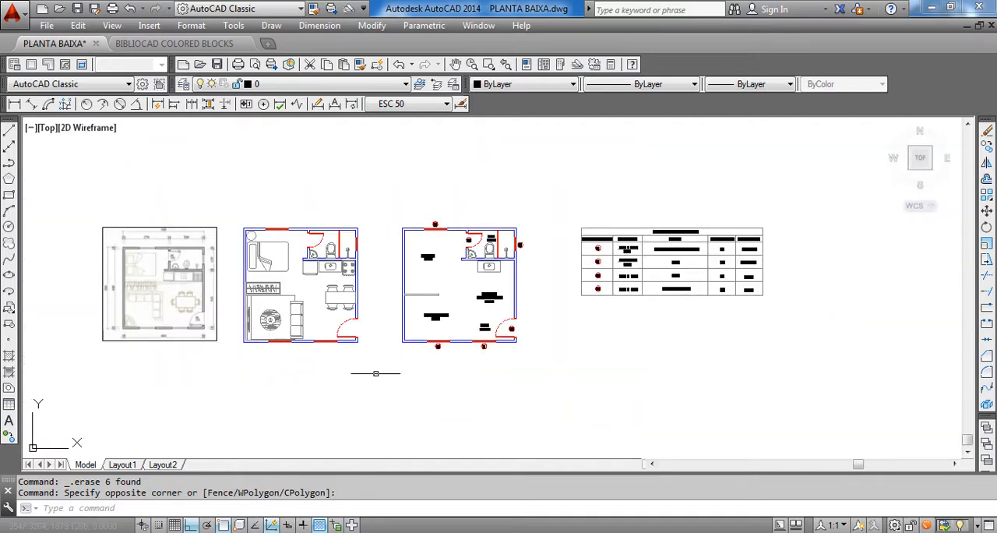
scroll(476, 302, up, 3)
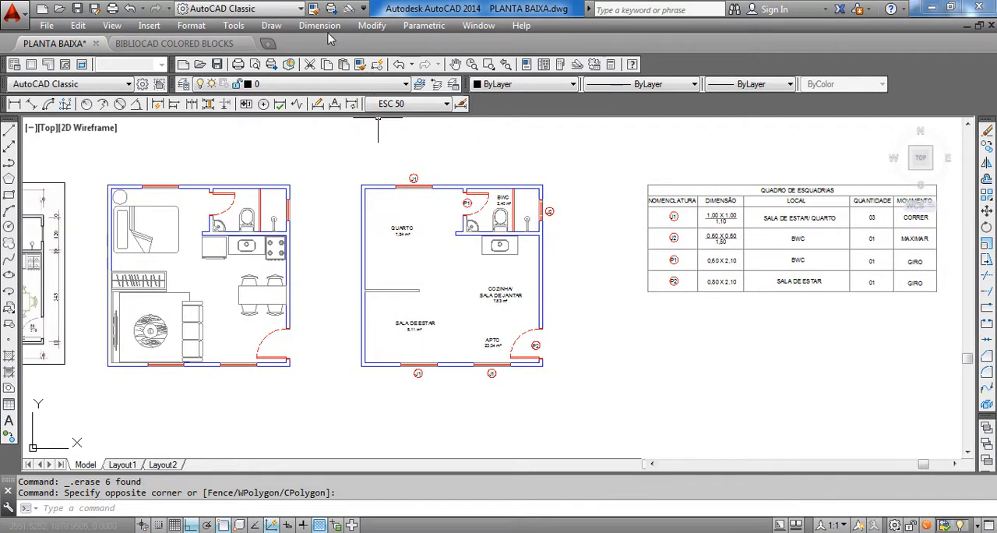
Add a linear dimension for the bottom wall's thickness near the unfurnished plan's lower-left corner, placed outside the left wall
click(319, 25)
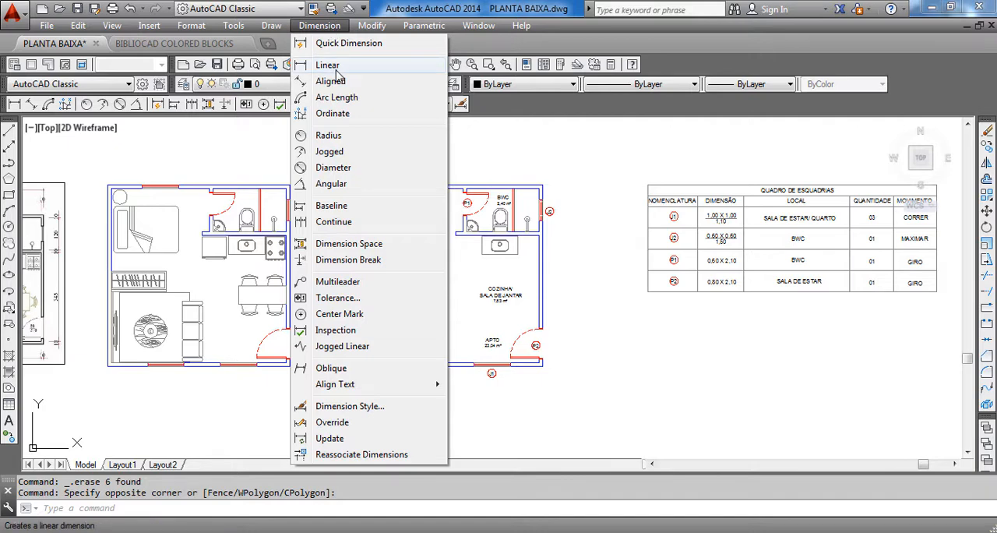
click(328, 65)
scroll(358, 421, up, 5)
scroll(340, 367, up, 4)
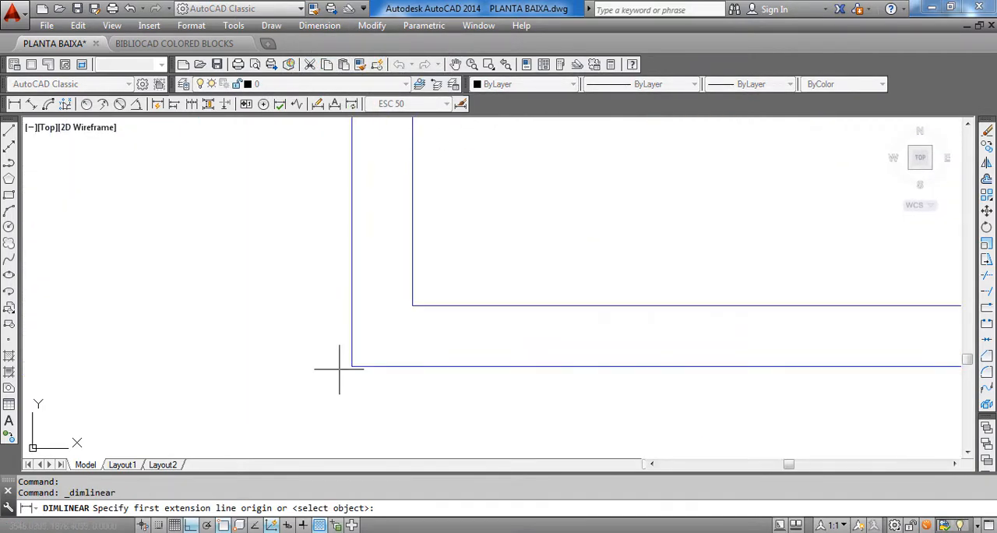
scroll(351, 366, down, 3)
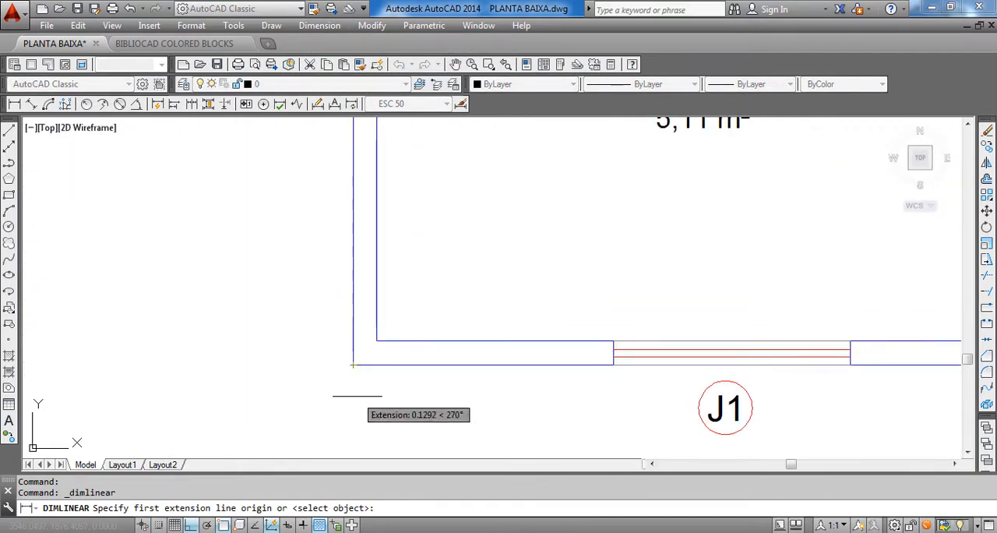
scroll(419, 373, up, 3)
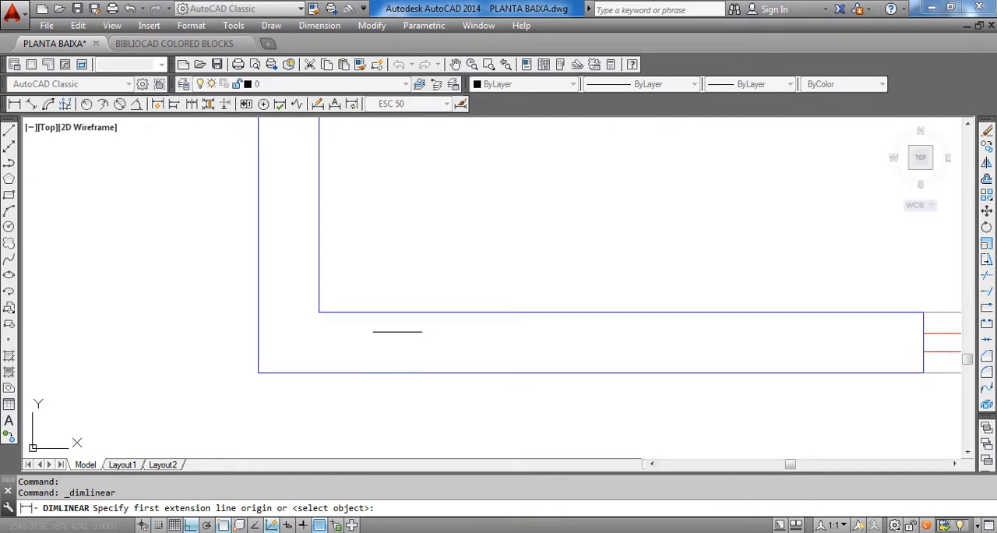
scroll(396, 310, down, 3)
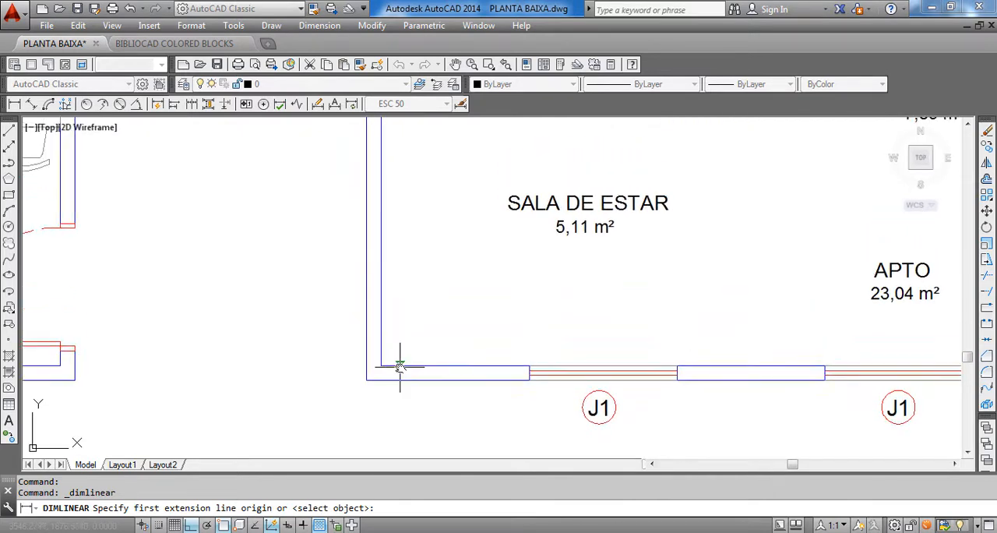
scroll(398, 393, up, 3)
scroll(398, 395, down, 3)
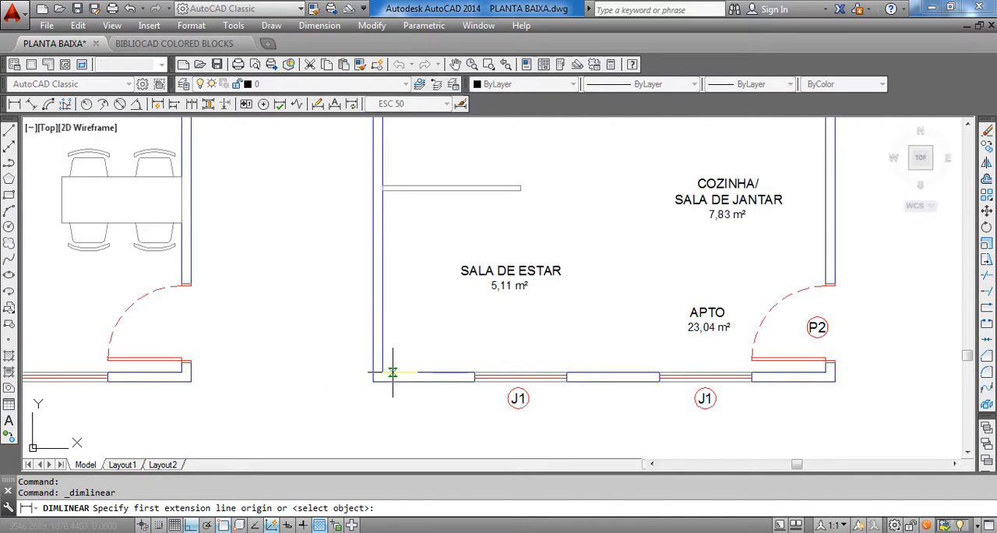
scroll(399, 378, down, 2)
scroll(393, 360, up, 5)
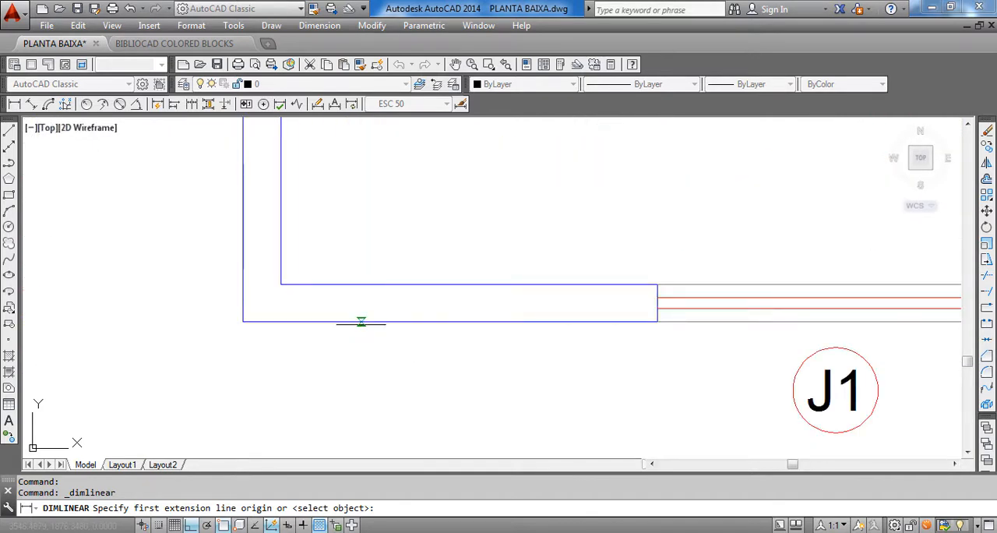
click(361, 321)
click(361, 285)
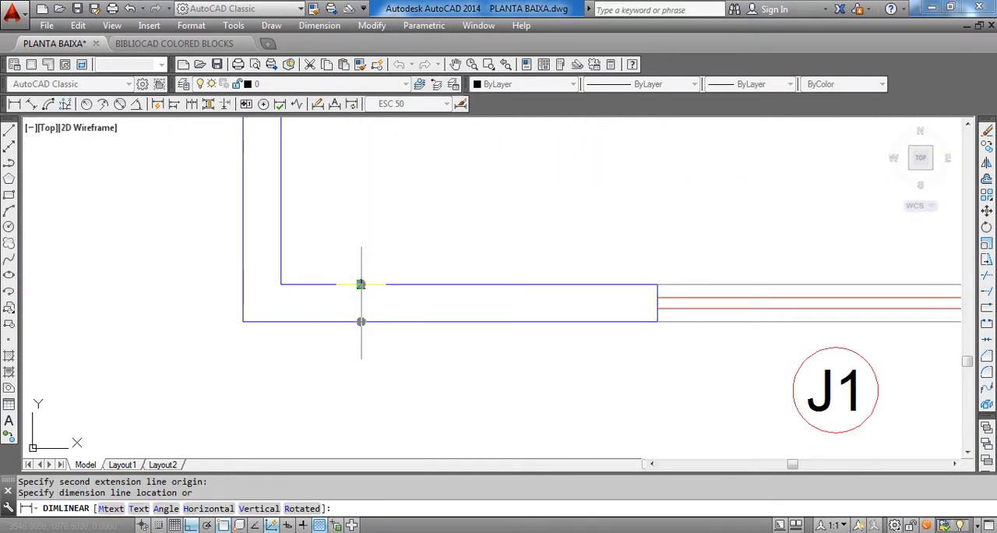
scroll(360, 284, down, 1)
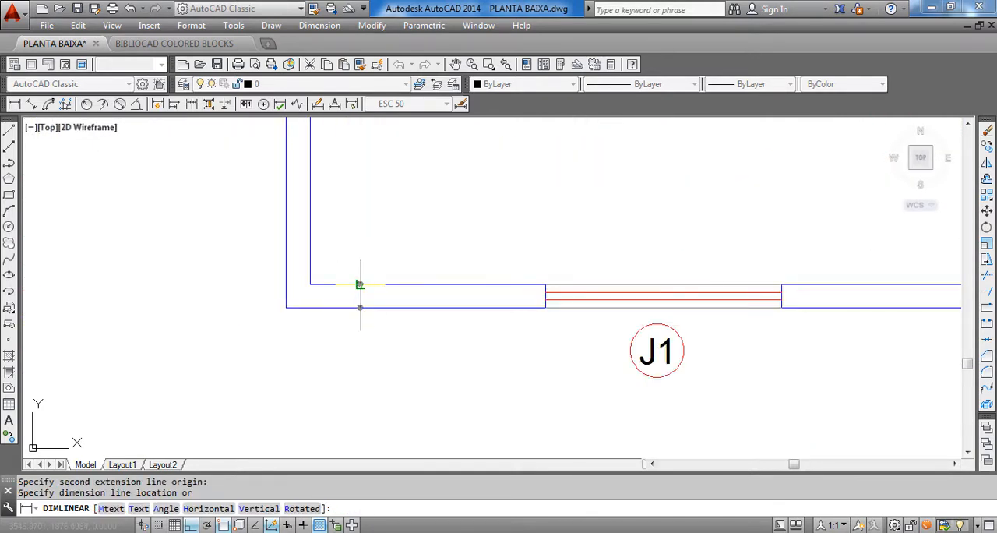
click(233, 244)
scroll(490, 374, down, 6)
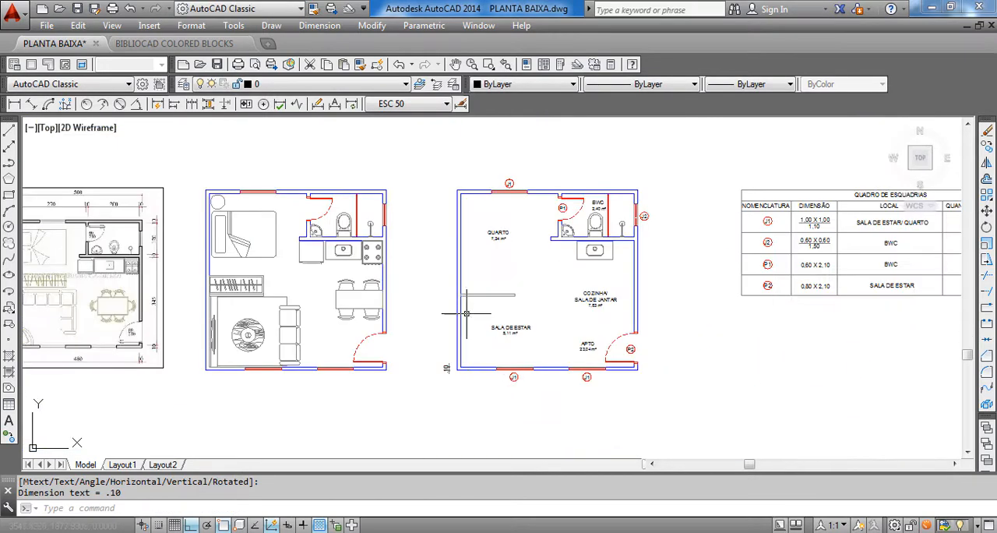
key(Escape)
key(Escape)
Examine how the dimension chains are arranged around the reference floor plan image
scroll(142, 202, up, 7)
middle_drag(248, 242, 425, 236)
scroll(425, 236, down, 2)
middle_drag(238, 252, 377, 231)
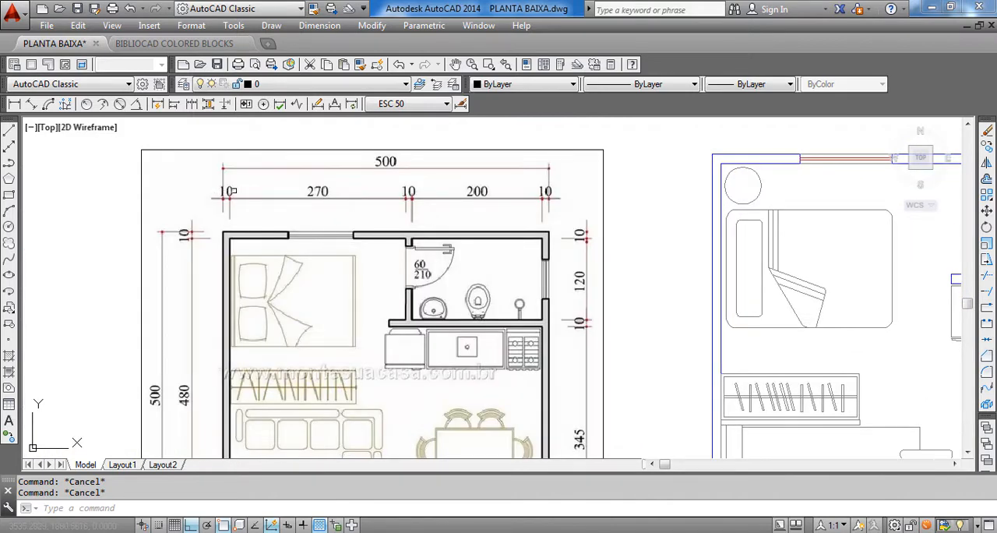
scroll(232, 204, up, 4)
scroll(167, 260, down, 2)
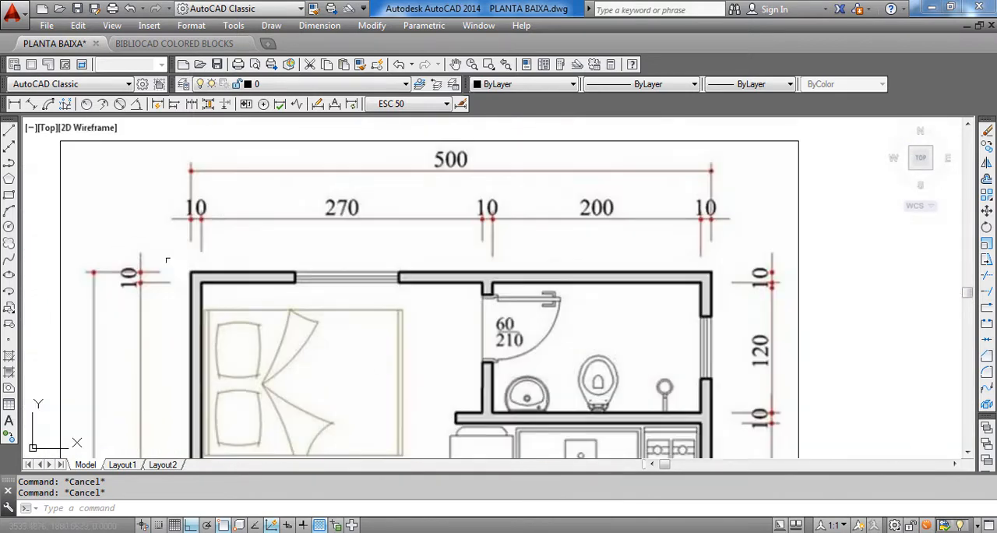
scroll(258, 289, down, 2)
middle_drag(258, 307, 271, 191)
middle_drag(302, 376, 225, 218)
scroll(215, 251, down, 4)
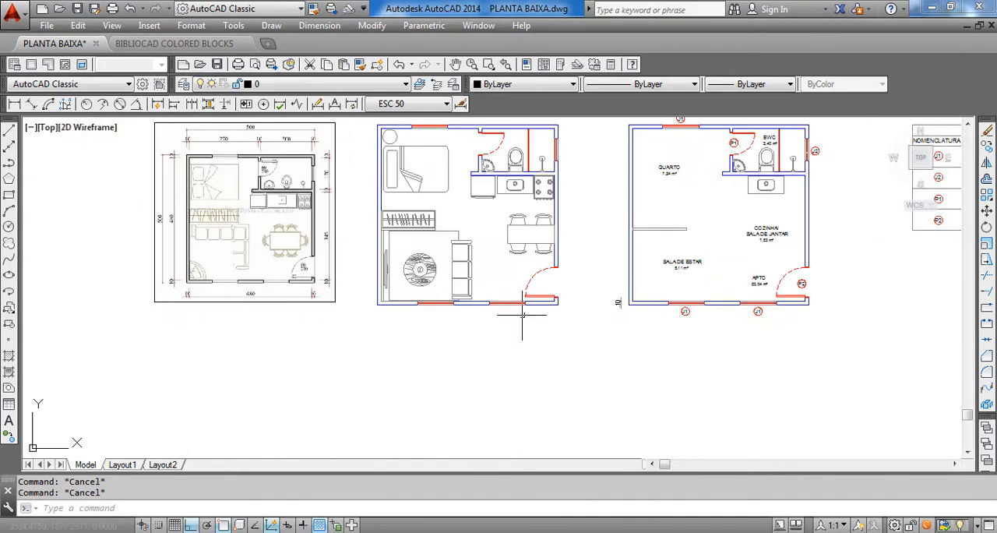
Inspect the wall-thickness dimension beside the lower-left corner of the unfurnished plan
middle_drag(538, 313, 268, 383)
scroll(401, 331, up, 2)
scroll(353, 398, up, 4)
mouse_move(320, 367)
middle_down()
mouse_move(367, 328)
mouse_move(365, 311)
middle_up()
scroll(367, 328, up, 2)
click(318, 380)
click(274, 324)
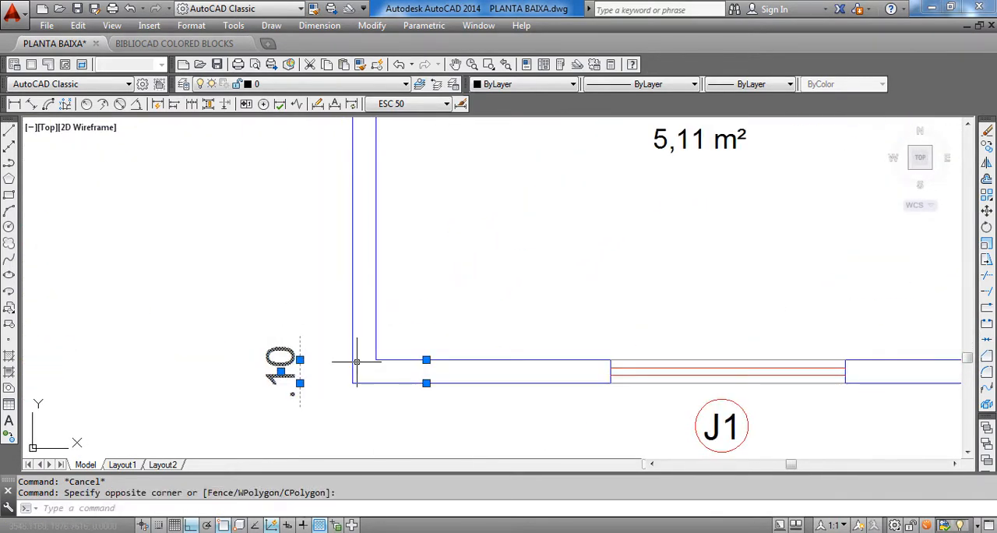
key(Escape)
scroll(357, 361, down, 2)
middle_drag(282, 133, 289, 128)
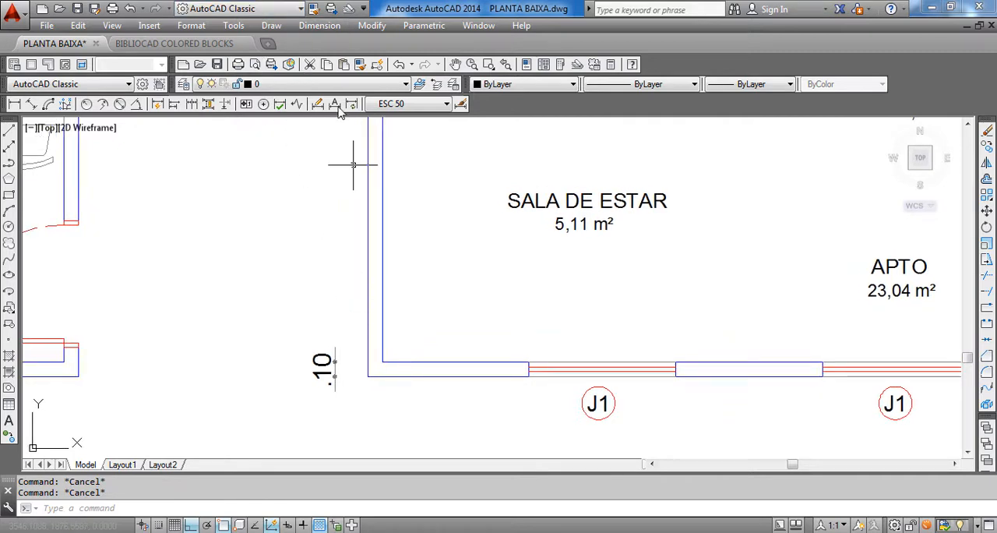
click(306, 28)
key(Escape)
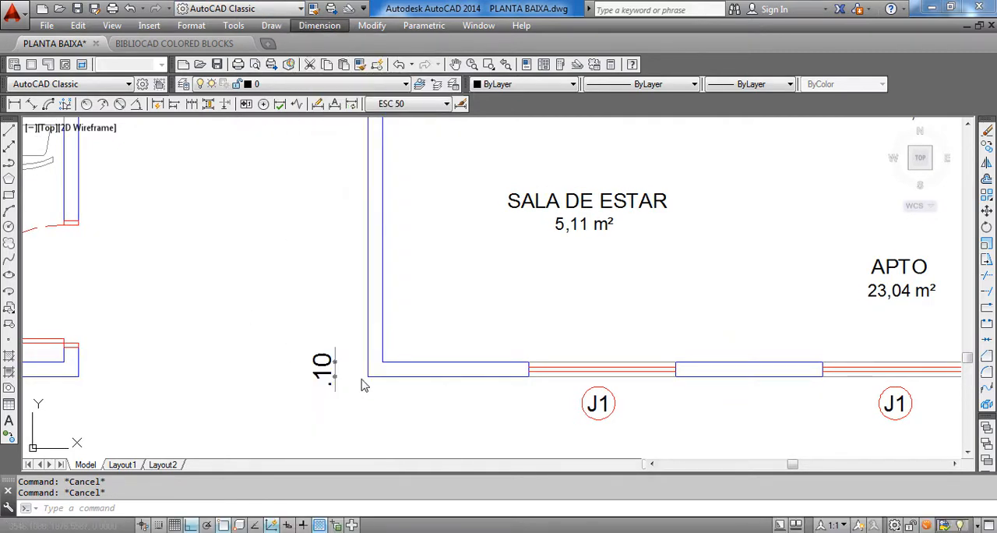
click(341, 307)
scroll(347, 344, up, 4)
click(347, 336)
scroll(358, 388, down, 2)
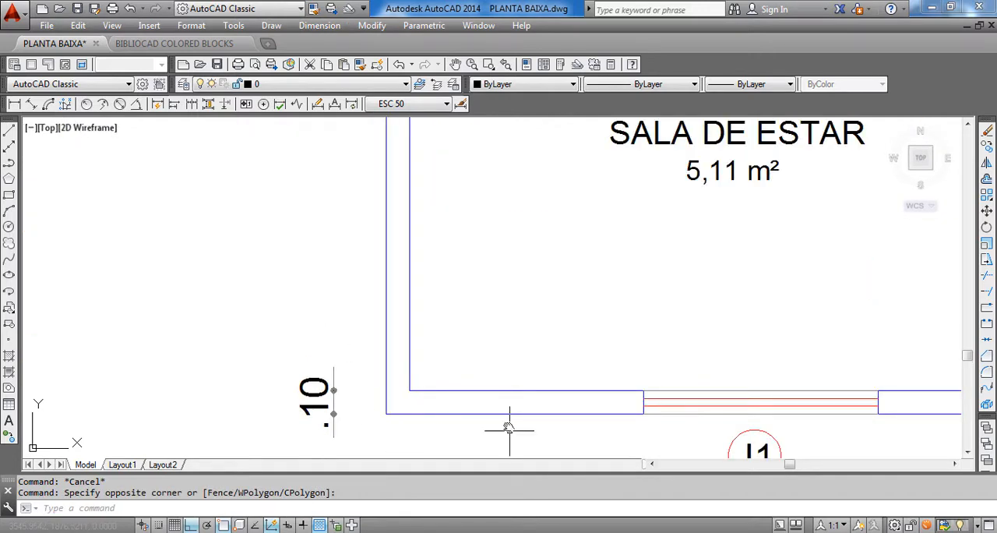
middle_drag(509, 430, 492, 407)
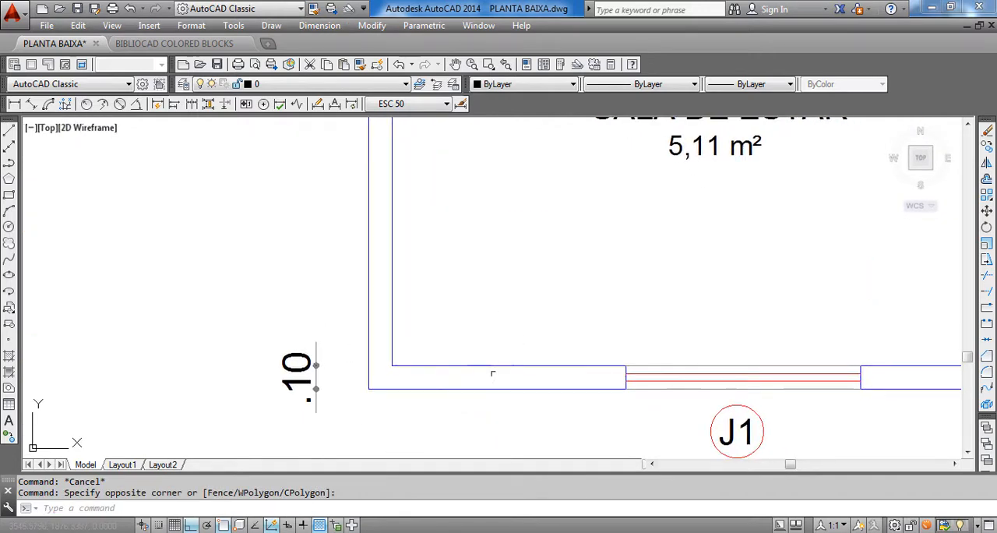
Apply the ISO-25 dimension style to the wall-thickness dimension beside the plan's lower-left corner
click(404, 103)
click(400, 158)
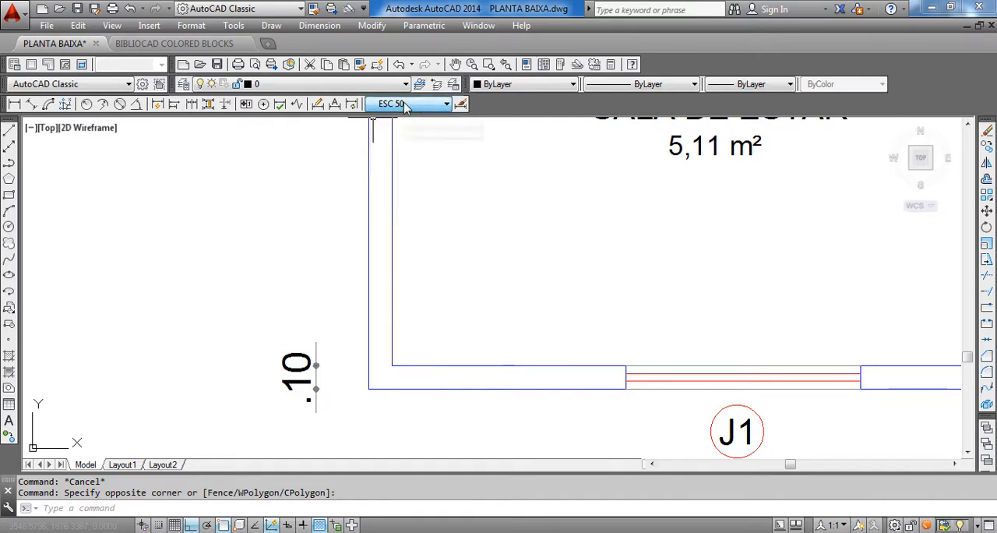
scroll(333, 369, down, 2)
click(336, 382)
click(281, 349)
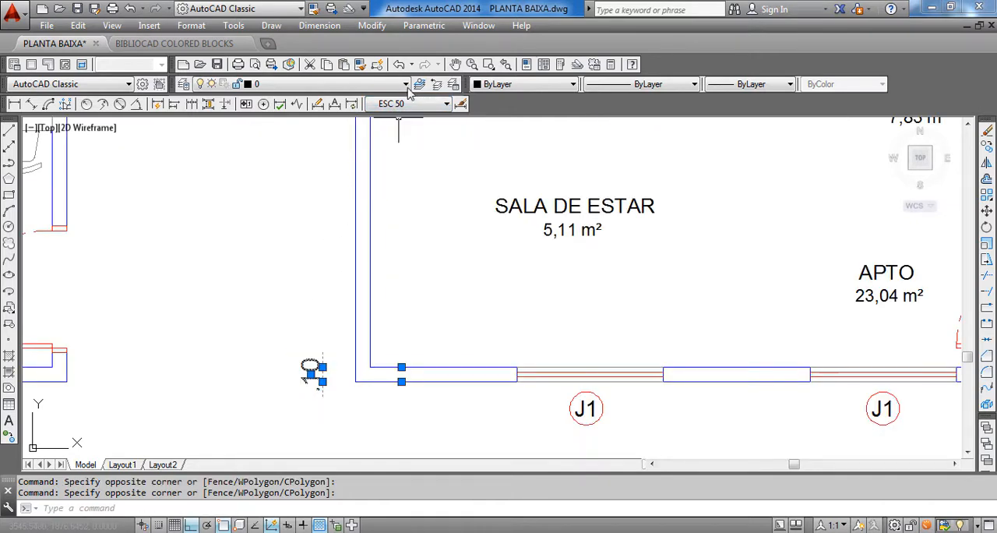
click(405, 106)
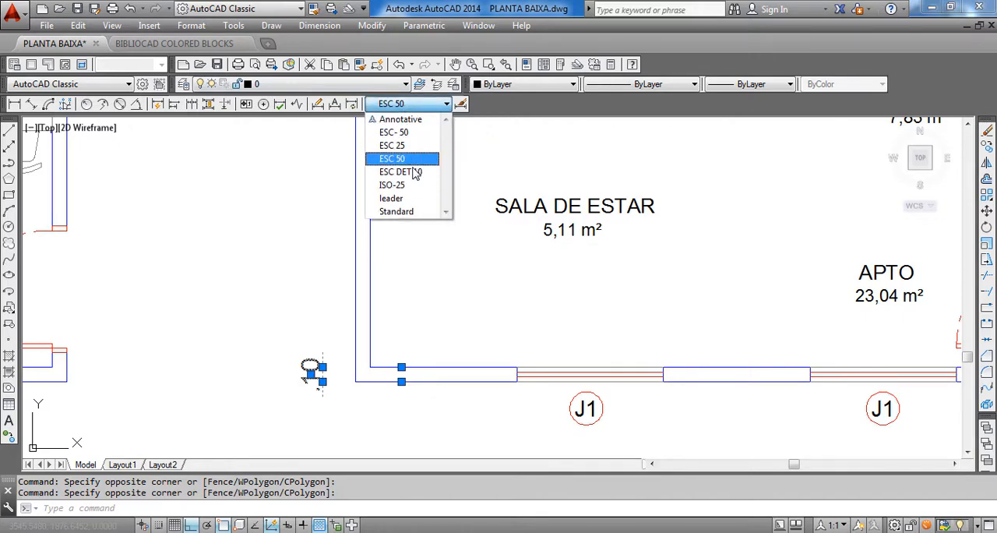
key(Escape)
key(Escape)
key(Escape)
scroll(322, 378, down, 5)
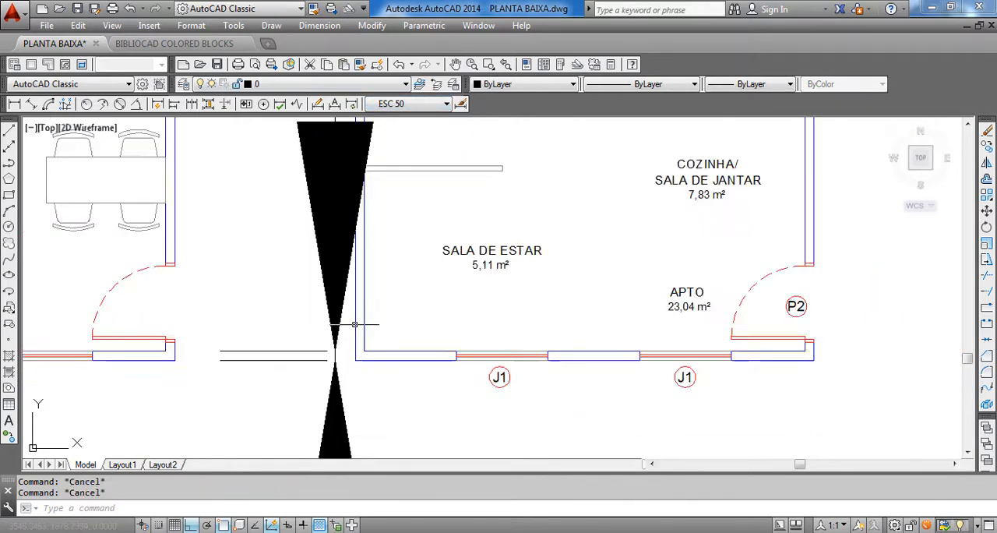
click(403, 105)
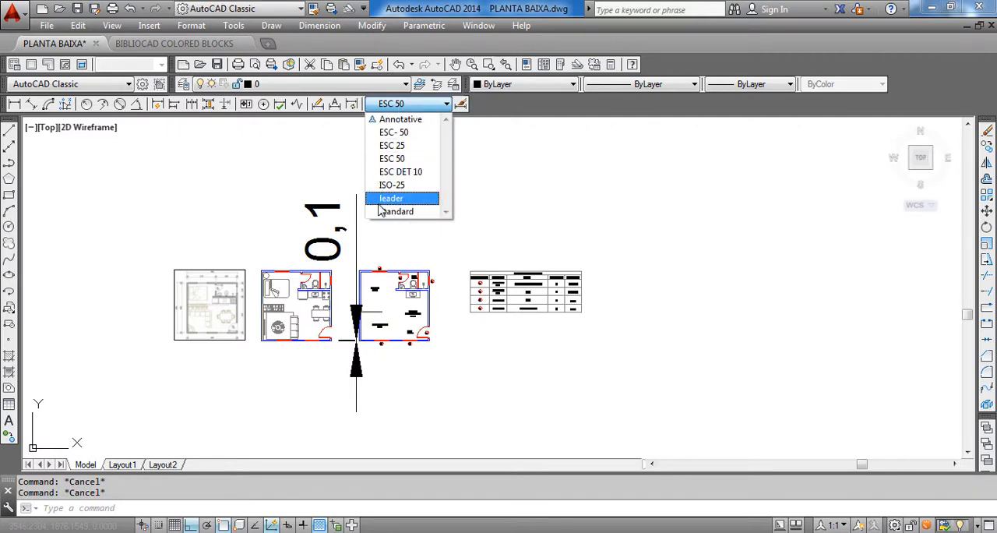
key(Escape)
Assign the ESC 50 dimension style to the oversized wall-thickness dimension and check it beside the wall corner
scroll(413, 219, up, 3)
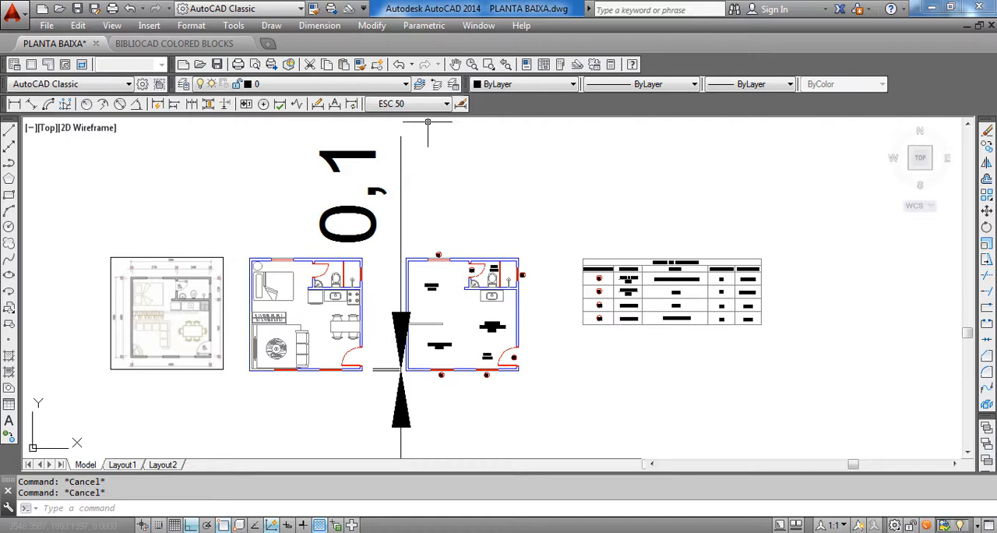
click(434, 201)
click(369, 160)
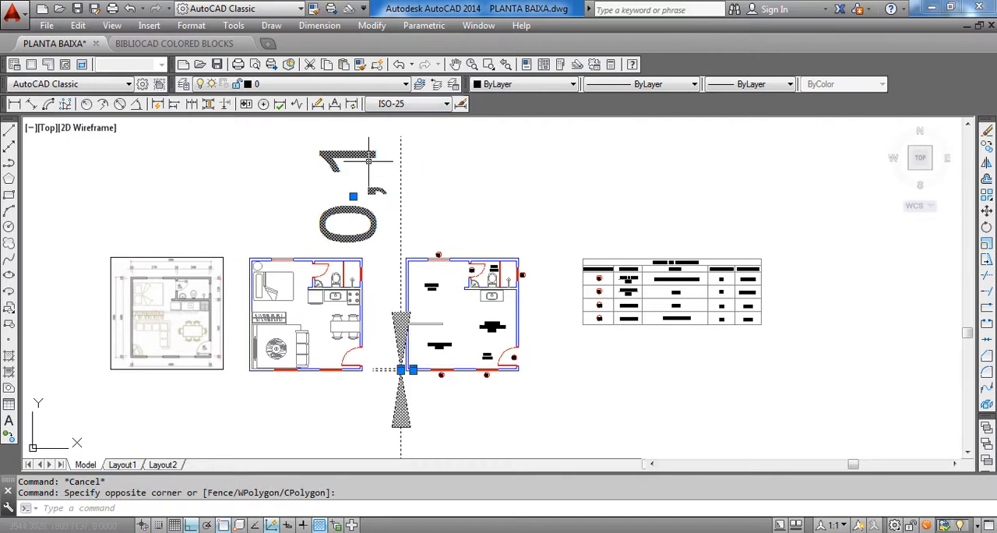
click(421, 106)
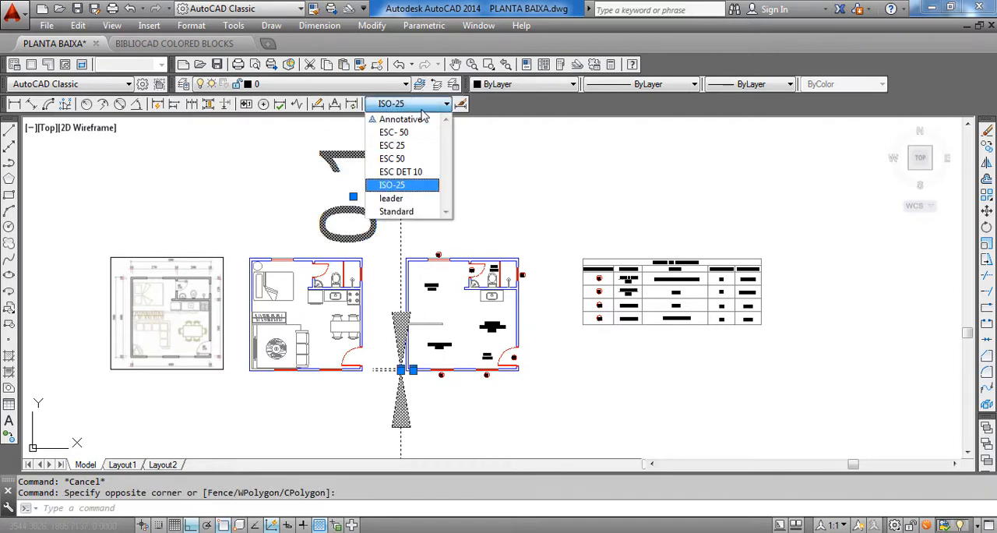
click(392, 159)
scroll(393, 327, up, 5)
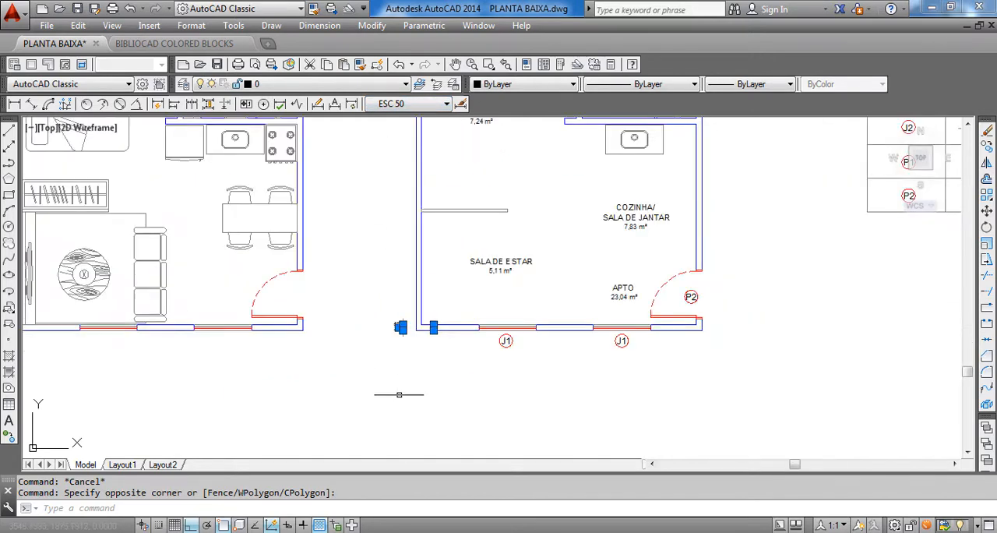
middle_drag(490, 334, 409, 338)
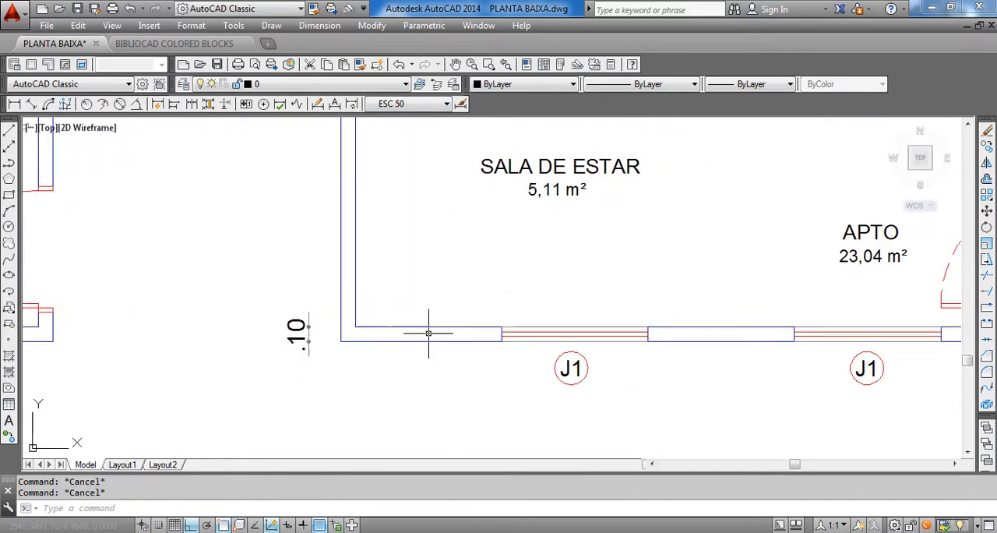
scroll(305, 354, up, 6)
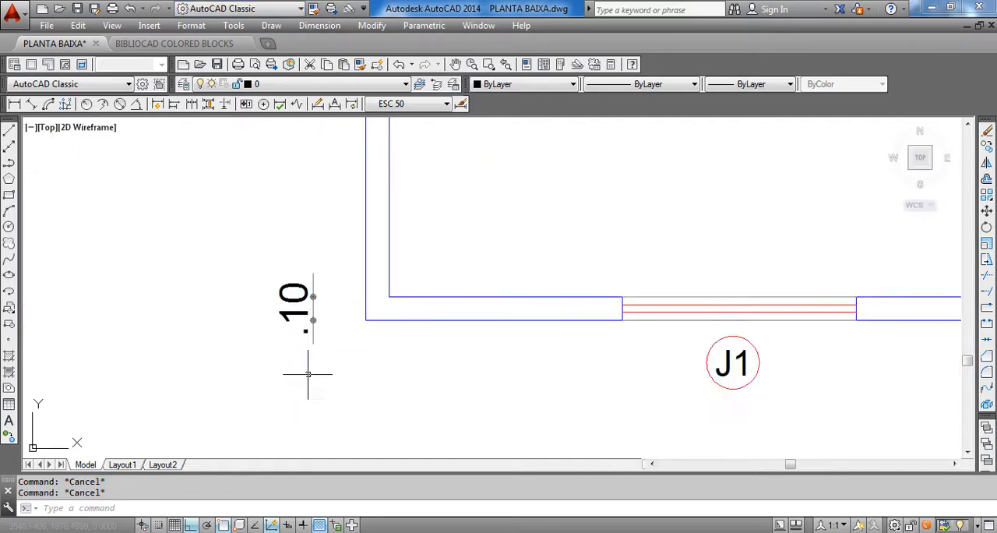
scroll(311, 366, down, 8)
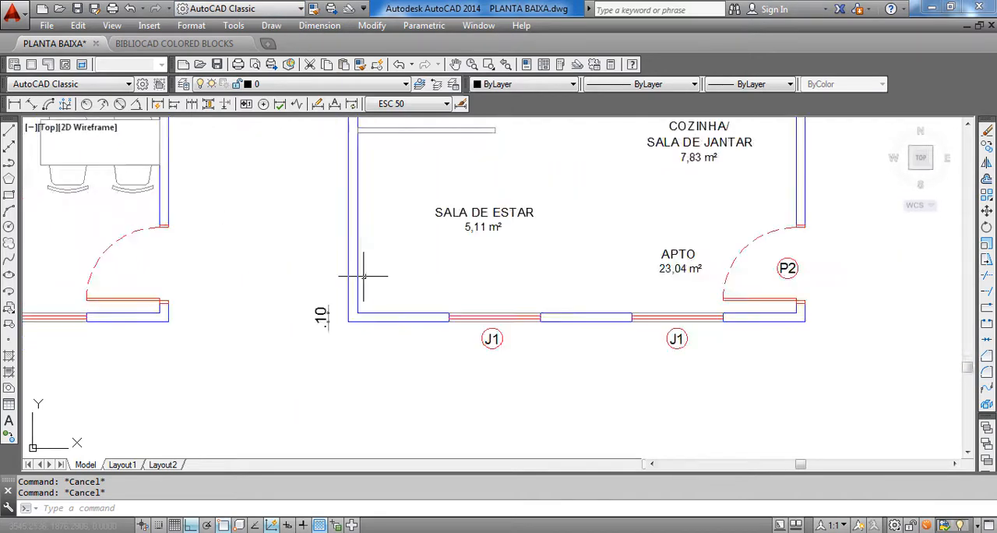
middle_drag(345, 326, 359, 379)
scroll(325, 411, up, 3)
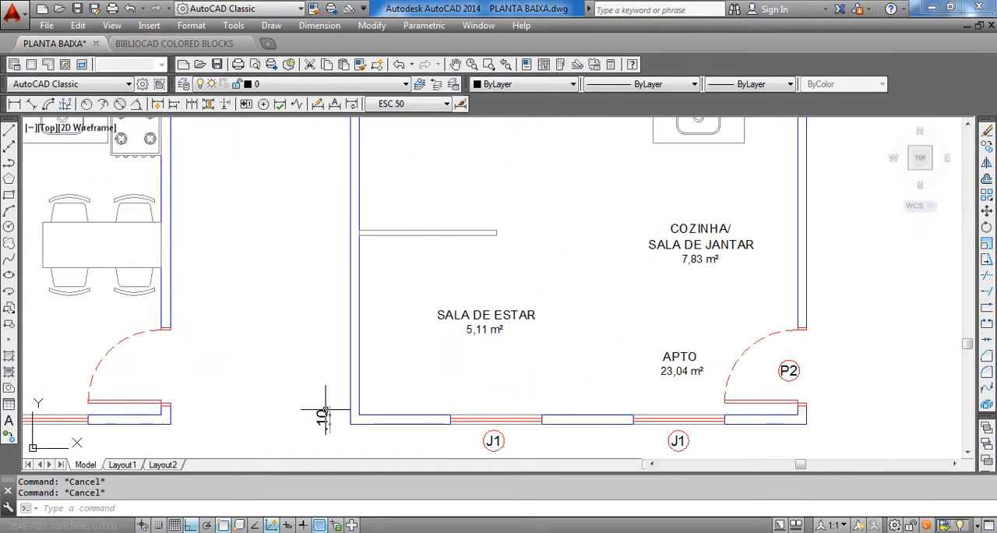
click(320, 25)
click(327, 64)
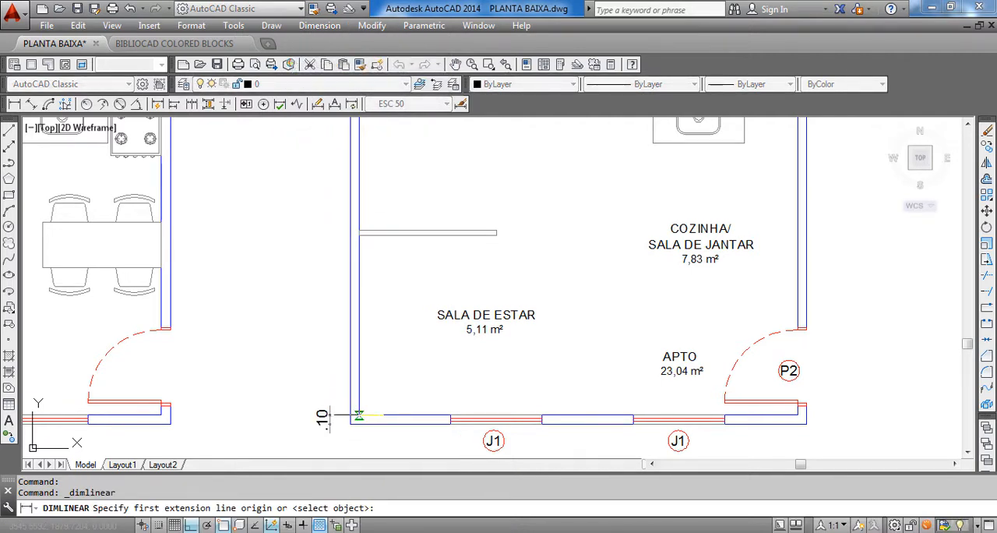
click(359, 414)
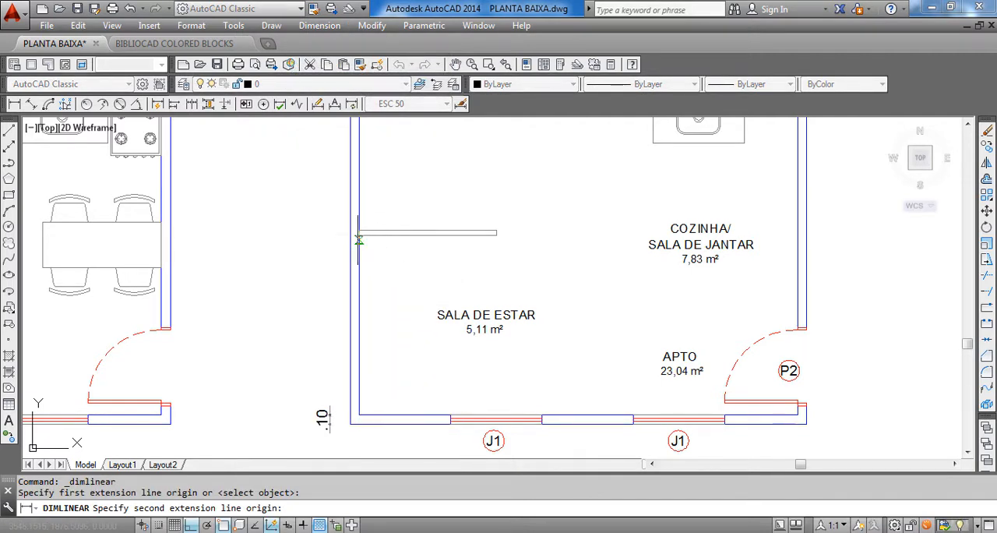
click(358, 232)
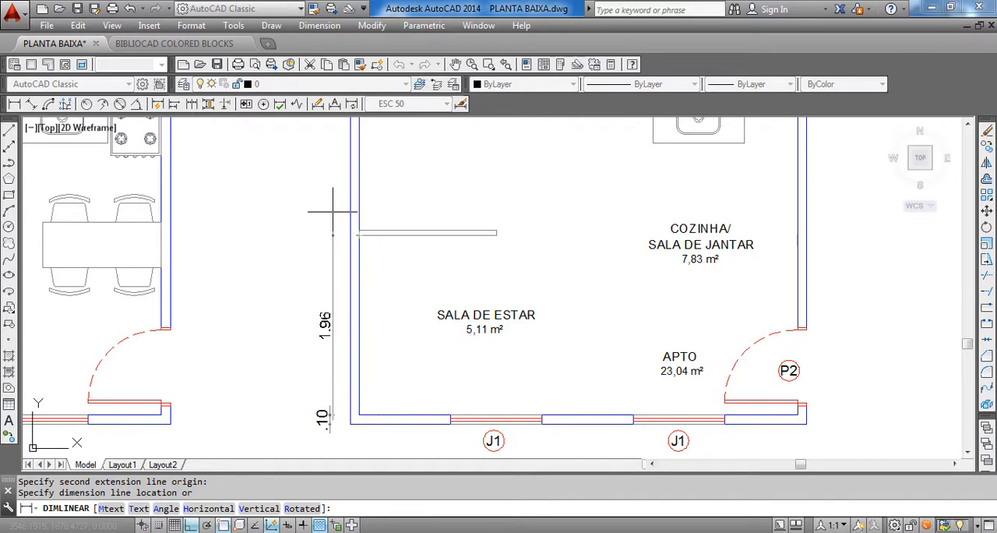
key(Escape)
Continue the wall-thickness dimension up the plan's left wall to the lower edge of the partition between SALA DE ESTAR and QUARTO
click(320, 25)
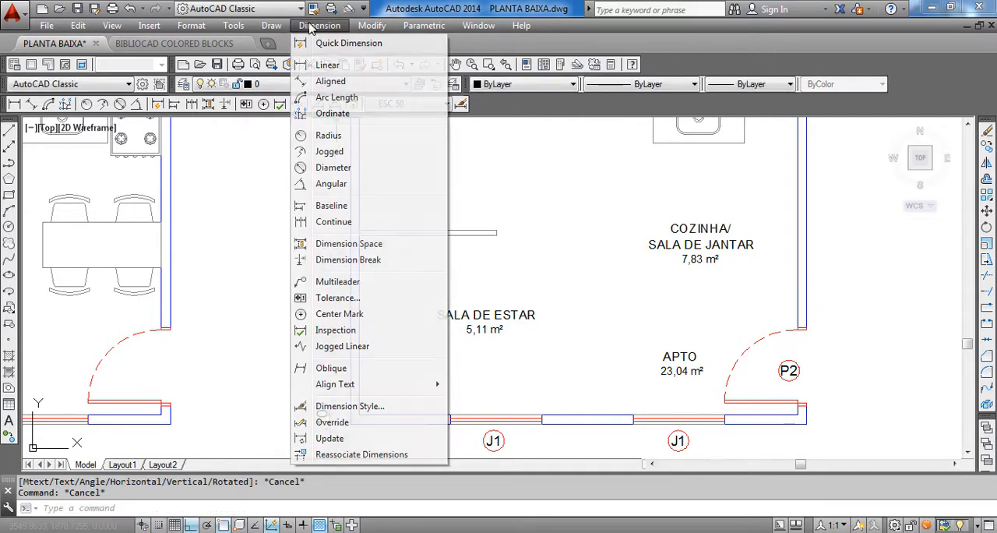
click(345, 223)
scroll(330, 389, up, 3)
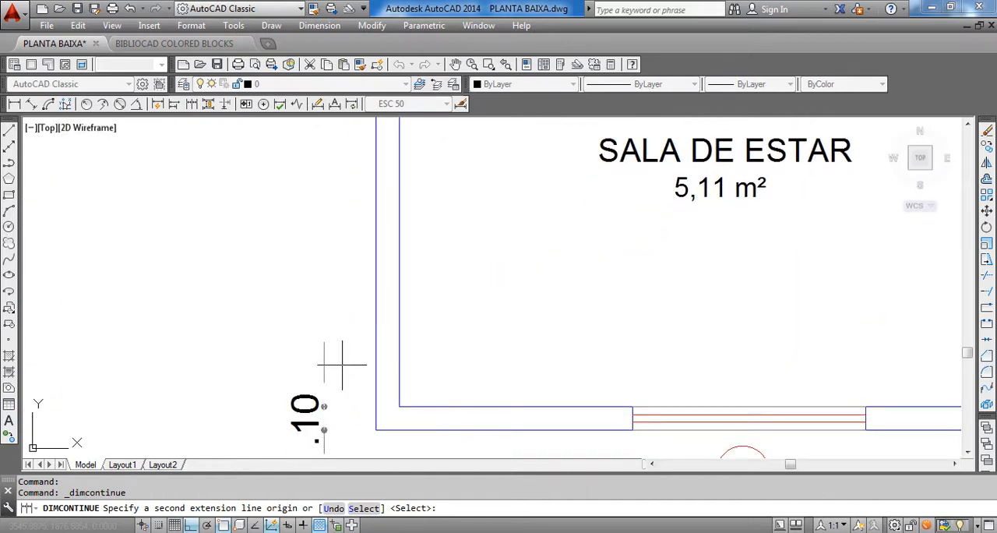
scroll(349, 252, down, 3)
scroll(363, 352, up, 3)
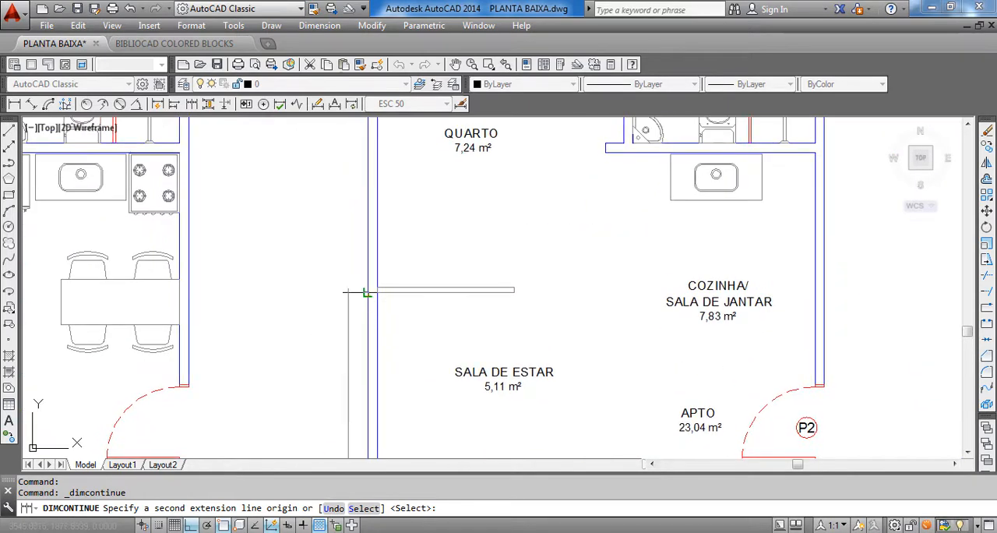
scroll(376, 277, down, 4)
scroll(376, 276, up, 4)
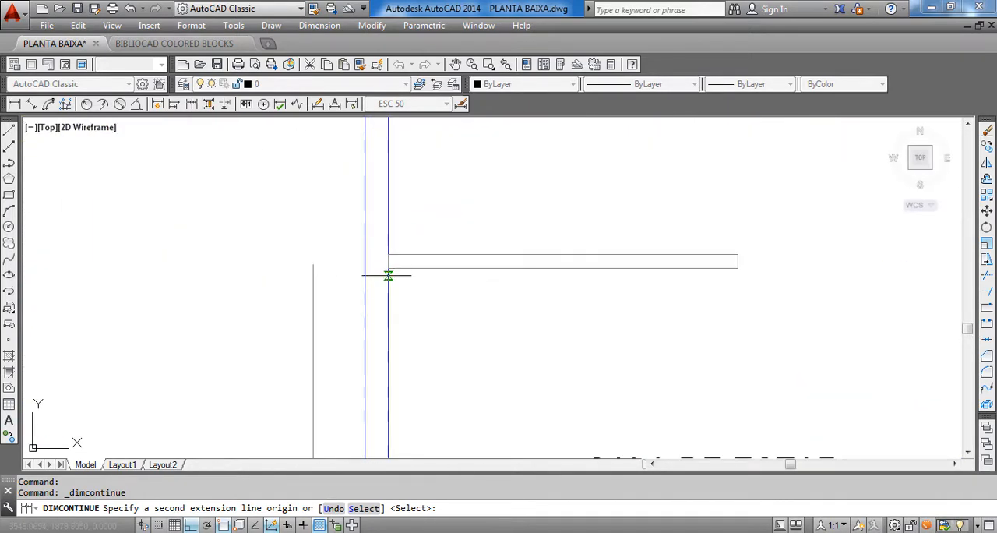
scroll(390, 267, down, 2)
scroll(390, 268, up, 2)
scroll(387, 253, down, 4)
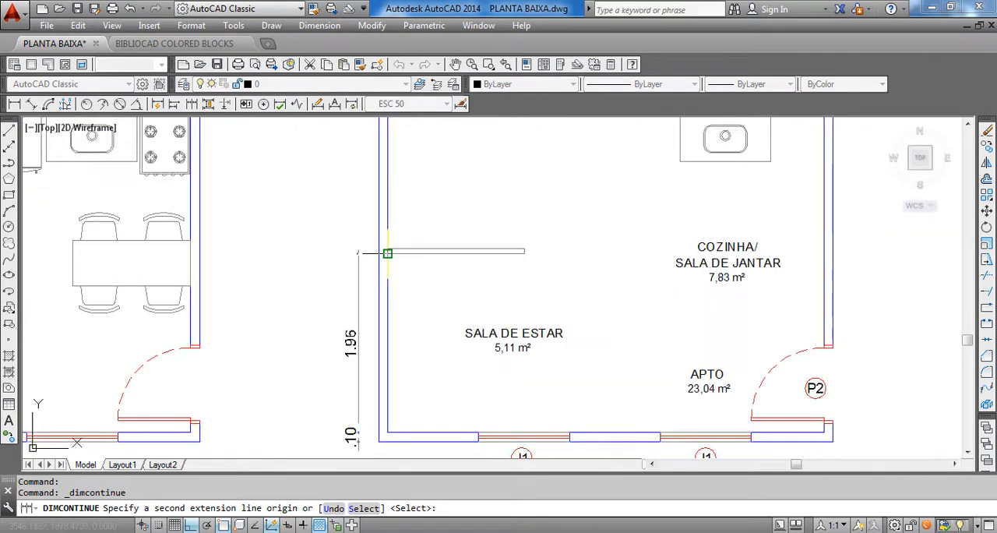
scroll(387, 253, up, 2)
click(387, 254)
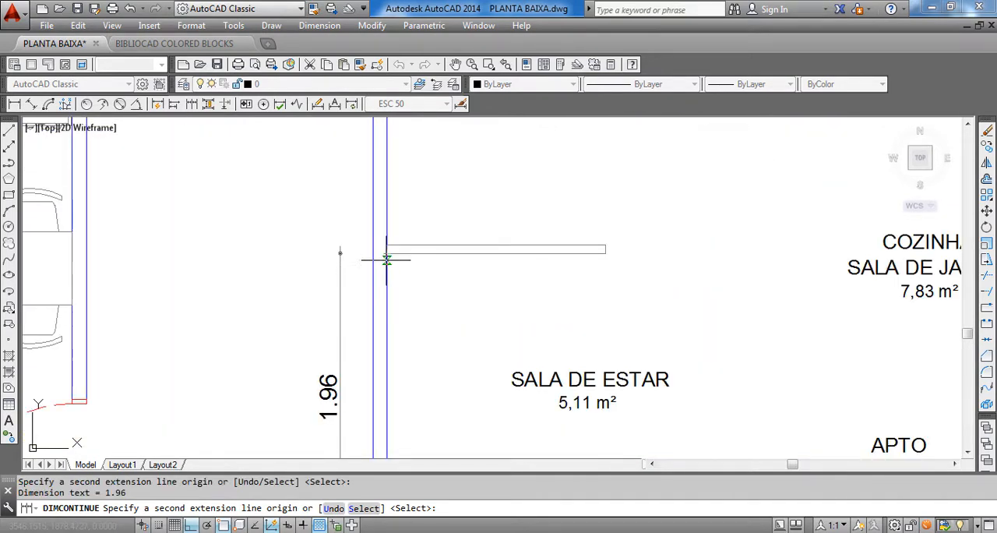
Continue the vertical dimension chain across the thickness of the partition between SALA DE ESTAR and QUARTO
scroll(393, 226, up, 3)
middle_drag(396, 211, 411, 319)
scroll(401, 323, down, 3)
scroll(396, 327, down, 7)
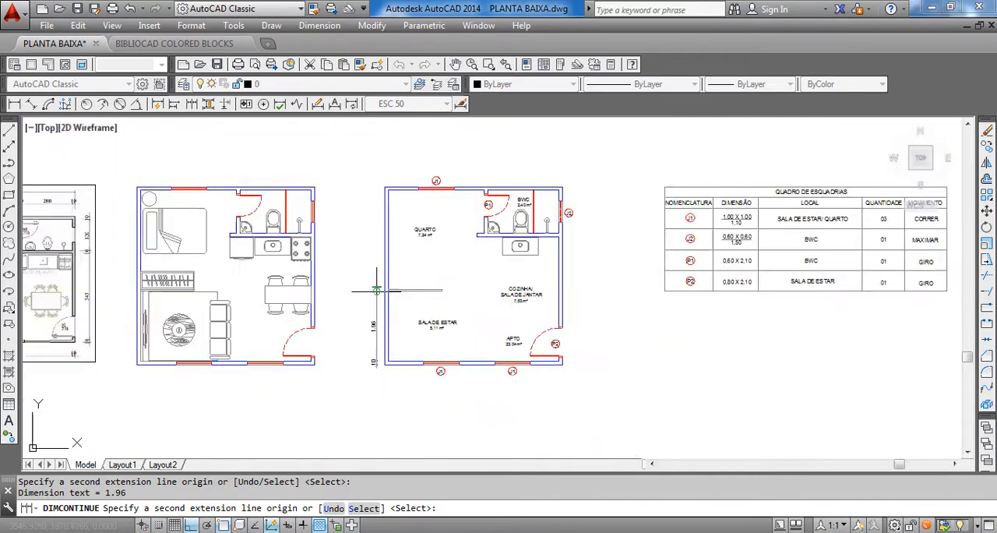
scroll(385, 334, up, 6)
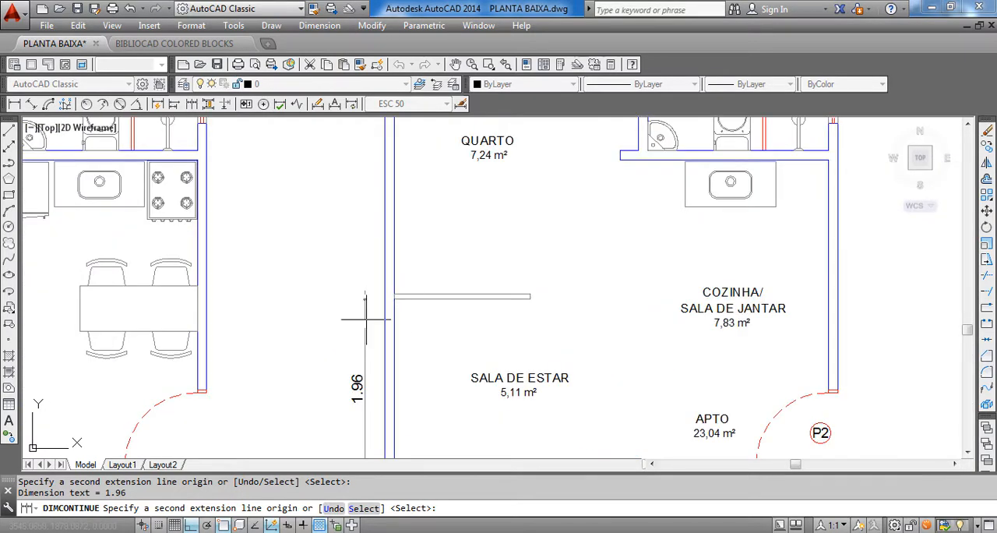
scroll(385, 292, up, 2)
scroll(388, 301, up, 3)
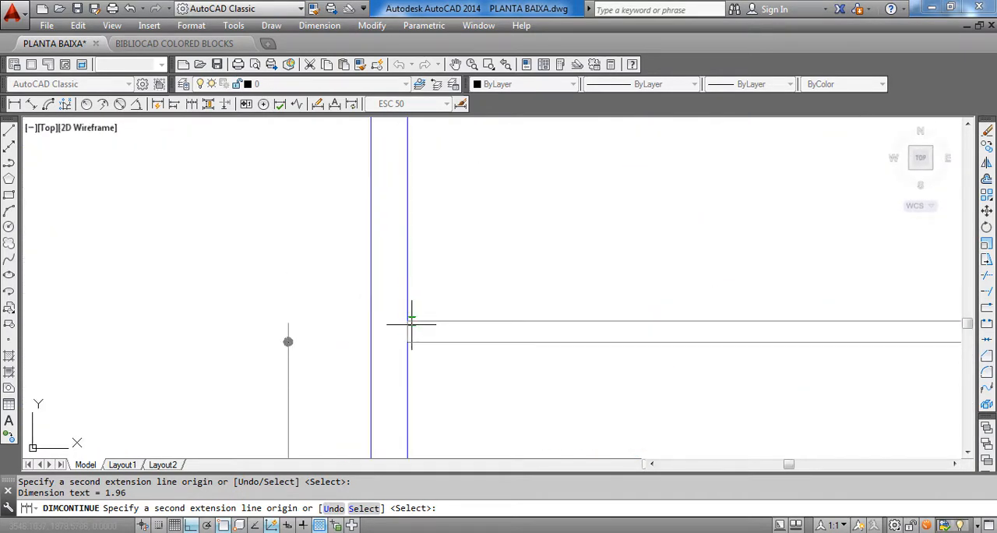
scroll(409, 319, down, 5)
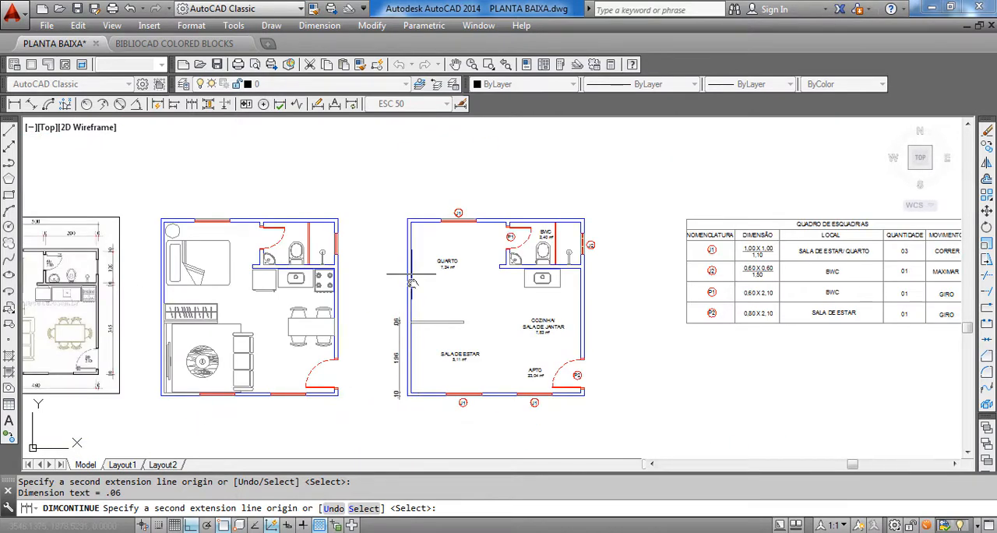
Continue the vertical chain to the inner top-left corner of QUARTO and across the upper wall's thickness, and end the command
middle_drag(411, 274, 413, 299)
scroll(409, 250, up, 6)
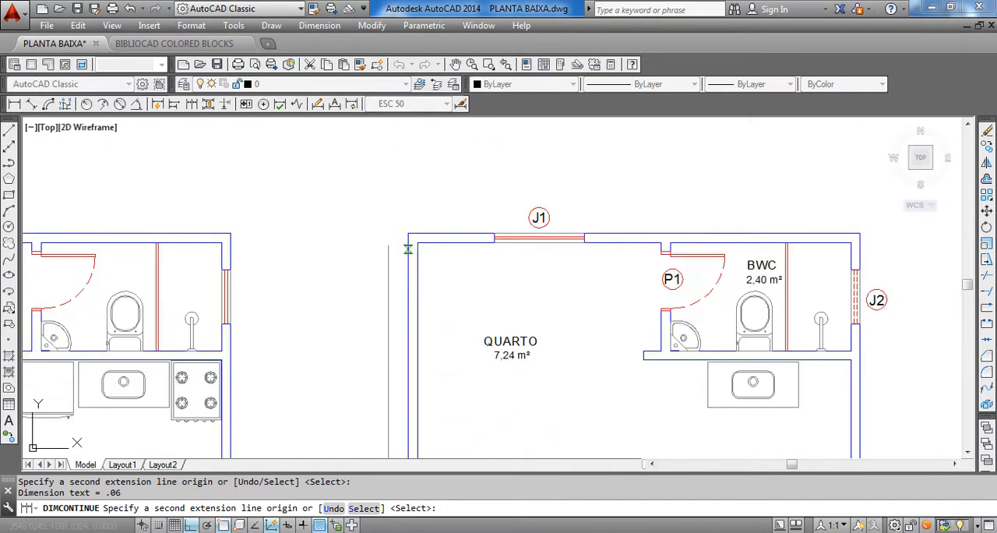
scroll(425, 267, down, 3)
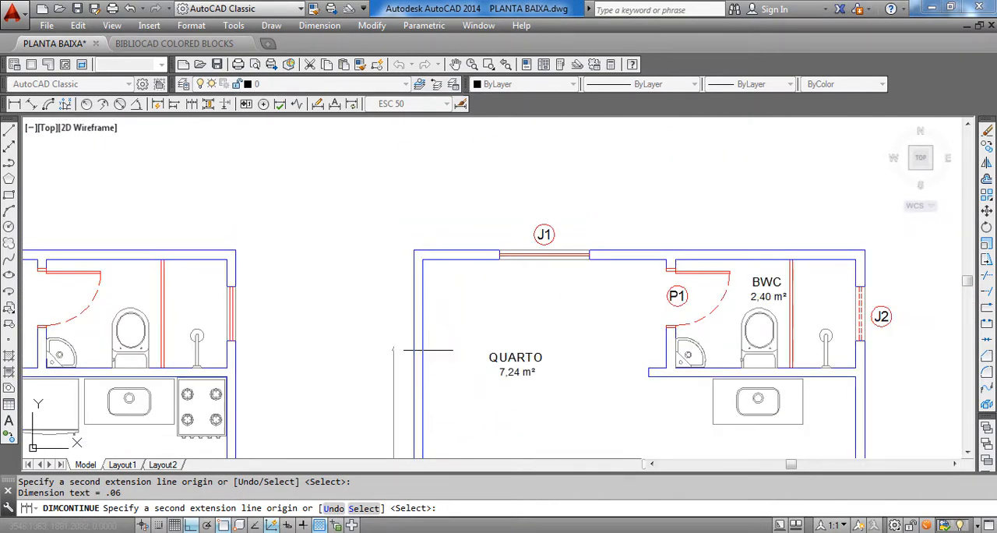
middle_drag(428, 350, 439, 313)
scroll(413, 205, up, 5)
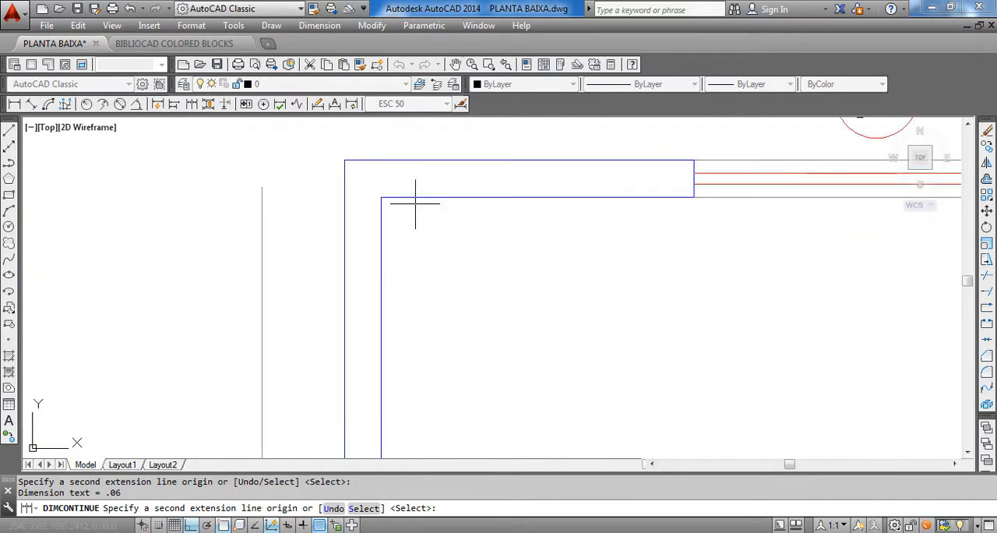
scroll(397, 196, down, 3)
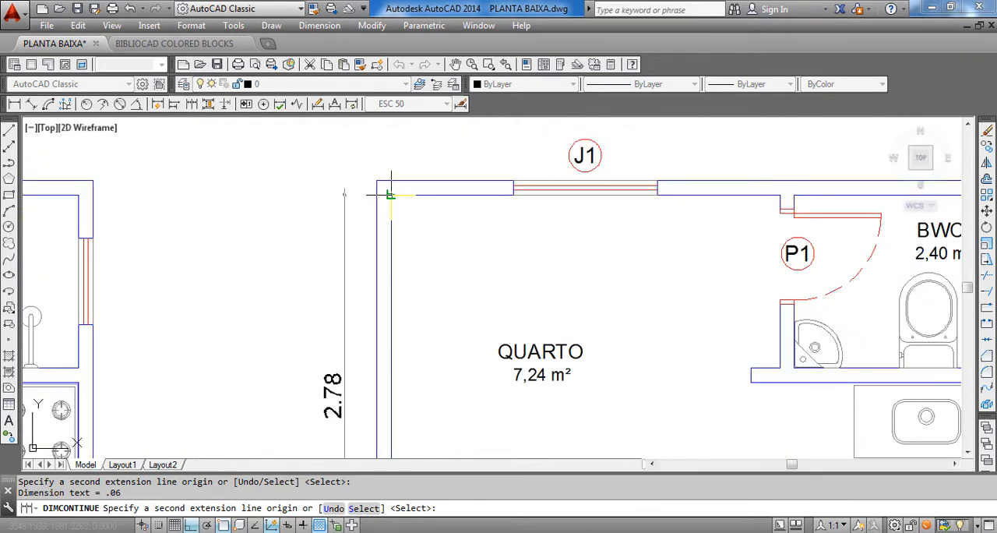
click(390, 195)
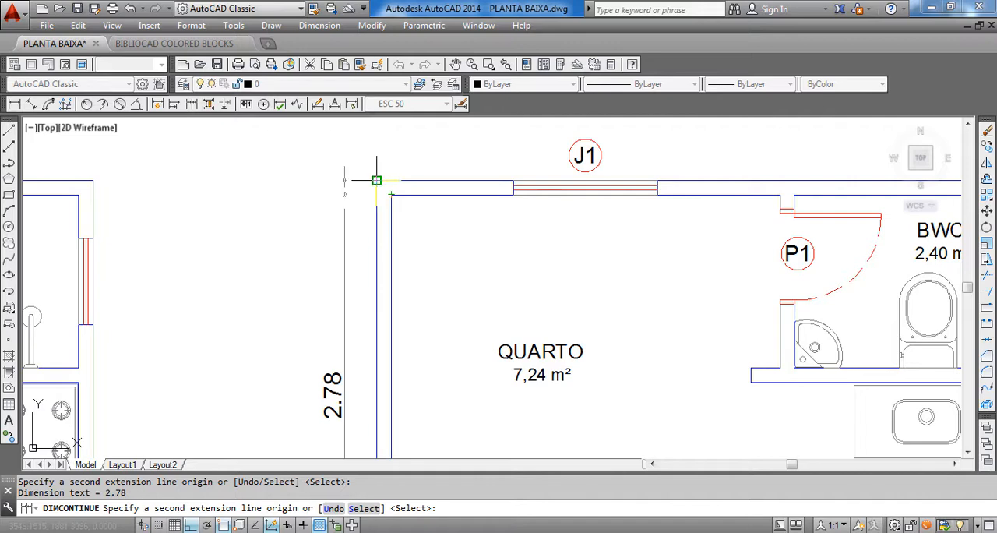
click(376, 180)
scroll(374, 185, up, 5)
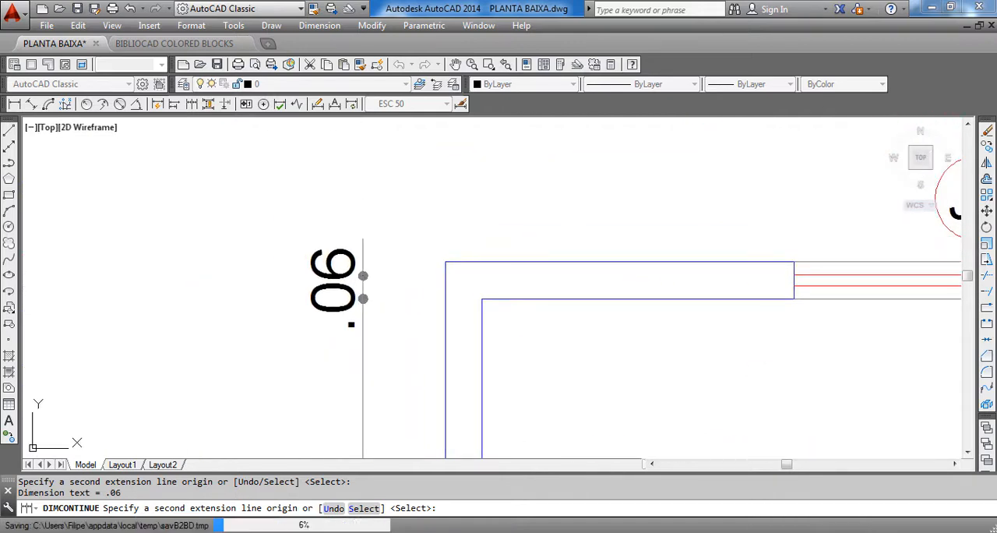
key(Escape)
Correct the upper wall's thickness dimension by stretching its misplaced extension origin to the outer top-left wall corner
middle_drag(363, 274, 374, 278)
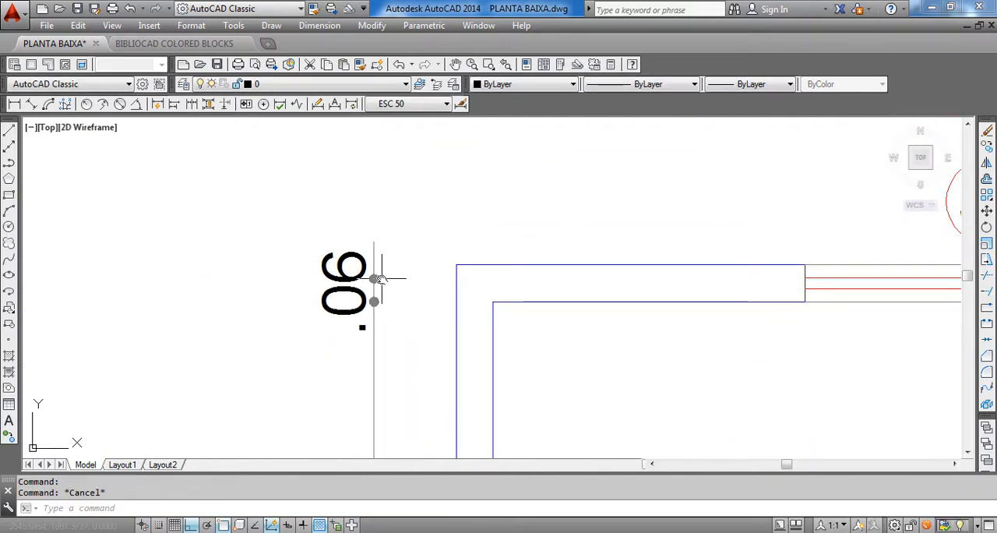
scroll(348, 258, up, 2)
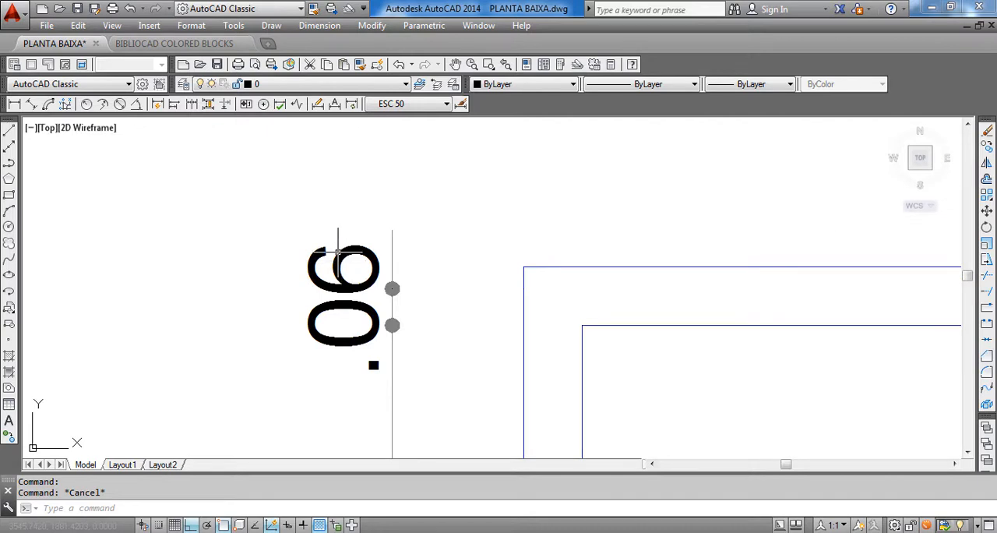
click(339, 251)
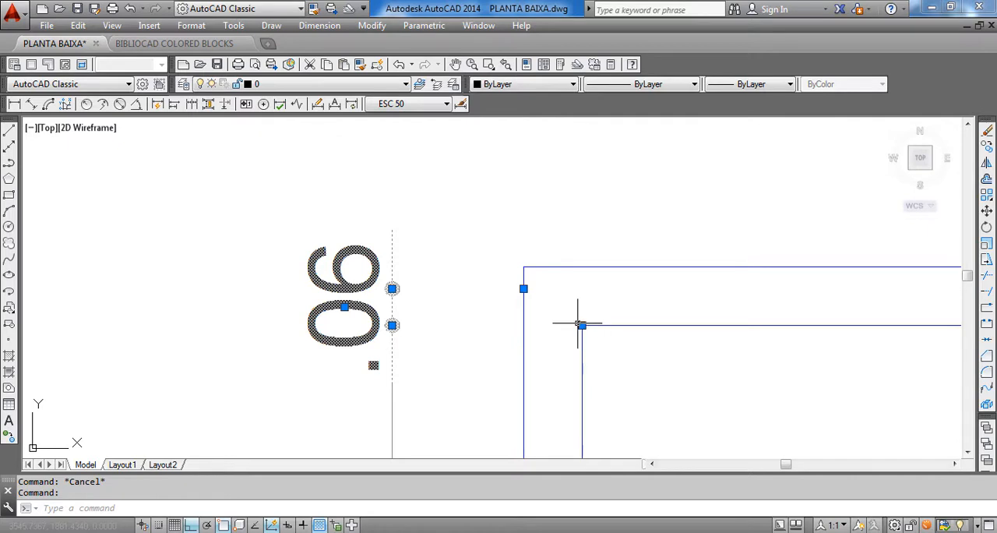
click(524, 289)
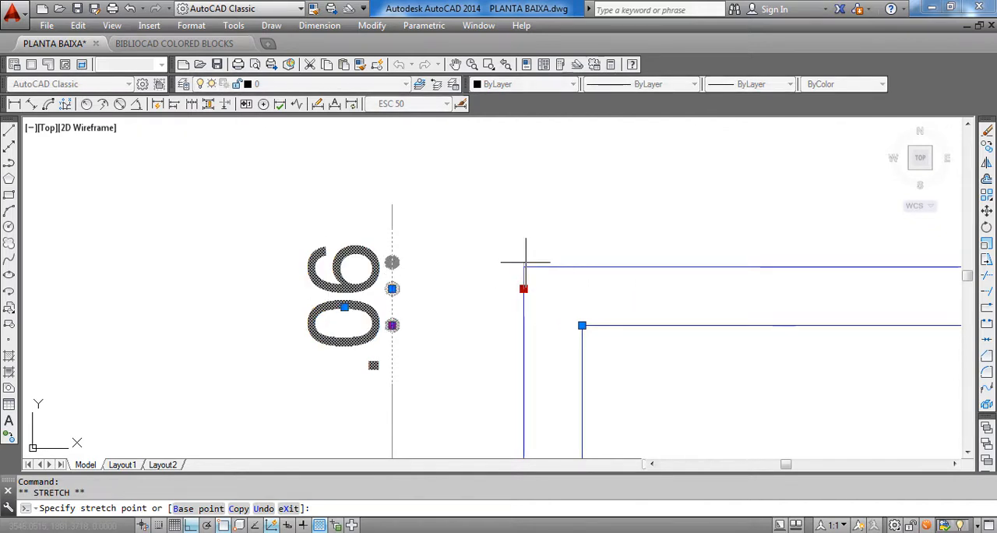
click(524, 266)
scroll(392, 265, down, 5)
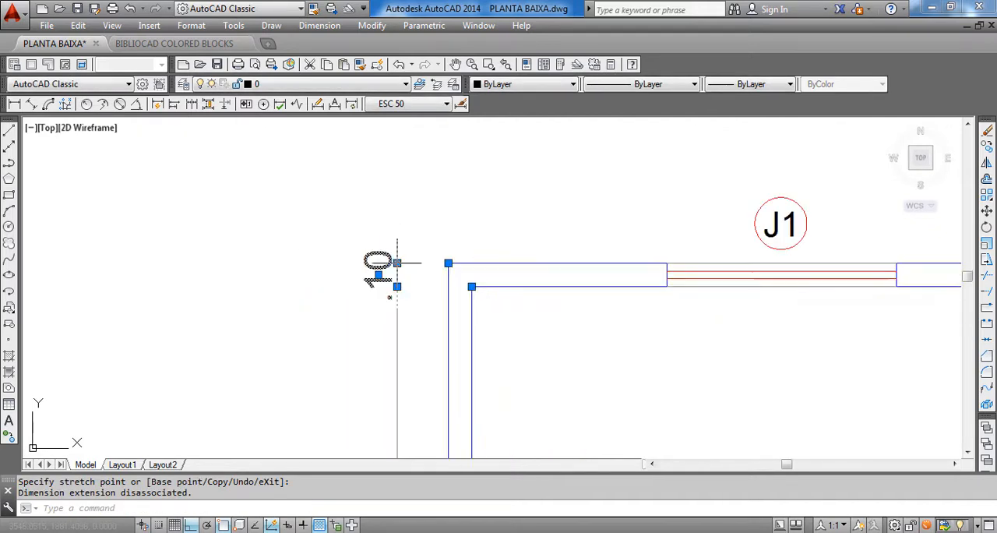
key(Escape)
Place a horizontal linear dimension for the left wall's thickness above the plan's top-left corner
scroll(449, 342, down, 2)
middle_drag(449, 342, 449, 282)
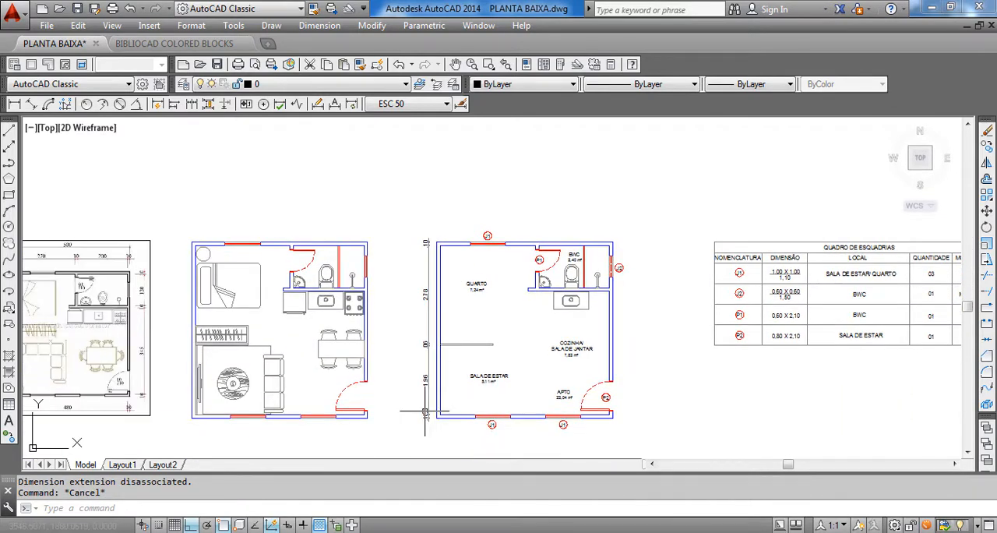
scroll(429, 399, up, 2)
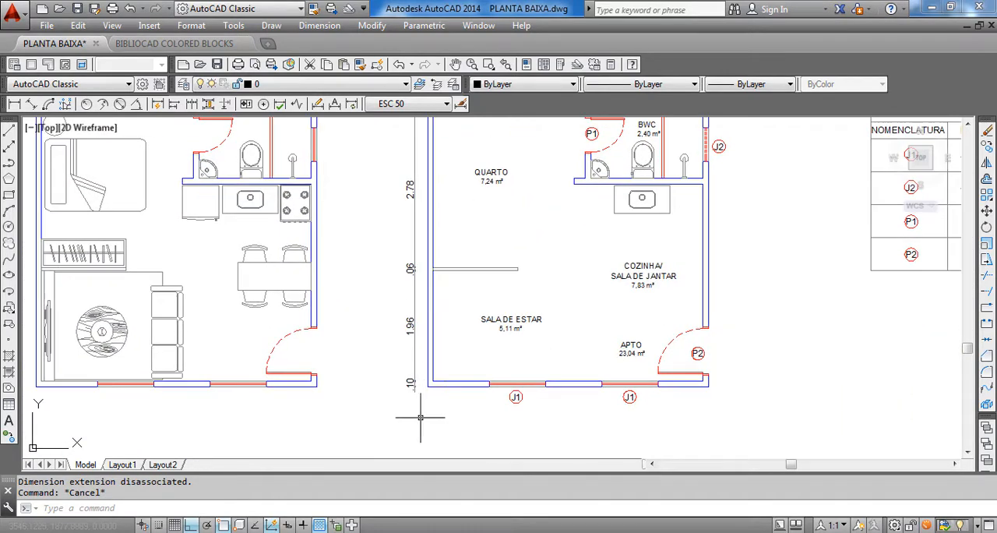
middle_drag(423, 338, 365, 395)
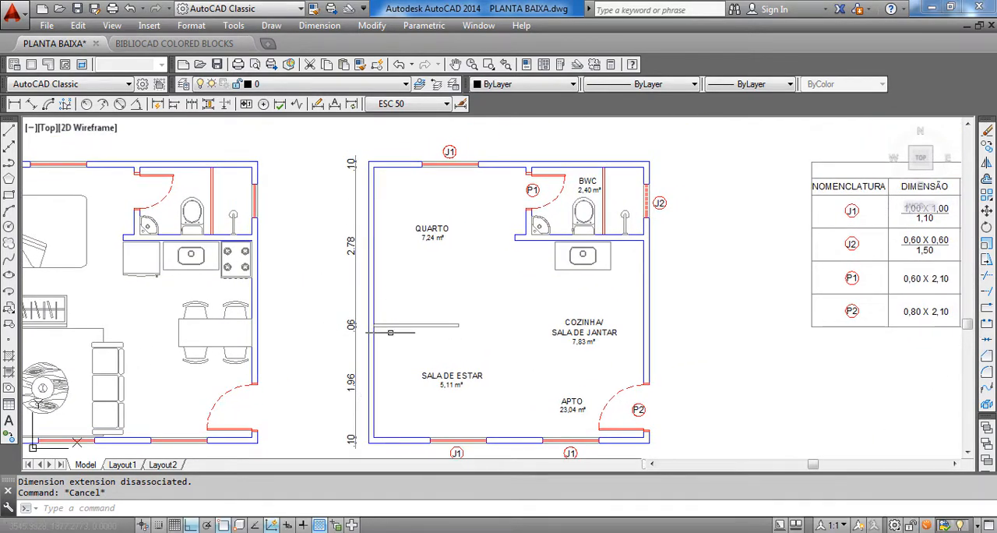
mouse_move(518, 348)
middle_down()
mouse_move(510, 320)
mouse_move(478, 347)
middle_up()
middle_drag(549, 286, 578, 433)
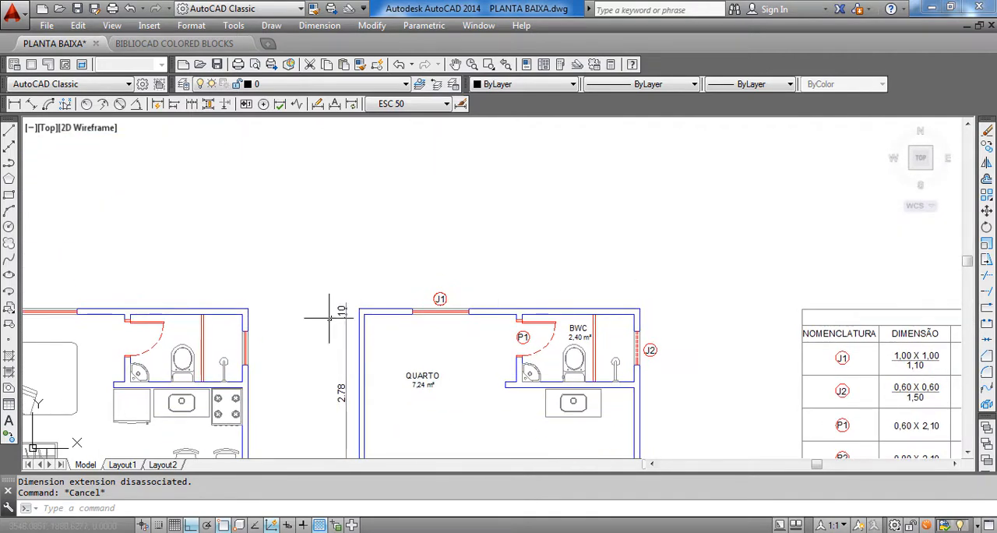
click(320, 25)
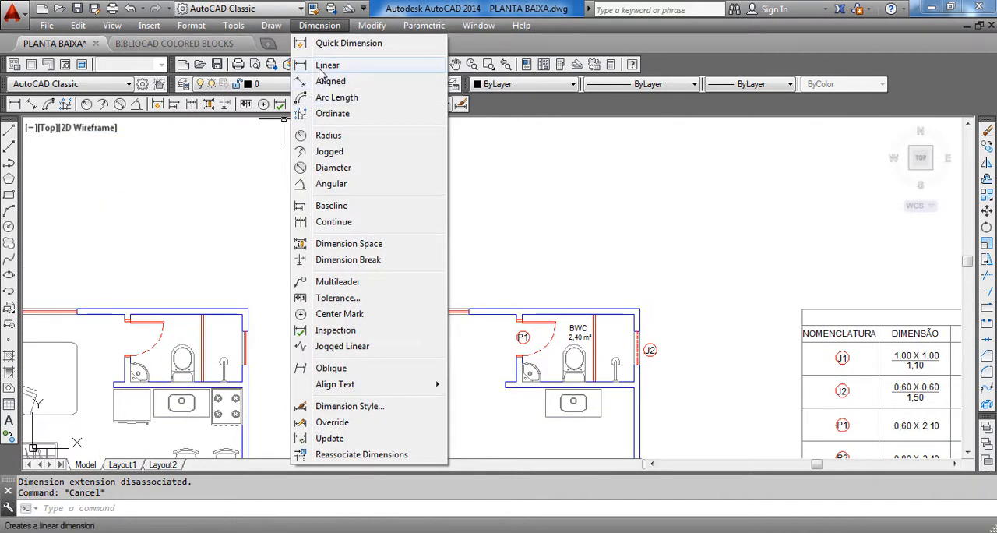
click(324, 65)
scroll(339, 300, up, 5)
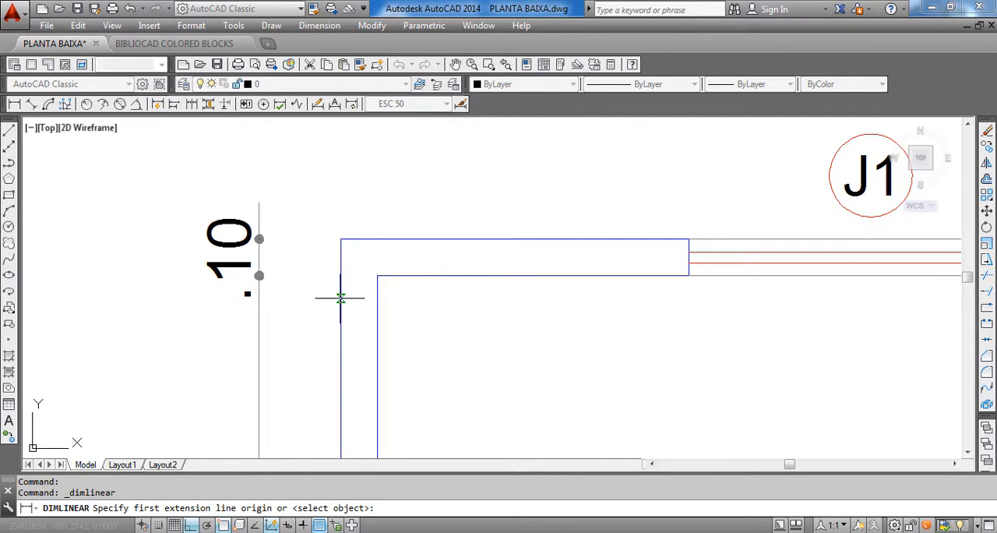
click(341, 297)
click(377, 298)
middle_drag(385, 240, 379, 332)
click(391, 255)
Continue the horizontal dimension above the plan from the left wall to the near edge of QUARTO's J1 window
click(319, 26)
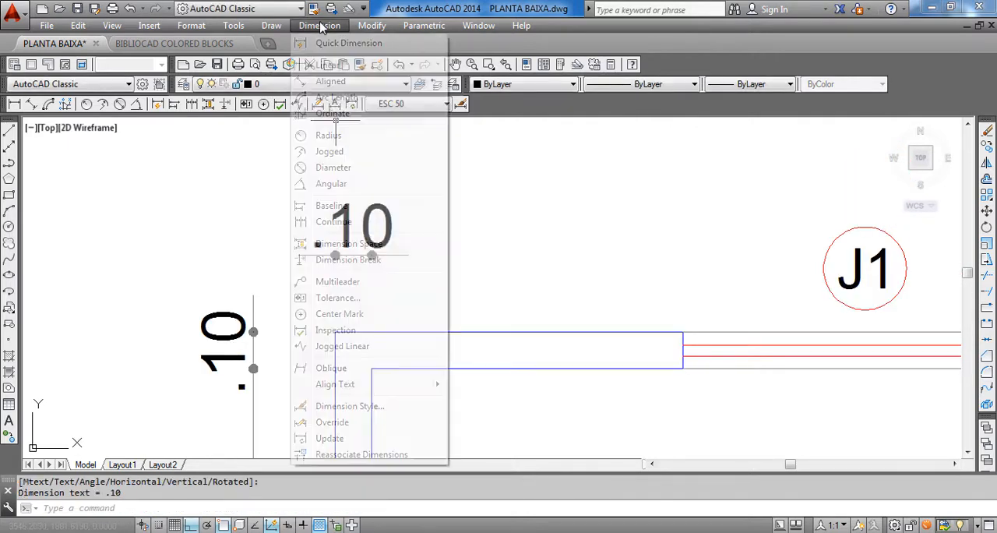
click(364, 221)
scroll(432, 232, down, 2)
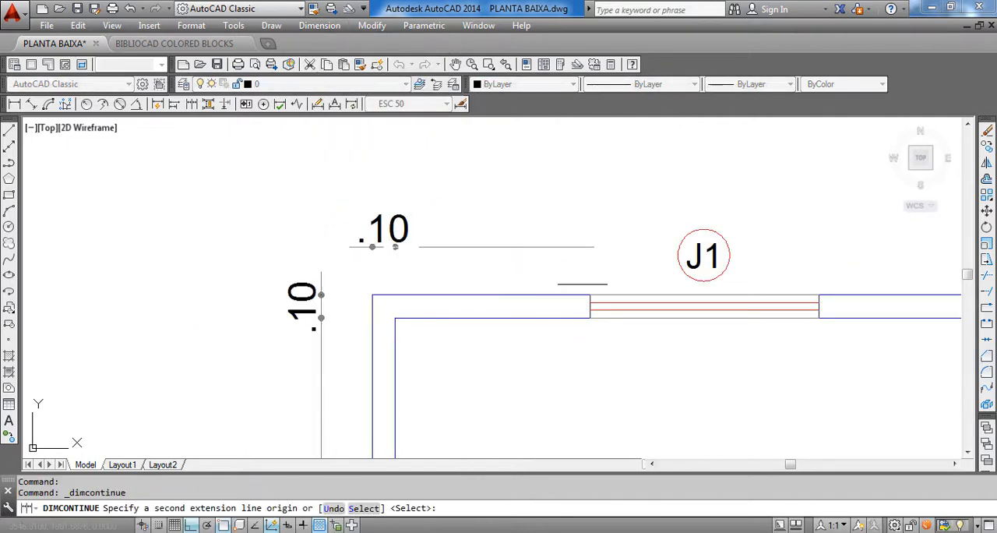
click(590, 295)
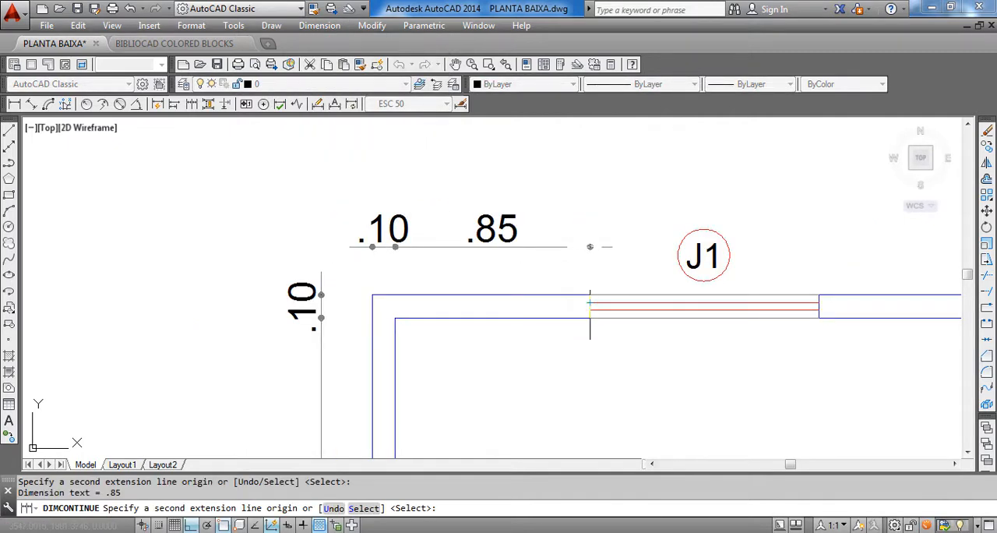
mouse_move(741, 331)
middle_down()
mouse_move(523, 367)
mouse_move(469, 304)
middle_up()
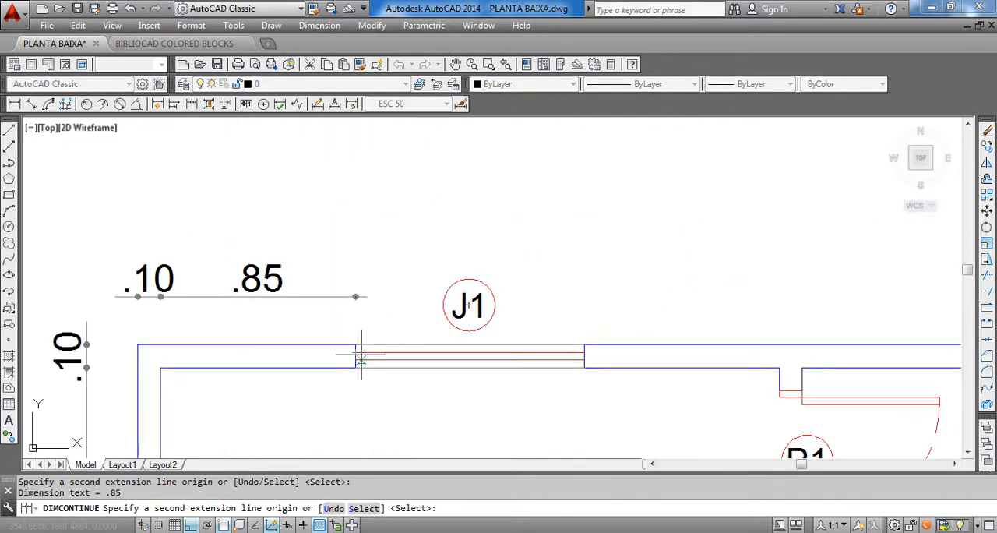
scroll(361, 354, down, 2)
scroll(314, 361, up, 1)
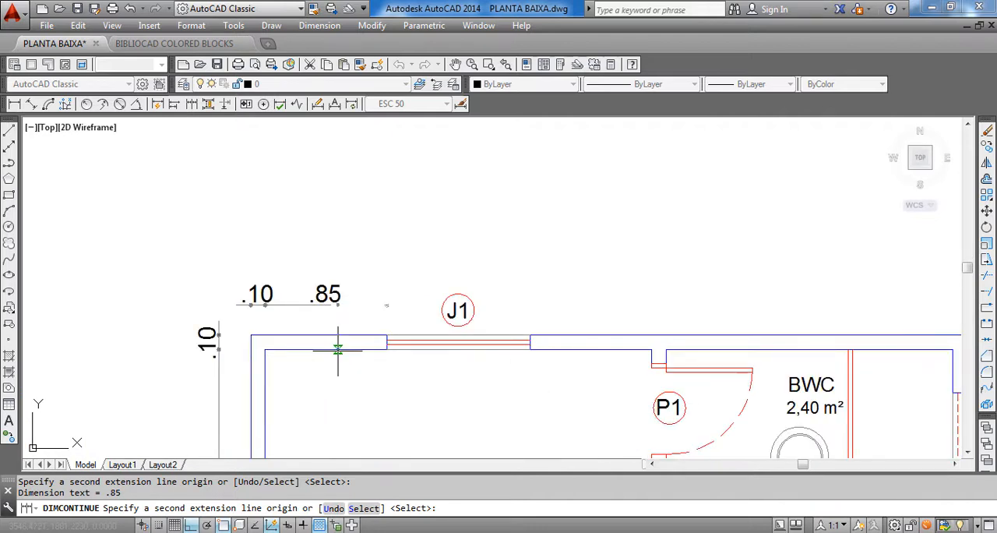
middle_drag(364, 362, 364, 363)
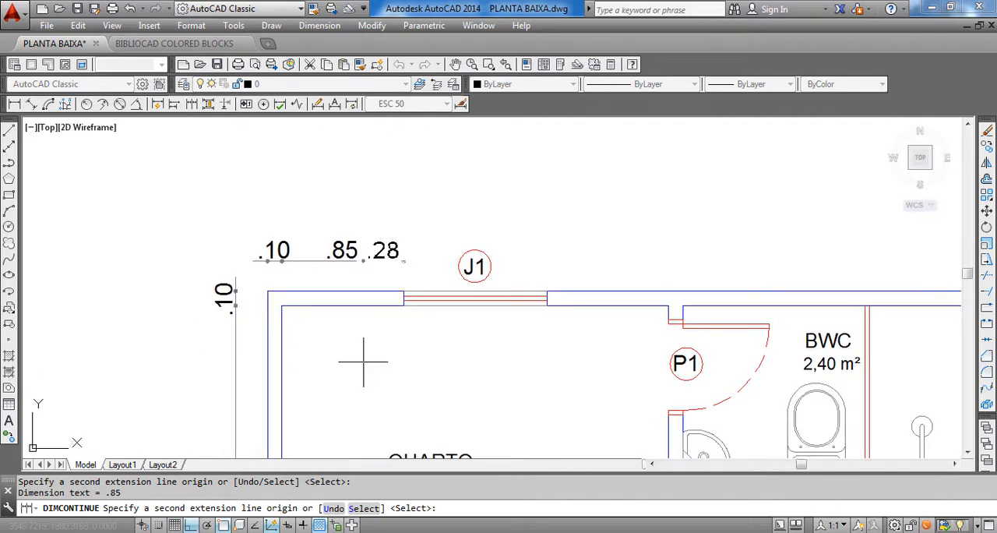
middle_drag(541, 301, 550, 319)
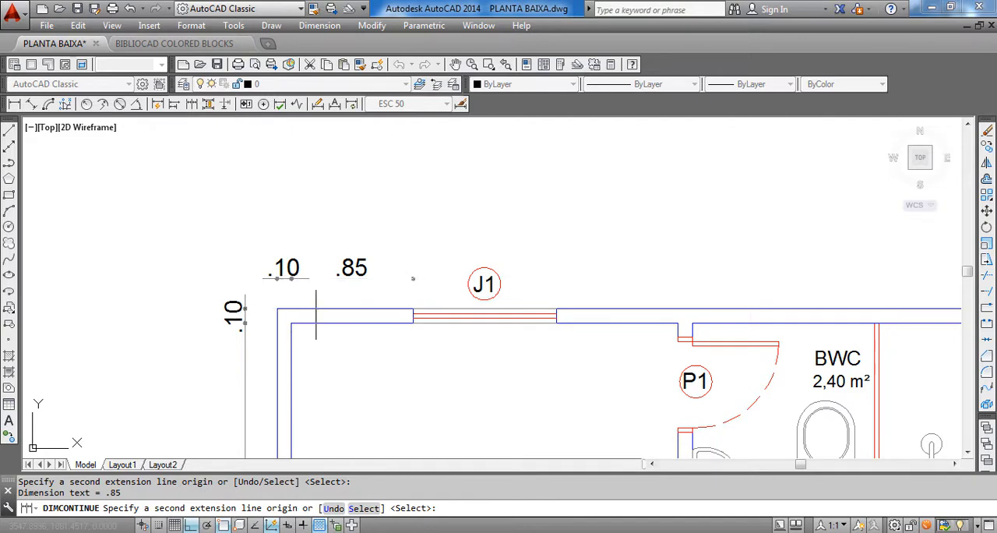
scroll(427, 300, up, 1)
scroll(404, 305, down, 1)
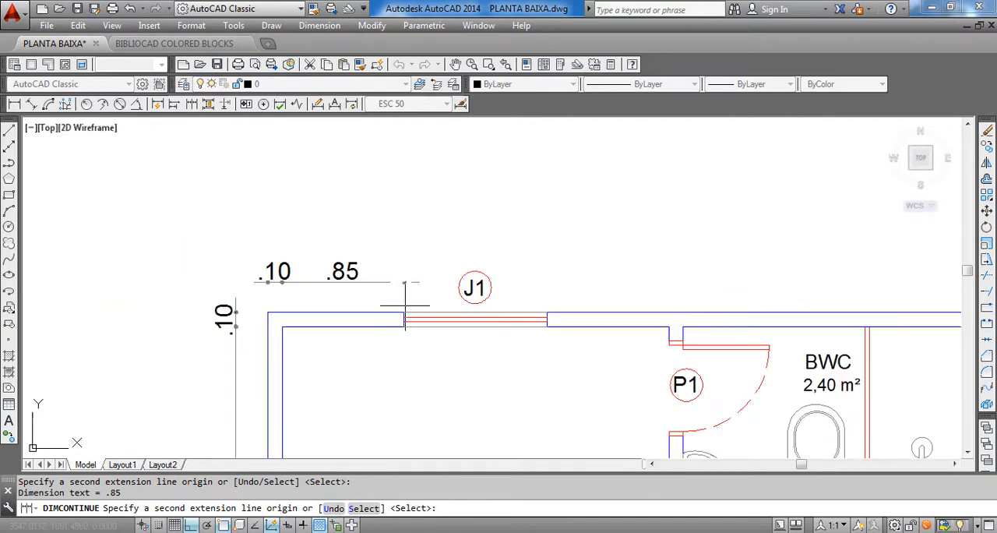
Continue the horizontal chain above the plan across QUARTO's J1 window to its far edge
scroll(404, 305, up, 1)
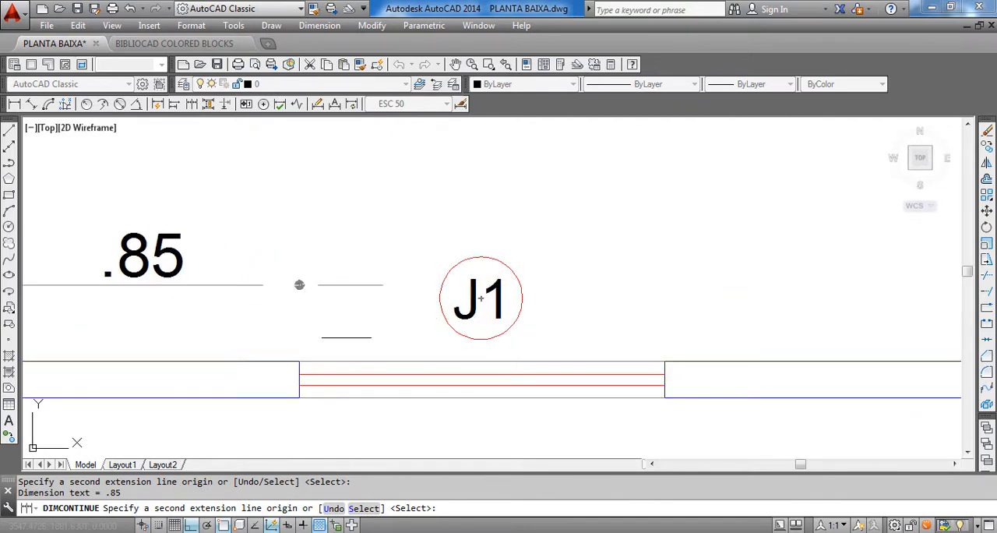
scroll(327, 337, down, 1)
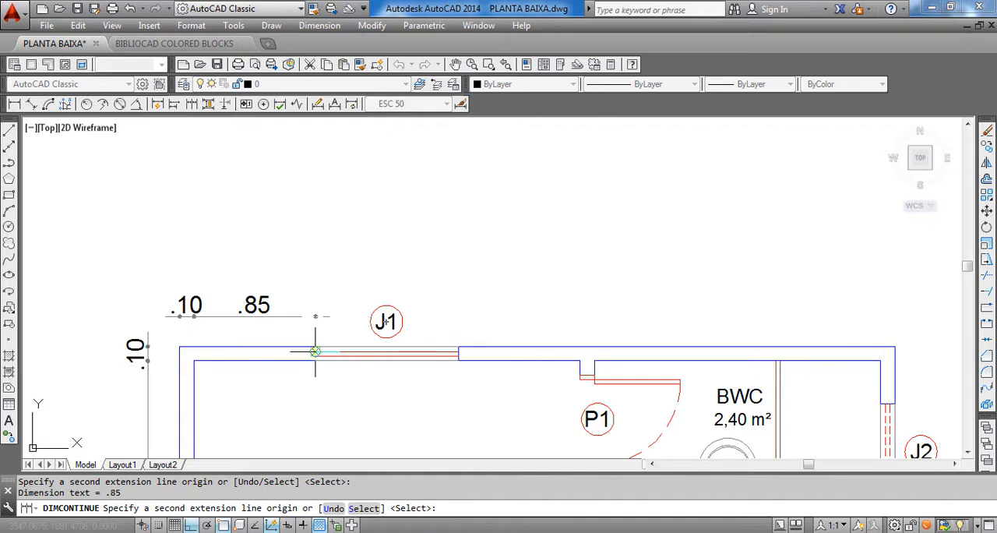
scroll(318, 342, up, 2)
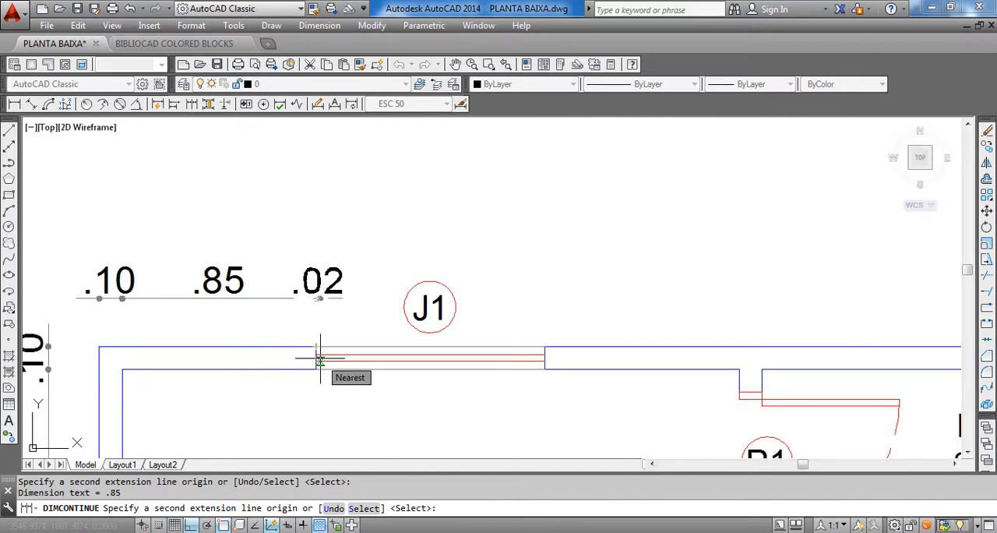
scroll(323, 357, down, 1)
scroll(456, 341, up, 1)
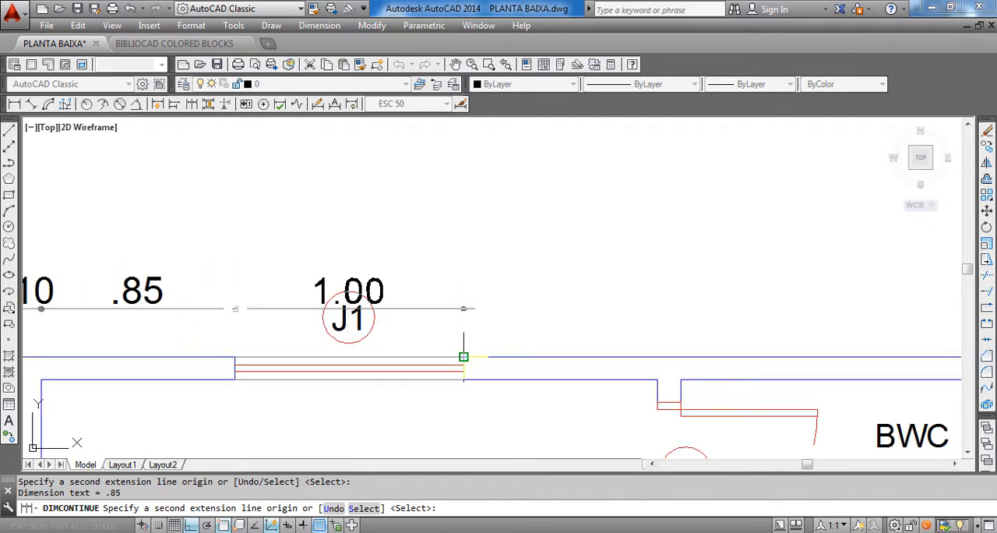
click(463, 357)
Continue the upper chain to both faces of the partition wall between QUARTO and BWC
scroll(468, 350, down, 2)
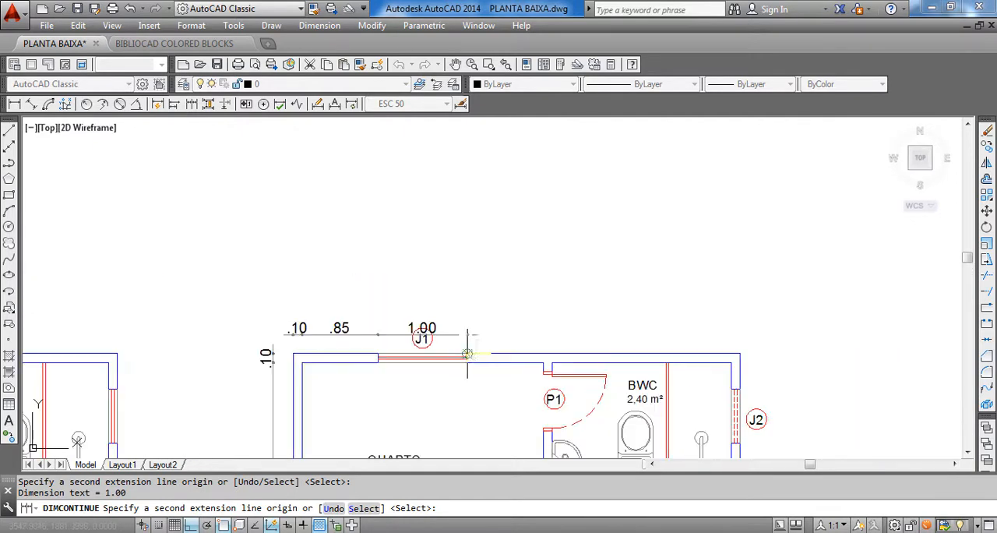
scroll(610, 381, up, 2)
click(529, 363)
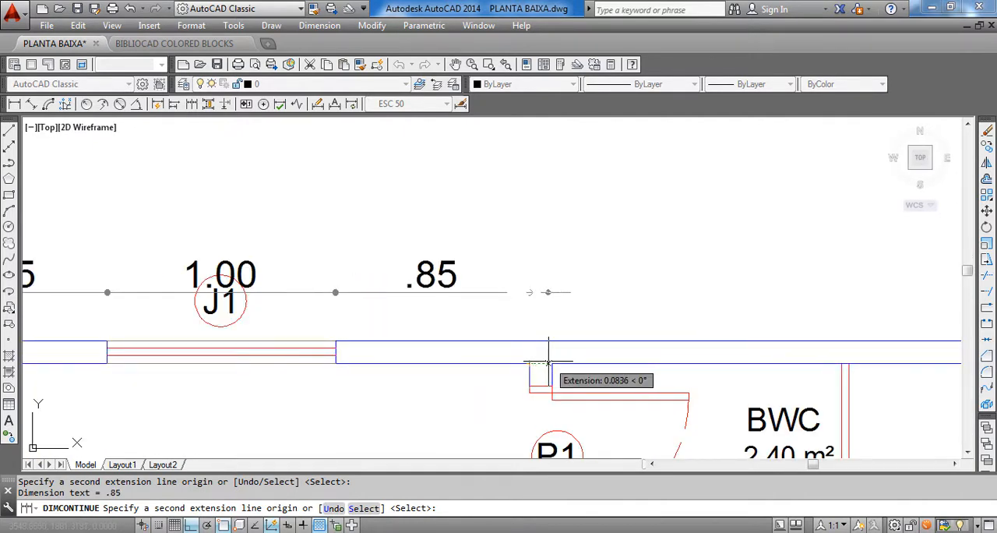
click(552, 364)
Continue the upper chain across BWC's inner width and the right wall's thickness to the outer corner, and end the command
scroll(752, 323, down, 2)
scroll(654, 385, up, 1)
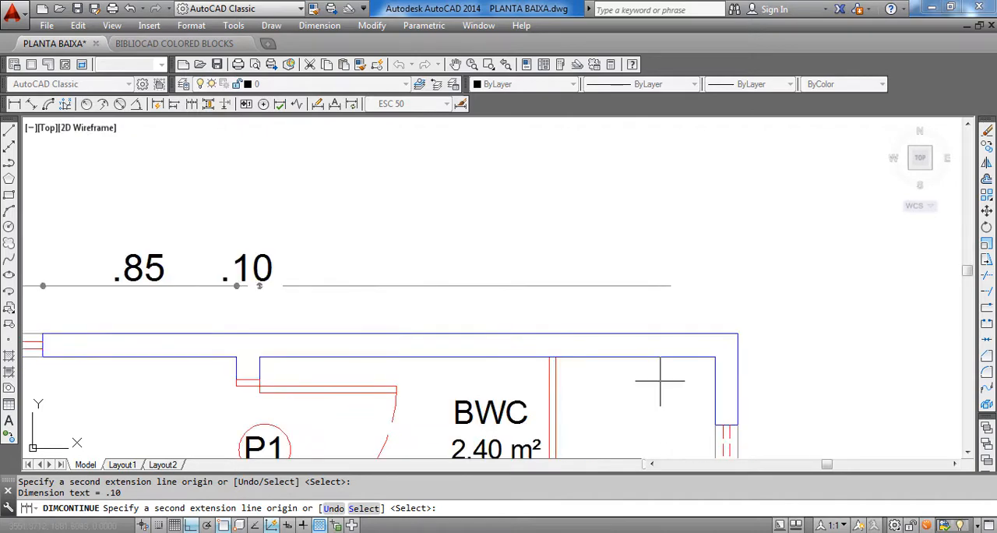
scroll(662, 312, down, 1)
scroll(599, 299, up, 1)
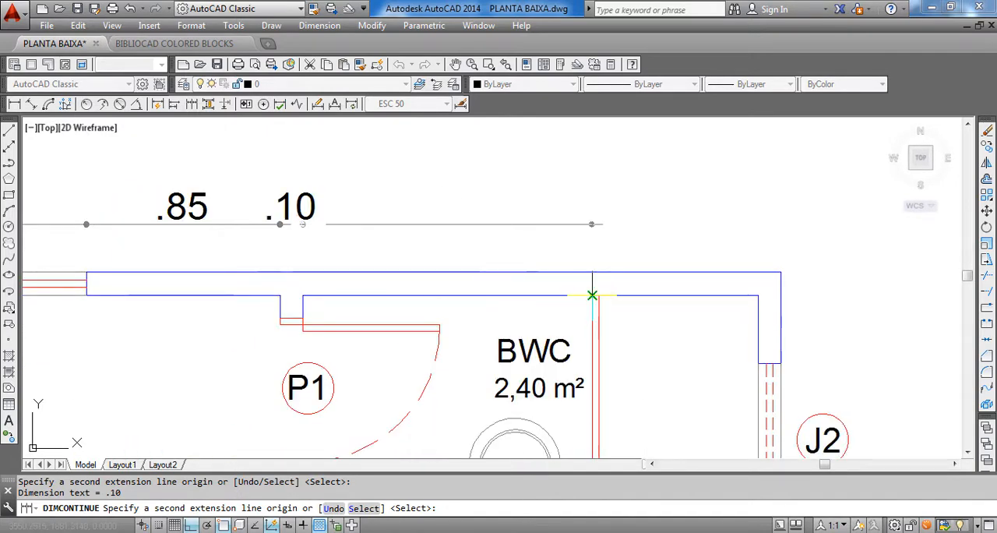
scroll(597, 296, down, 2)
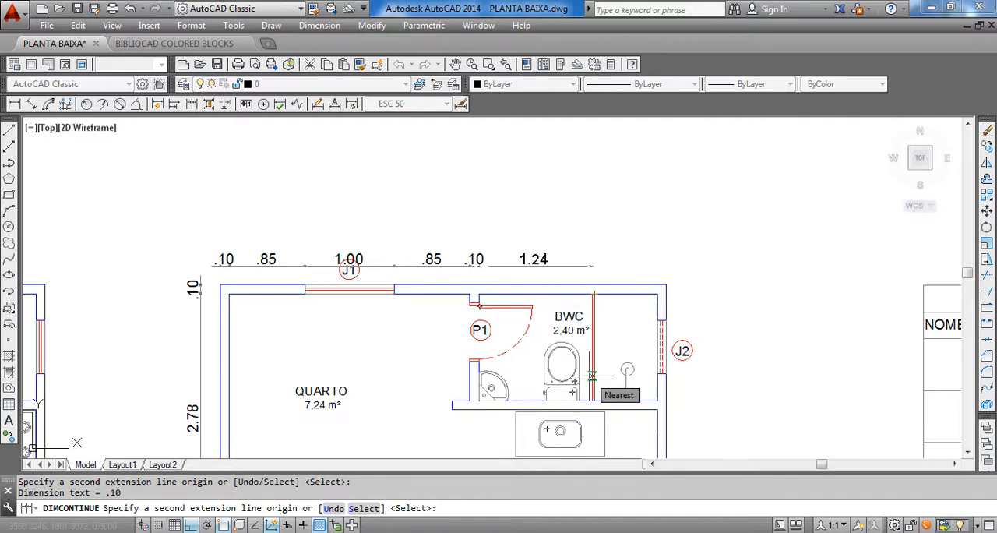
scroll(592, 376, up, 2)
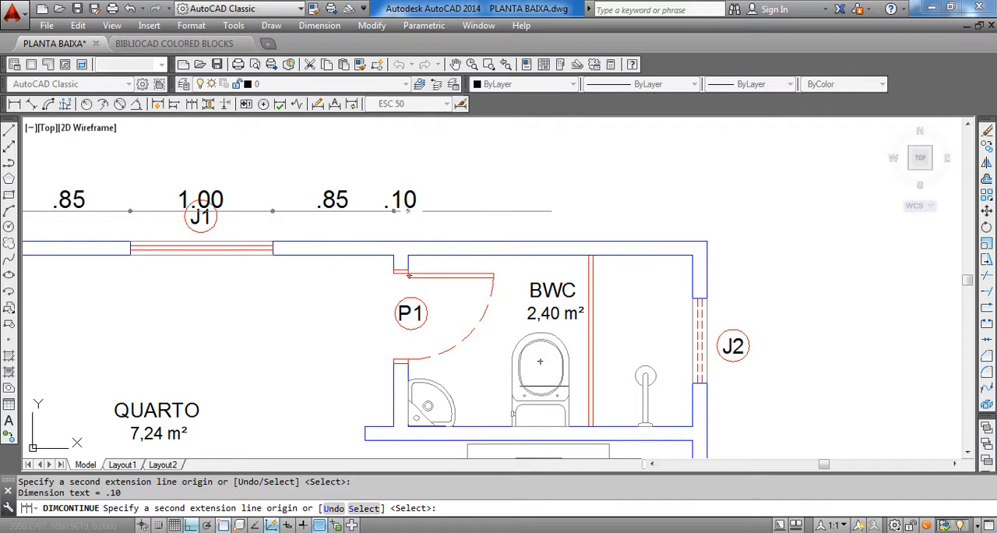
scroll(668, 281, up, 3)
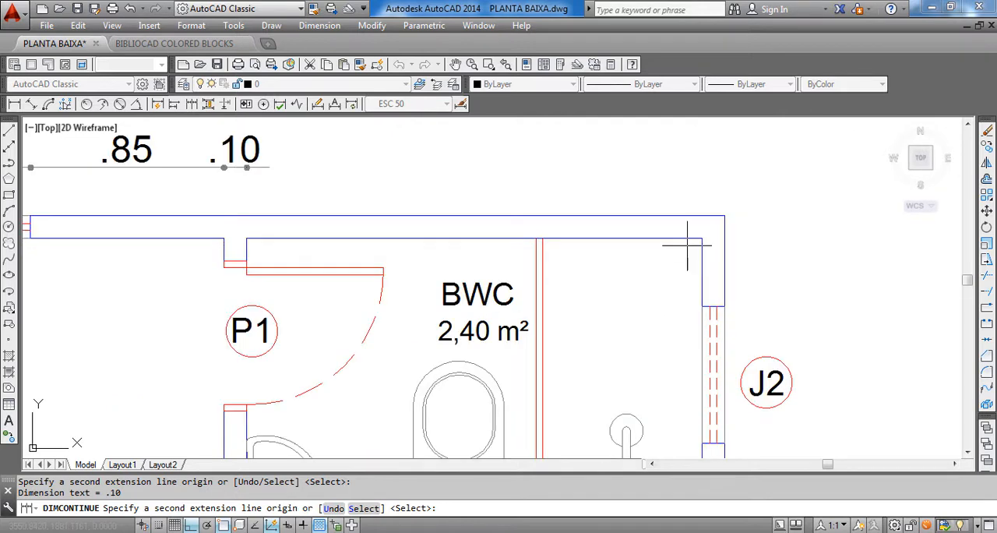
scroll(678, 304, down, 3)
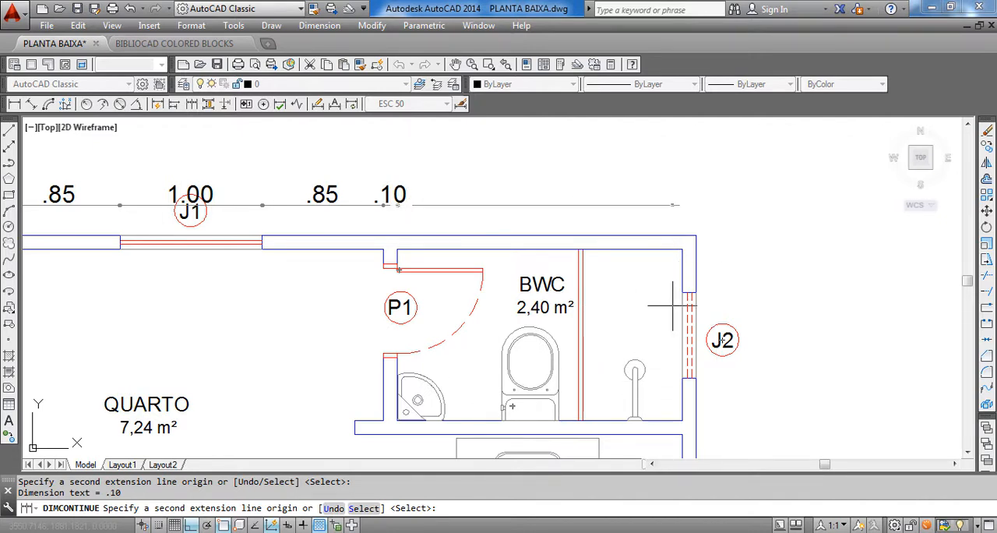
middle_drag(649, 236, 661, 254)
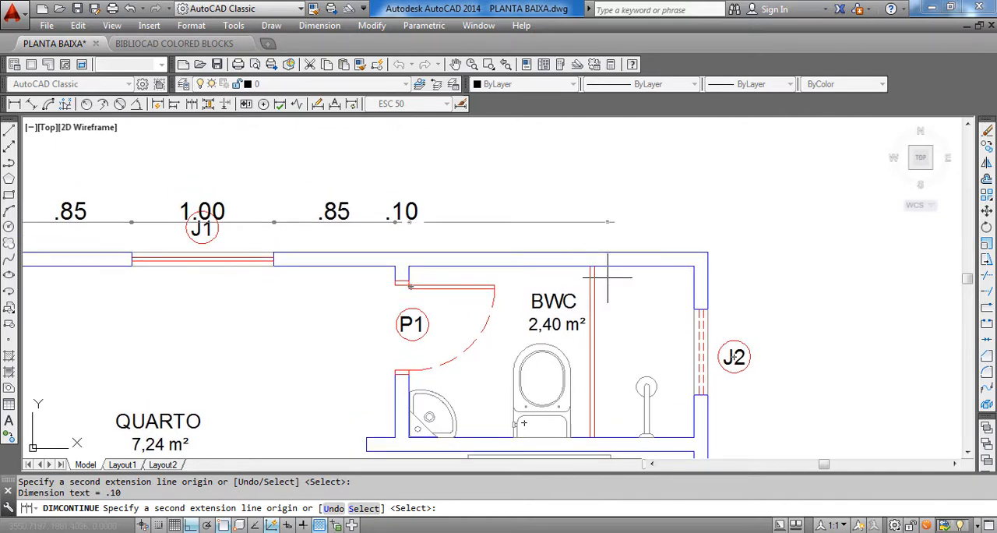
scroll(577, 269, up, 4)
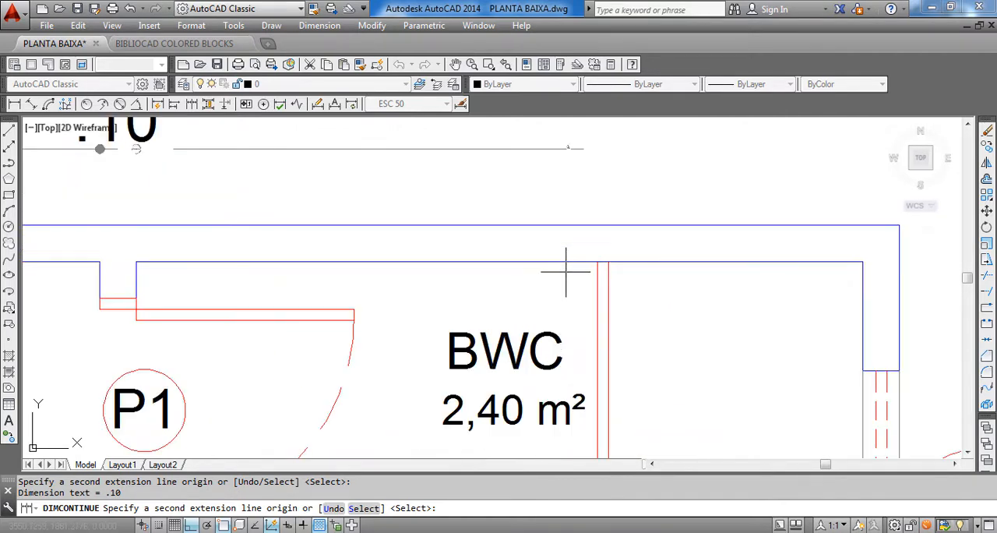
scroll(590, 253, down, 2)
scroll(634, 254, down, 2)
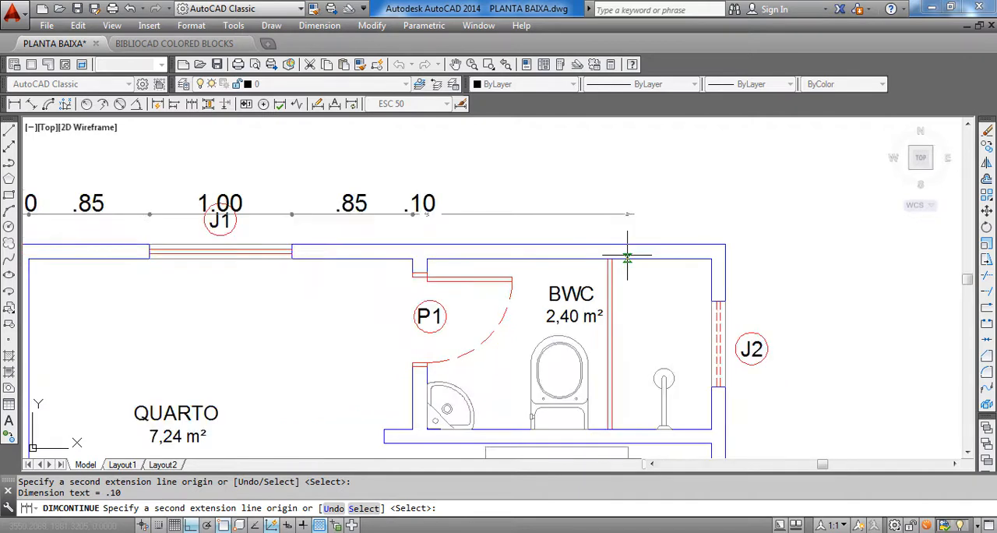
click(712, 258)
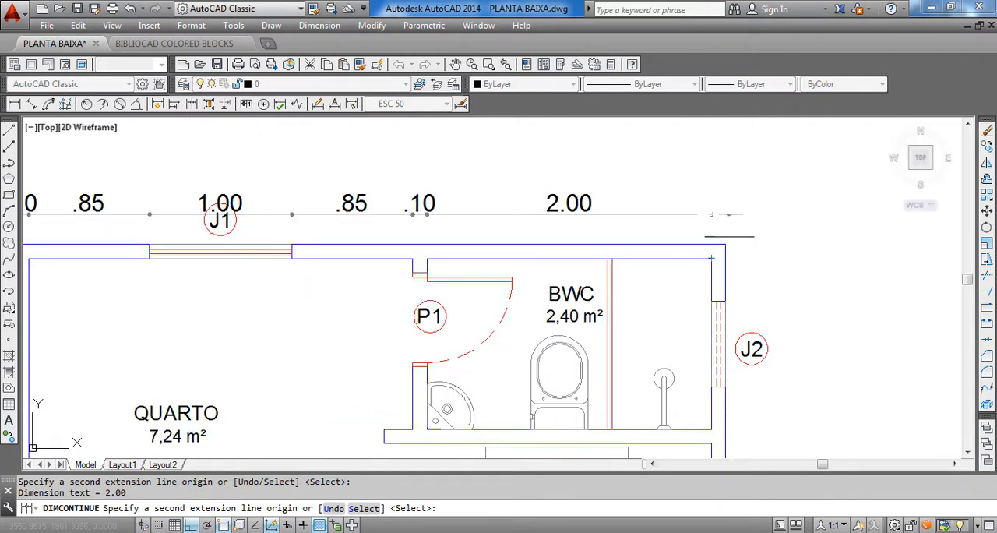
click(725, 244)
scroll(725, 244, down, 2)
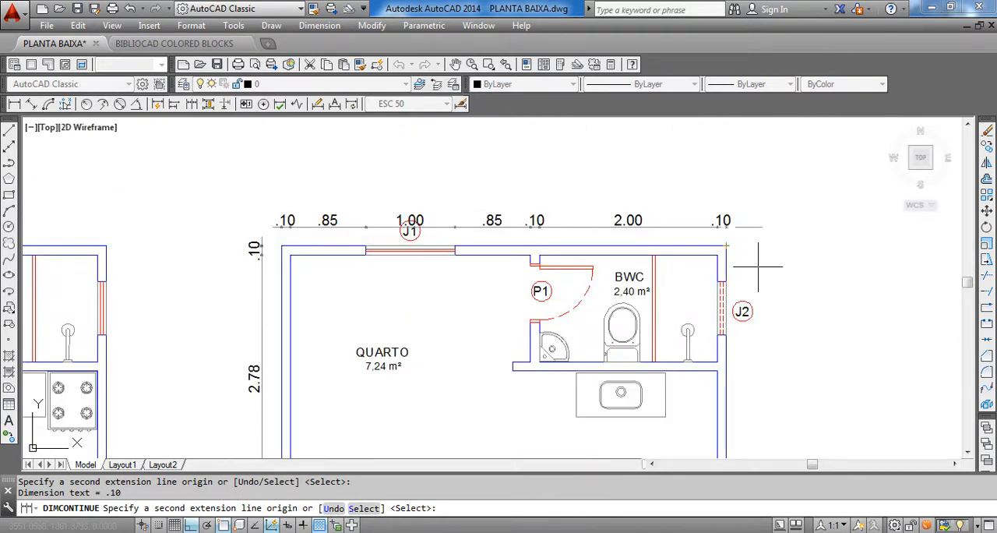
key(Escape)
Move the J1 tag and its circle straight down from the dimension line to inside QUARTO, below the window
scroll(452, 216, up, 4)
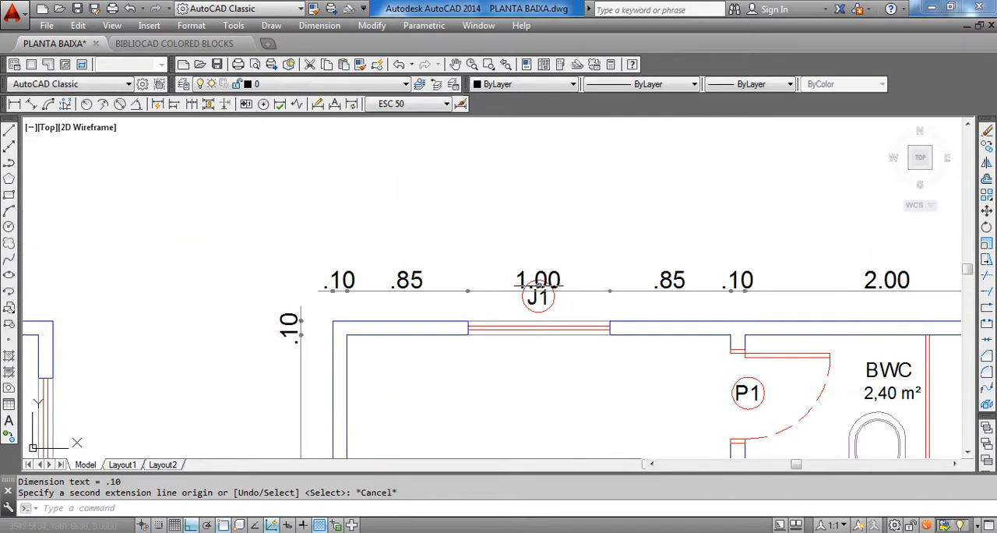
click(523, 323)
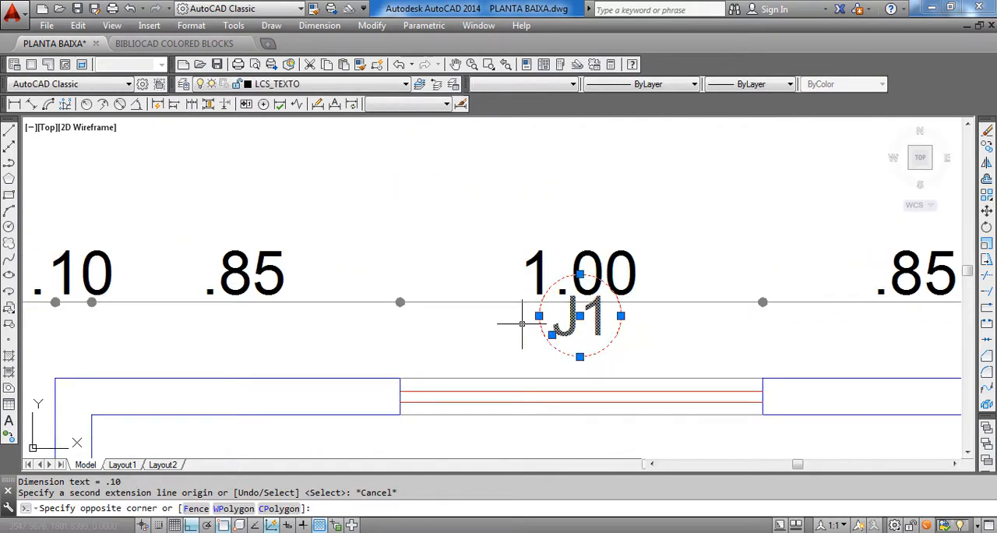
middle_drag(519, 329, 461, 276)
scroll(459, 273, down, 4)
scroll(495, 292, up, 4)
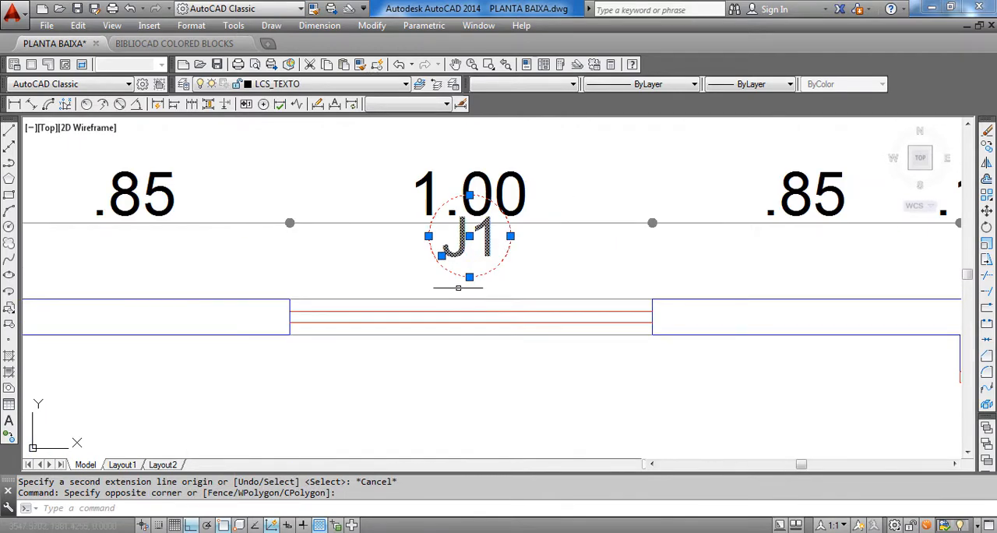
text(m)
key(Return)
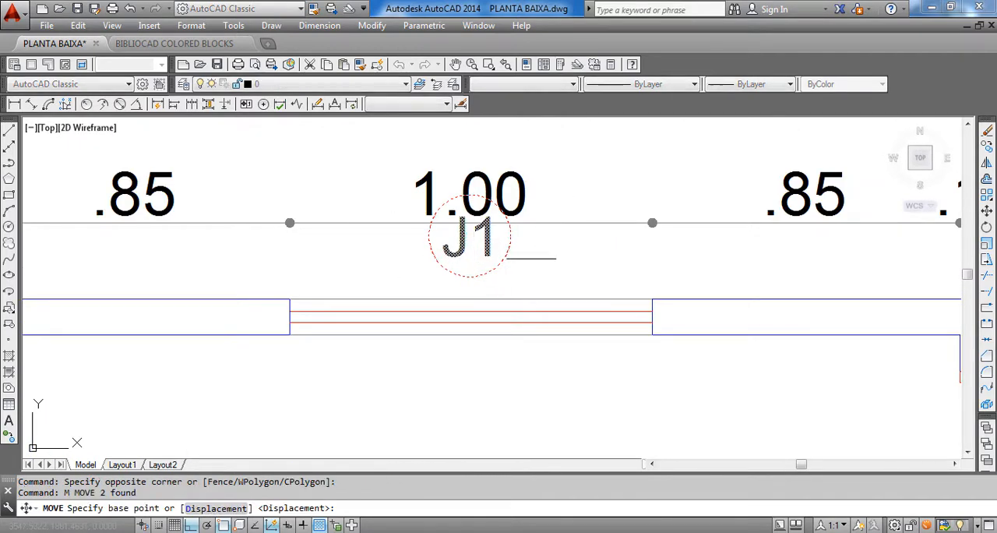
click(533, 258)
click(540, 425)
Move the J2 tag and its circle horizontally from outside the right wall to inside BWC, beside its window
scroll(529, 401, down, 4)
middle_drag(550, 398, 479, 268)
middle_drag(506, 303, 480, 242)
scroll(811, 223, up, 2)
scroll(708, 294, up, 2)
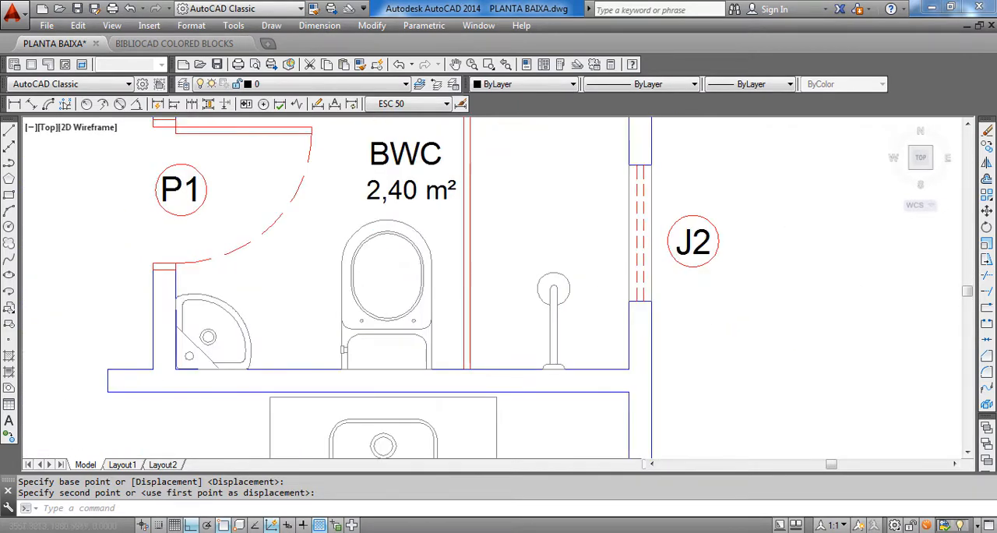
click(724, 281)
click(678, 221)
text(m)
key(Return)
click(865, 340)
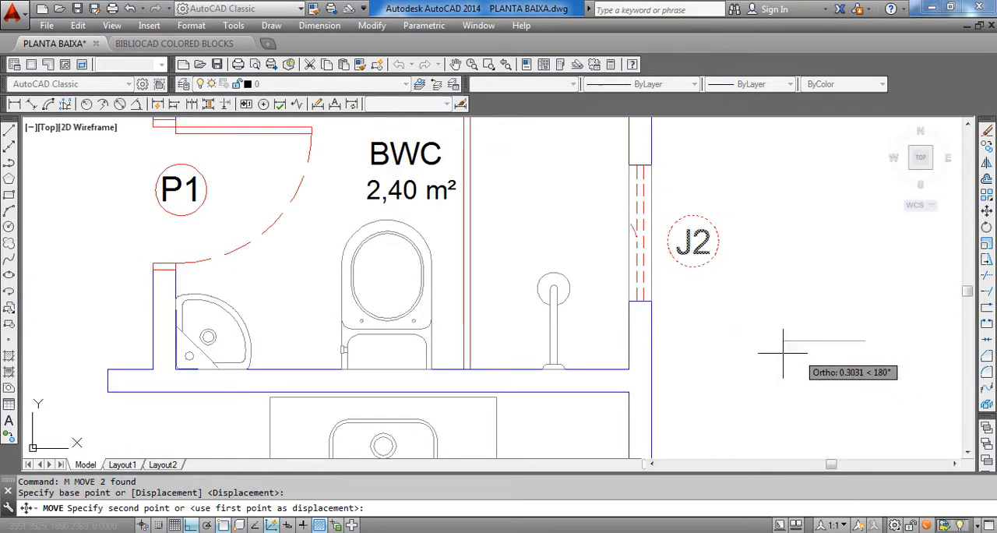
click(764, 348)
scroll(766, 348, down, 5)
middle_drag(725, 320, 617, 266)
middle_drag(455, 215, 477, 79)
middle_drag(432, 207, 418, 361)
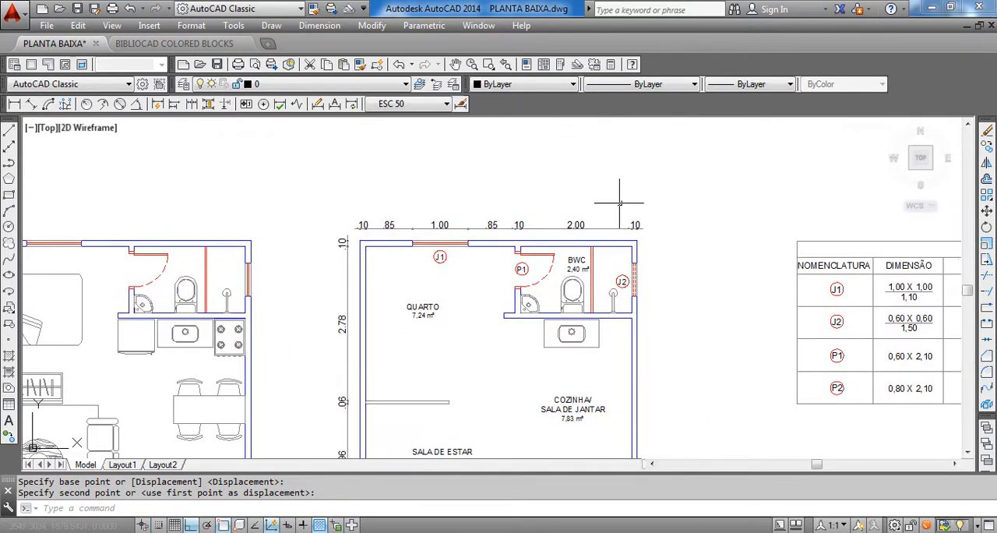
click(321, 26)
click(327, 65)
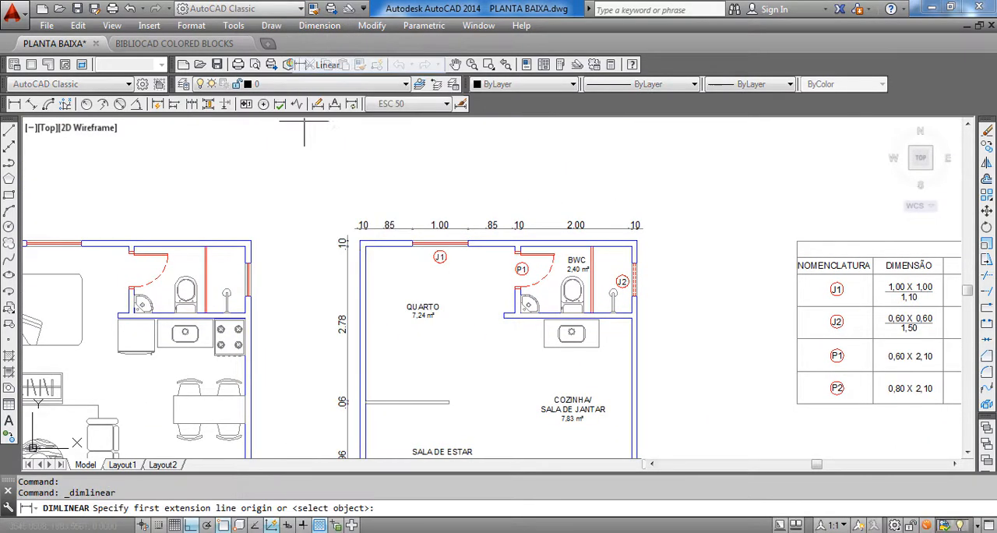
scroll(615, 267, up, 4)
scroll(616, 267, down, 4)
key(Escape)
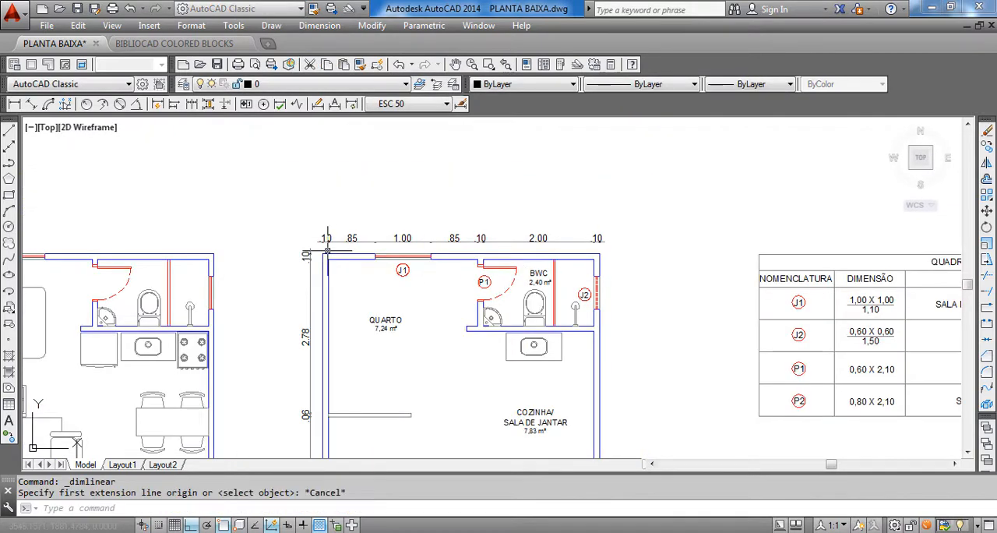
Place a vertical linear dimension for the upper wall's thickness outside the plan's top-right corner
middle_drag(493, 274, 484, 237)
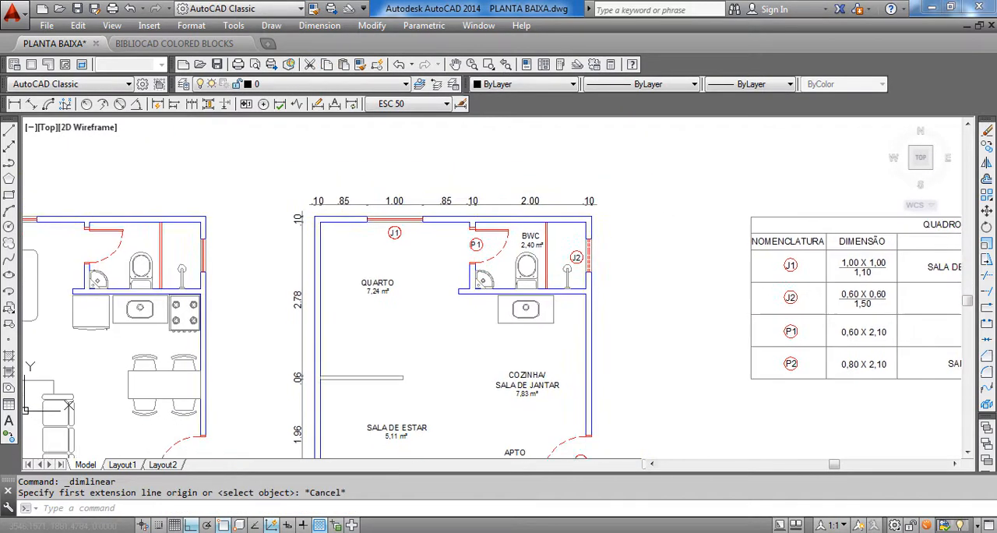
click(319, 26)
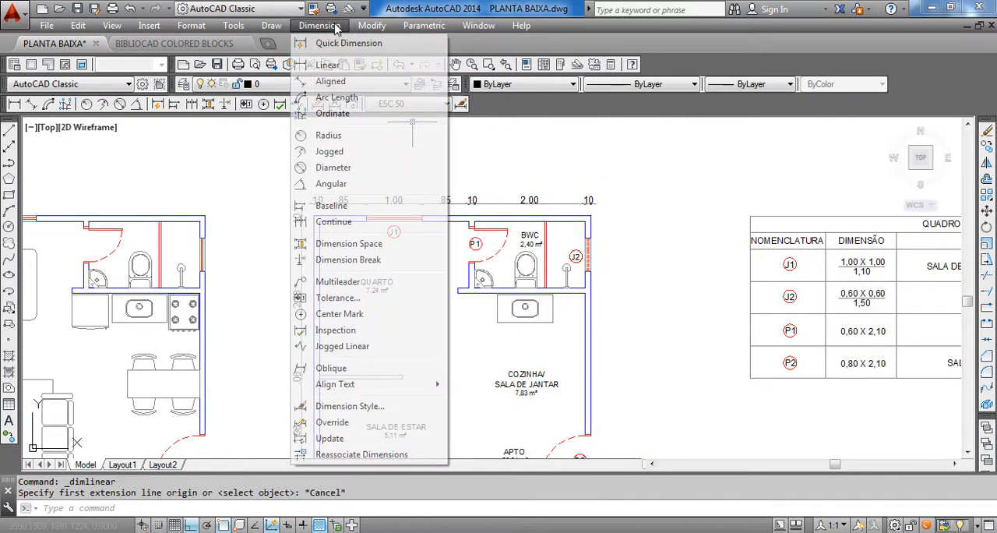
click(336, 69)
scroll(630, 309, up, 6)
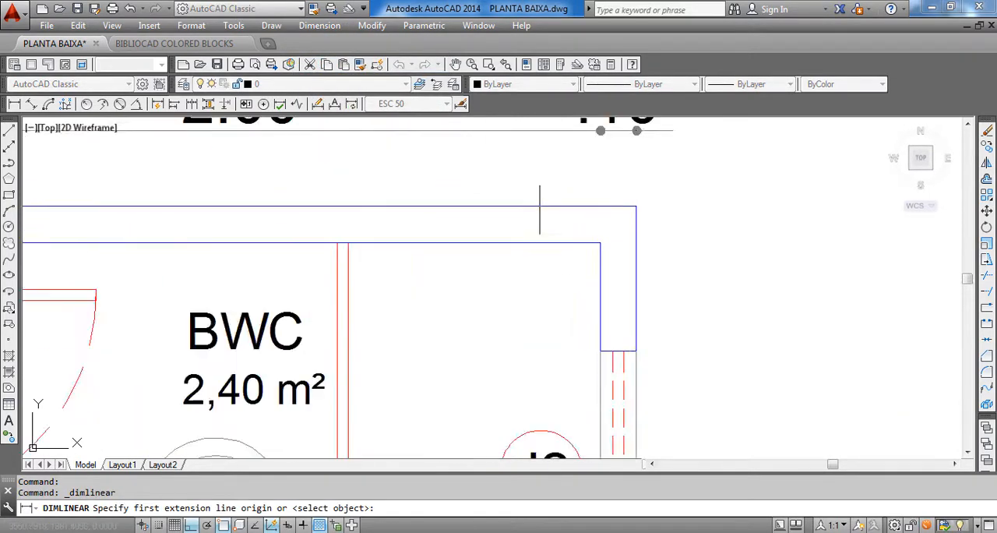
click(588, 204)
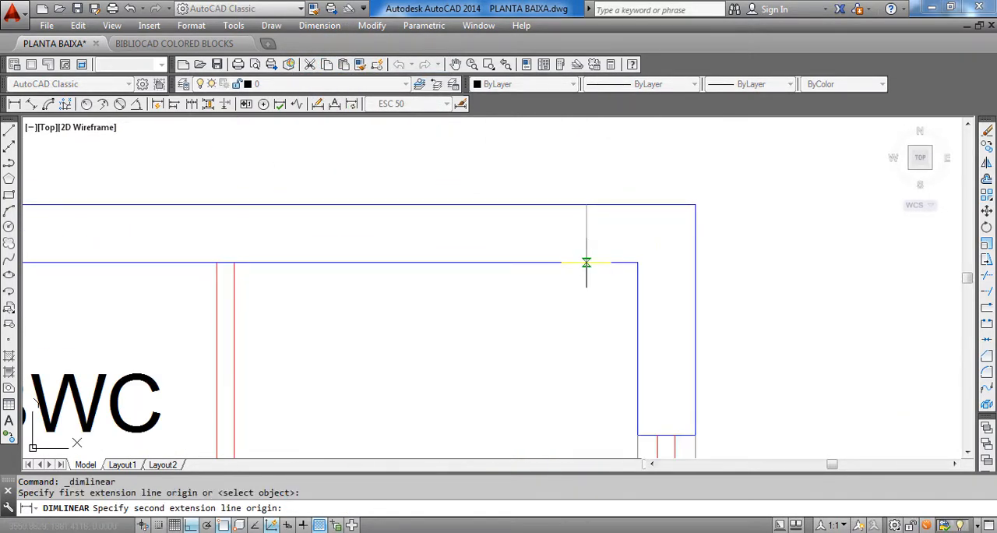
click(585, 263)
scroll(585, 263, down, 5)
click(699, 283)
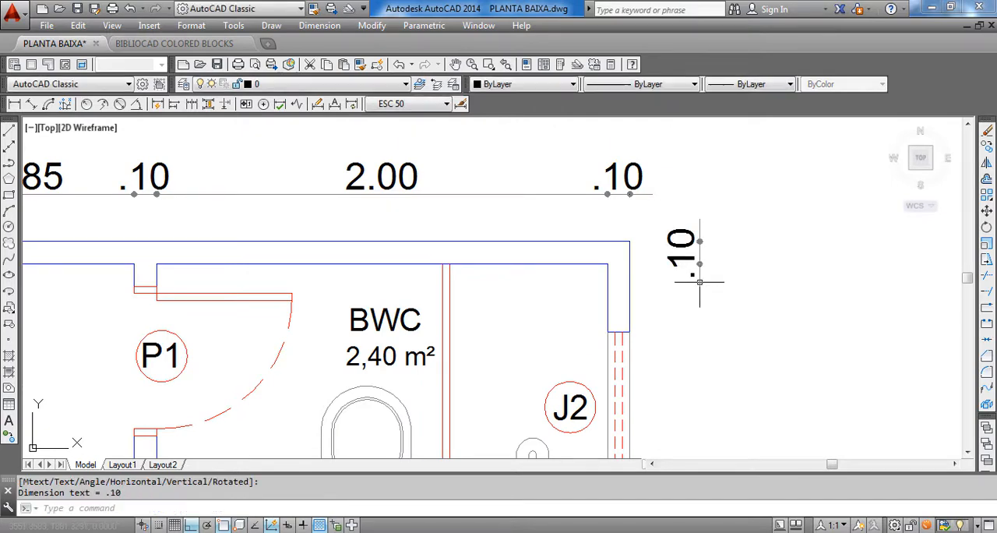
Continue the vertical dimension along the right wall to the upper and lower edges of BWC's J2 window
click(328, 26)
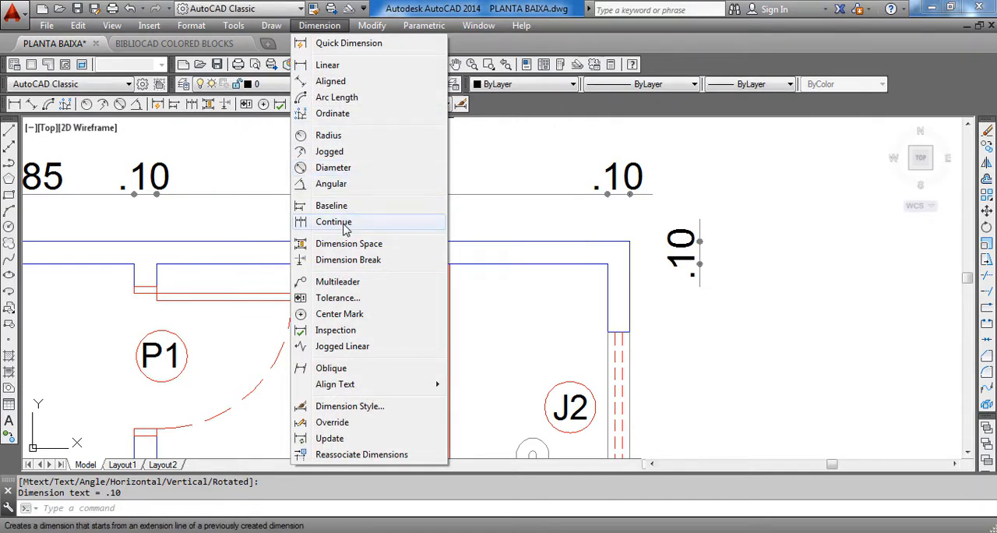
click(335, 283)
scroll(624, 172, down, 3)
scroll(550, 236, up, 5)
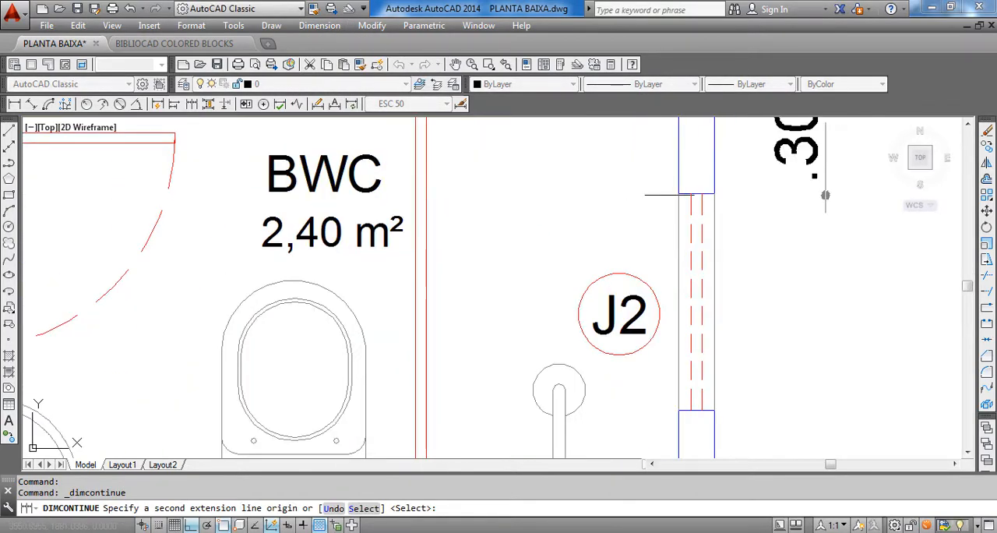
click(678, 194)
scroll(672, 287, down, 2)
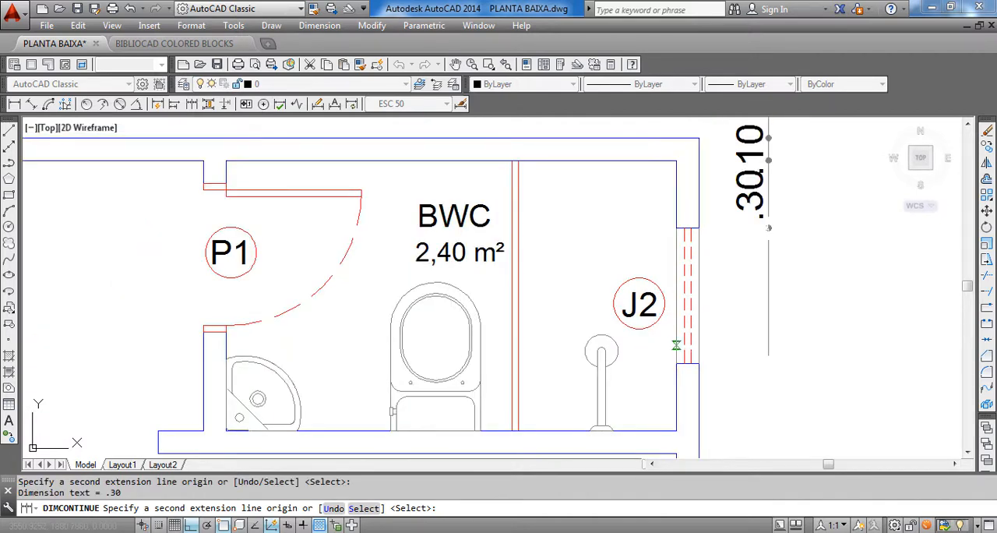
click(676, 363)
middle_drag(675, 409, 669, 278)
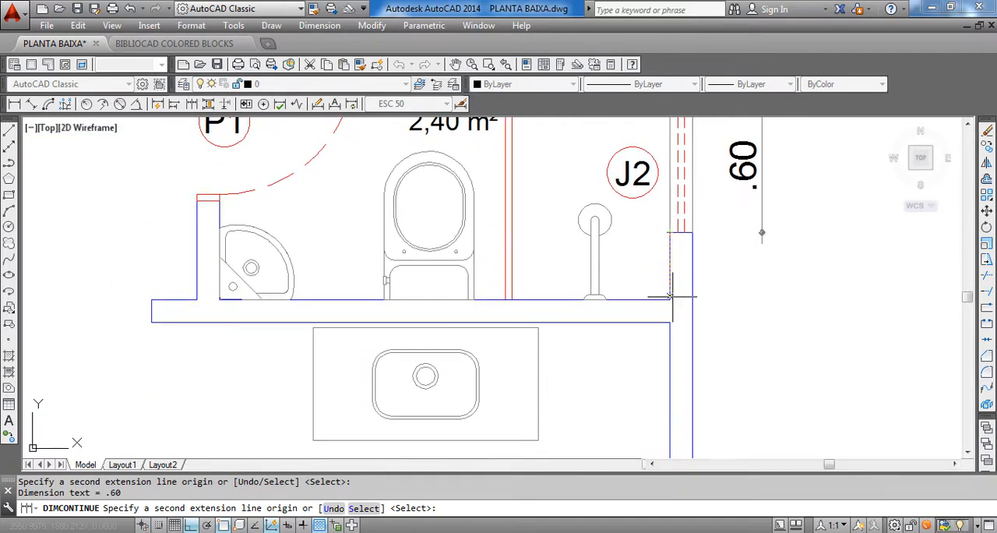
Continue the vertical dimension chain to the upper and lower faces of the wall between BWC and COZINHA
scroll(670, 295, up, 3)
click(669, 297)
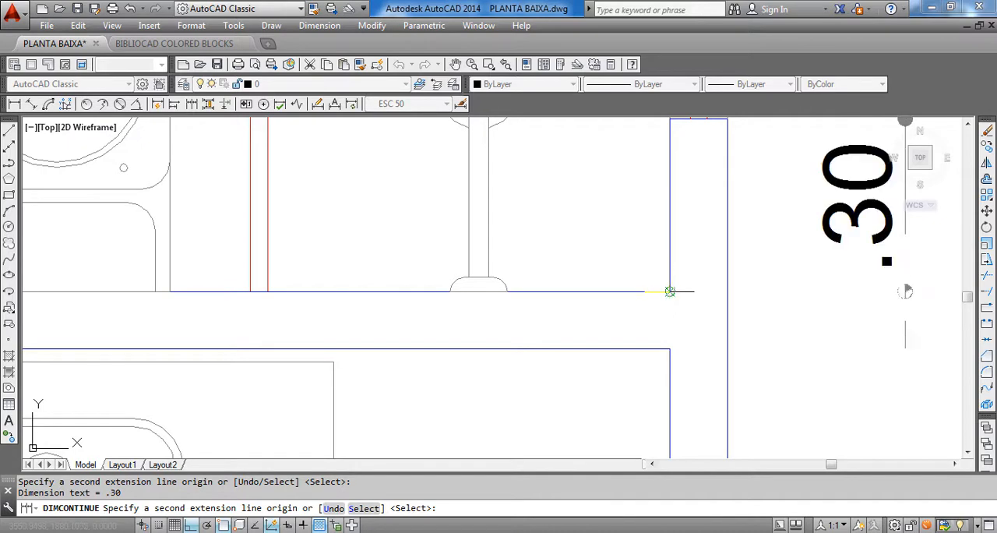
click(670, 349)
Continue the vertical chain along the right wall to the upper and lower jambs of the P2 door opening
scroll(667, 407, down, 3)
middle_drag(671, 460, 679, 401)
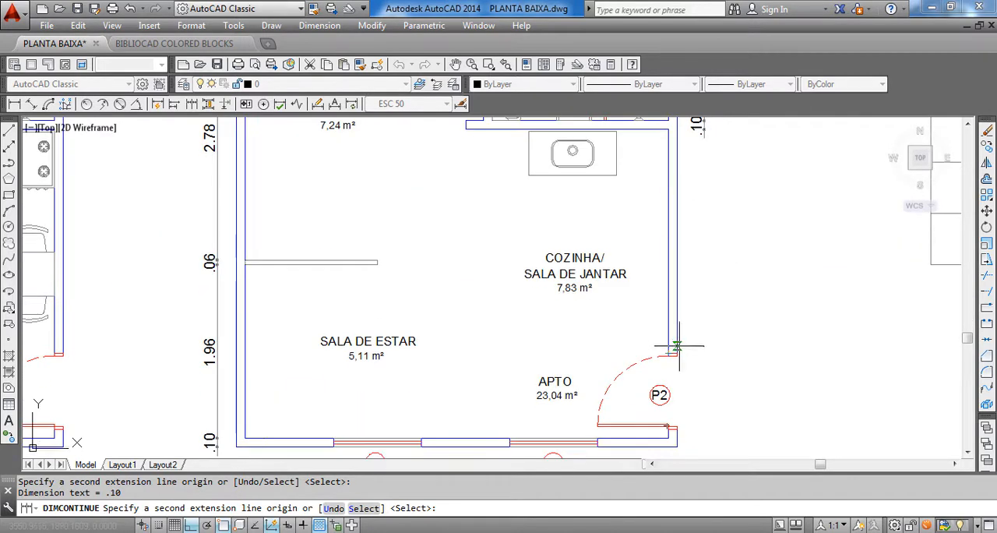
scroll(678, 400, up, 3)
middle_drag(665, 358, 644, 237)
scroll(630, 232, up, 3)
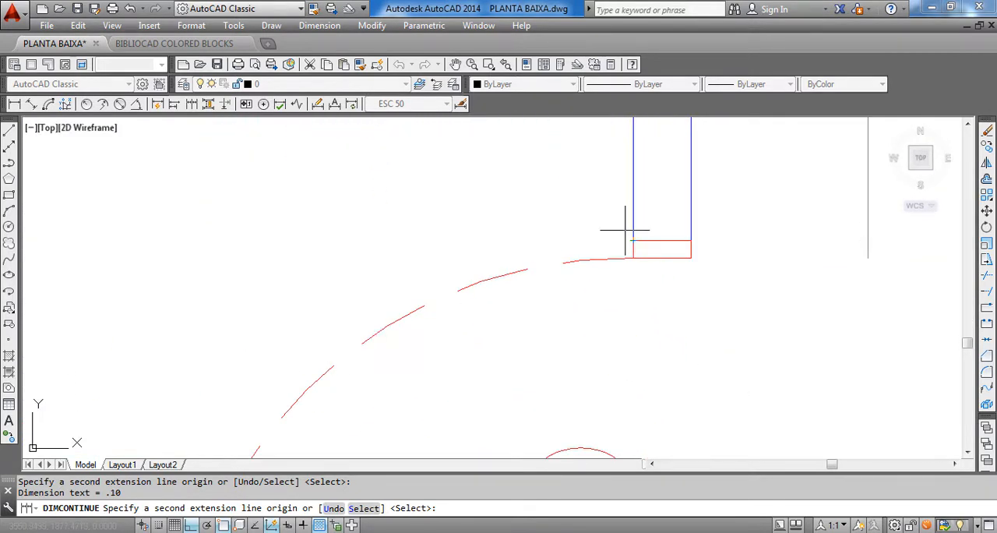
click(633, 241)
scroll(633, 241, down, 3)
scroll(619, 327, up, 3)
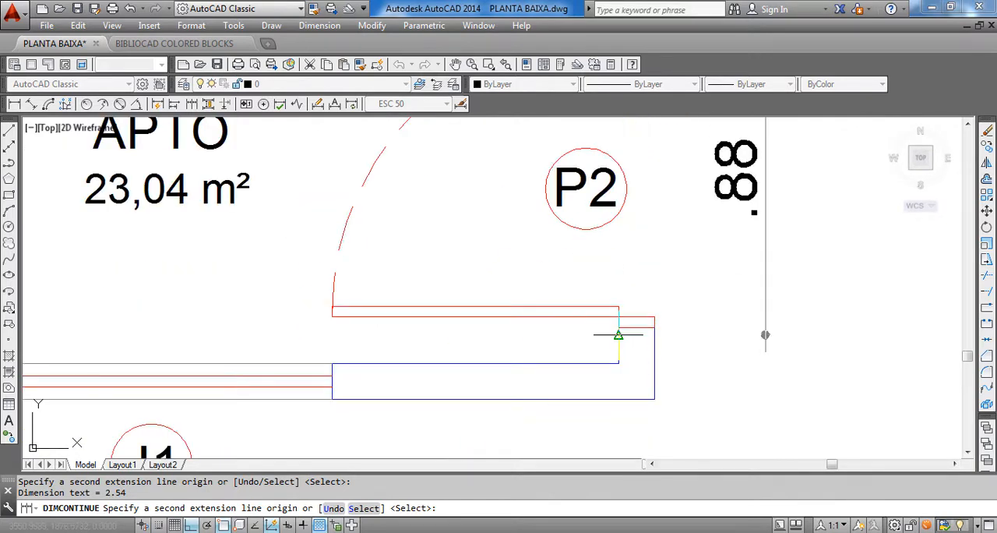
click(619, 328)
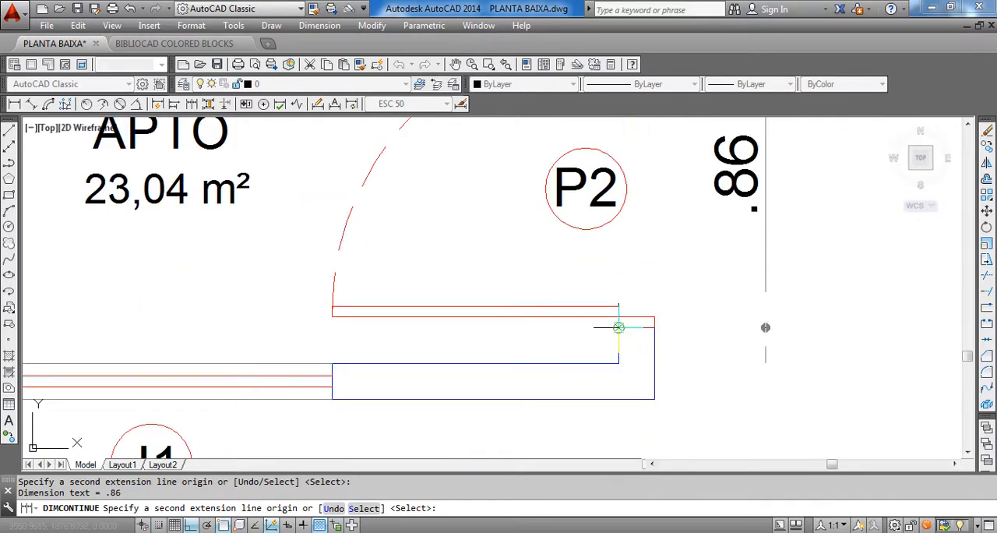
Continue the vertical chain to the inner and outer faces of the plan's bottom wall and finish it
click(618, 363)
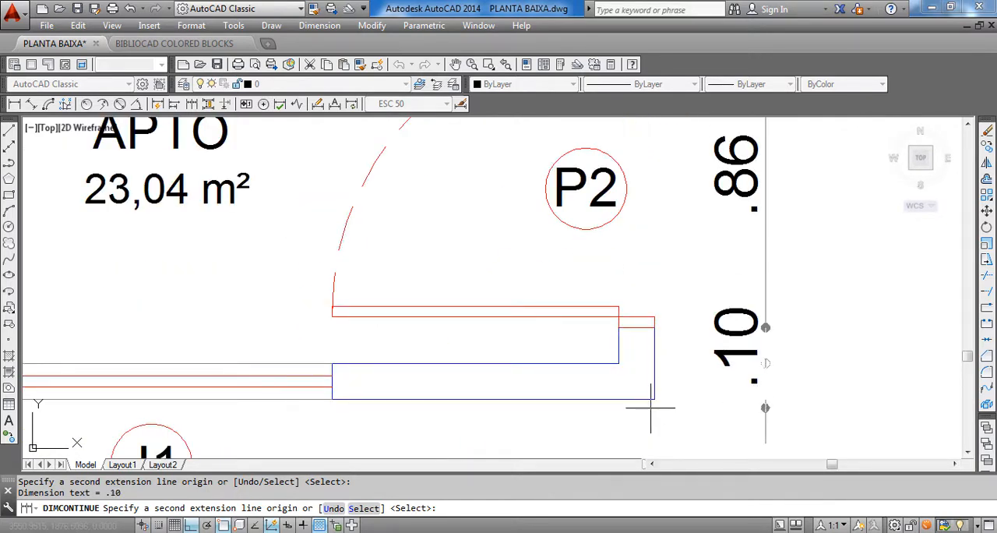
scroll(656, 399, down, 5)
key(Escape)
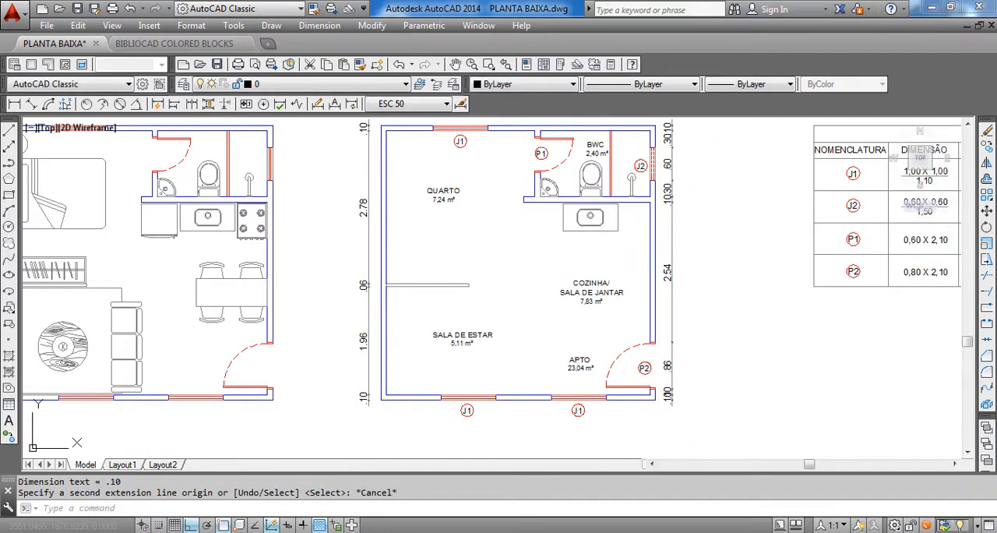
List the properties of the QUARTO room label and check its text height
scroll(650, 292, up, 2)
scroll(652, 242, up, 8)
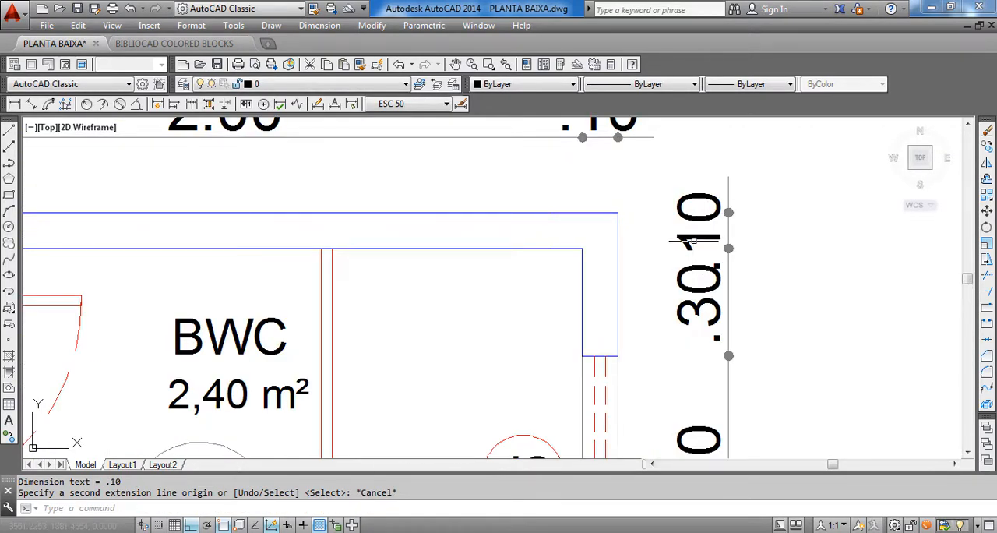
scroll(690, 255, down, 7)
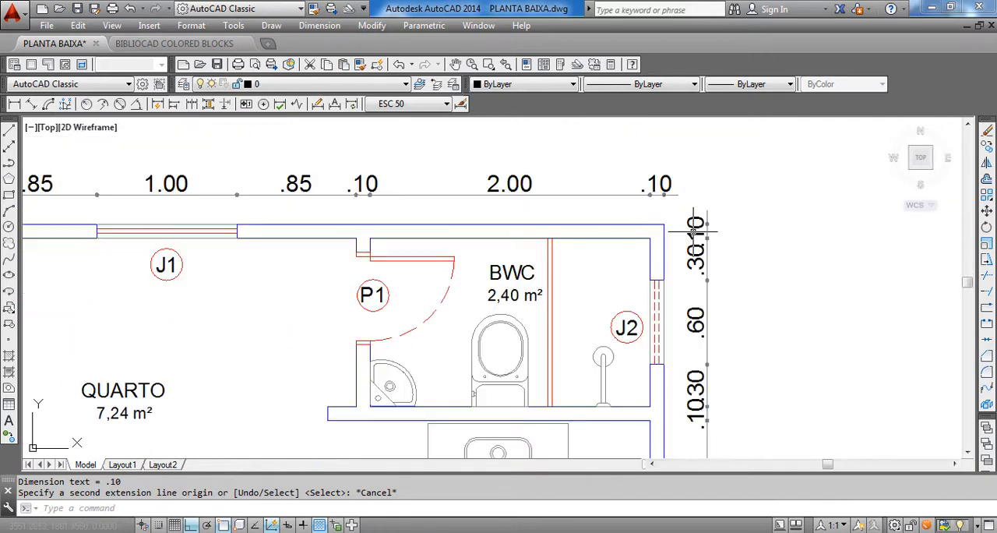
scroll(405, 194, up, 2)
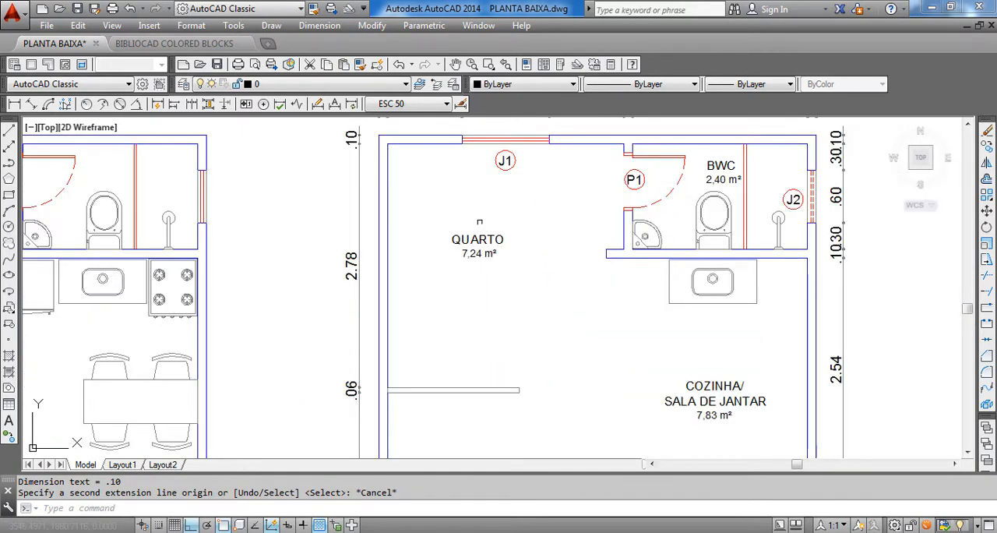
middle_drag(478, 240, 476, 286)
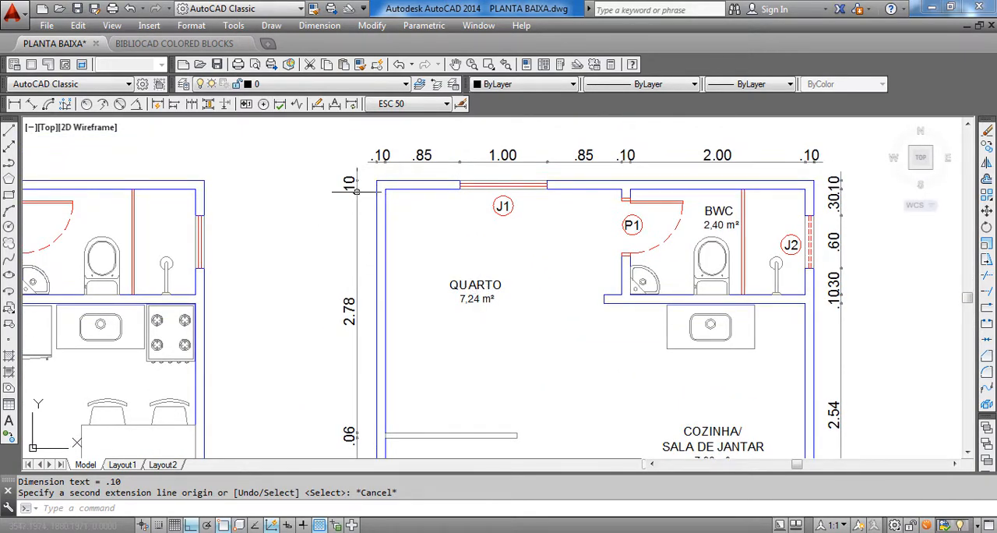
key(Escape)
key(Escape)
click(468, 287)
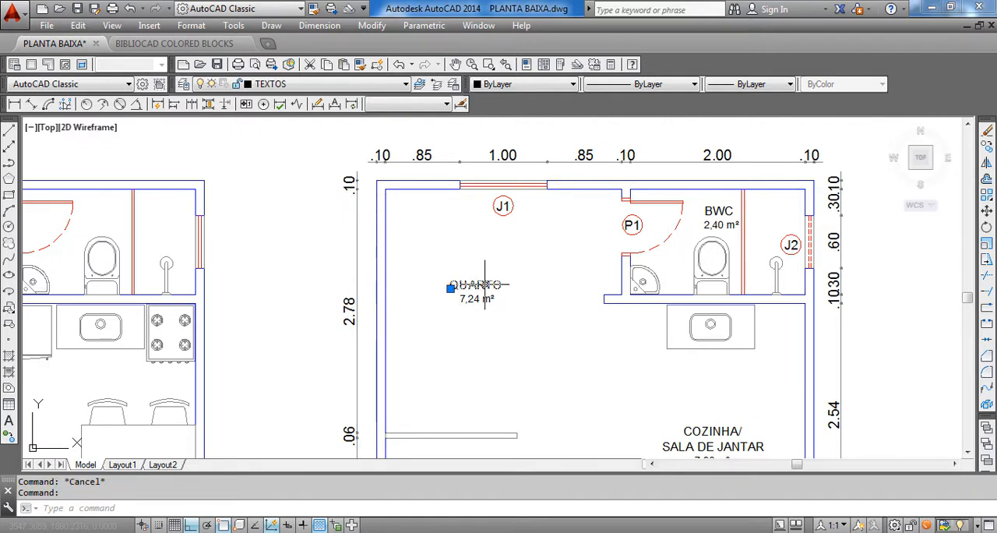
text(LI)
key(Return)
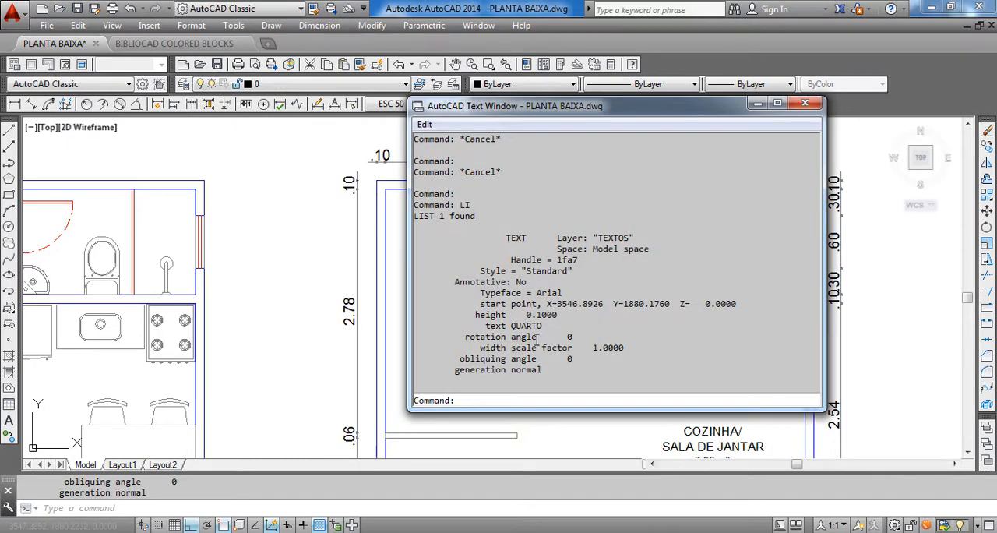
double_click(535, 314)
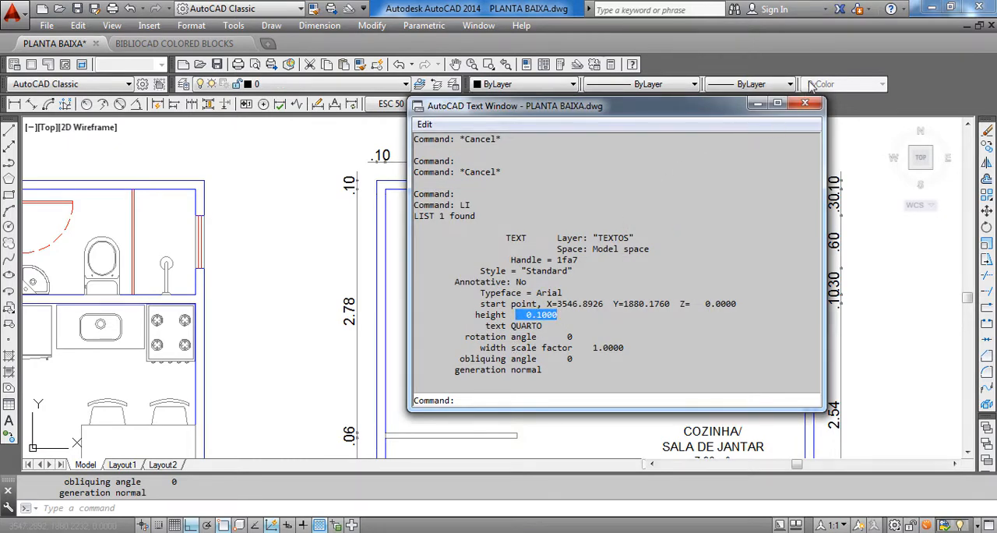
click(805, 104)
key(Escape)
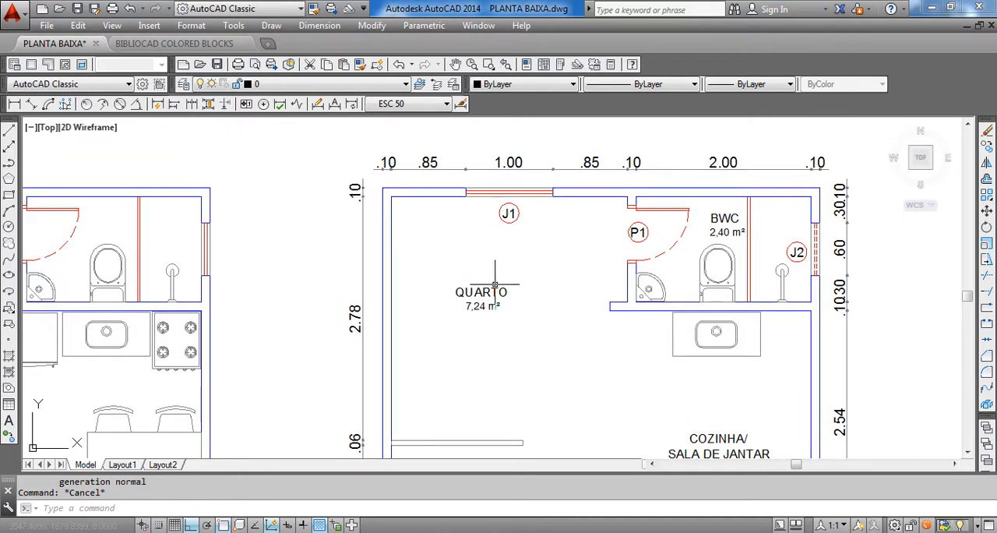
List the QUARTO label's properties once more to recheck its text height
scroll(495, 285, up, 2)
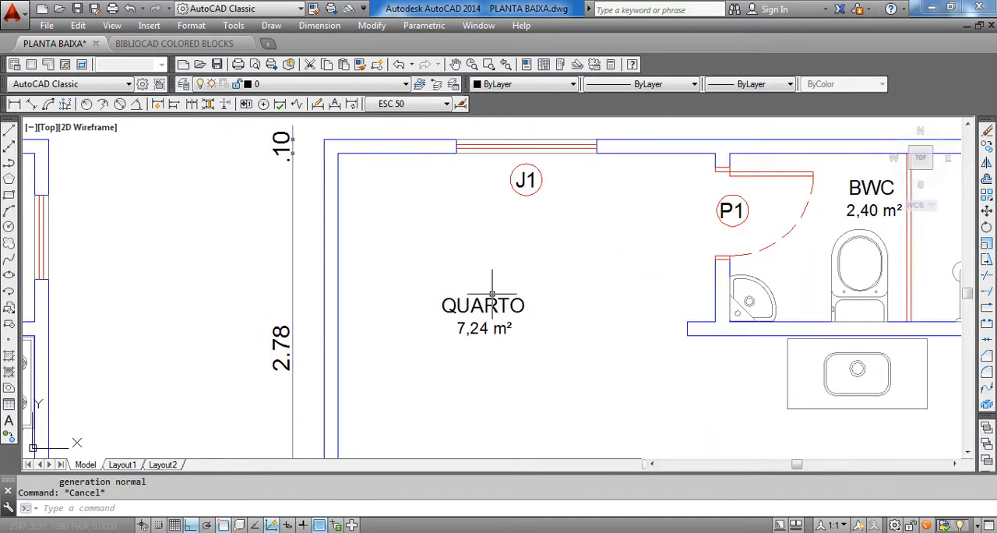
click(488, 304)
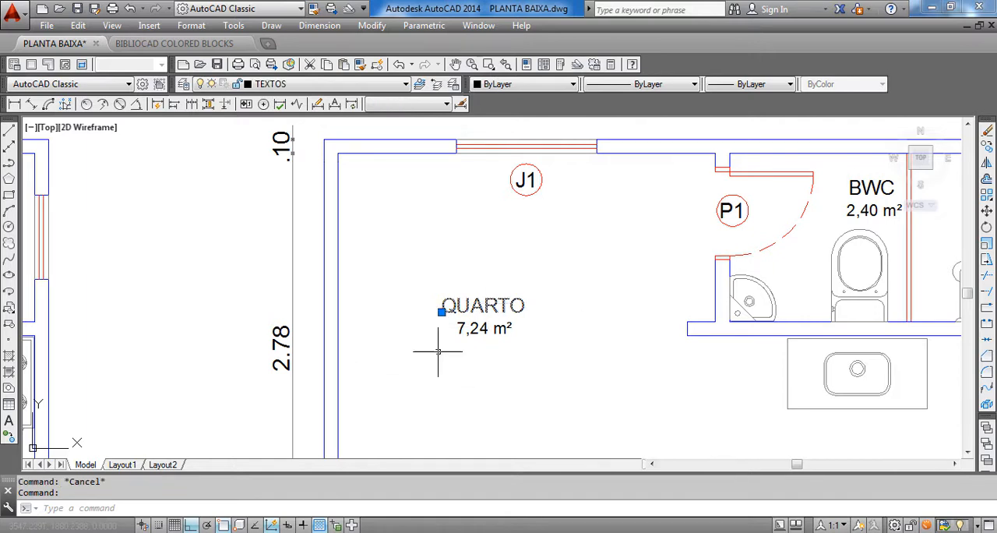
scroll(379, 315, down, 2)
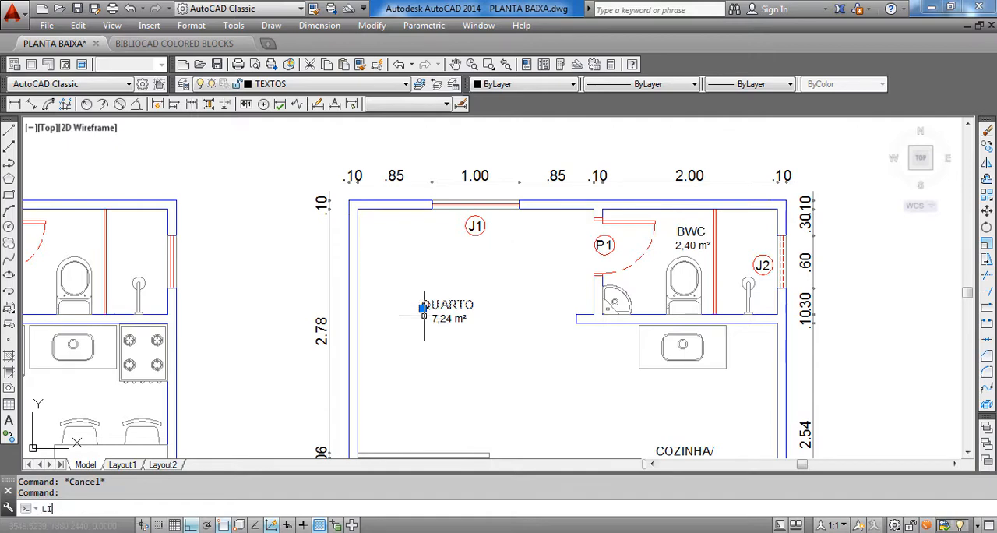
key(Return)
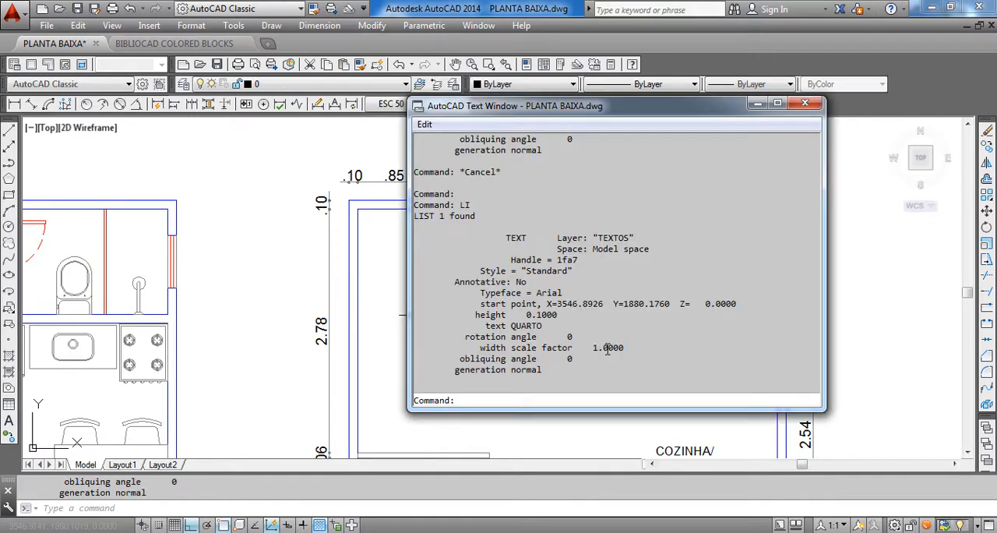
click(806, 104)
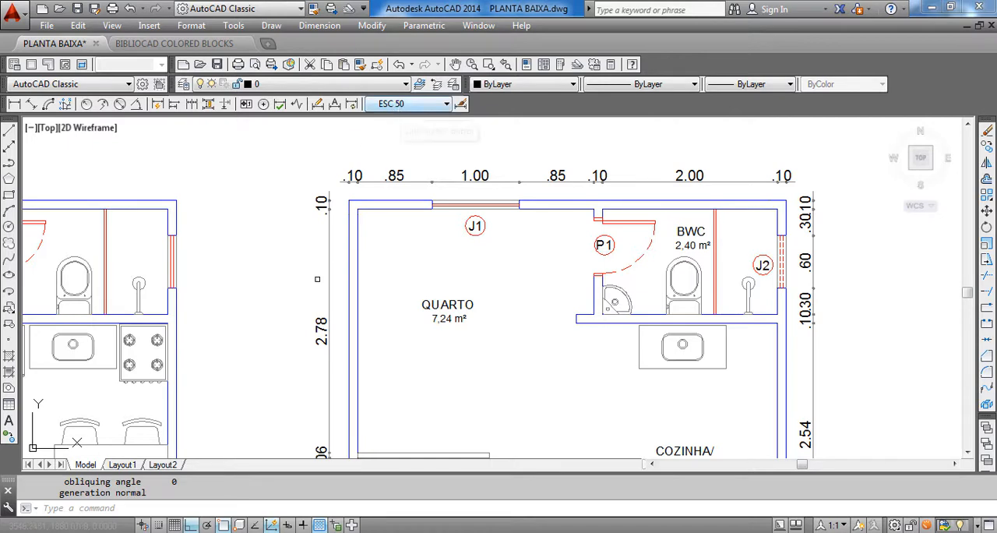
key(Escape)
key(Escape)
Modify the ESC 50 dimension style, setting its text height to .10
scroll(321, 180, up, 2)
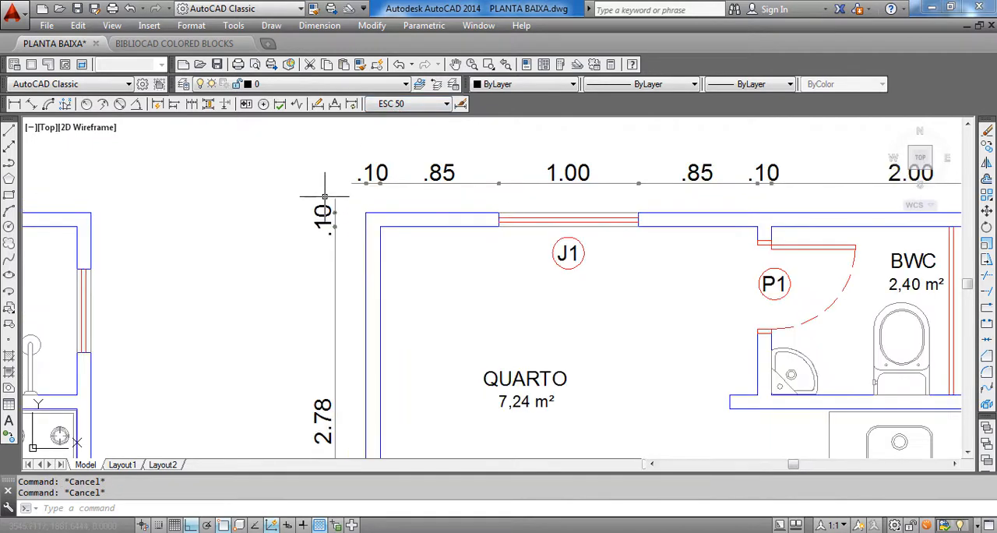
click(335, 28)
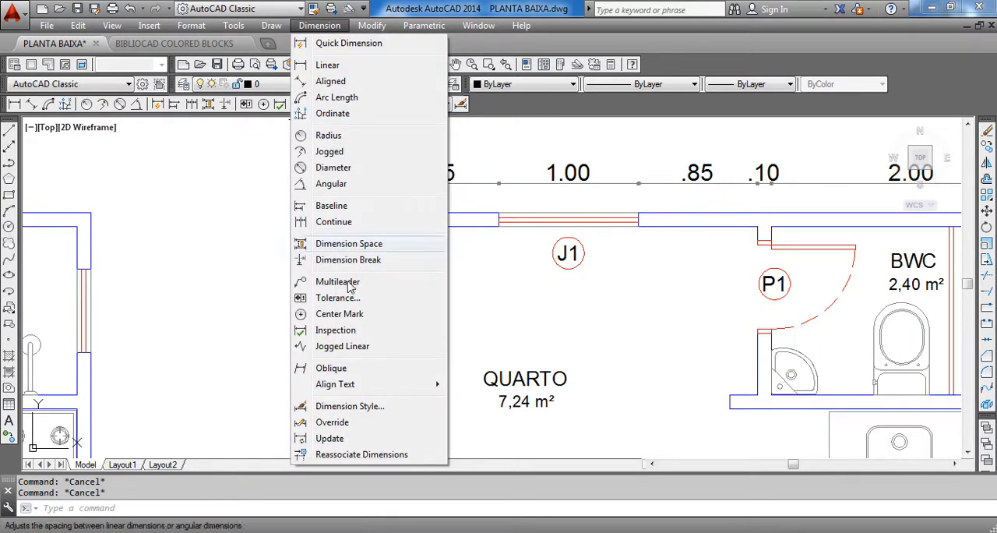
click(343, 408)
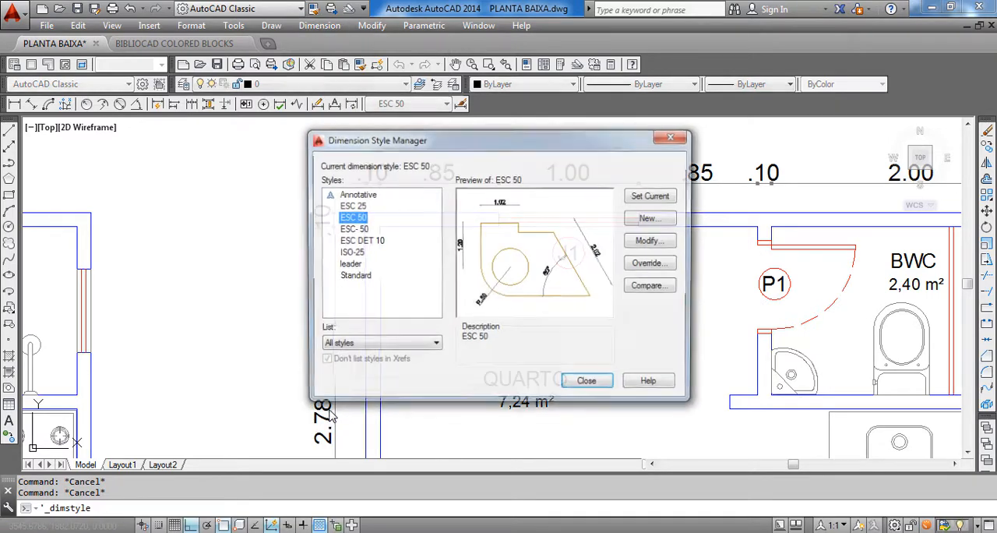
click(651, 241)
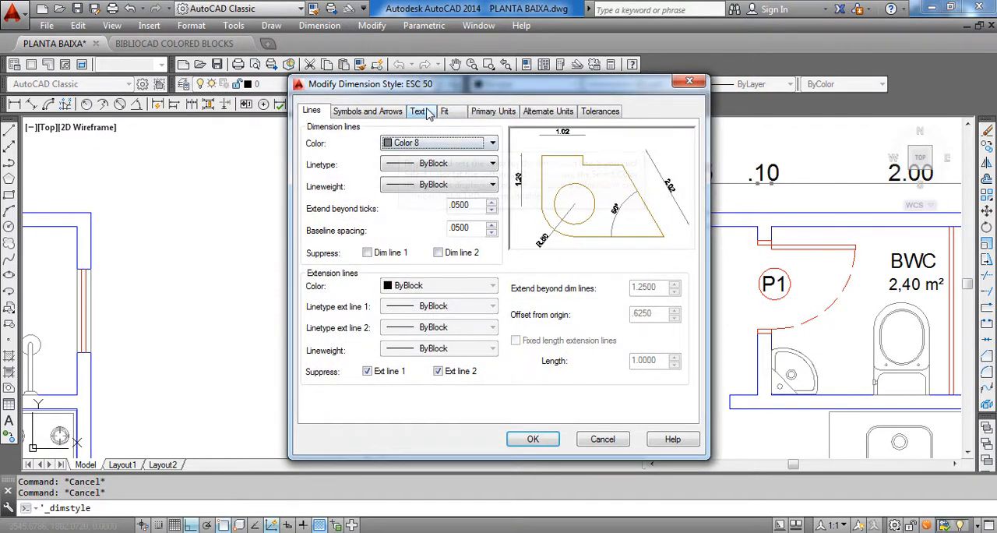
click(427, 111)
drag(472, 216, 452, 217)
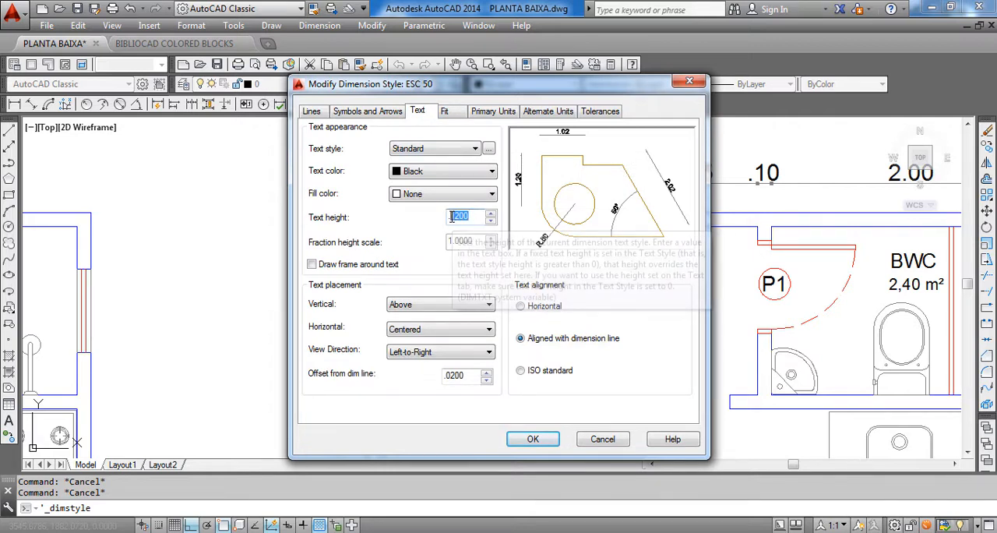
text(1)
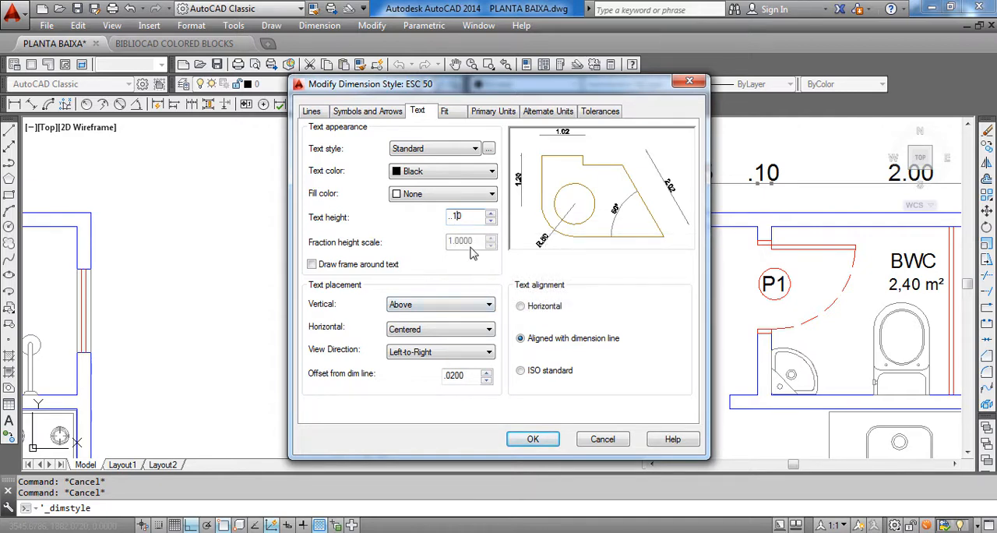
Apply the ESC 50 style changes and set ESC 50 as the current dimension style
click(533, 440)
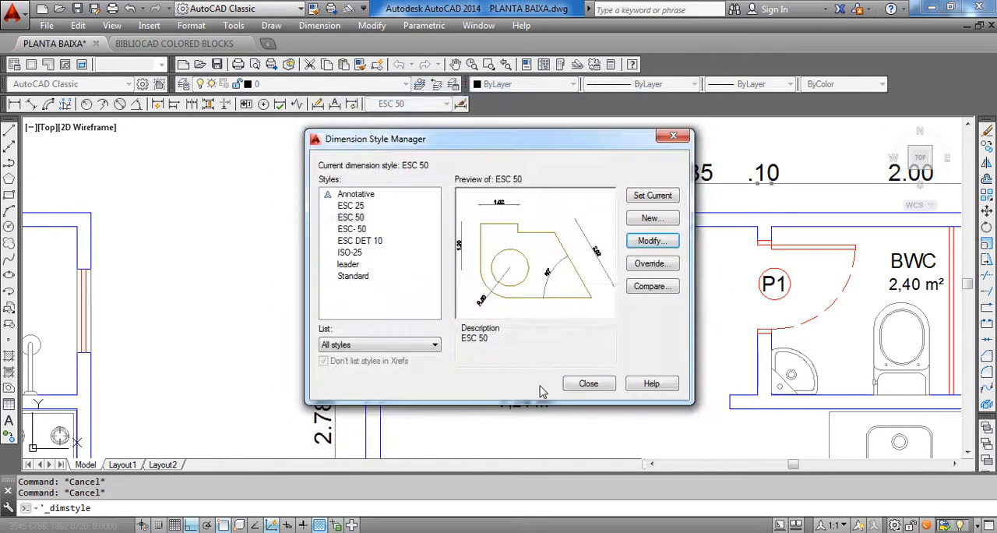
click(638, 199)
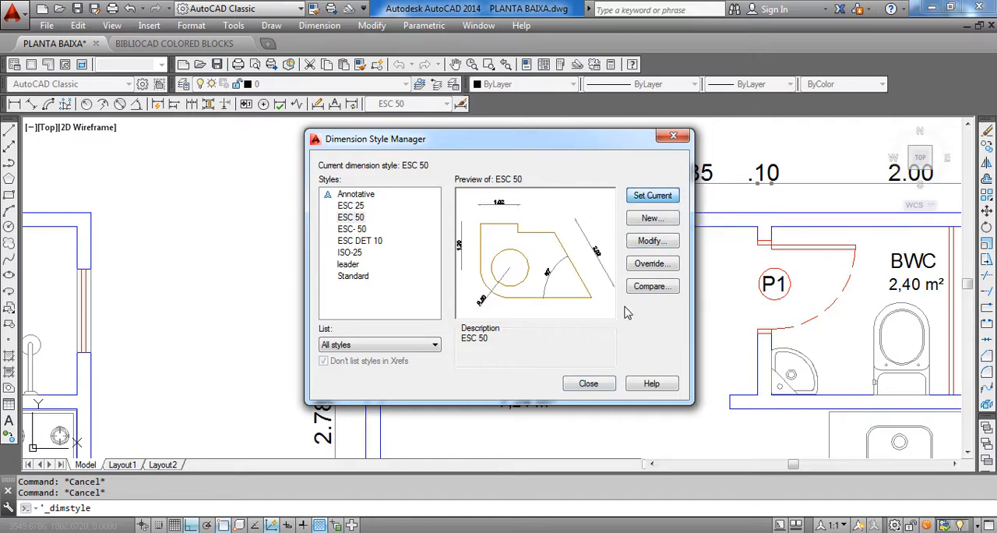
click(588, 384)
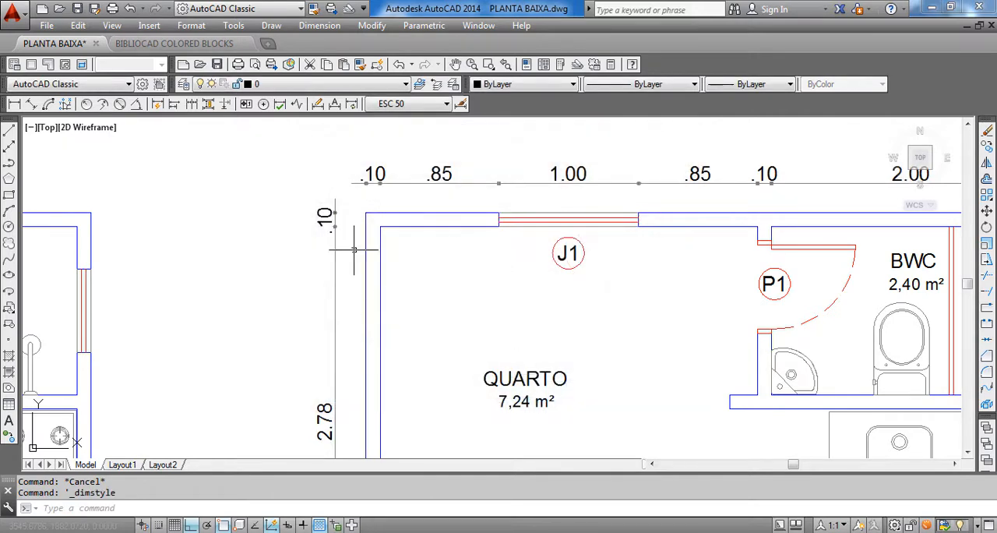
Examine the resized dimension text along the plan's outer walls and compare it with the room labels
scroll(349, 211, down, 5)
scroll(439, 204, up, 4)
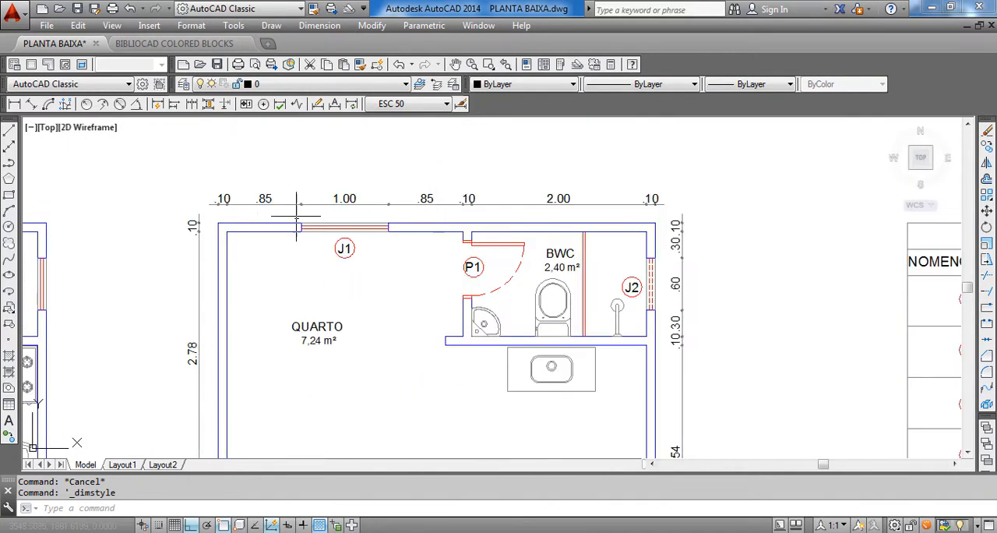
scroll(601, 251, up, 5)
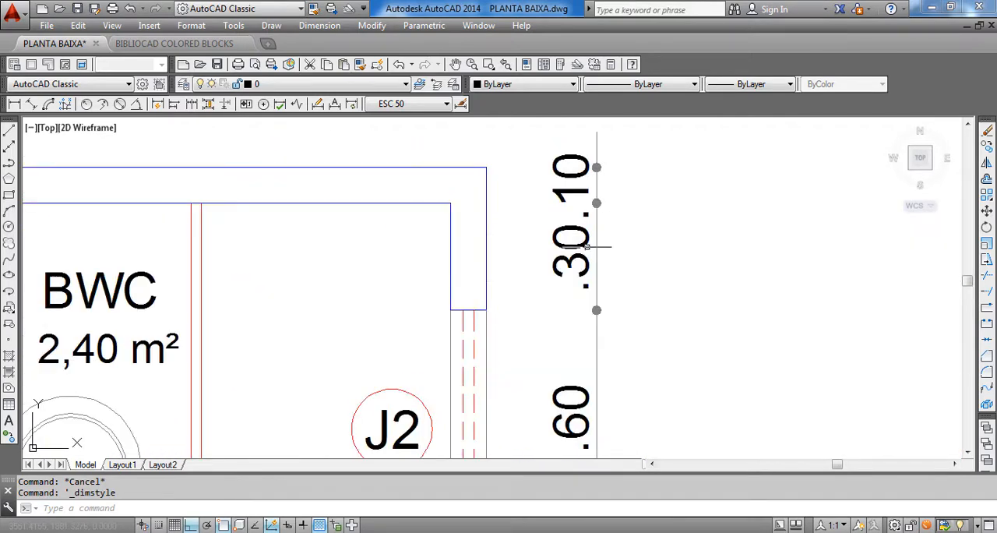
scroll(600, 251, down, 5)
scroll(601, 251, up, 6)
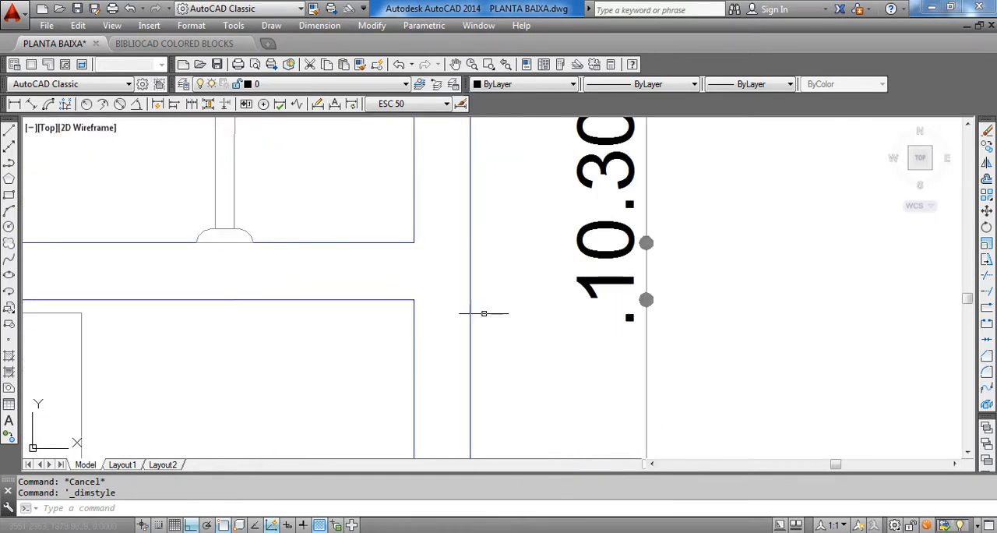
scroll(597, 248, down, 4)
middle_drag(738, 325, 747, 328)
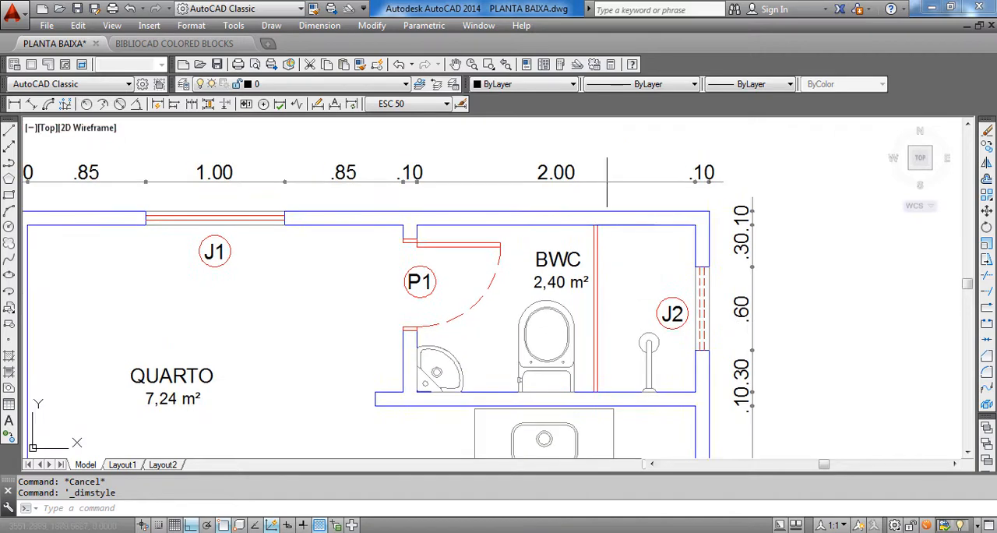
scroll(770, 225, down, 4)
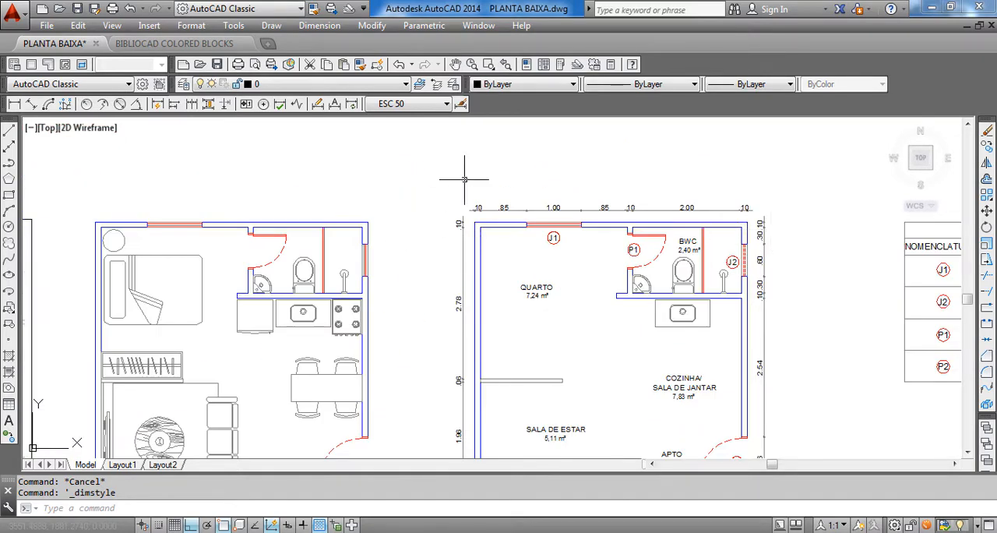
scroll(464, 179, up, 10)
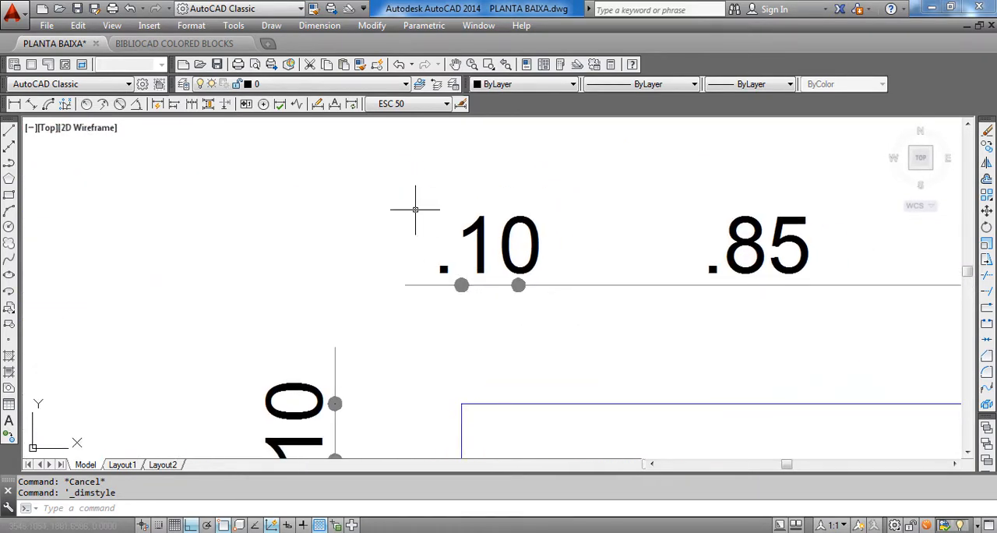
scroll(436, 256, down, 4)
scroll(436, 256, up, 4)
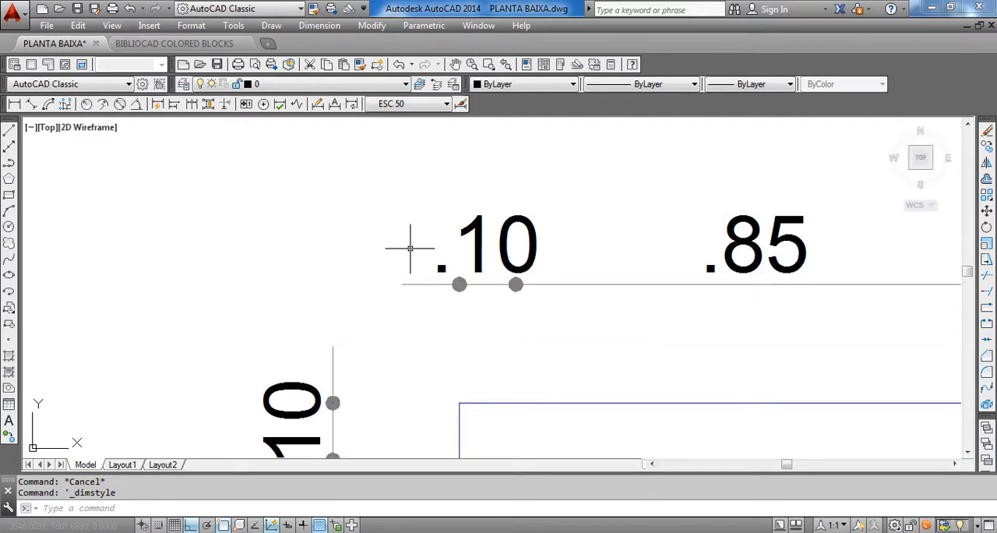
scroll(411, 249, down, 4)
middle_drag(430, 248, 298, 220)
scroll(399, 204, up, 4)
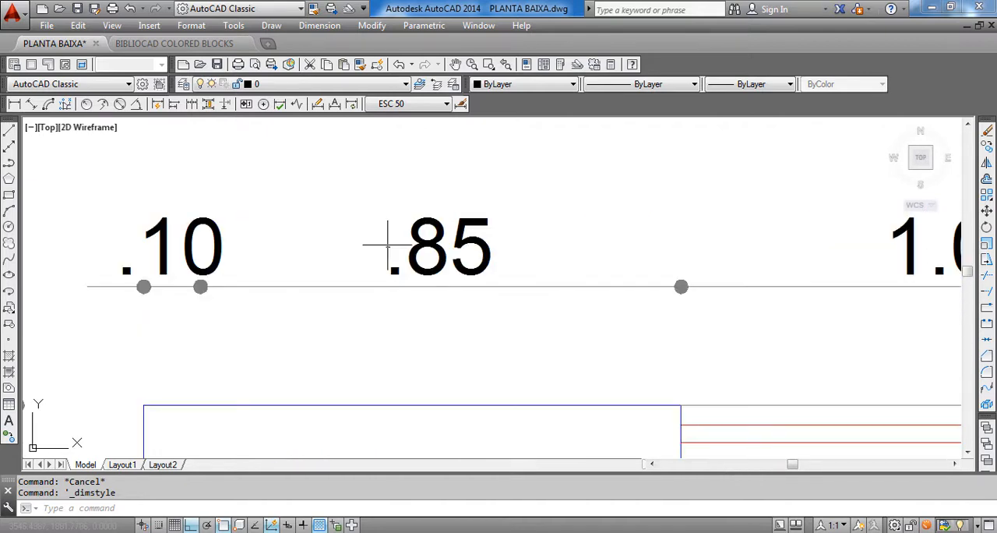
scroll(473, 287, down, 4)
middle_drag(439, 226, 405, 220)
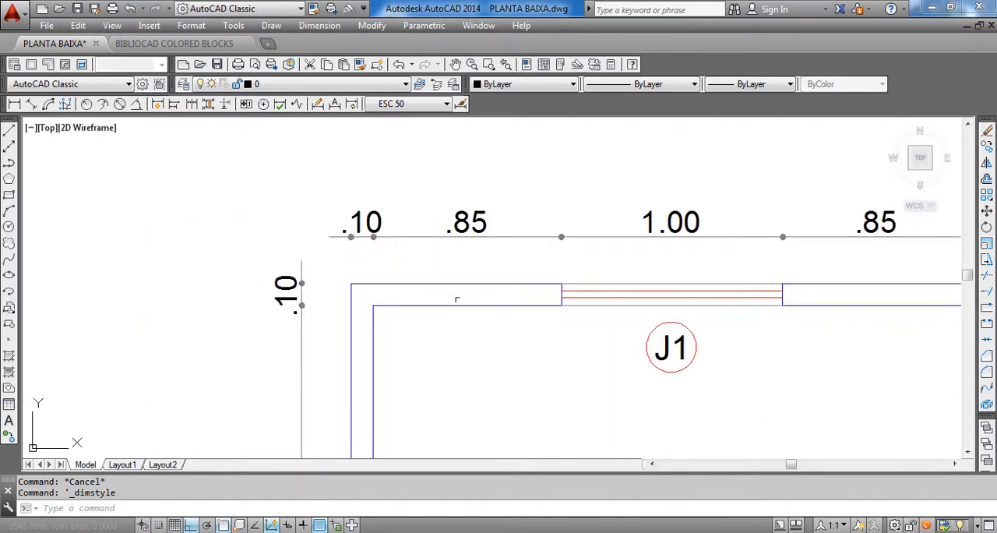
scroll(405, 220, up, 2)
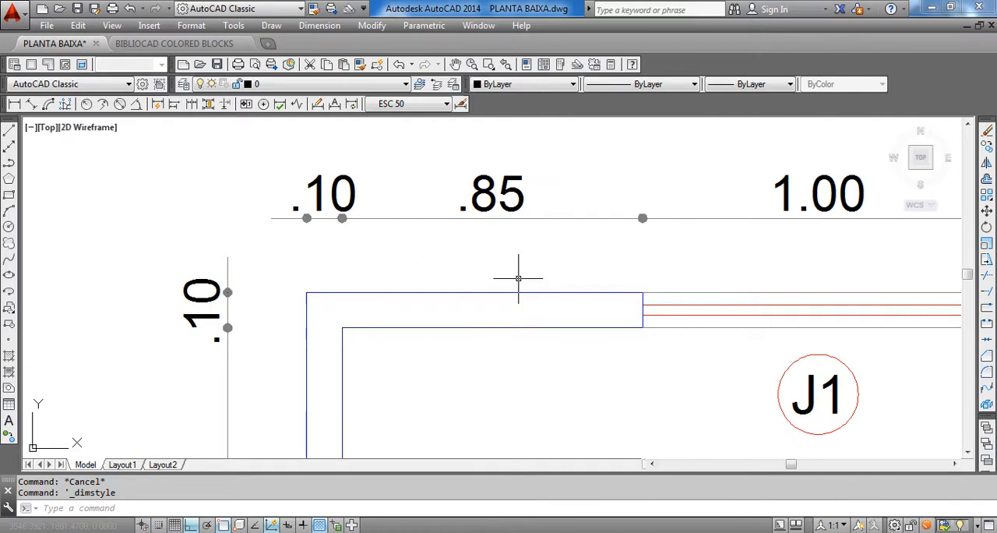
scroll(519, 279, down, 4)
middle_drag(416, 241, 254, 178)
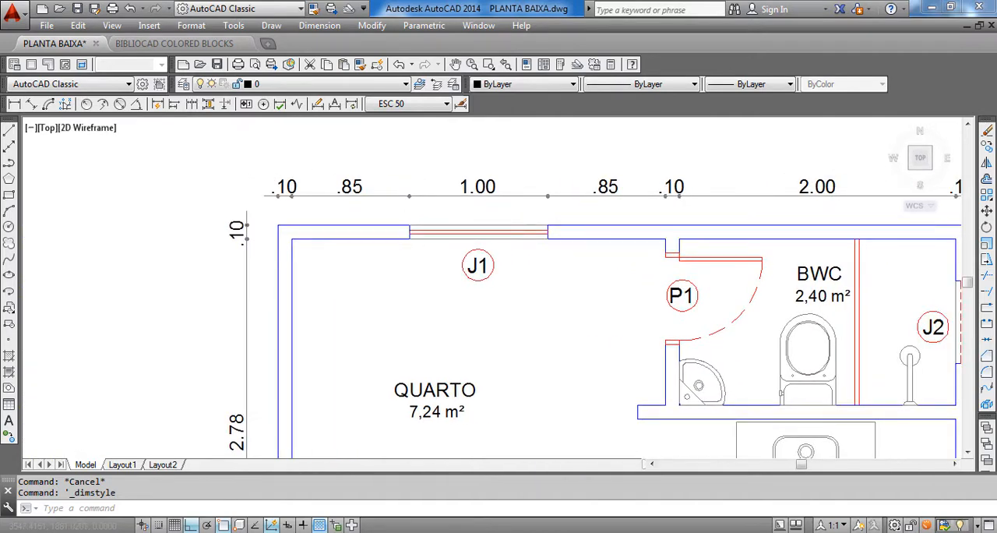
scroll(327, 192, up, 6)
middle_drag(343, 193, 377, 265)
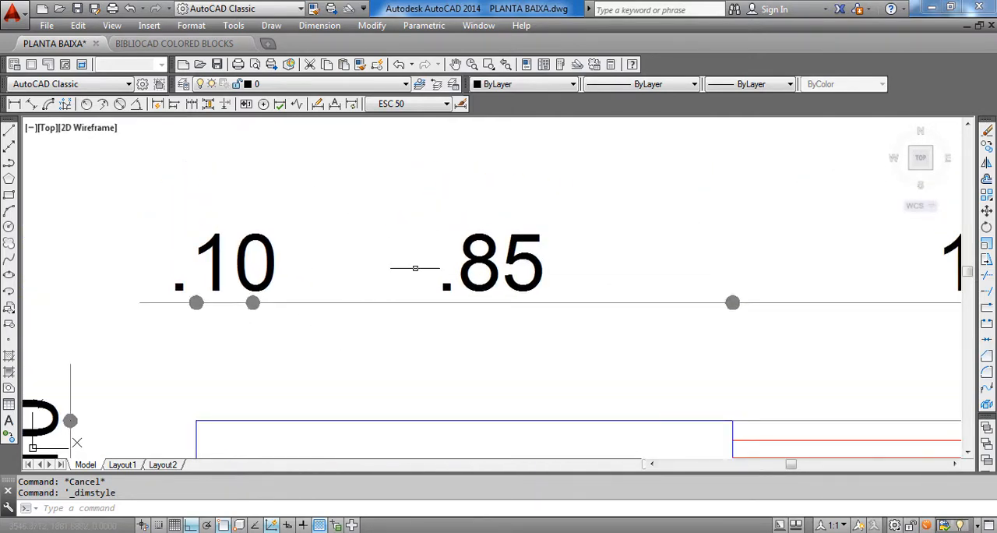
scroll(415, 268, down, 10)
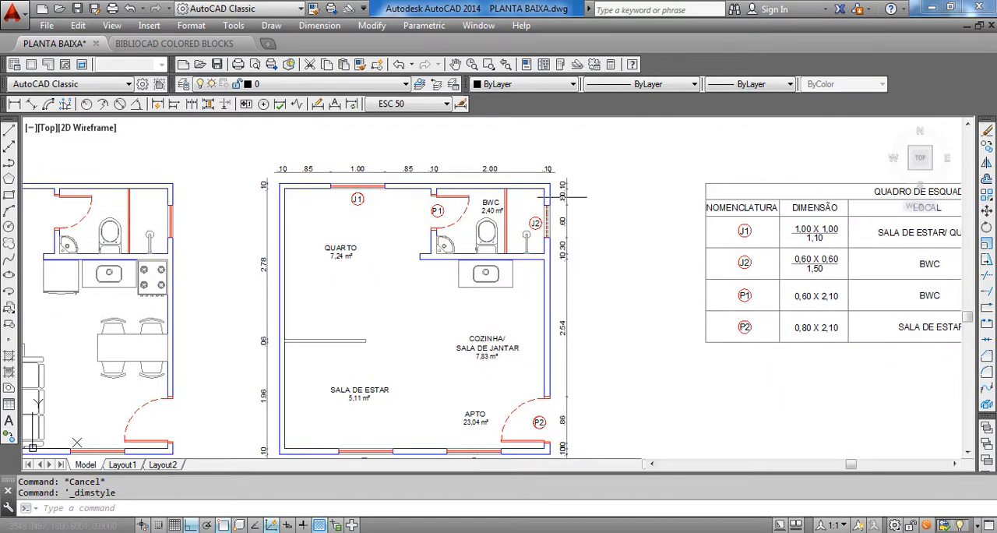
Shift the .10 dimension text at the bathroom's lower wall down about 0.02 in the chain beside window J2
scroll(562, 196, up, 2)
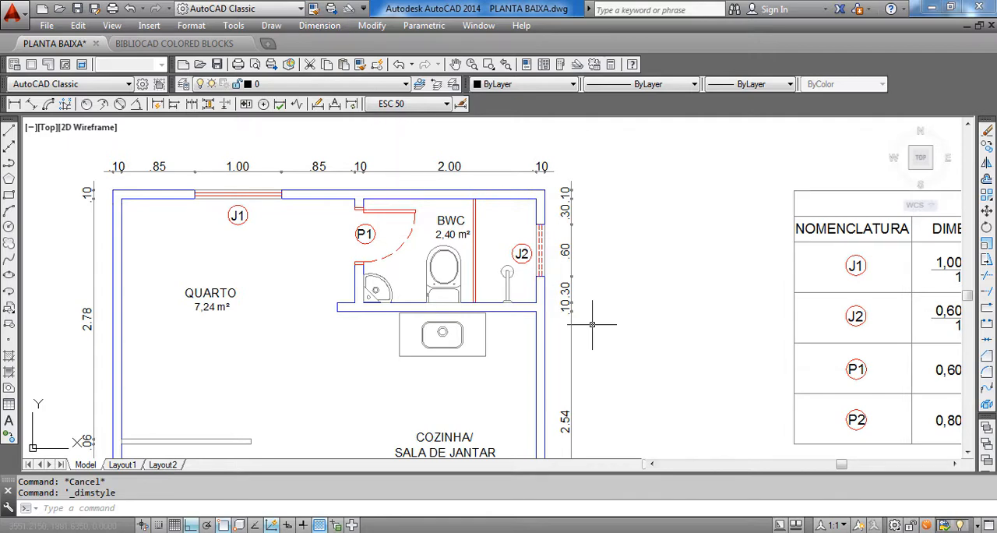
scroll(577, 202, up, 8)
scroll(580, 155, down, 8)
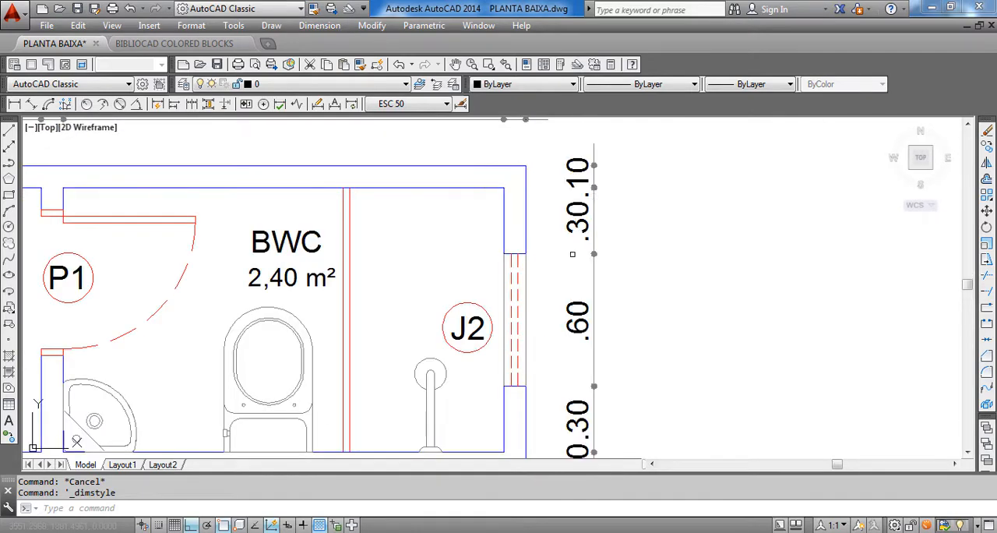
scroll(584, 283, up, 5)
scroll(575, 277, up, 6)
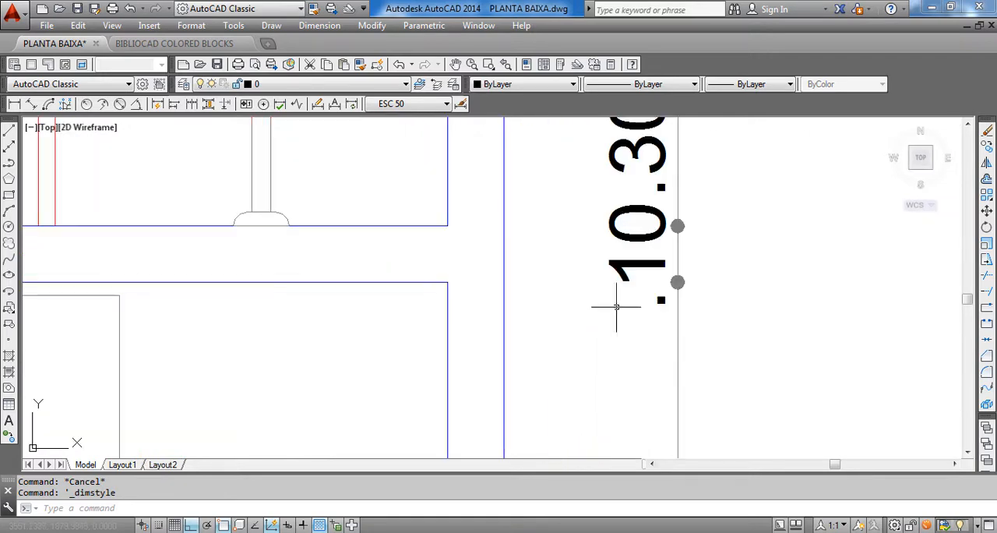
click(627, 300)
click(613, 244)
scroll(654, 264, up, 4)
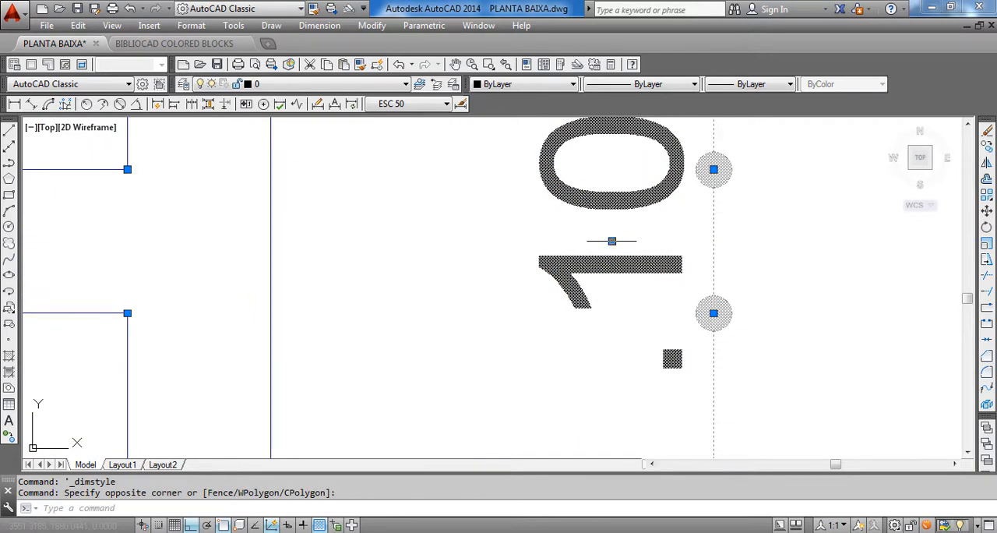
click(611, 241)
scroll(613, 274, up, 4)
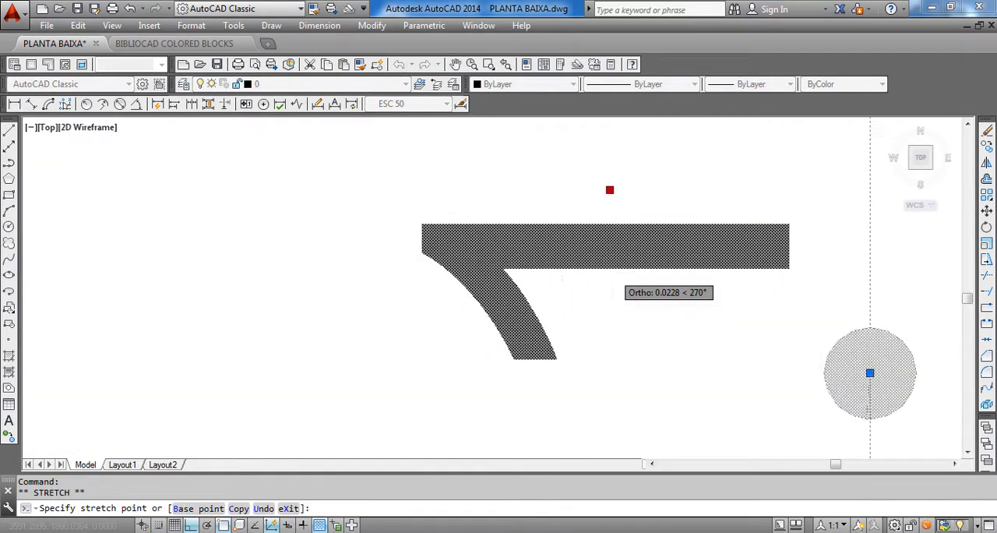
scroll(613, 274, down, 2)
click(613, 273)
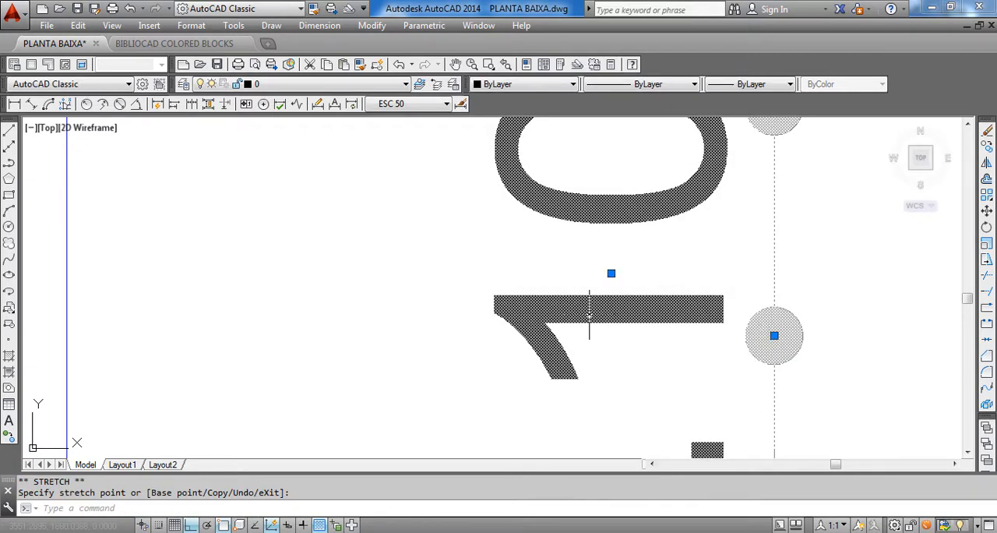
scroll(593, 272, down, 7)
scroll(581, 270, down, 6)
key(Escape)
key(Escape)
Shift the text of the upper .10 dimension below door P2 up about 0.06, away from the lower .10 text
scroll(576, 305, up, 2)
middle_drag(575, 370, 388, 423)
scroll(613, 140, down, 6)
scroll(608, 241, up, 2)
scroll(597, 259, up, 6)
scroll(602, 293, up, 4)
click(550, 310)
click(543, 304)
scroll(548, 341, up, 2)
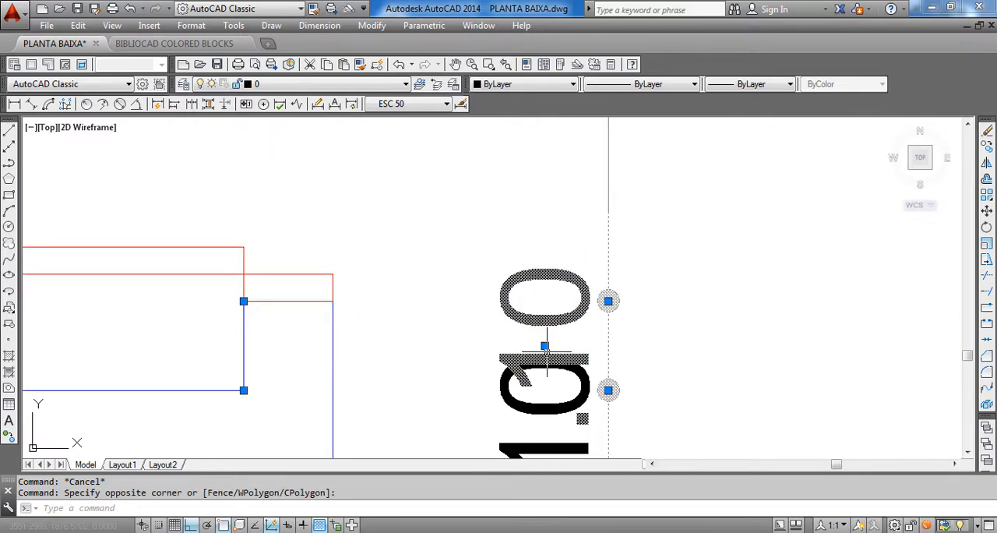
click(544, 345)
scroll(546, 304, up, 5)
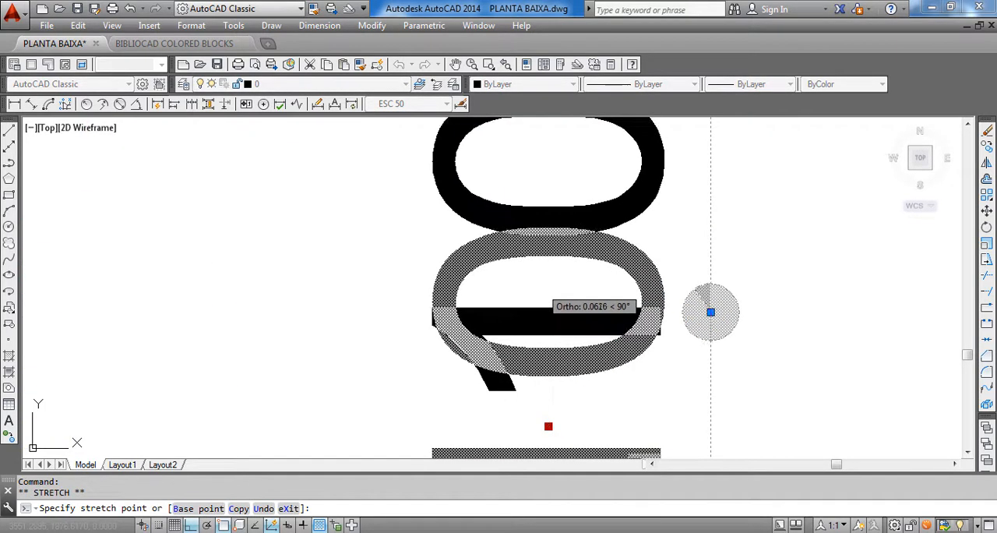
scroll(542, 284, down, 8)
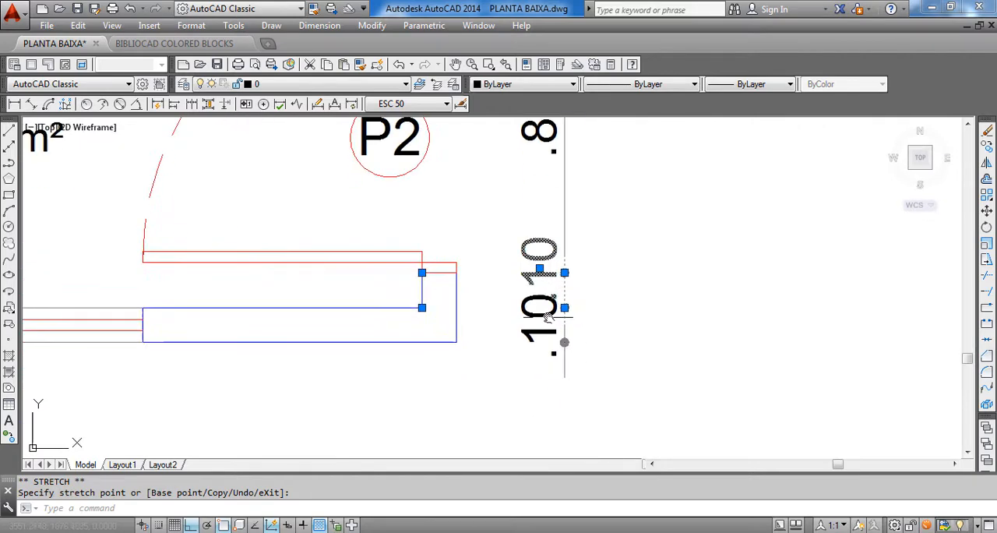
key(Escape)
key(Escape)
scroll(543, 338, up, 4)
click(525, 309)
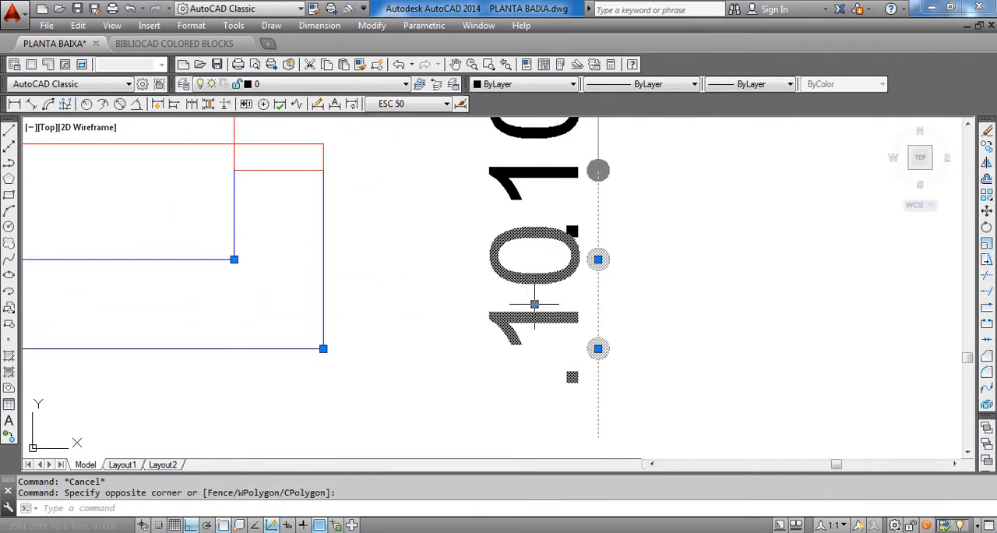
key(Escape)
key(Escape)
scroll(526, 342, down, 4)
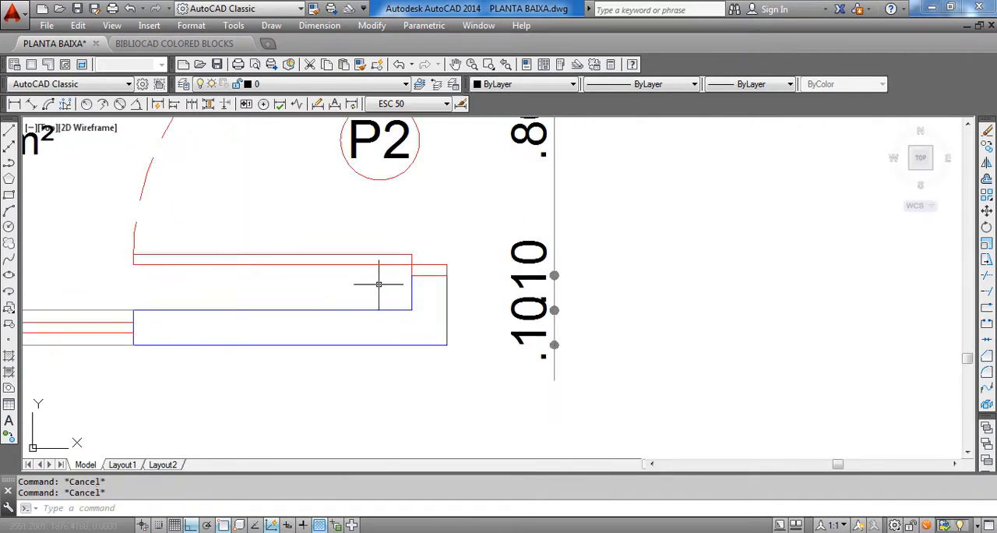
Try to move the P1 door from its wall-stub corner up to the inner face of the top wall
scroll(379, 284, down, 5)
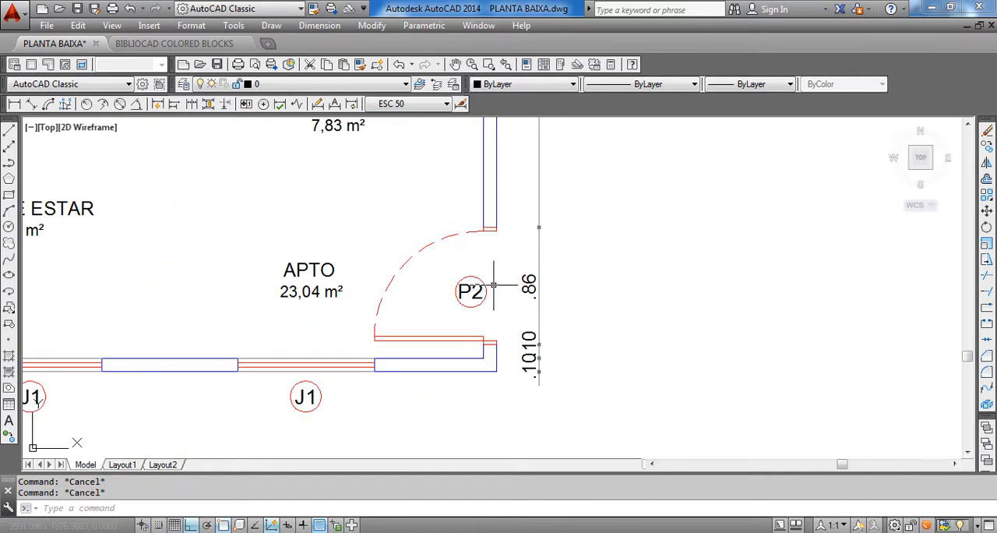
middle_drag(530, 325, 573, 352)
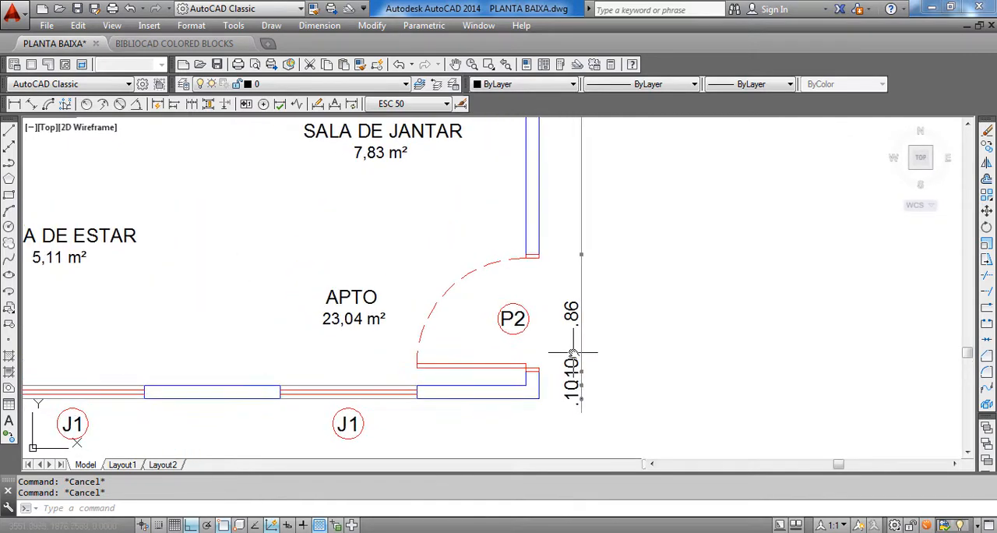
scroll(572, 349, down, 8)
scroll(504, 205, up, 6)
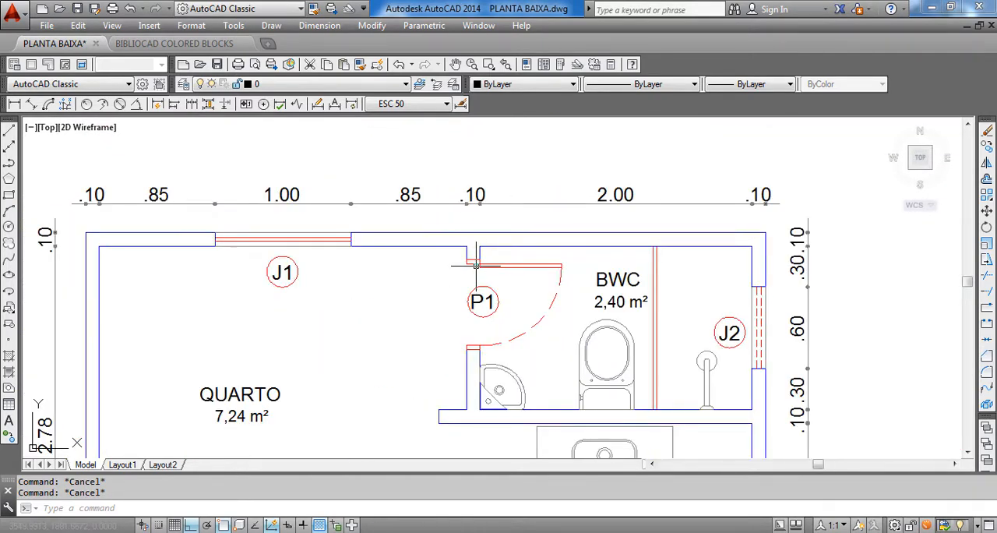
scroll(489, 285, up, 2)
scroll(484, 247, up, 3)
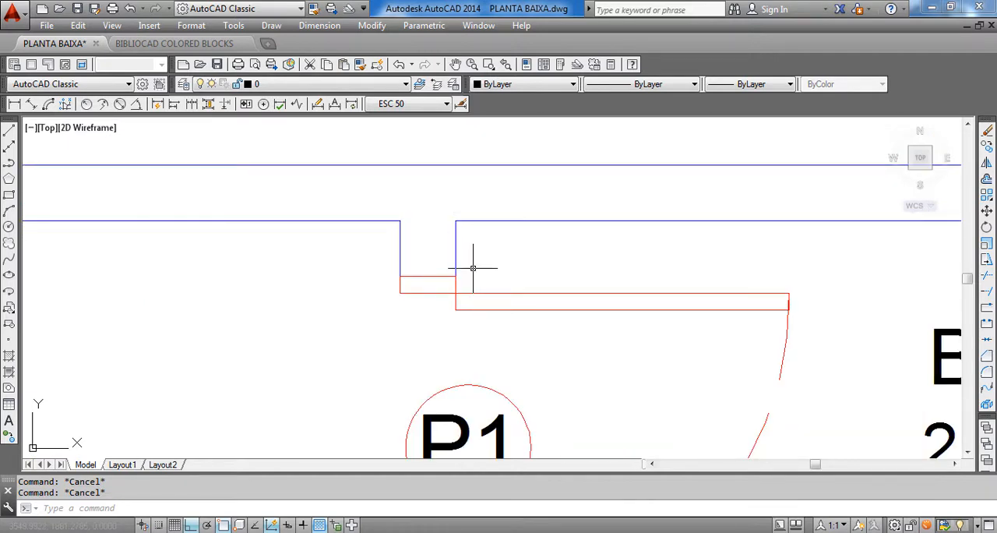
click(503, 285)
click(468, 288)
text(m)
key(Return)
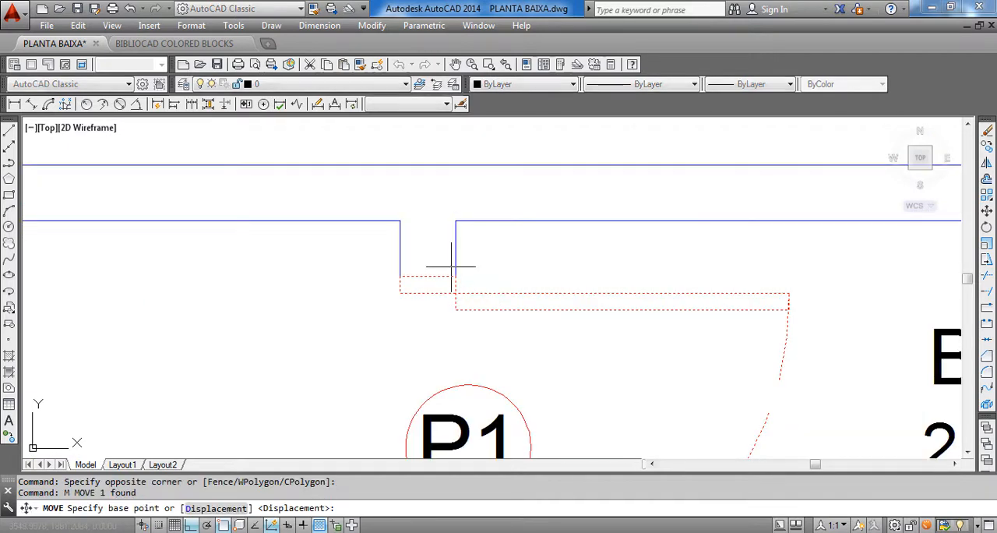
click(455, 276)
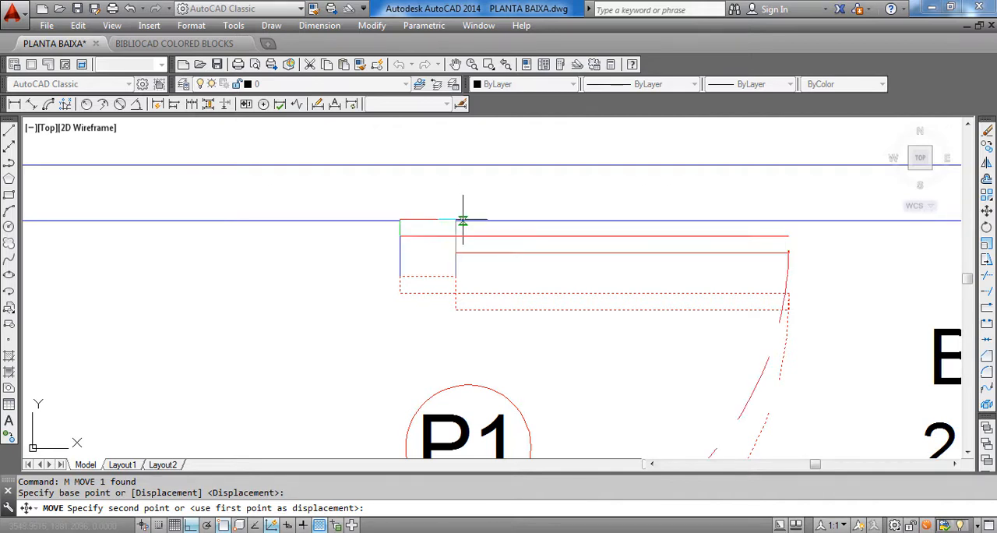
key(Escape)
key(Escape)
scroll(507, 401, down, 3)
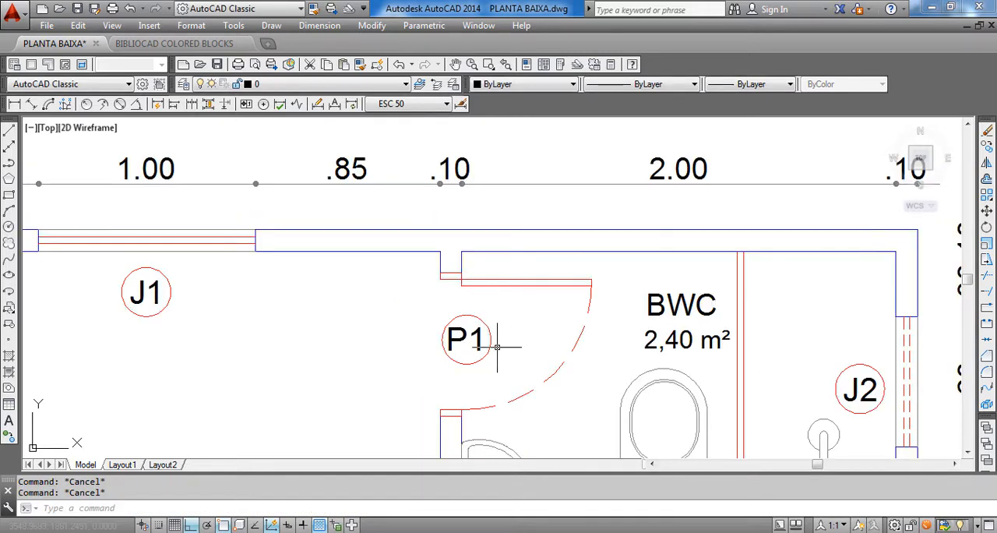
middle_drag(507, 401, 477, 264)
scroll(468, 205, up, 4)
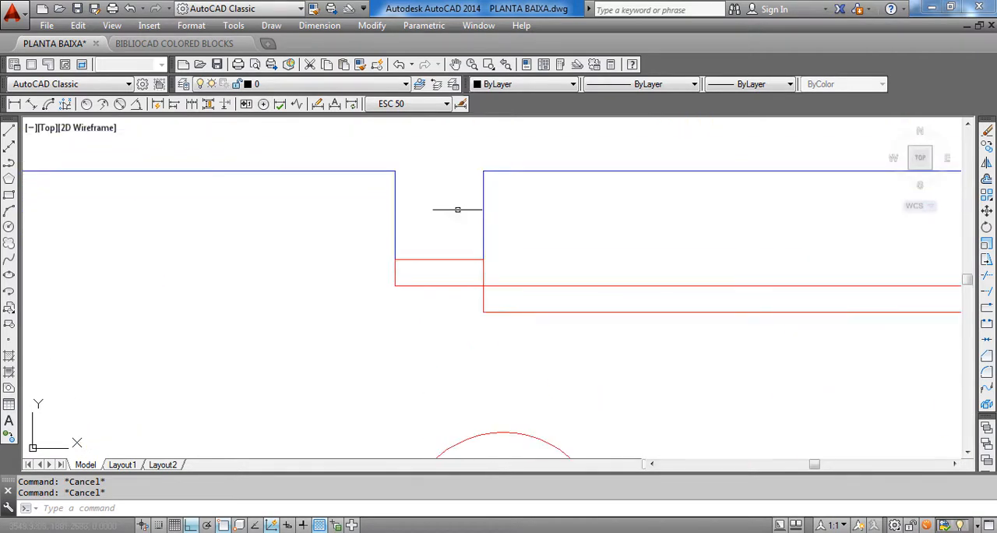
Examine the overlapping dimension texts beside door P2 and compare them with the door and wall geometry
scroll(458, 209, down, 2)
scroll(445, 238, down, 3)
middle_drag(500, 377, 433, 229)
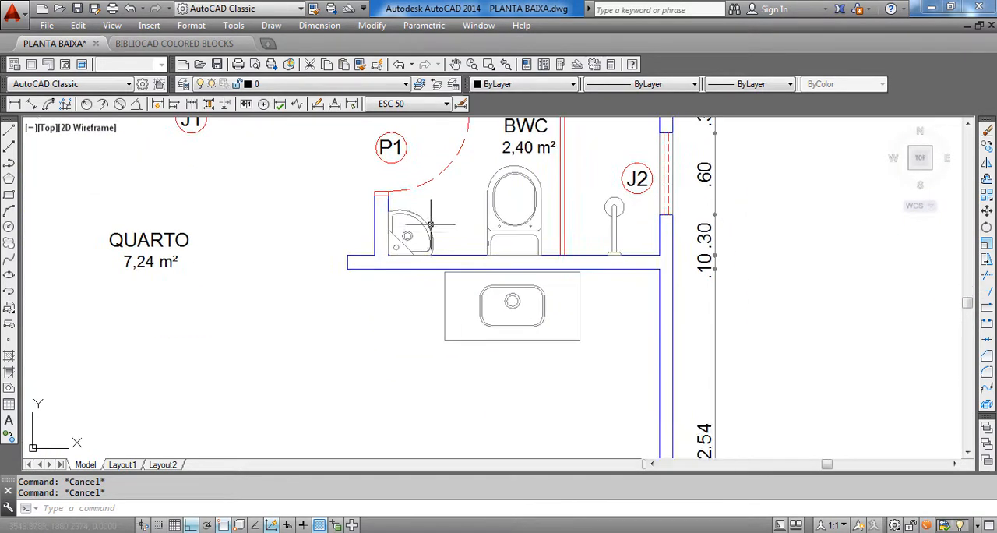
scroll(433, 228, down, 3)
middle_drag(497, 313, 500, 228)
scroll(508, 330, up, 3)
scroll(532, 347, up, 4)
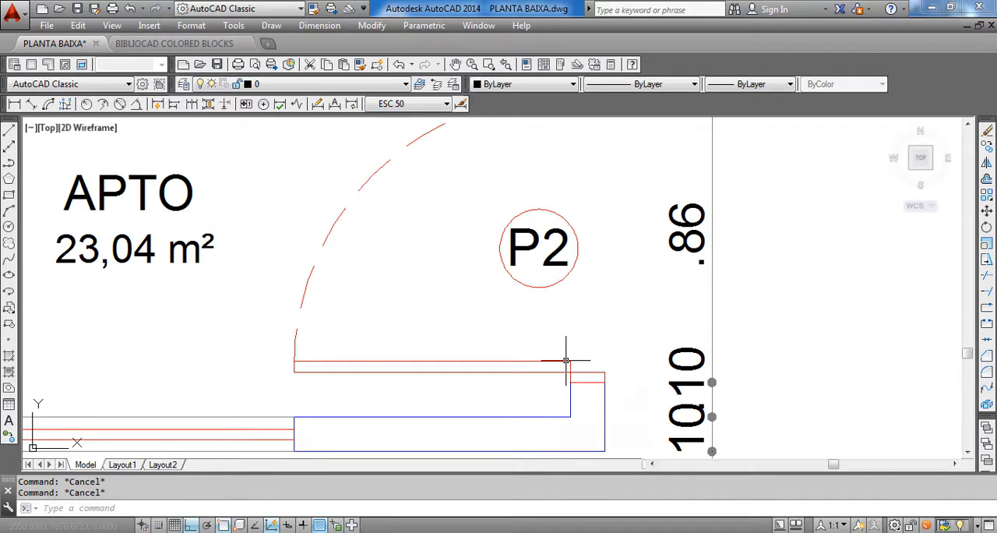
scroll(566, 360, down, 7)
scroll(484, 340, up, 7)
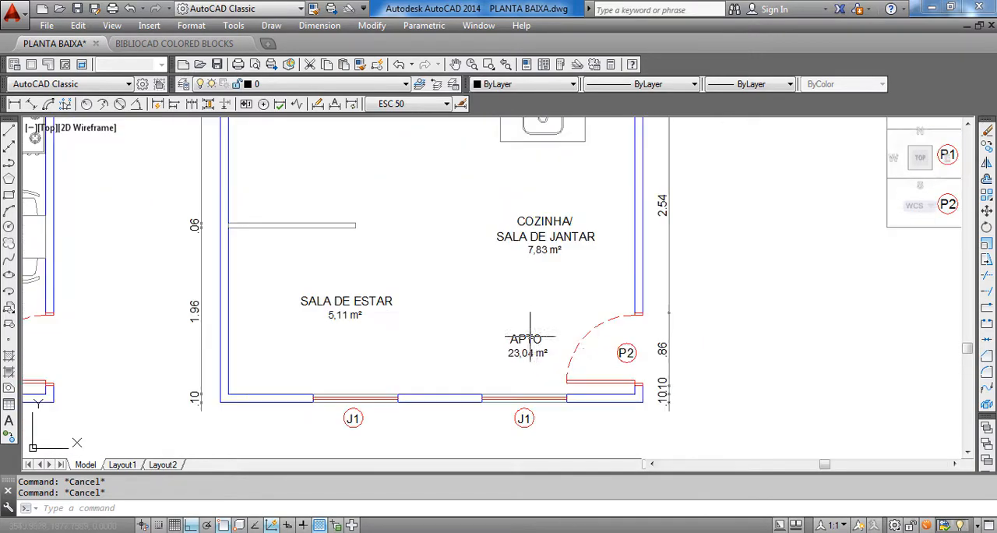
scroll(566, 359, up, 3)
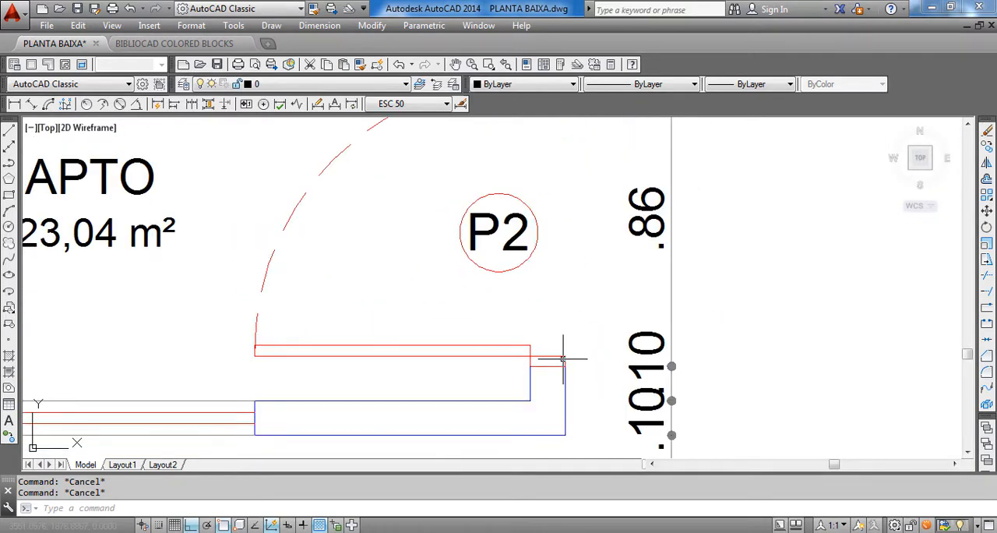
middle_drag(548, 390, 516, 355)
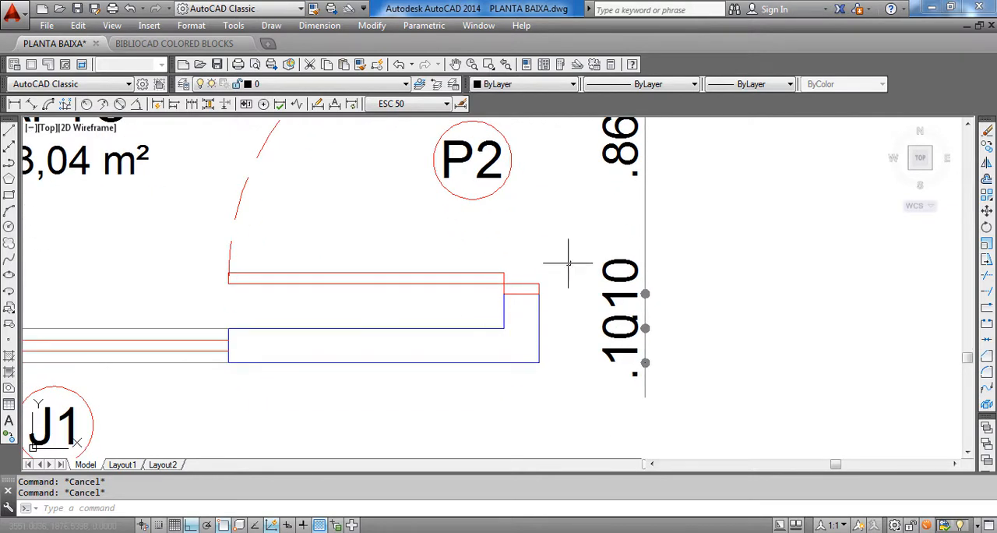
scroll(616, 296, up, 2)
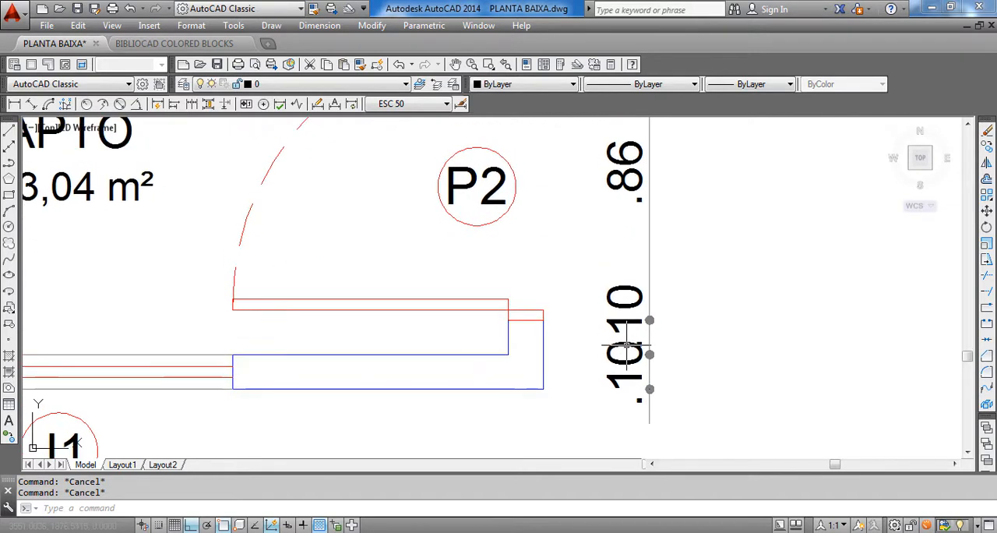
Delete the two overlapping .10 dimensions and the .86 door-opening dimension beside door P2
click(566, 362)
key(Delete)
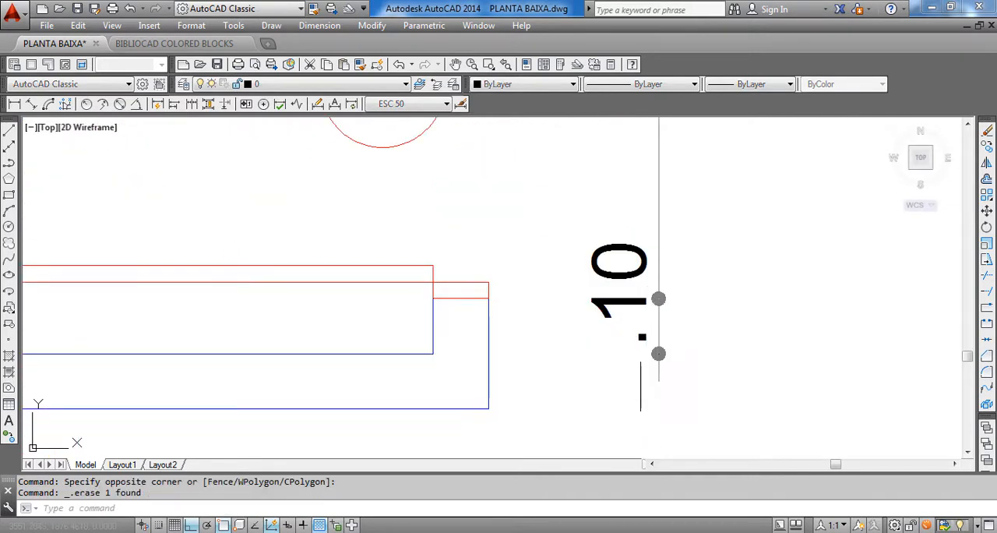
scroll(624, 350, down, 2)
click(626, 354)
click(597, 293)
key(Delete)
scroll(596, 292, down, 4)
click(606, 241)
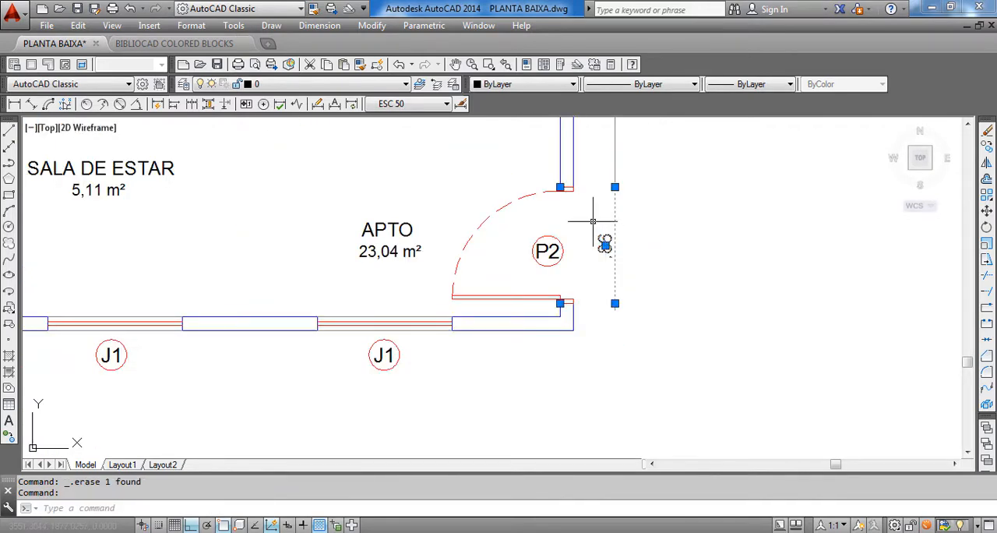
key(Delete)
Stretch the kitchen's outer-wall dimension past door P2 down to the inner corner of the plan's bottom wall
scroll(605, 262, down, 4)
scroll(584, 290, up, 2)
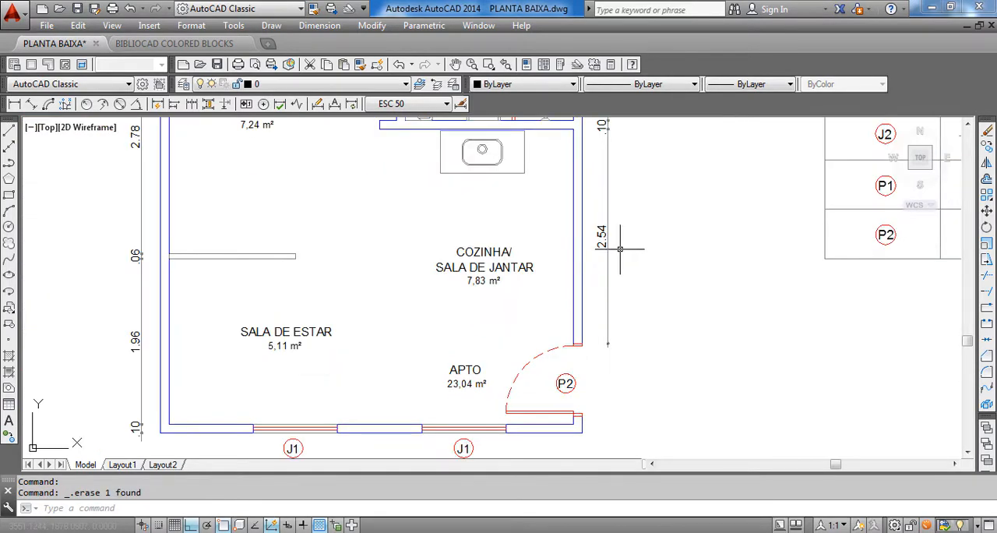
click(623, 224)
click(587, 258)
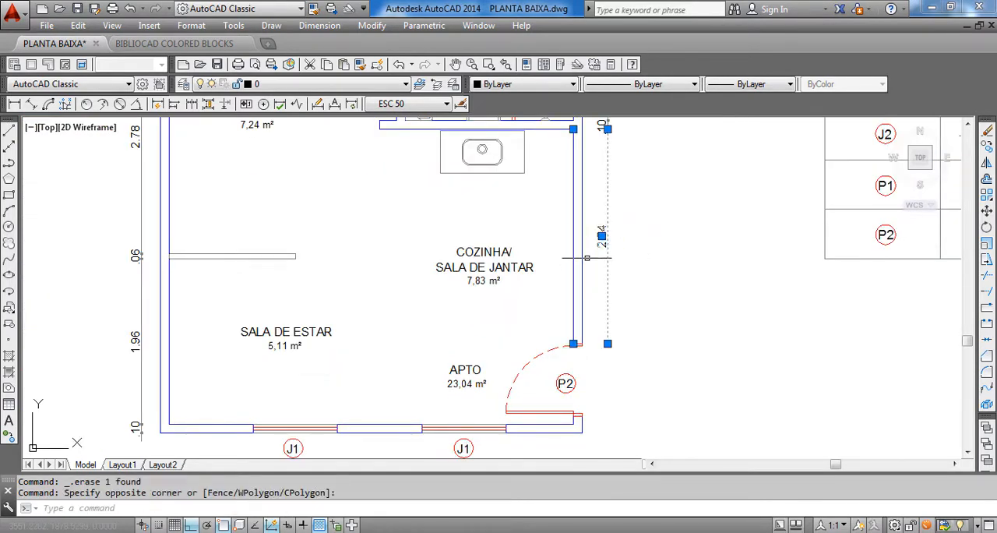
click(574, 343)
scroll(570, 418, up, 4)
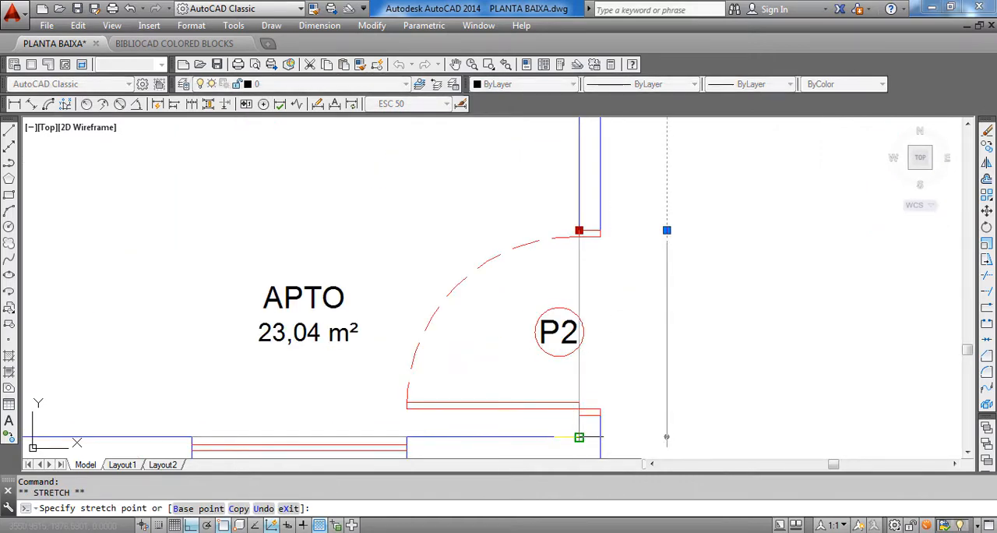
click(579, 437)
scroll(576, 431, down, 4)
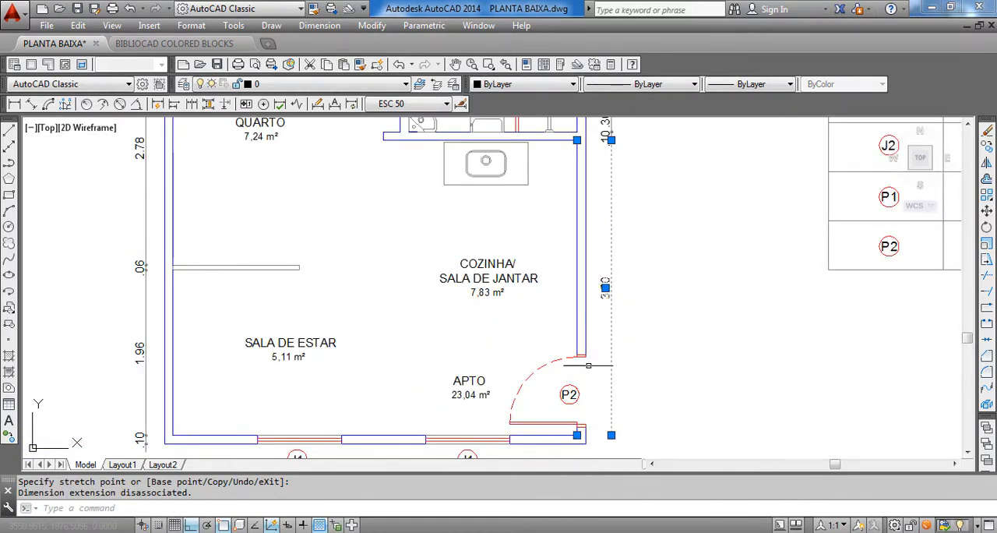
scroll(586, 379, down, 4)
scroll(581, 399, up, 5)
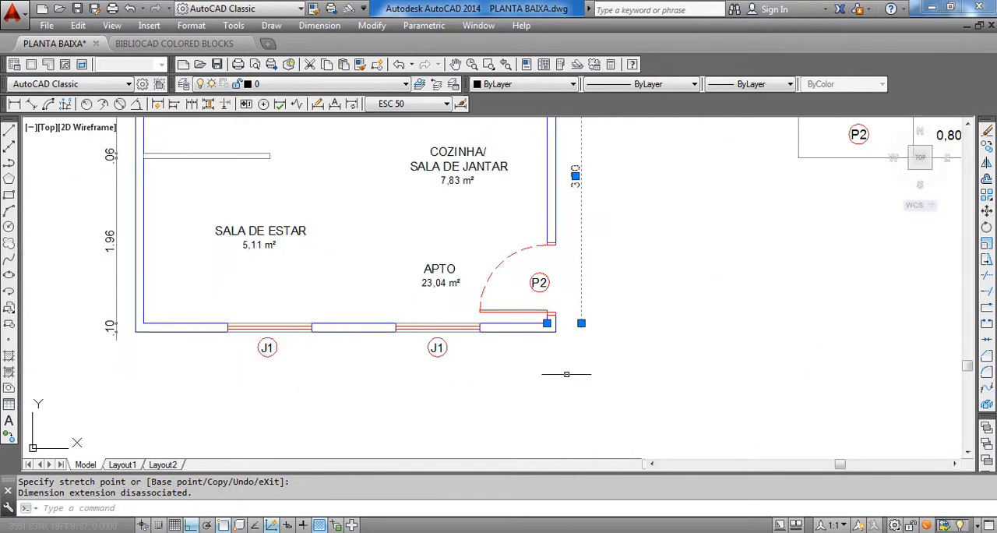
key(Escape)
Continue the dimension chain beside door P2 across the bottom wall's thickness to the plan's outer corner
scroll(589, 348, up, 6)
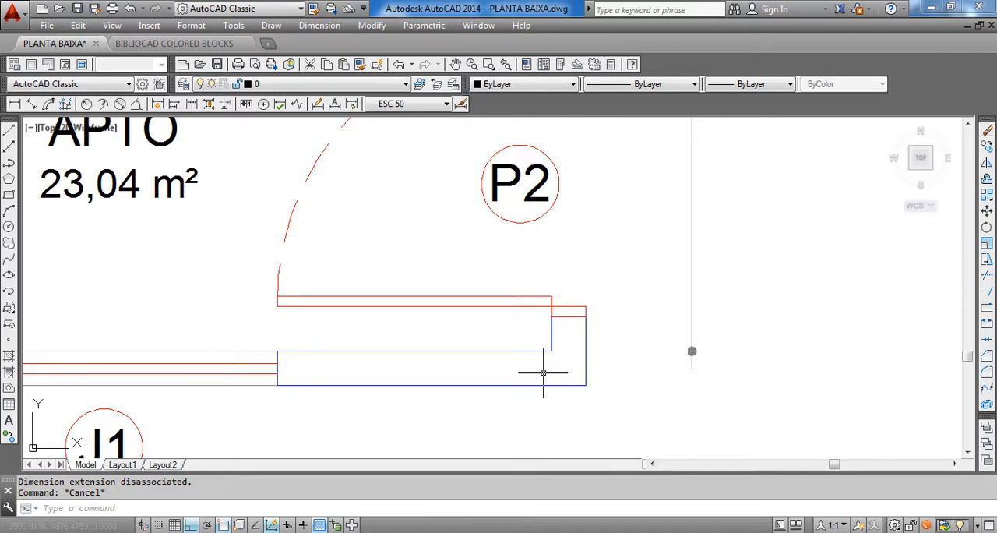
scroll(463, 366, down, 3)
click(320, 25)
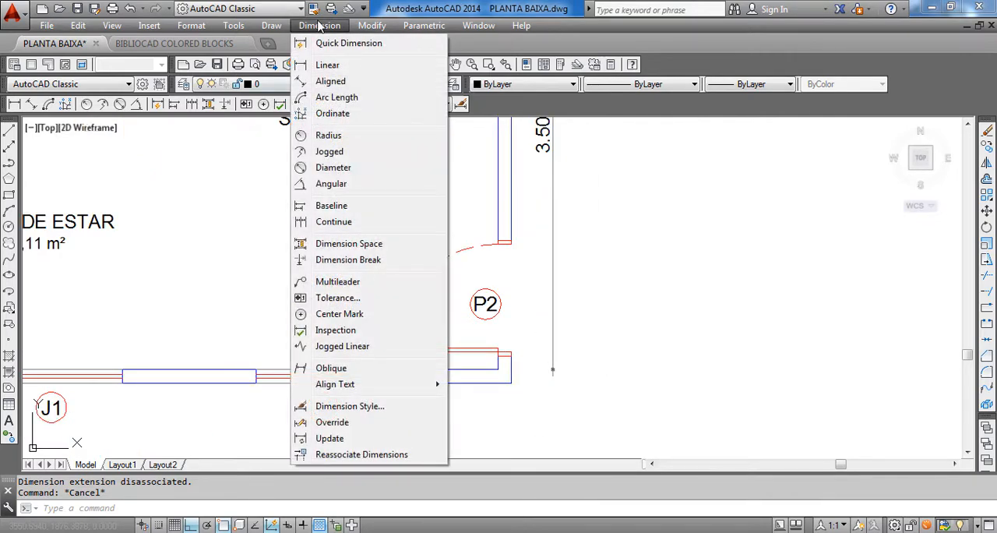
click(334, 223)
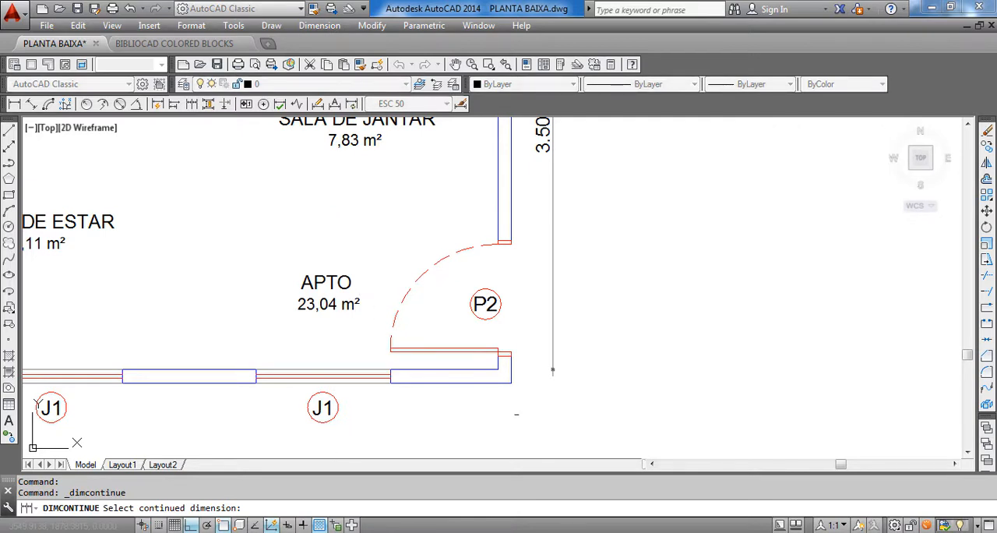
scroll(516, 403, down, 4)
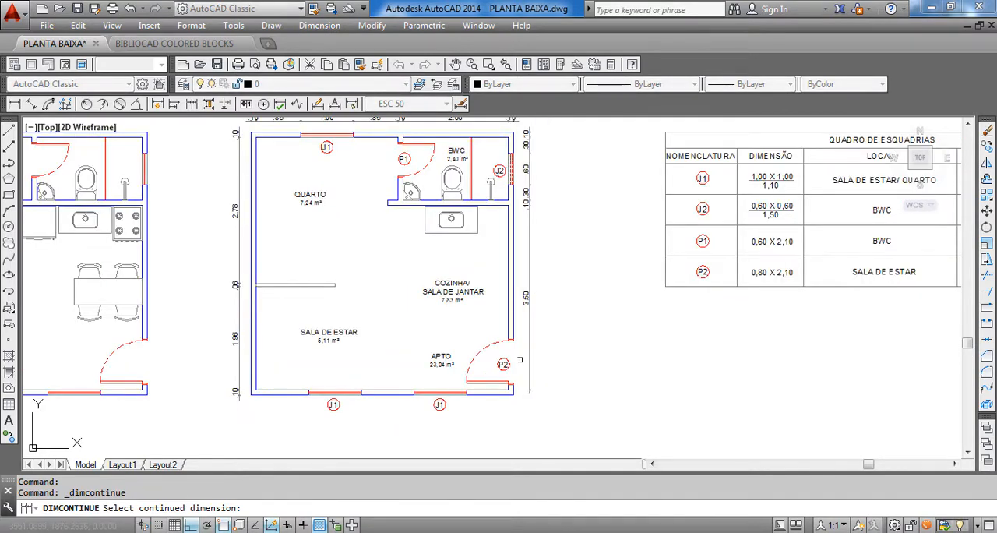
scroll(549, 349, up, 3)
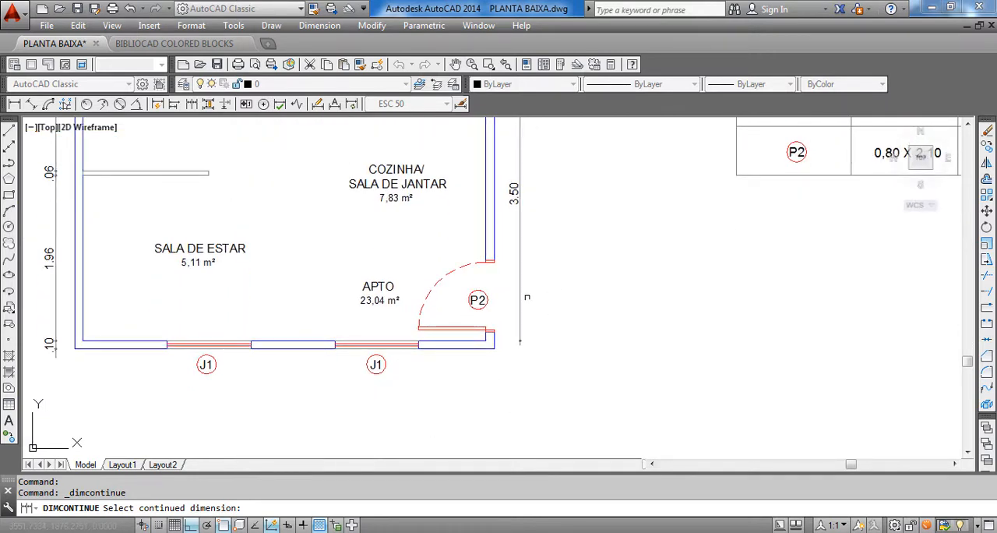
click(521, 282)
scroll(499, 366, up, 4)
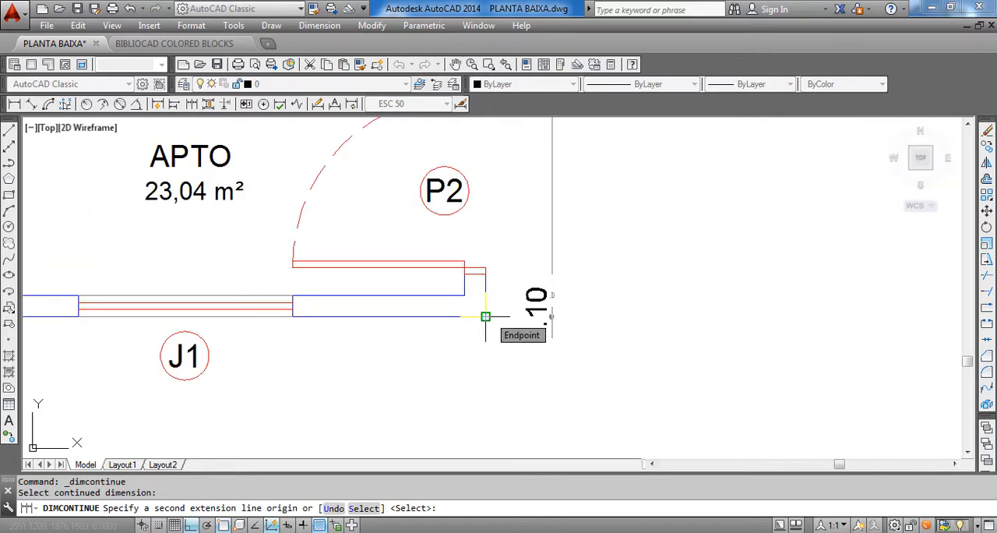
click(486, 316)
scroll(499, 368, down, 4)
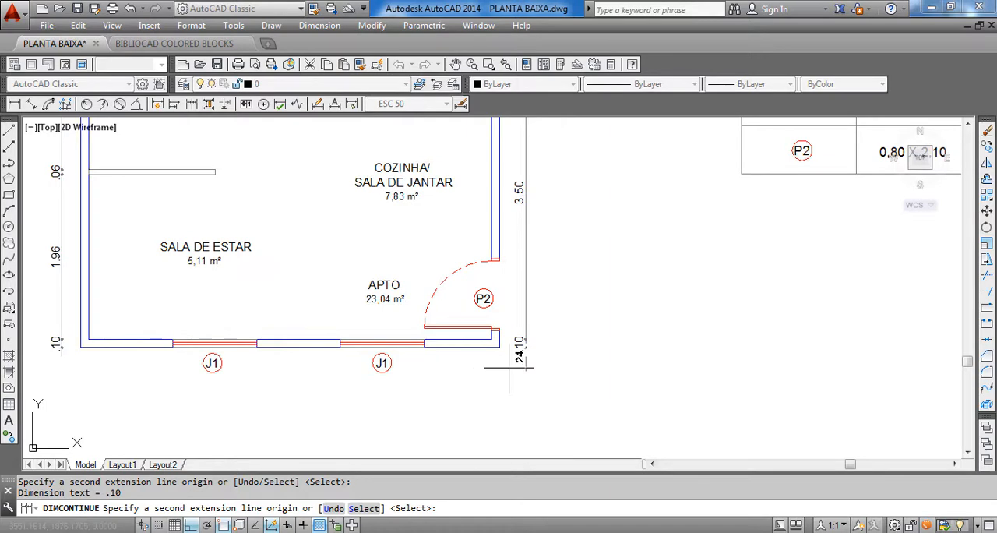
key(Escape)
Add a horizontal linear dimension for the left wall's thickness, placed just below the plan's lower-left corner
scroll(483, 366, down, 5)
scroll(467, 350, up, 4)
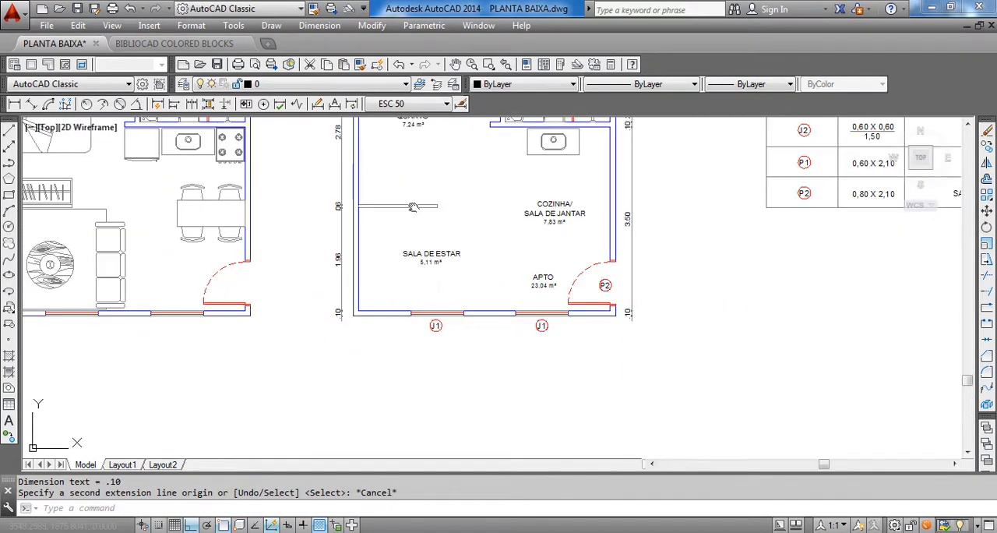
middle_drag(413, 206, 392, 262)
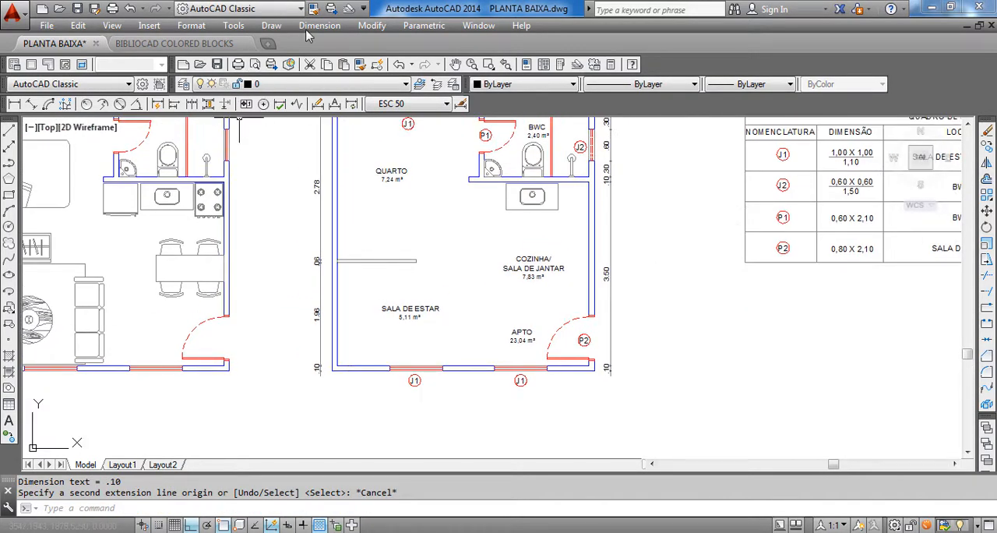
click(320, 25)
click(316, 67)
scroll(351, 386, up, 4)
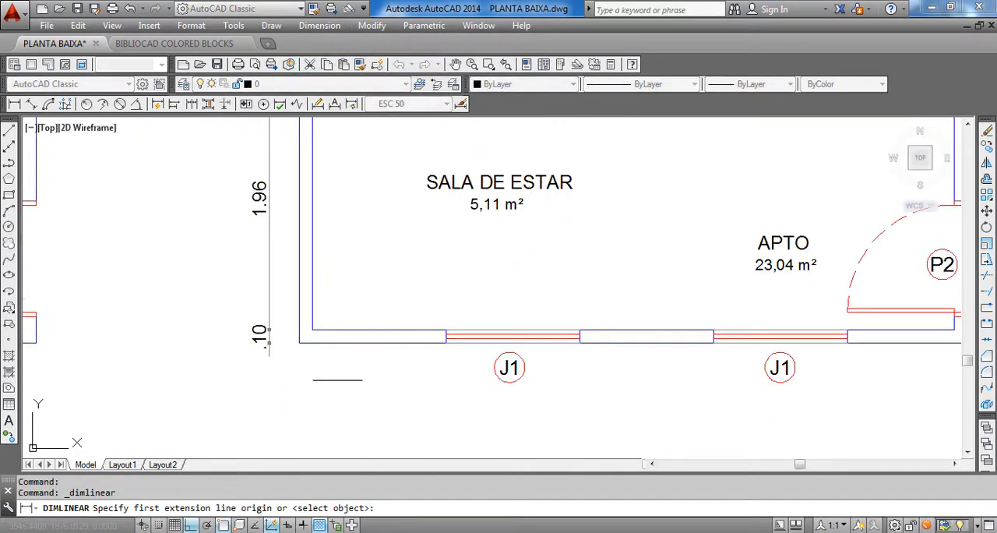
scroll(299, 325, up, 5)
click(300, 289)
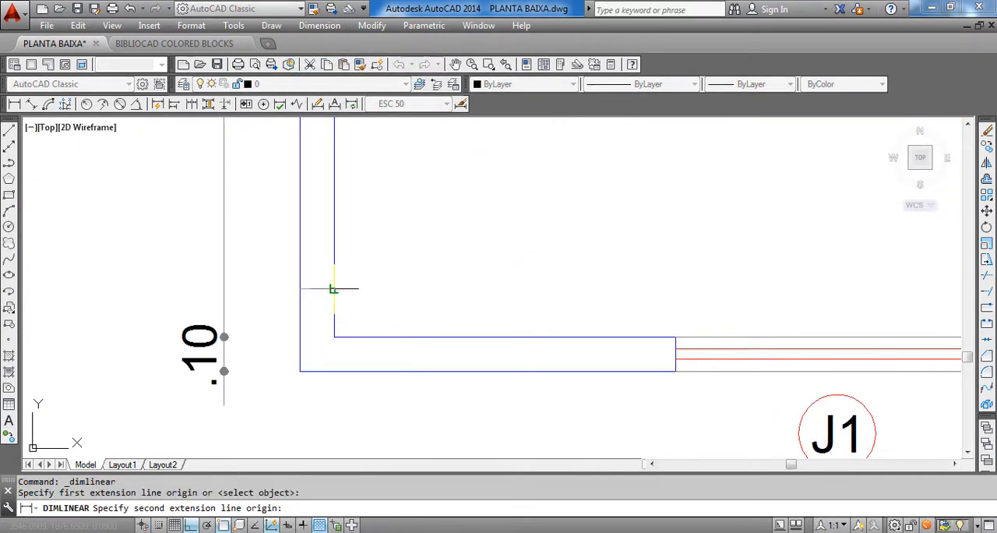
click(335, 337)
scroll(344, 345, down, 4)
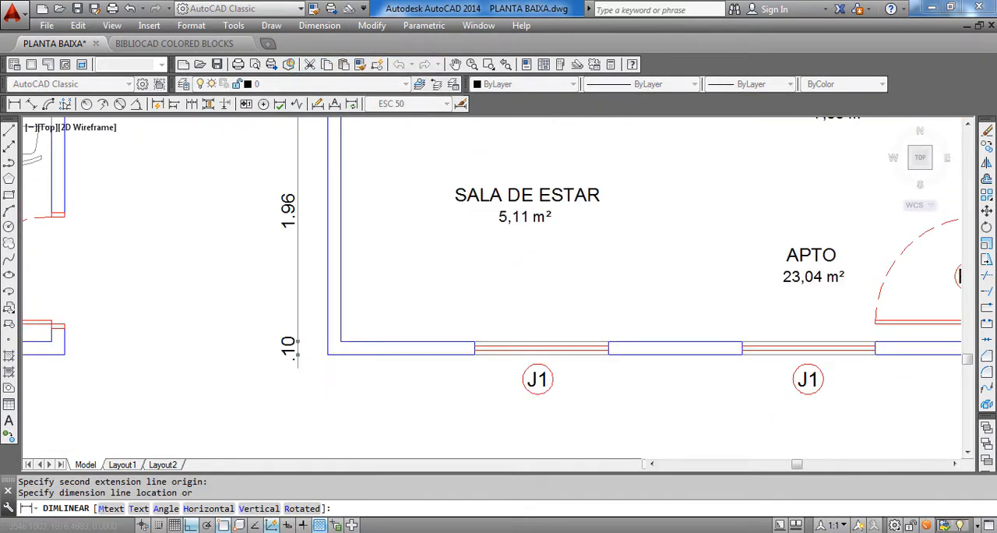
scroll(357, 413, up, 4)
scroll(367, 392, down, 5)
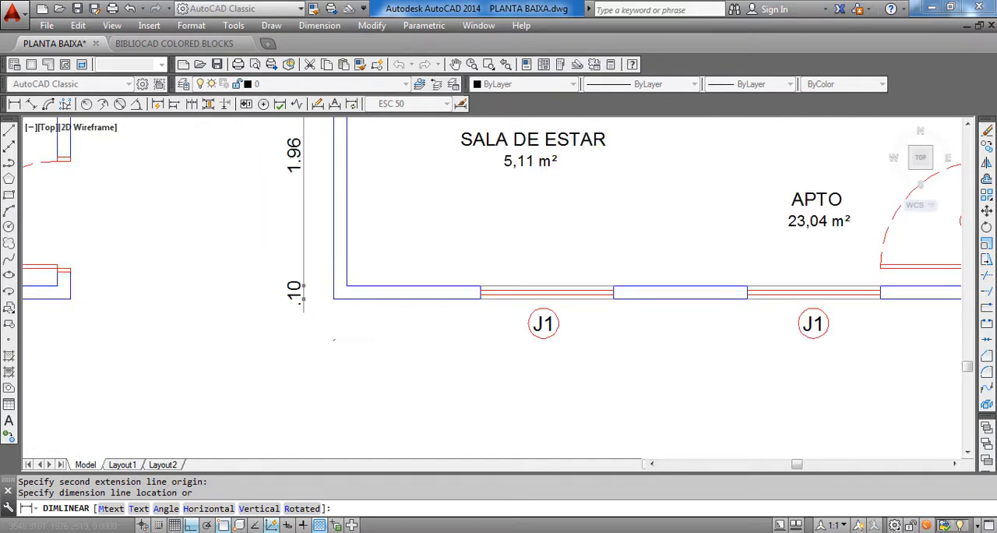
scroll(363, 352, up, 5)
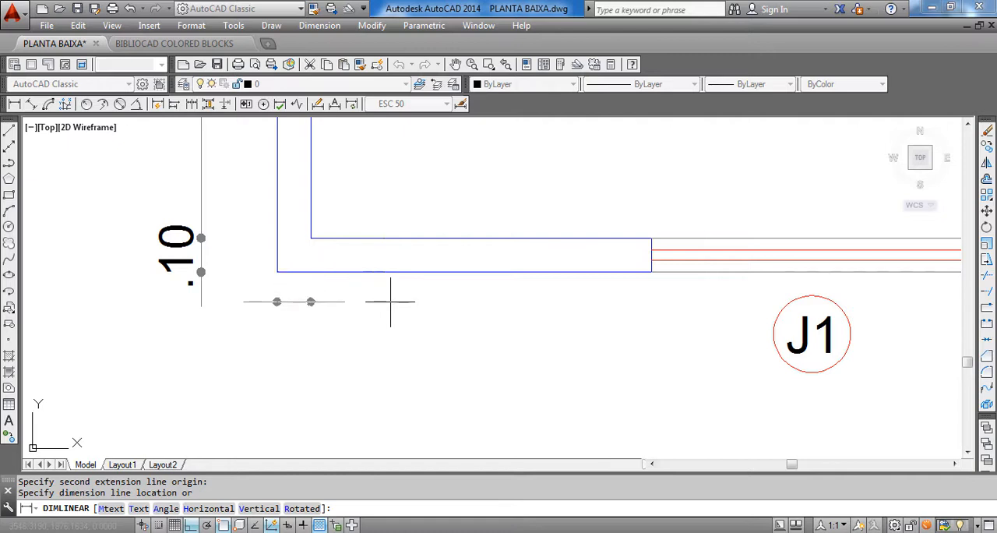
click(392, 347)
Continue the bottom dimension chain across the first wall segment and the left J1 window
click(329, 26)
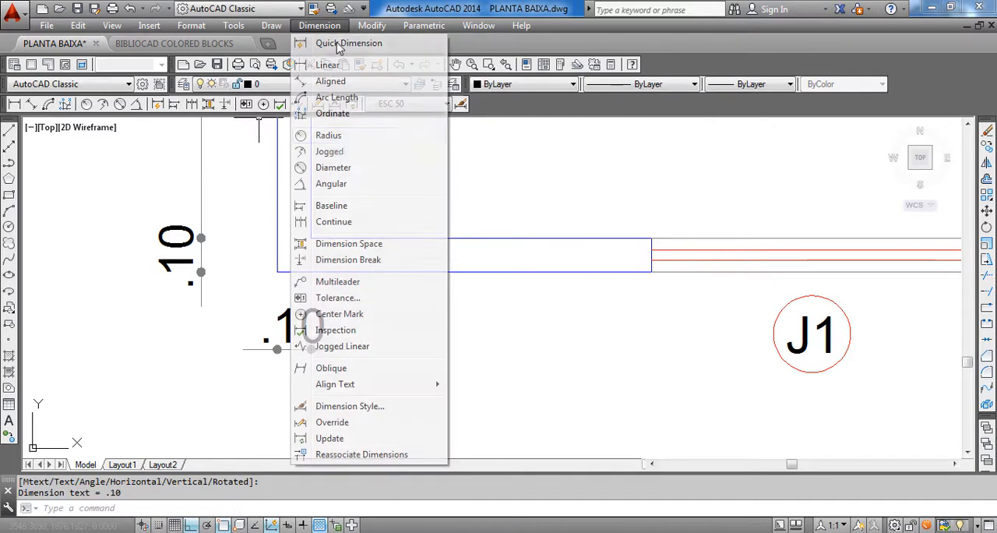
click(360, 221)
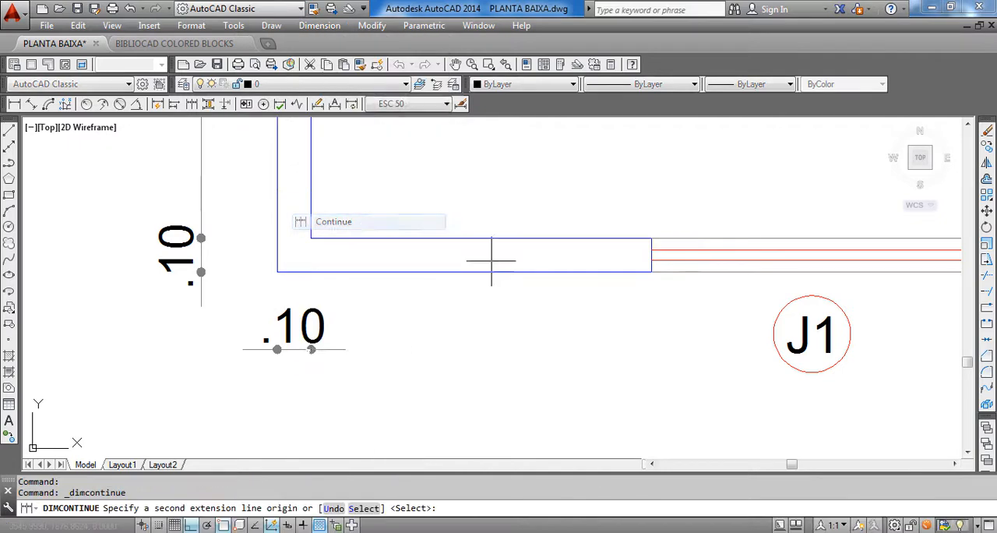
click(652, 272)
scroll(647, 276, down, 2)
middle_drag(719, 326, 410, 372)
scroll(522, 335, up, 2)
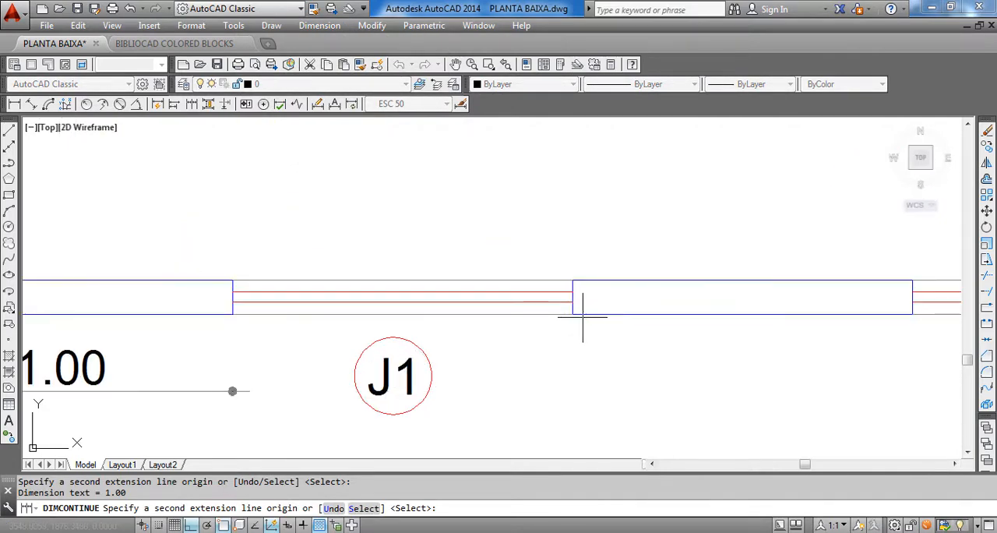
click(574, 314)
scroll(574, 314, down, 2)
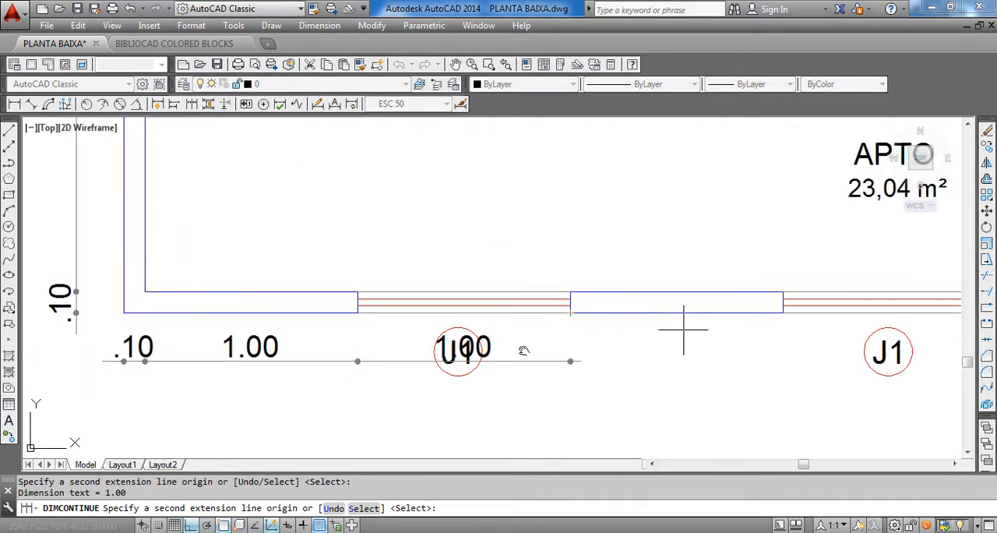
Continue the bottom dimension chain across the wall segment between the windows and the right J1 window
middle_drag(523, 351, 336, 375)
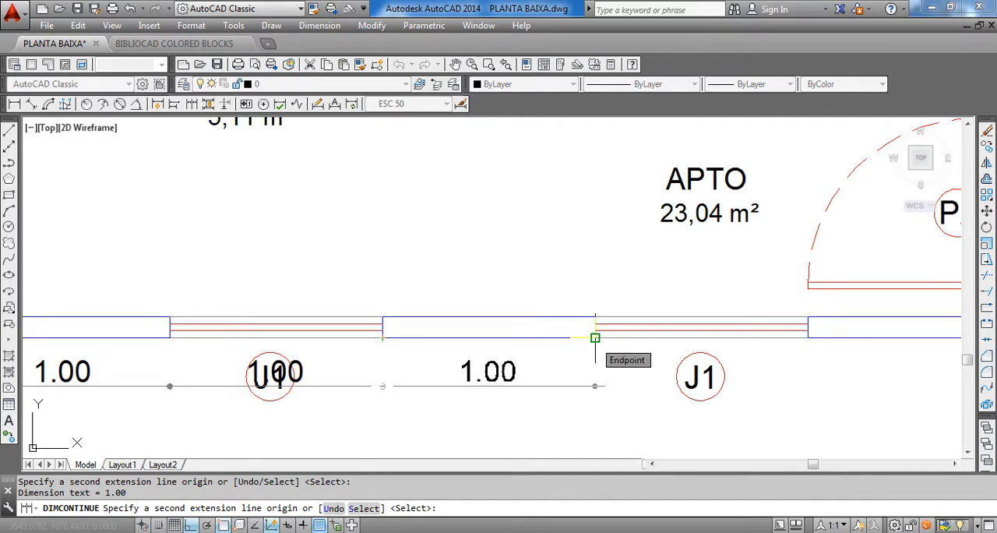
click(595, 338)
scroll(595, 339, down, 3)
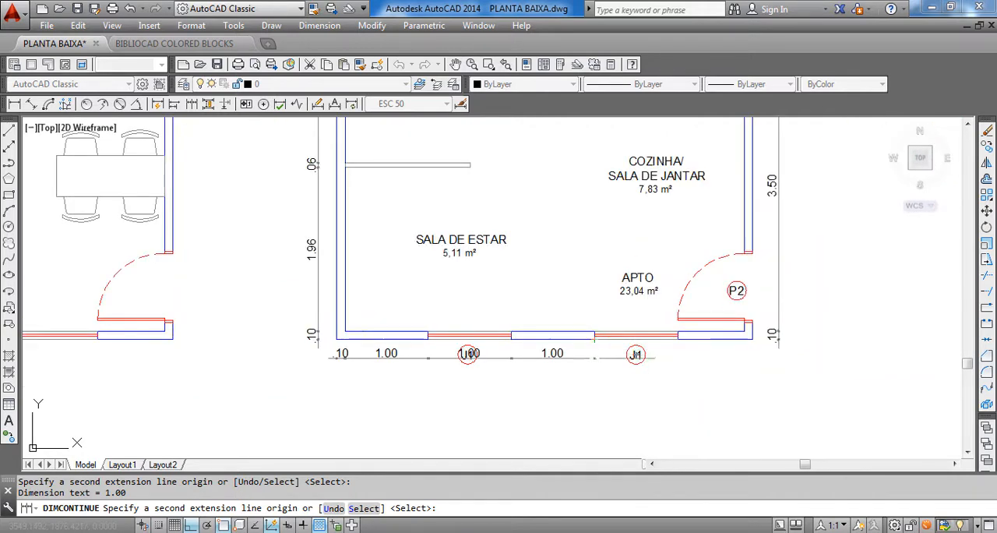
scroll(623, 359, up, 2)
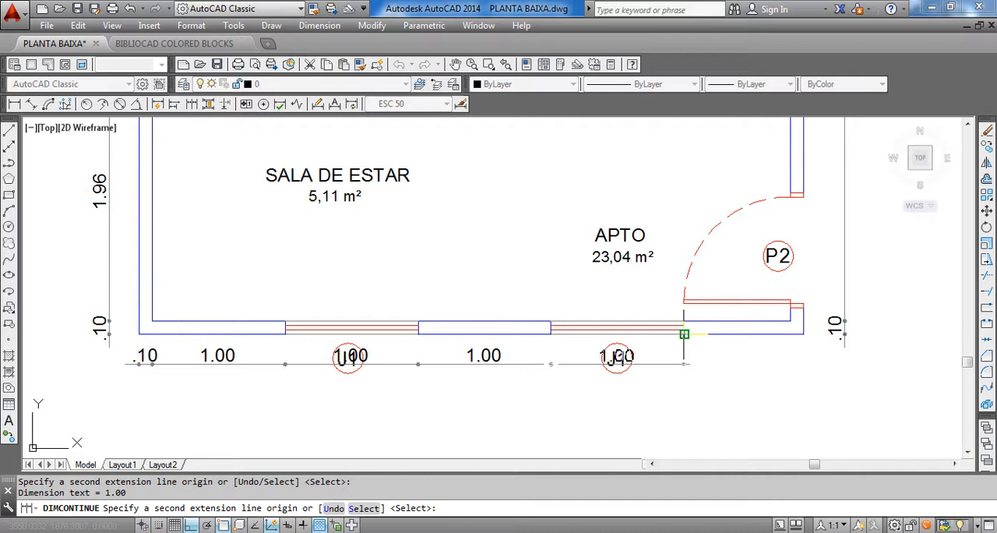
click(684, 333)
Complete the bottom dimension chain to the right wall's inner corner and across its thickness to the outer corner
scroll(812, 312, up, 2)
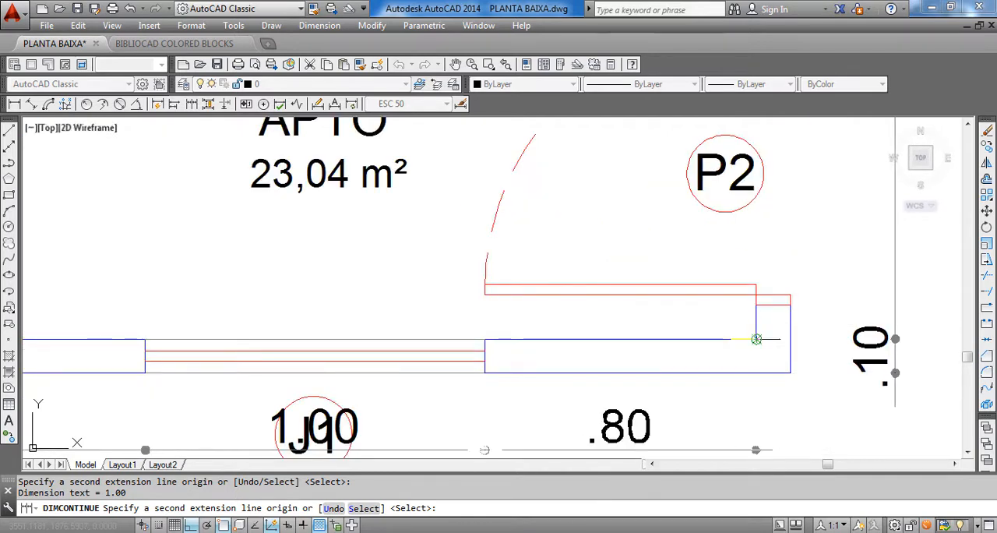
click(757, 339)
click(791, 368)
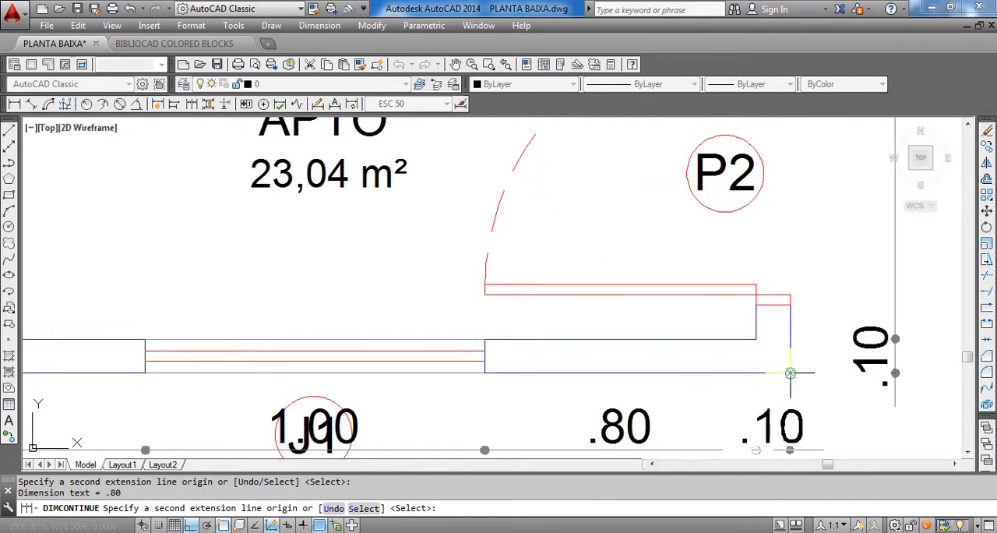
scroll(790, 373, down, 4)
key(Escape)
key(Escape)
Move both J1 window tags with their circles straight up from the bottom dimension chain to inside the plan, above the windows
scroll(623, 448, up, 3)
click(642, 425)
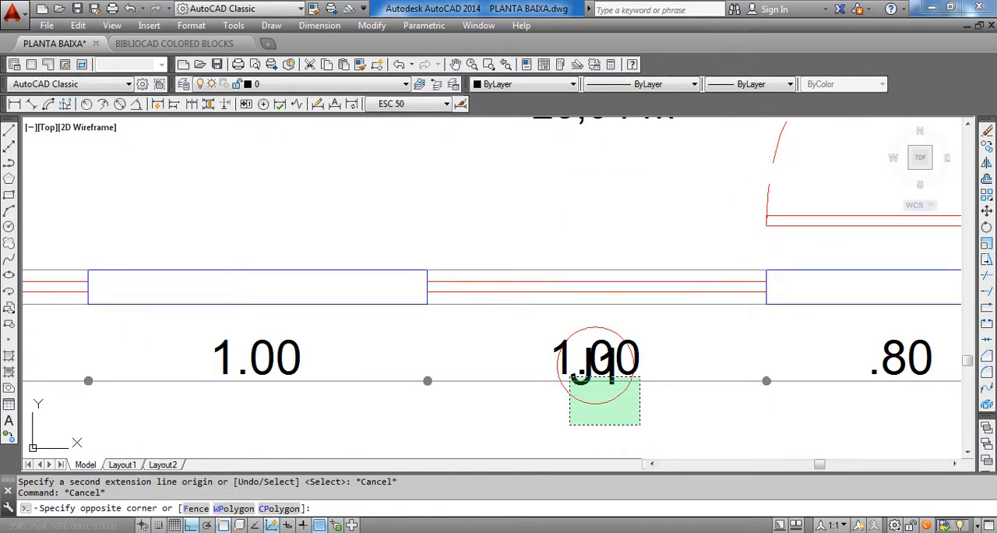
scroll(569, 376, up, 4)
click(572, 390)
scroll(671, 374, down, 4)
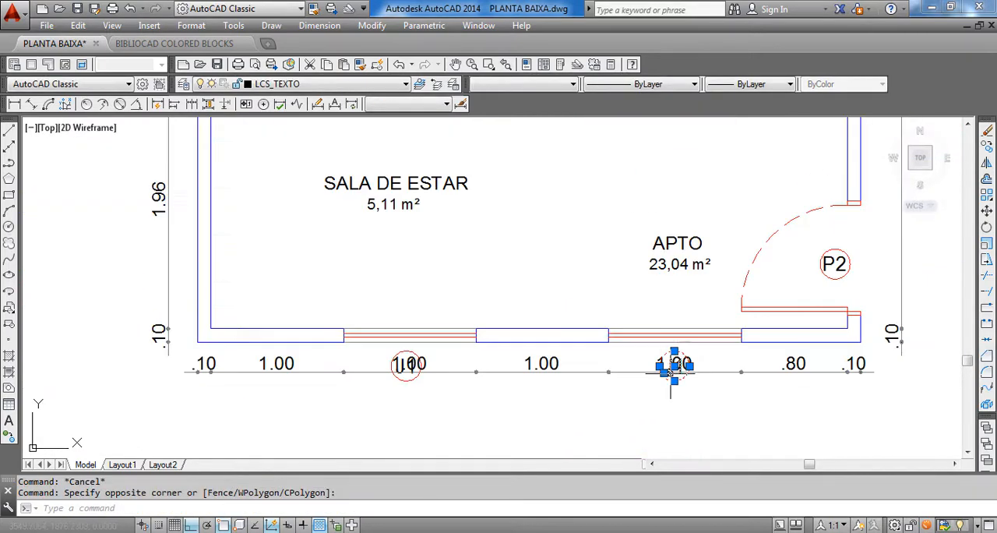
scroll(483, 372, up, 2)
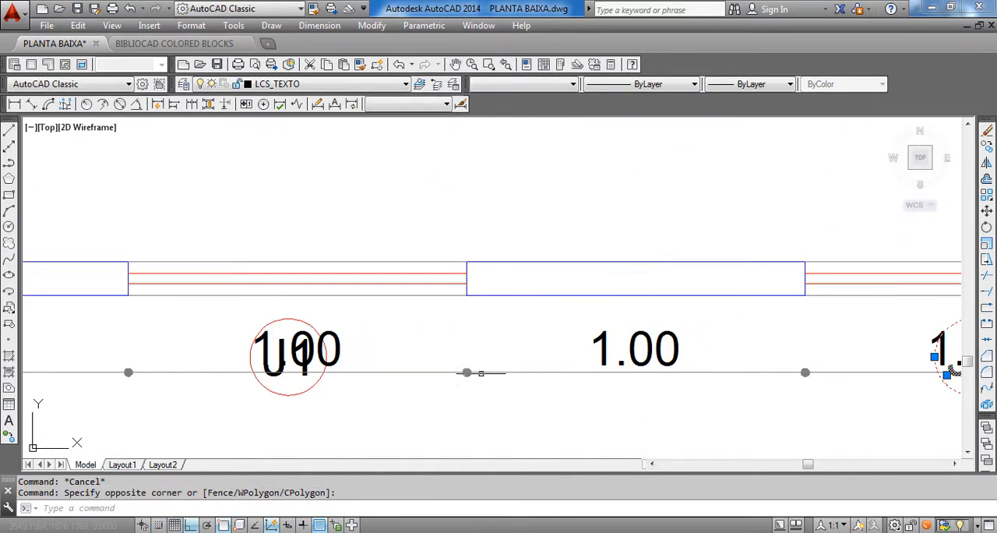
scroll(382, 406, up, 1)
middle_drag(307, 421, 570, 405)
scroll(636, 392, up, 1)
click(635, 388)
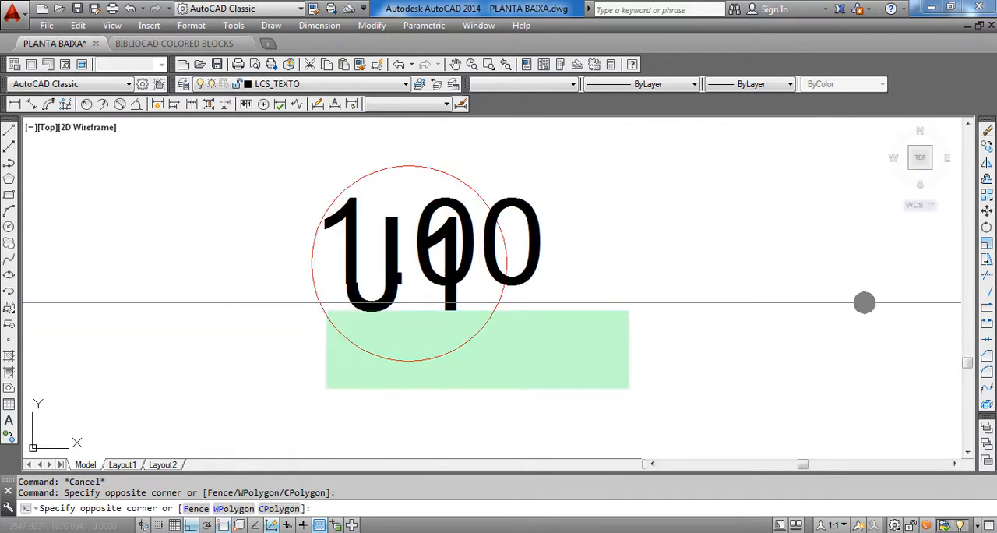
scroll(325, 310, up, 1)
click(325, 309)
scroll(538, 306, down, 1)
scroll(538, 312, down, 5)
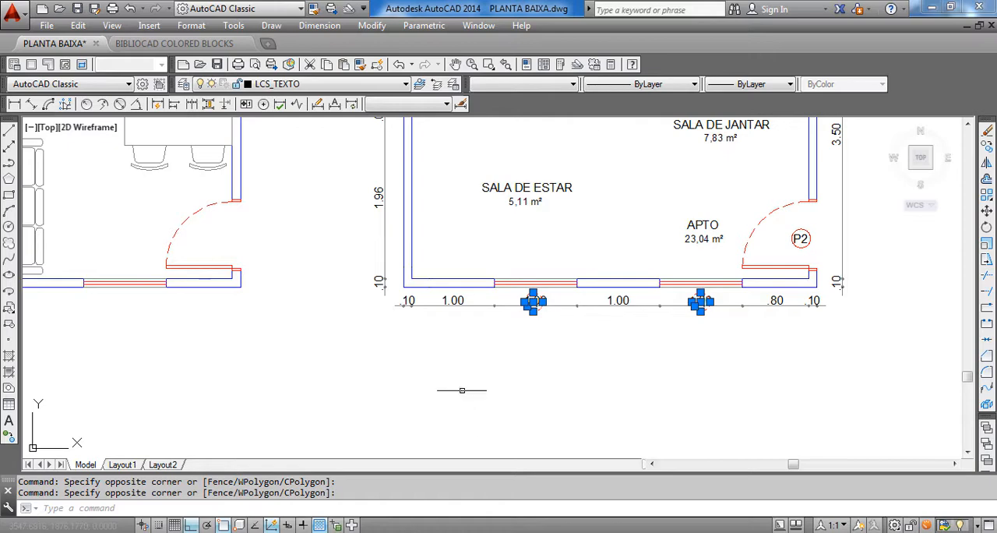
text(m)
key(Return)
scroll(457, 351, up, 2)
click(484, 359)
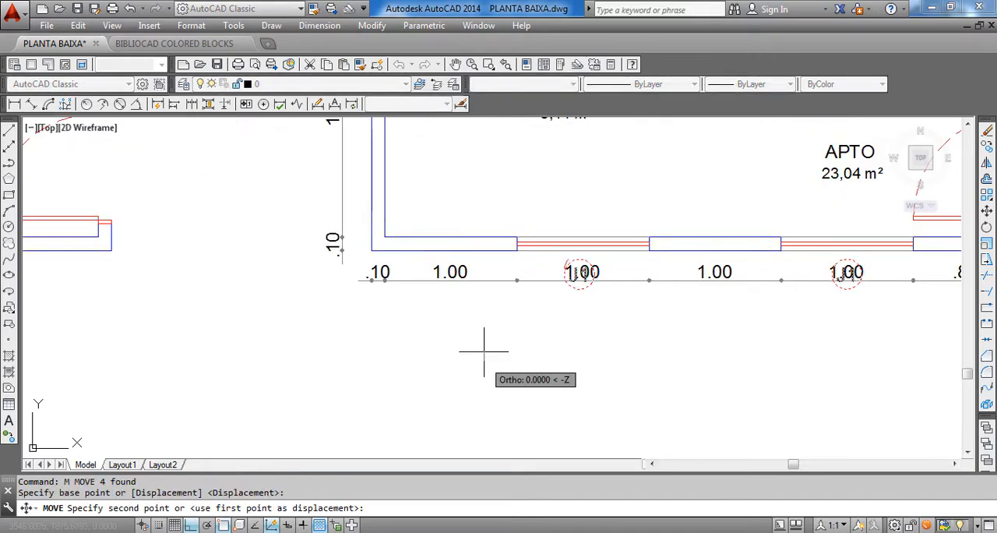
click(484, 298)
Review the dimensioned plan around QUARTO and BWC and compare it with the reference plan for missing interior dimensions
scroll(478, 361, down, 10)
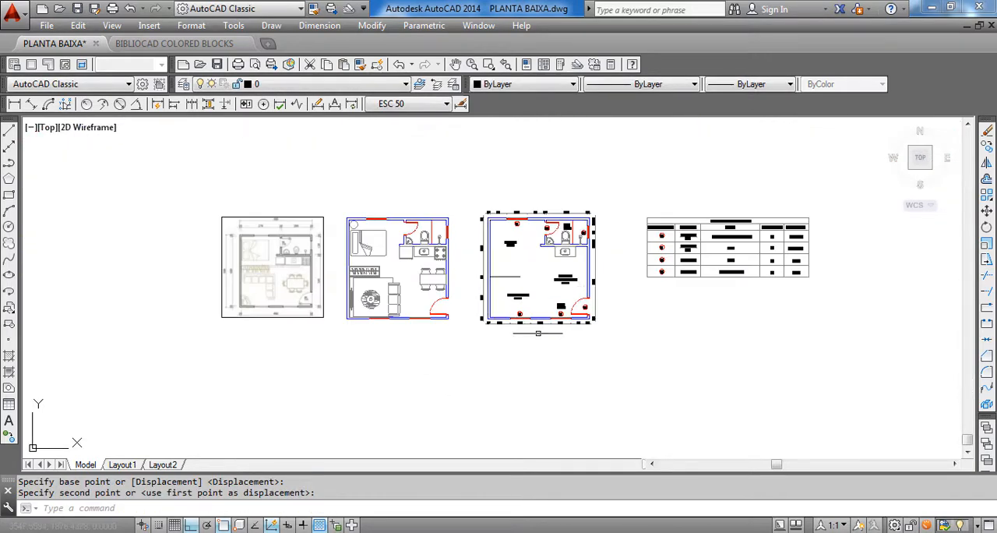
scroll(574, 282, up, 3)
scroll(546, 233, down, 2)
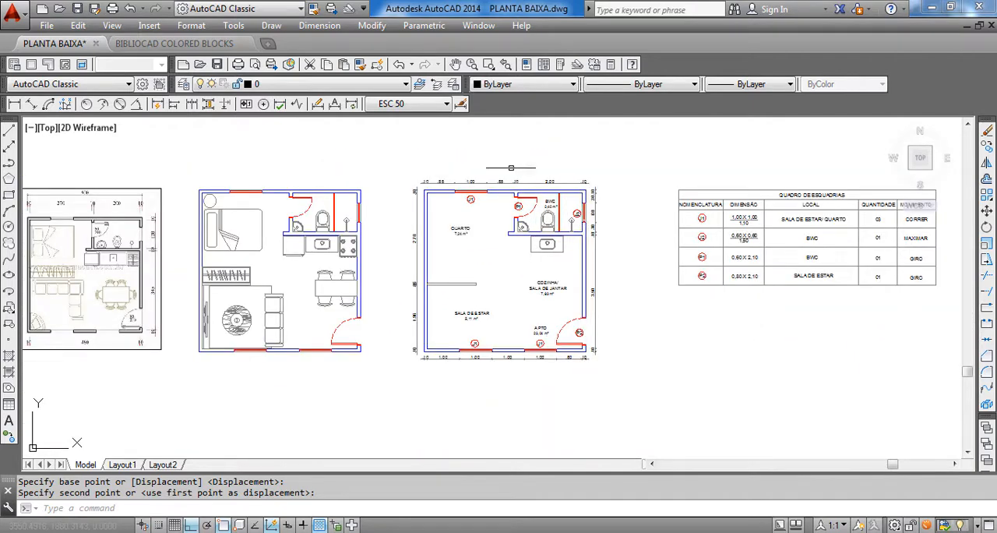
scroll(427, 274, up, 2)
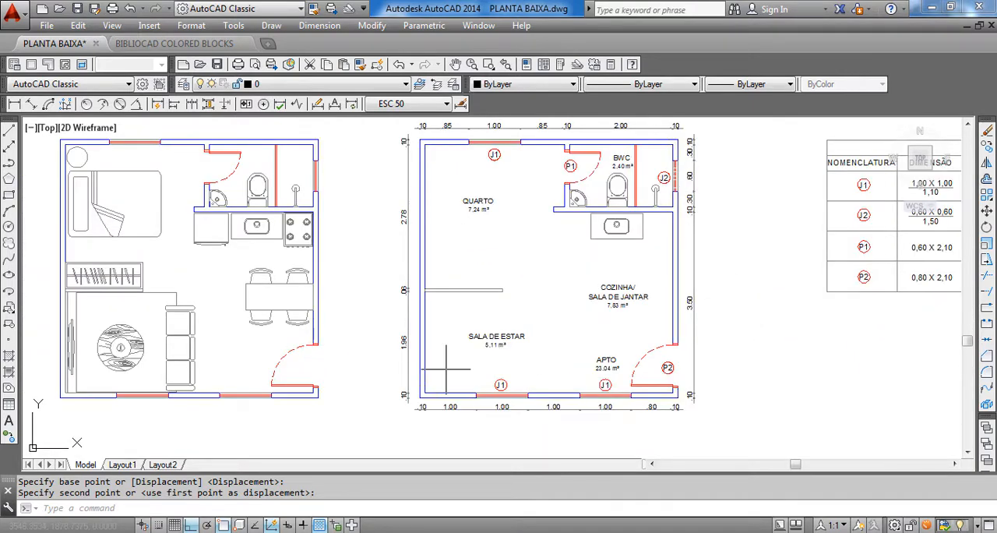
middle_drag(650, 202, 612, 260)
scroll(565, 329, up, 2)
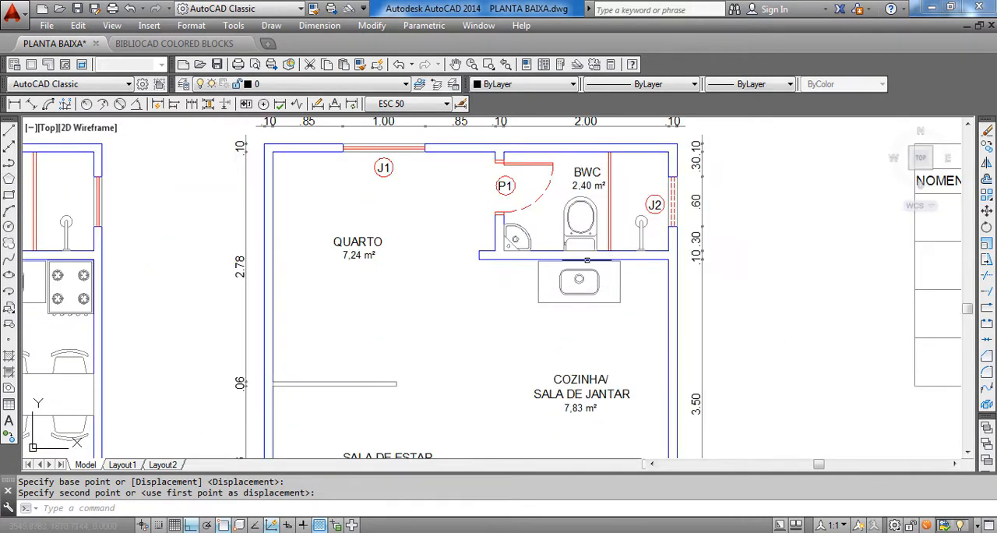
scroll(586, 259, down, 3)
scroll(622, 179, up, 1)
scroll(620, 226, up, 2)
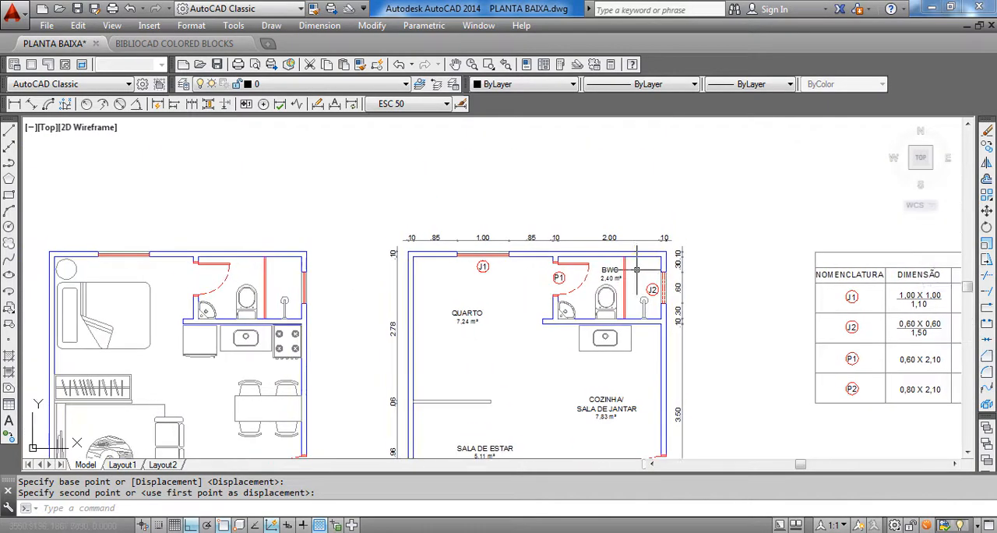
middle_drag(569, 340, 569, 277)
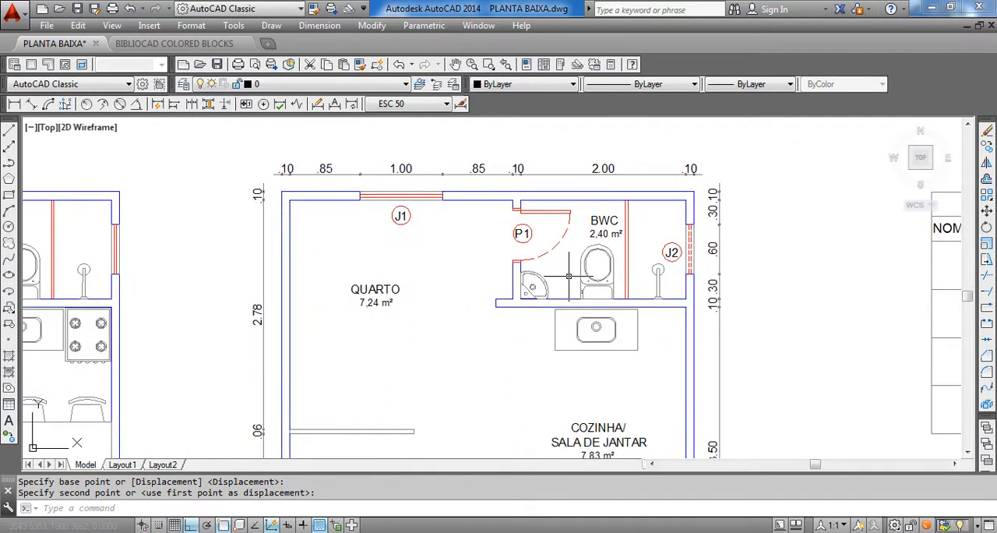
scroll(456, 227, up, 2)
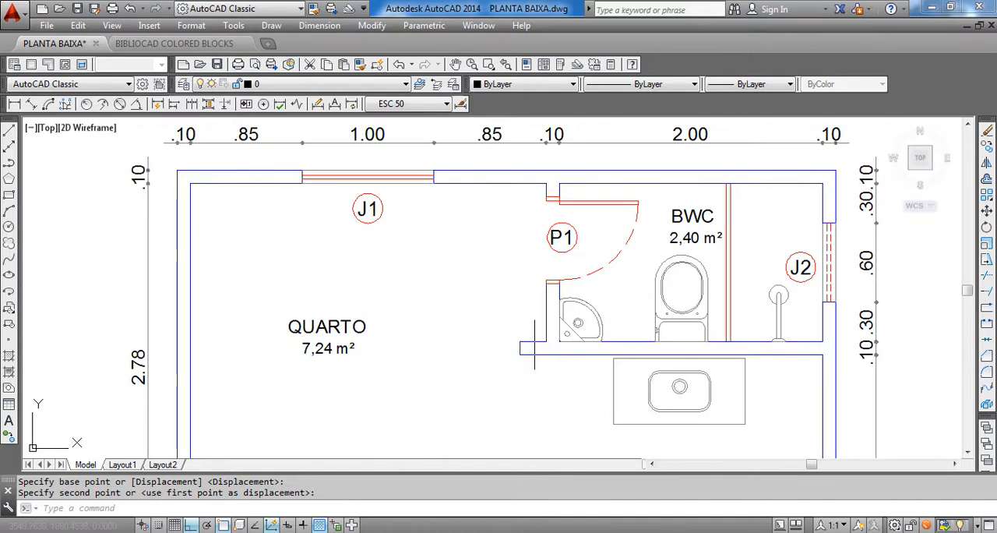
scroll(544, 339, down, 5)
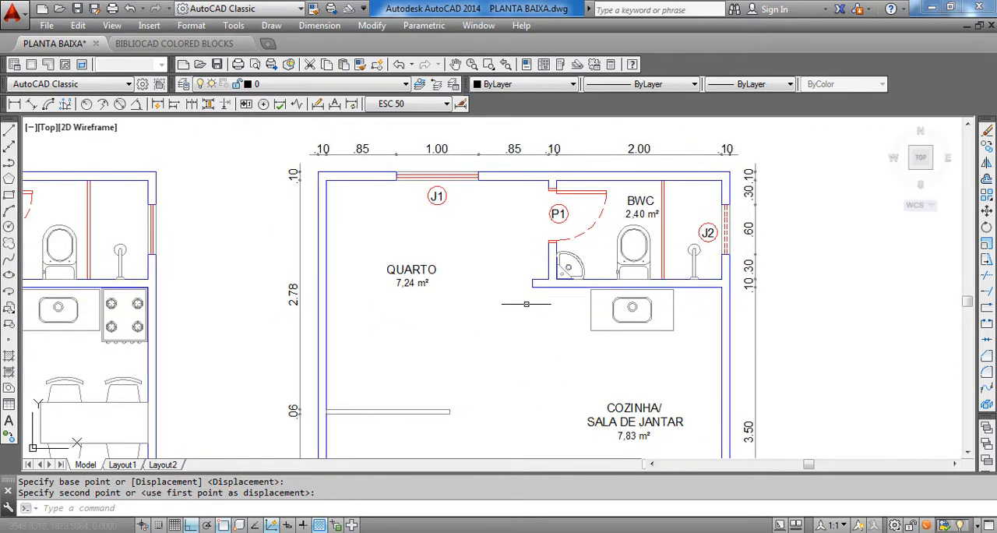
scroll(312, 323, up, 2)
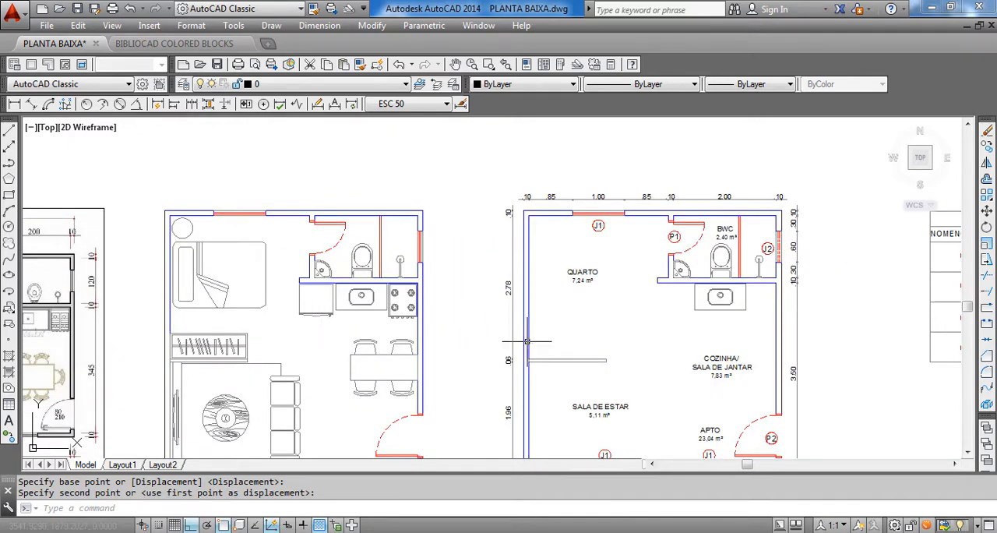
scroll(526, 340, down, 3)
scroll(220, 360, up, 6)
scroll(194, 282, down, 5)
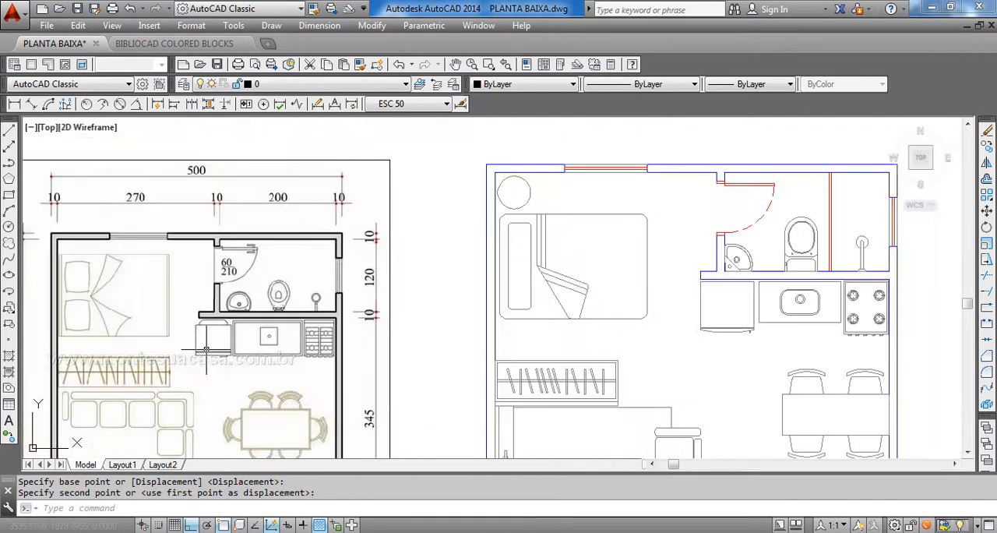
scroll(785, 337, up, 2)
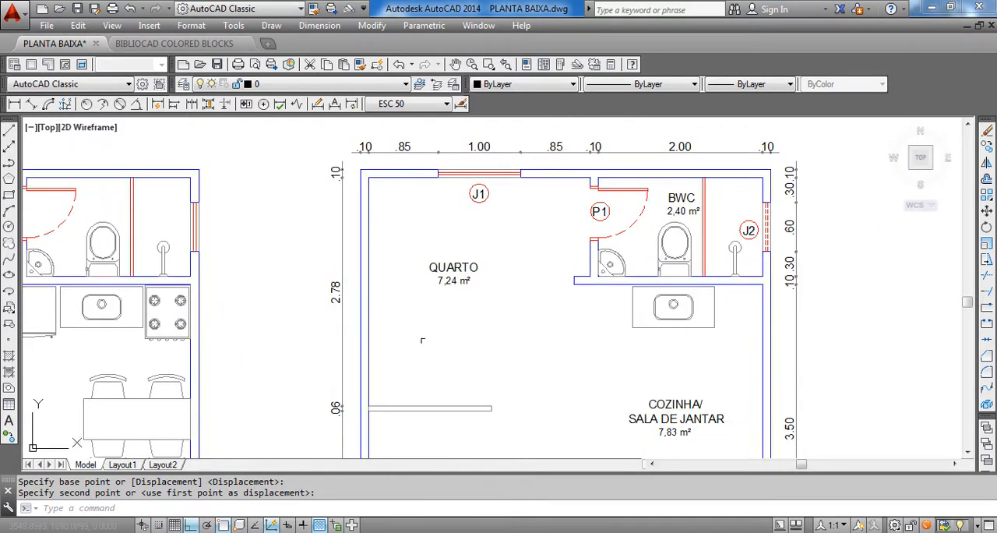
mouse_move(450, 396)
middle_down()
mouse_move(448, 348)
mouse_move(482, 337)
middle_up()
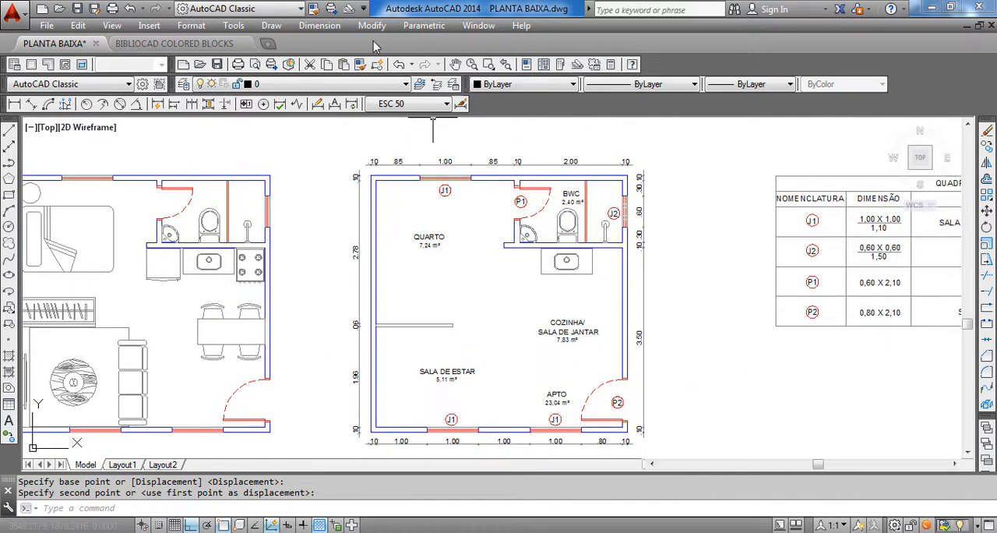
Add a horizontal linear dimension from QUARTO's left wall inner face to the free end of the BWC's lower wall, placed below the QUARTO label
click(320, 25)
click(321, 65)
scroll(491, 177, up, 4)
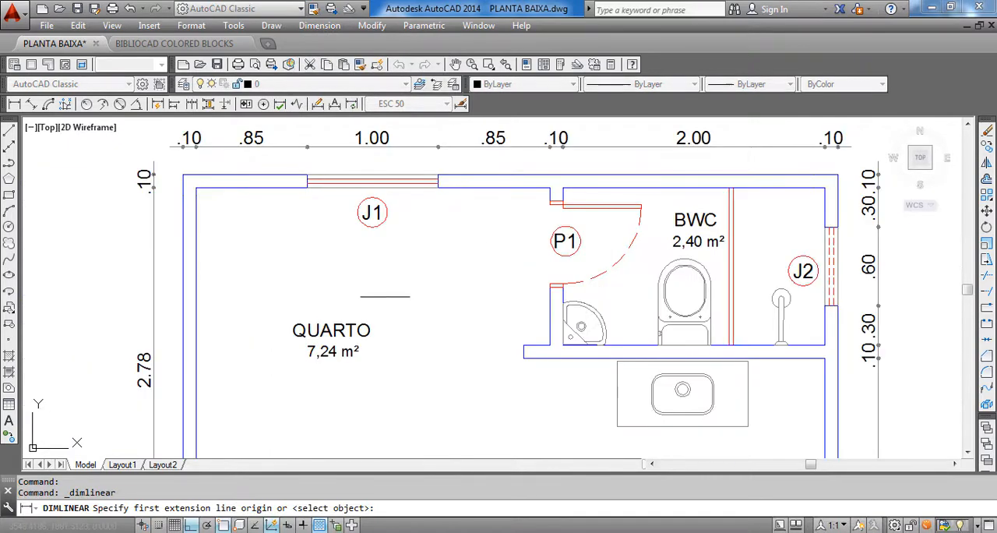
middle_drag(328, 378, 357, 313)
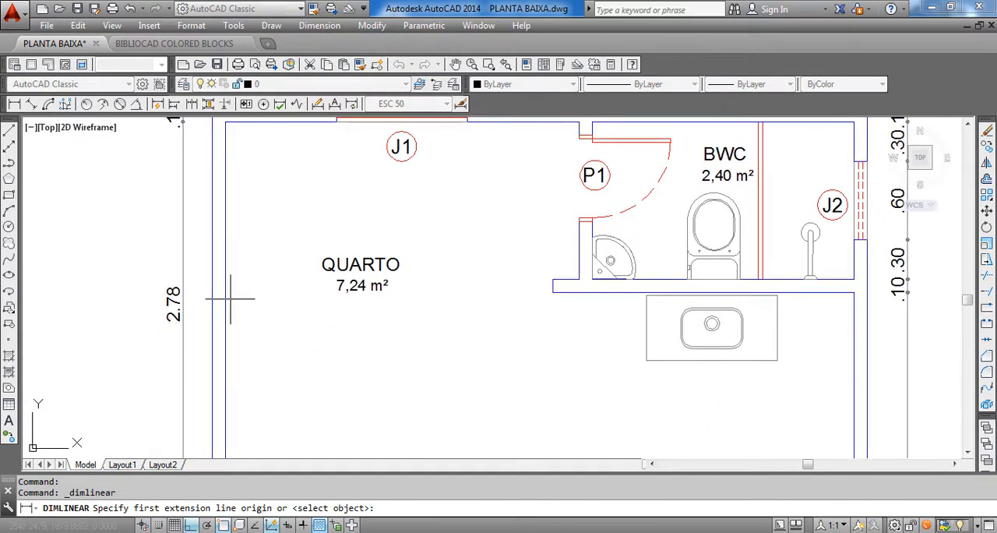
scroll(235, 310, down, 2)
scroll(226, 335, up, 2)
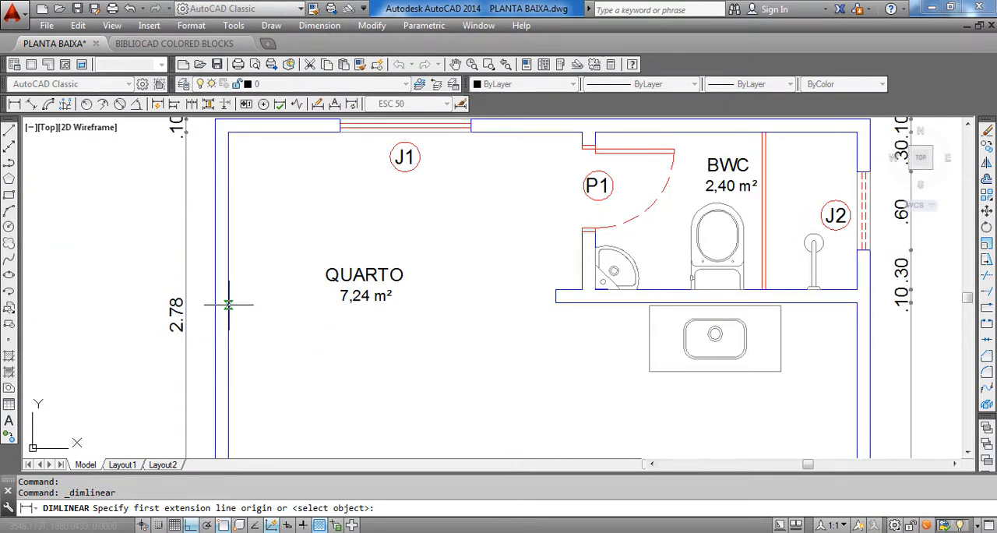
click(228, 315)
scroll(535, 312, up, 2)
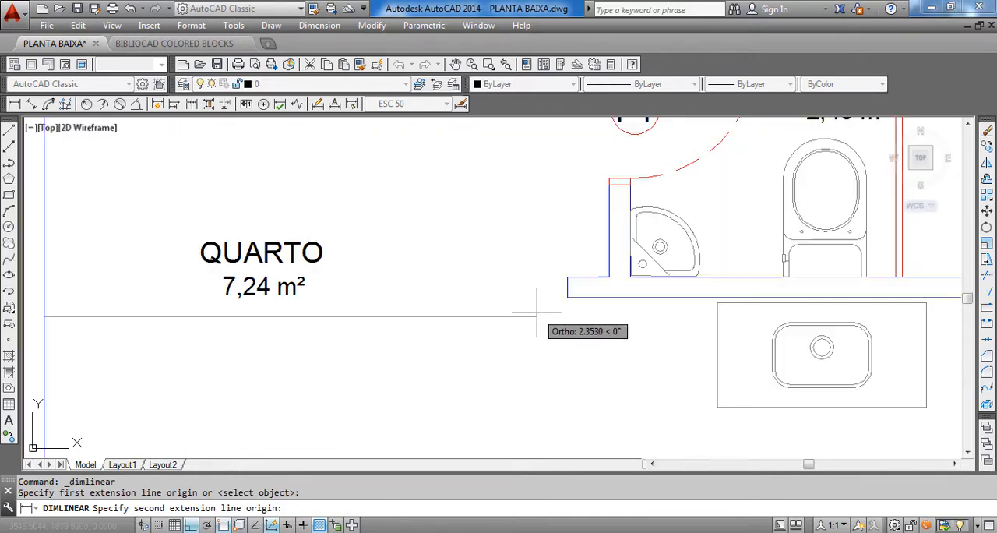
click(568, 295)
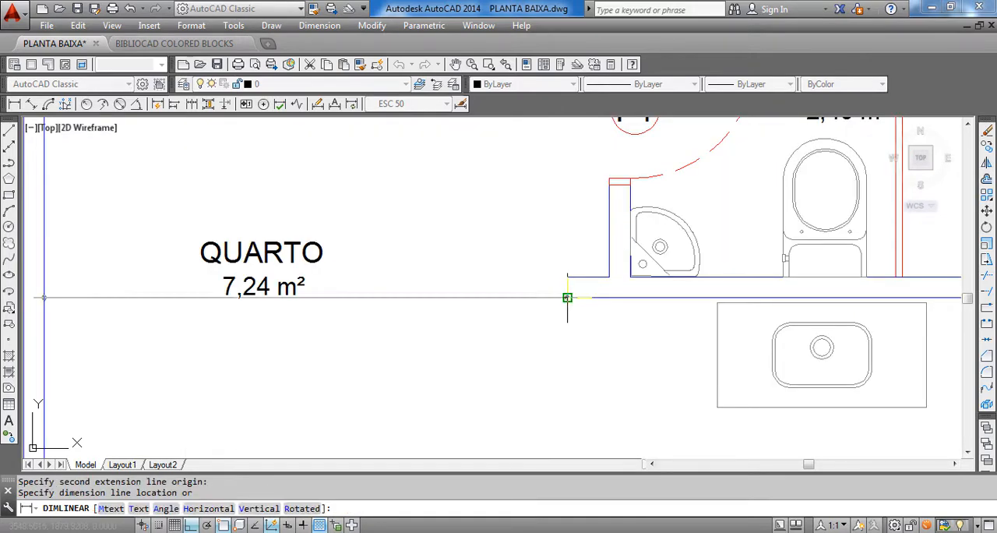
scroll(568, 296, down, 2)
click(577, 360)
scroll(386, 258, down, 2)
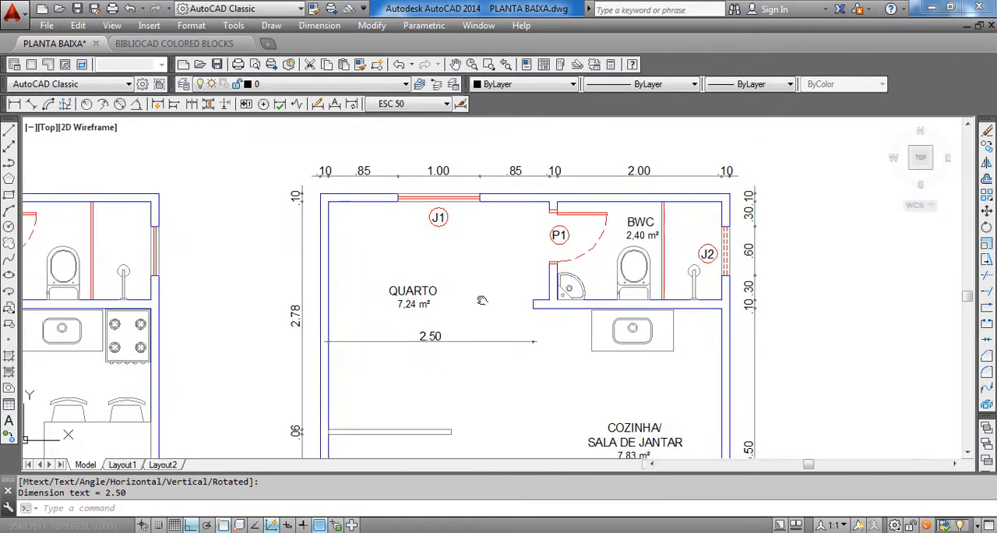
Continue the interior dimension from the free wall end across the kitchen sink to the right outer wall's inner face
click(319, 26)
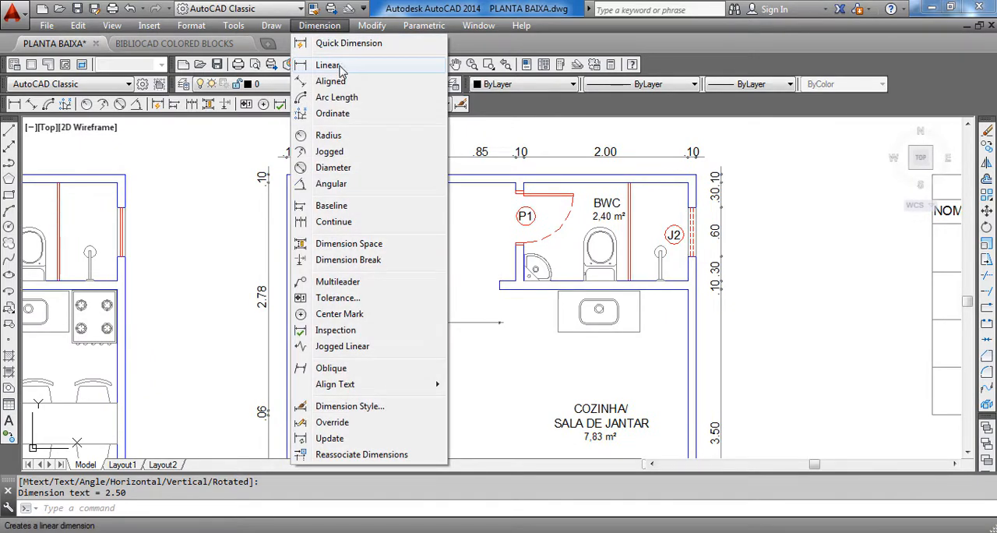
click(353, 223)
scroll(639, 304, up, 2)
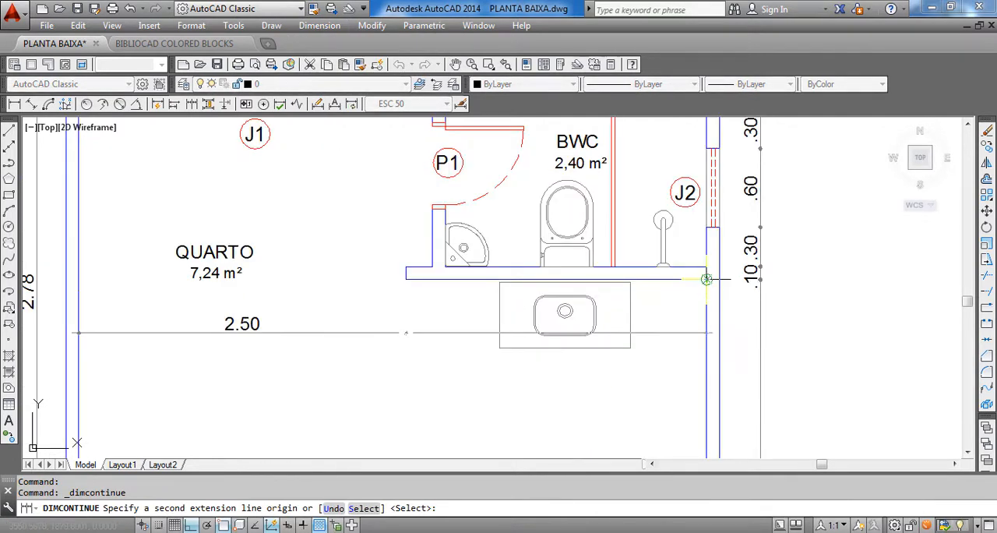
click(706, 279)
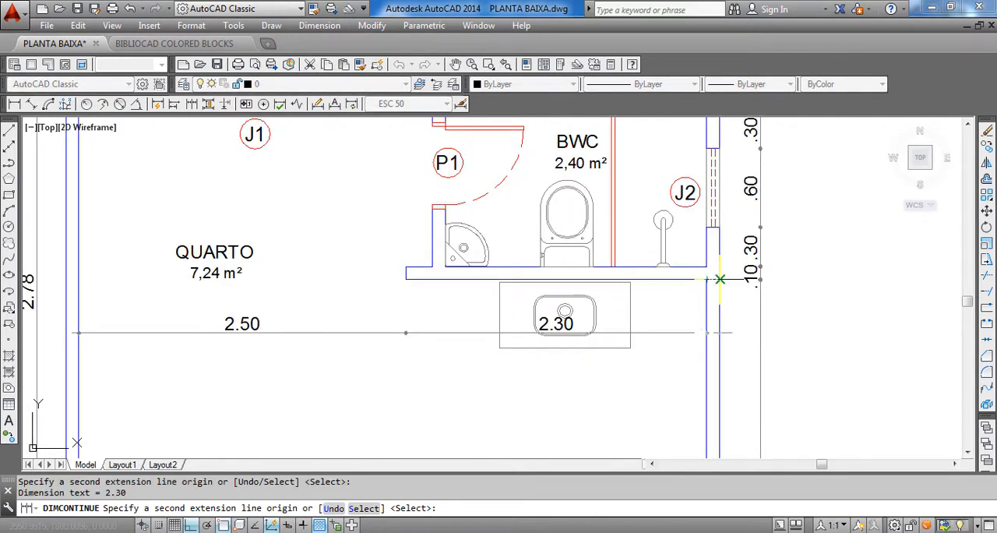
scroll(720, 279, down, 2)
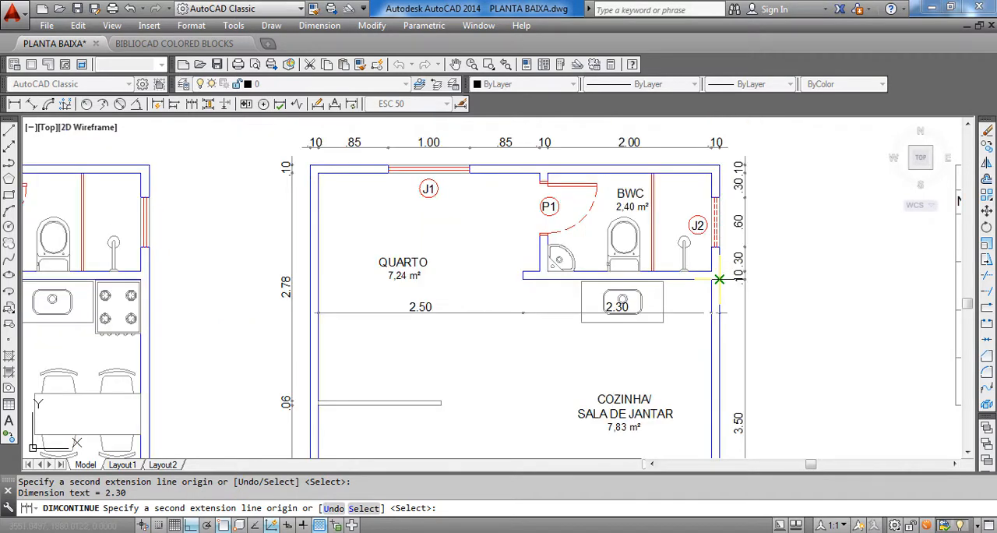
scroll(710, 279, up, 2)
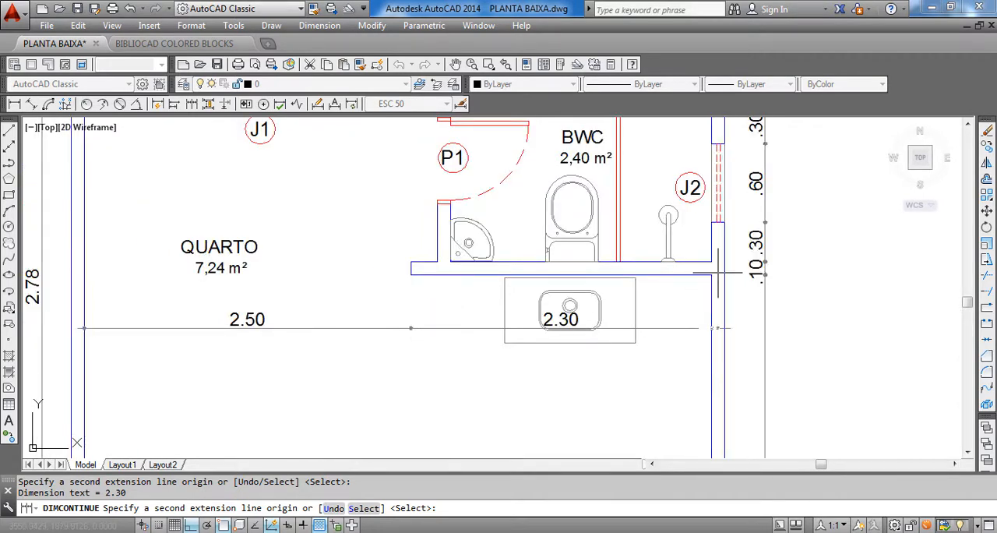
key(Escape)
key(Escape)
scroll(708, 300, up, 4)
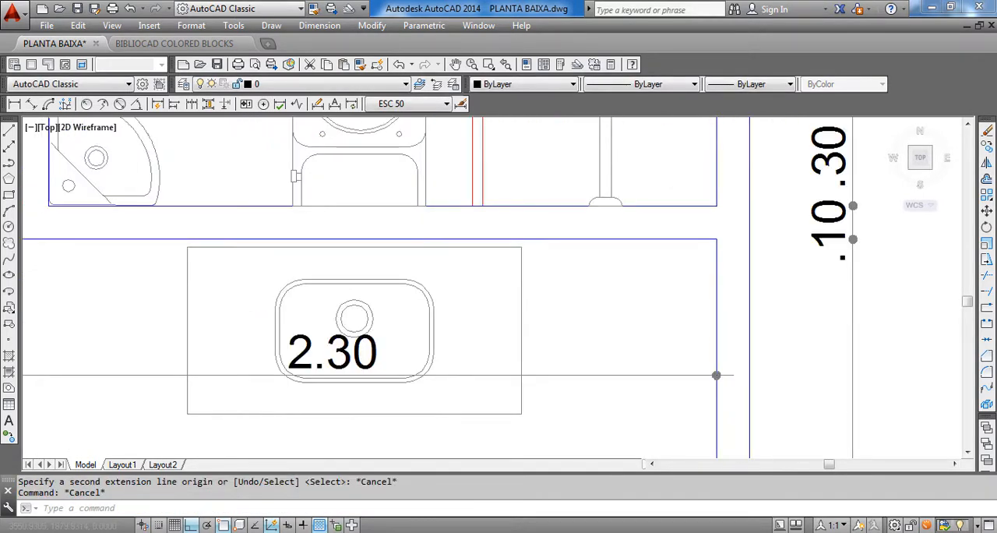
Continue the interior dimension chain from the inner face to the outer face of the right outer wall beside the kitchen
scroll(713, 324, down, 4)
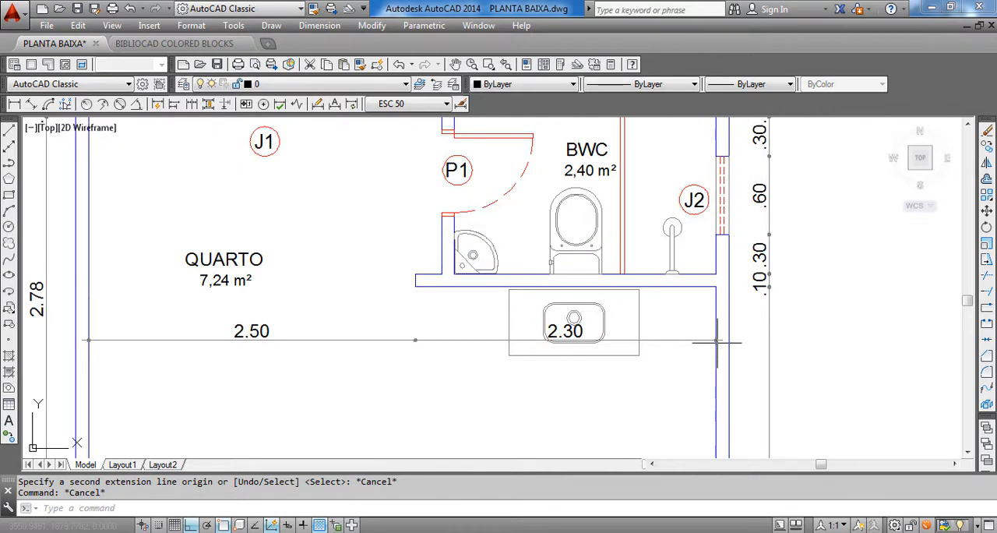
click(320, 25)
click(336, 224)
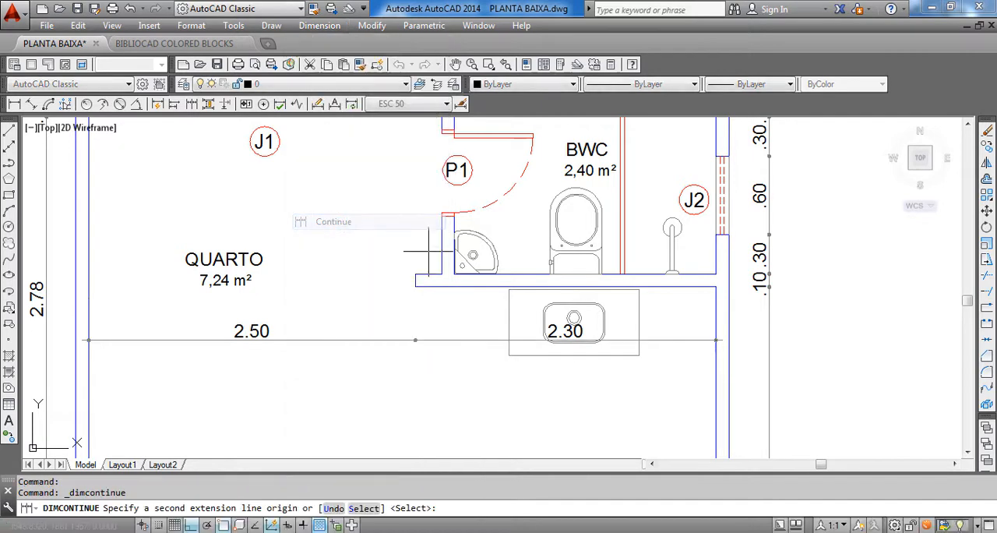
scroll(739, 276, up, 2)
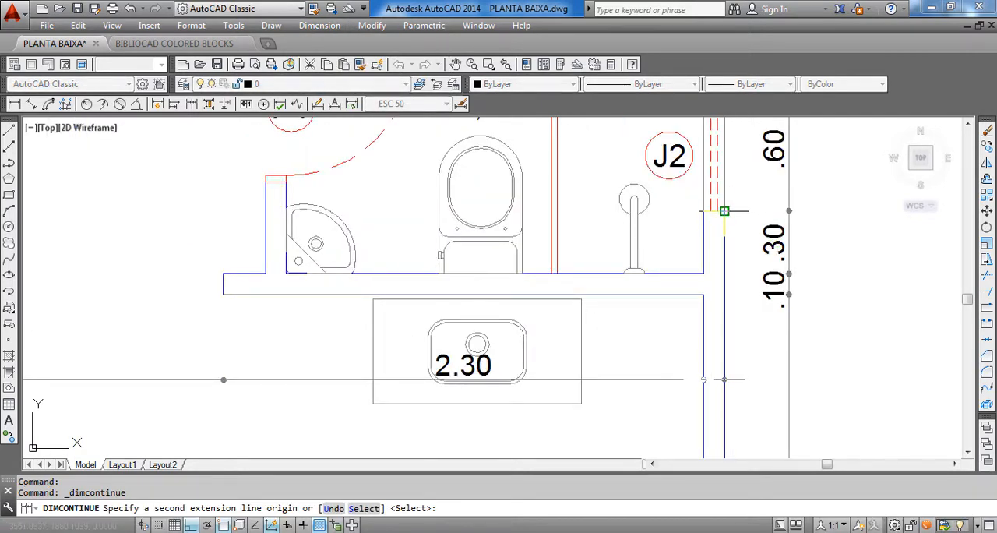
scroll(725, 210, down, 5)
key(Escape)
scroll(554, 293, up, 5)
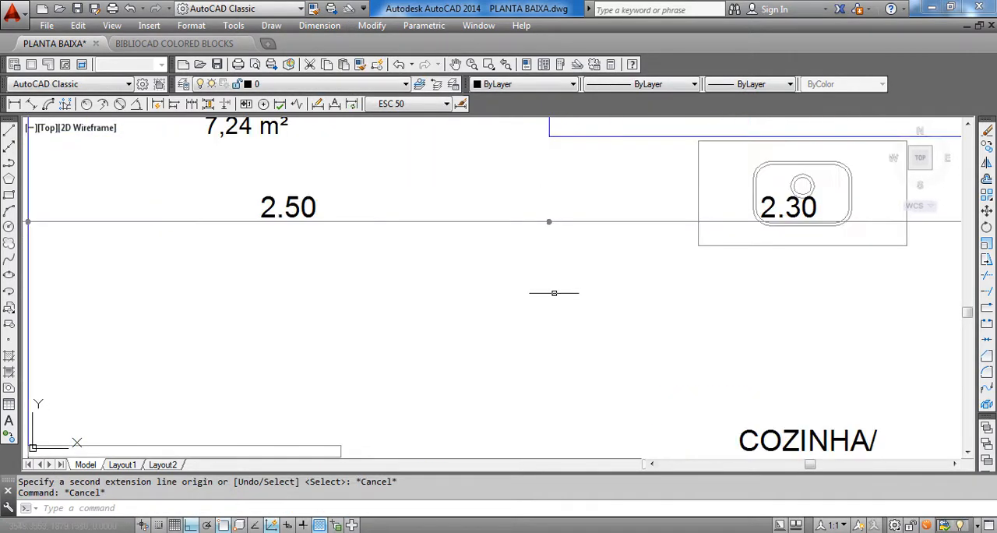
Move the three interior horizontal dimensions straight down about 0.21 so they sit below the kitchen sink
click(568, 278)
click(503, 218)
scroll(503, 218, down, 3)
scroll(811, 232, up, 4)
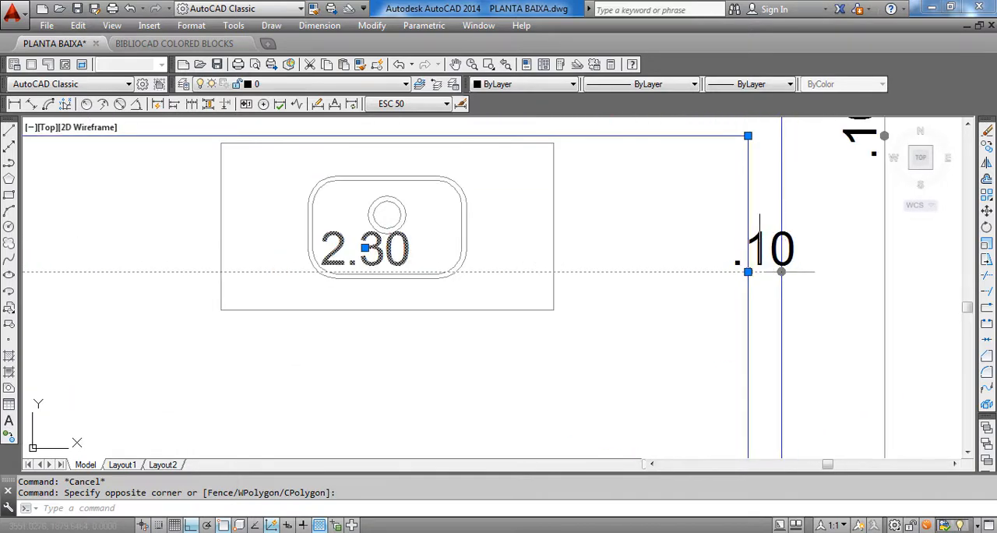
click(781, 272)
scroll(782, 272, down, 2)
text(m)
key(Return)
click(486, 349)
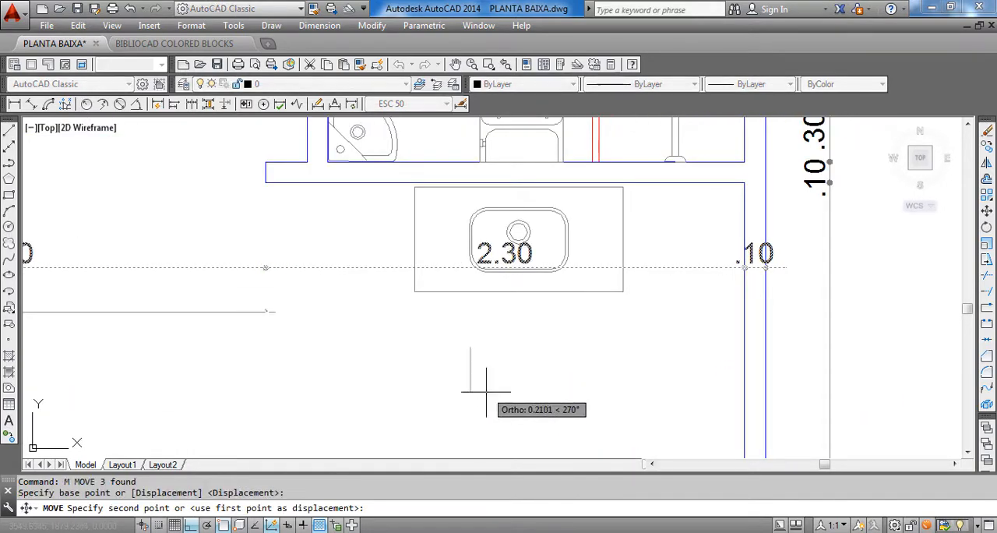
click(475, 397)
scroll(684, 341, down, 3)
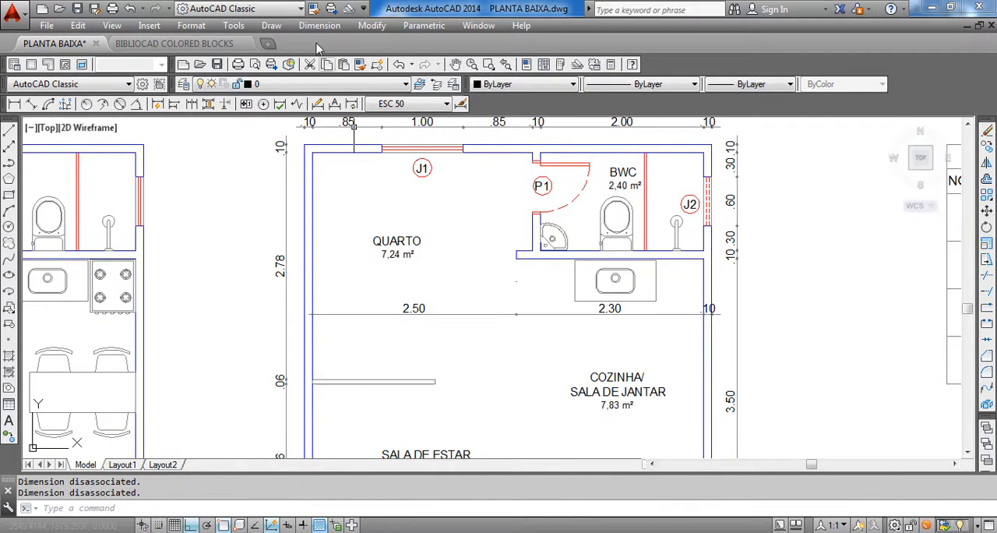
key(Escape)
key(Escape)
click(319, 25)
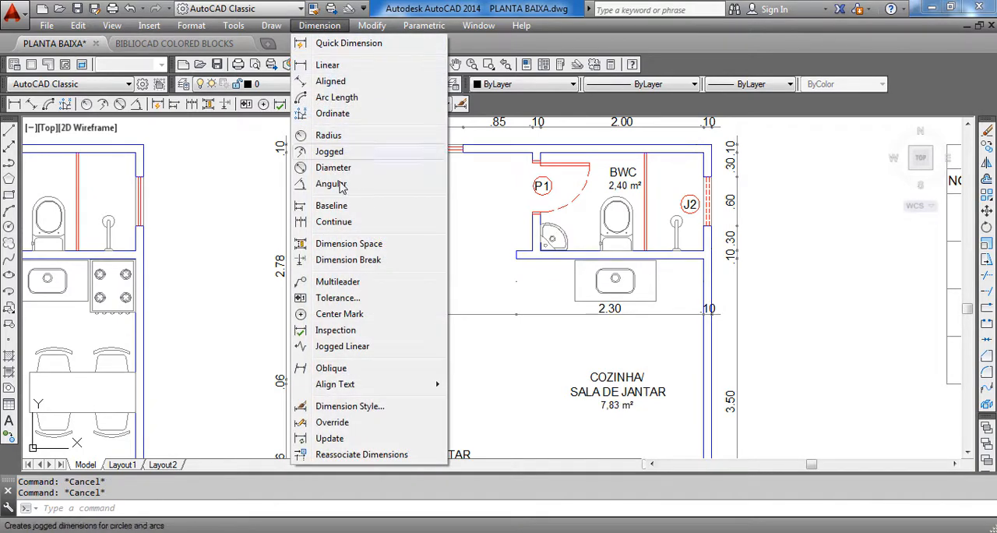
click(348, 224)
scroll(775, 302, up, 2)
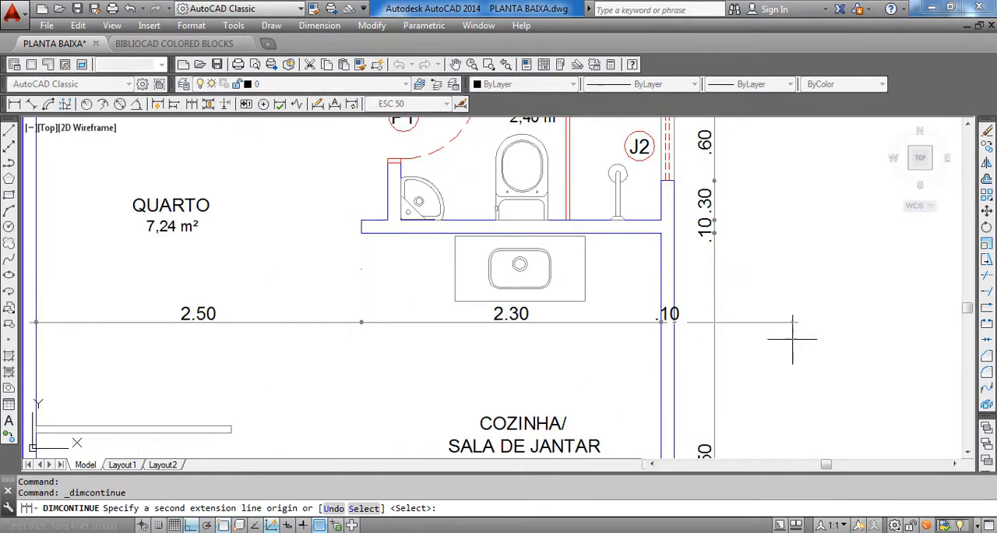
middle_drag(619, 360, 488, 367)
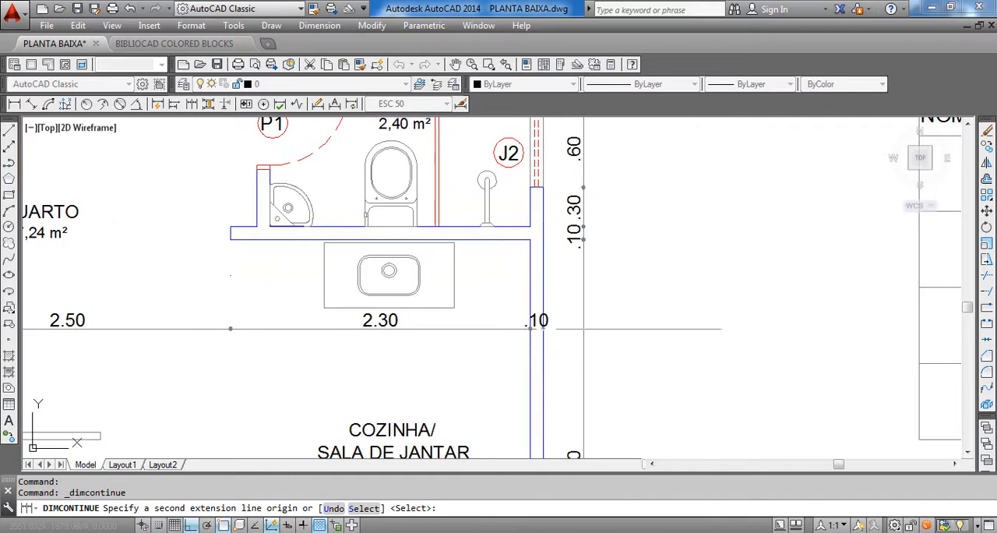
scroll(763, 308, down, 5)
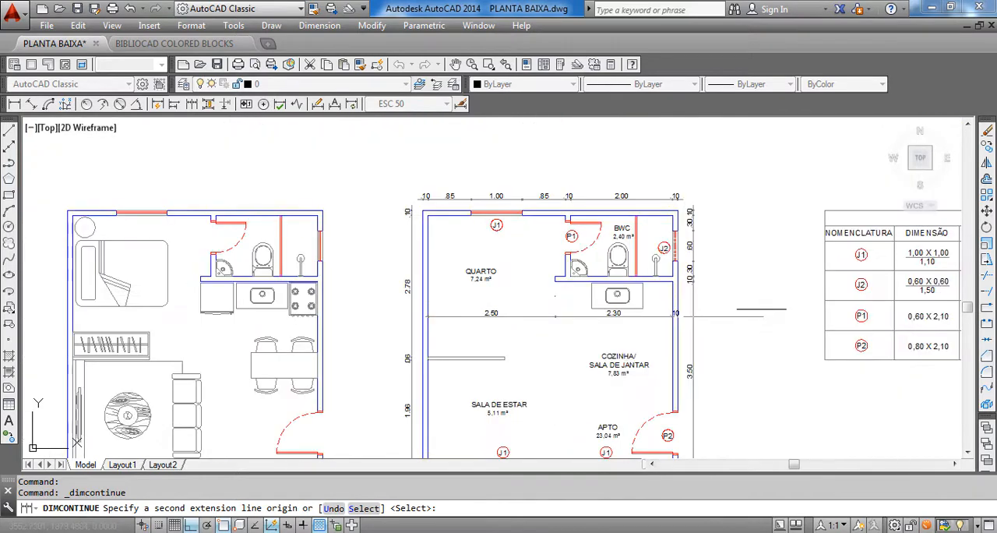
key(Escape)
Continue the interior chain from the left end of the dimension below QUARTO to the left outer wall's outer face
scroll(301, 396, up, 6)
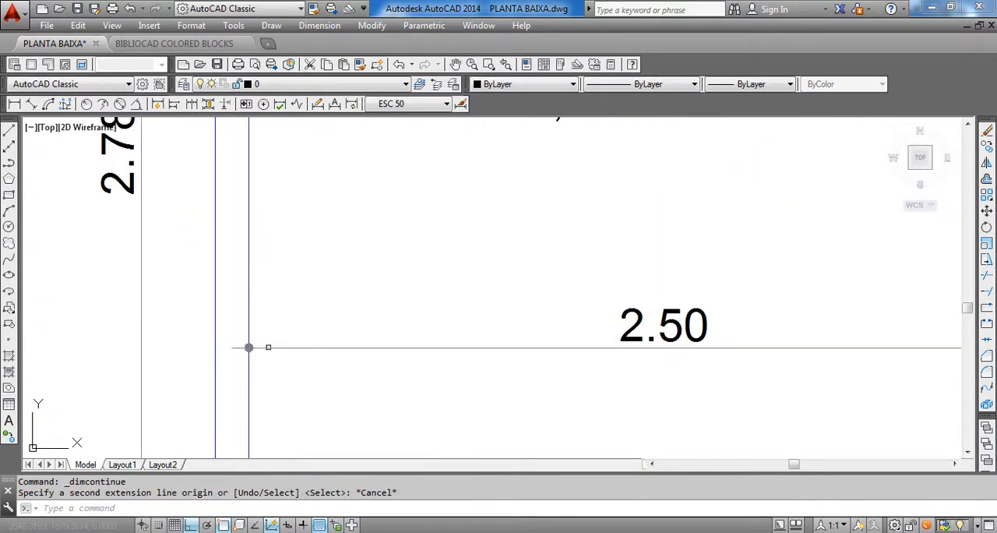
scroll(280, 344, down, 3)
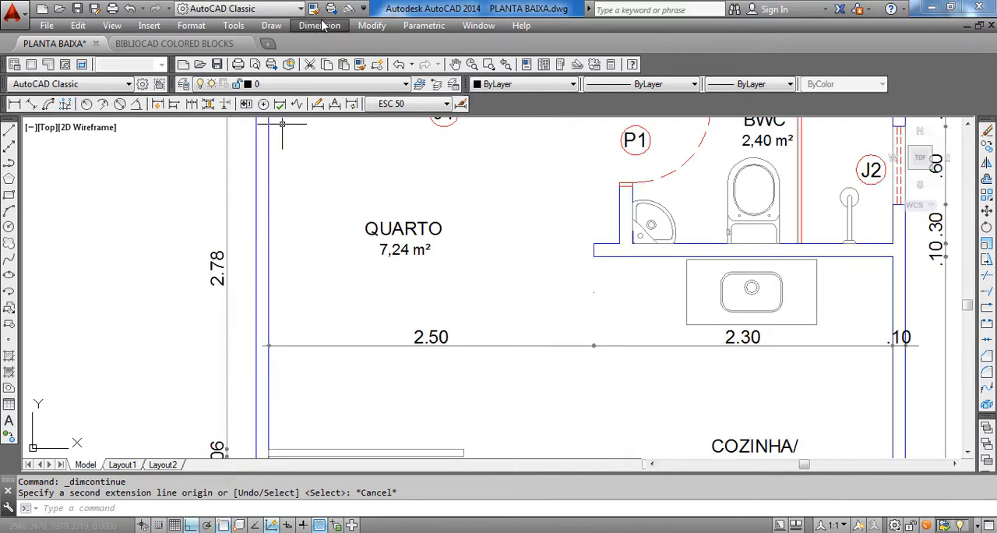
click(319, 25)
click(360, 222)
scroll(345, 223, down, 3)
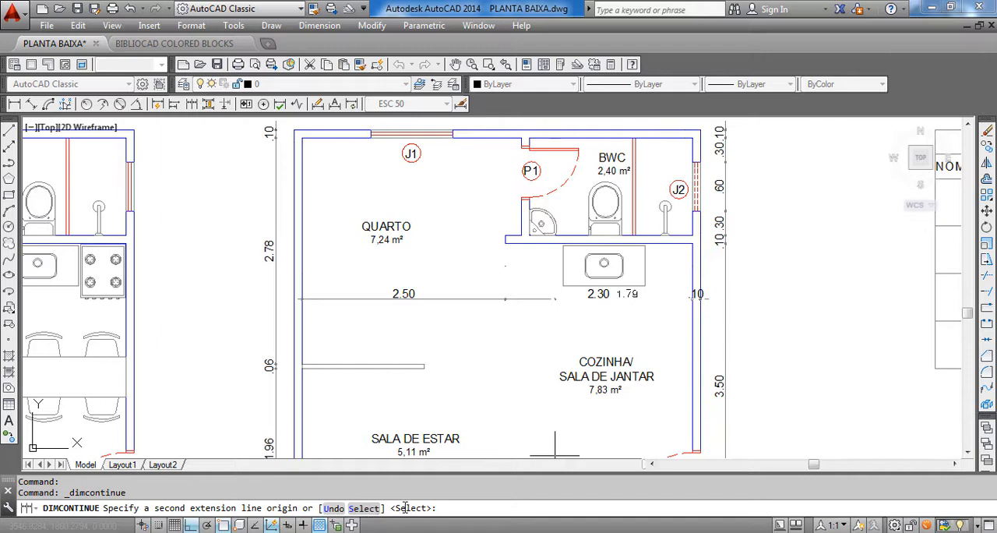
key(Return)
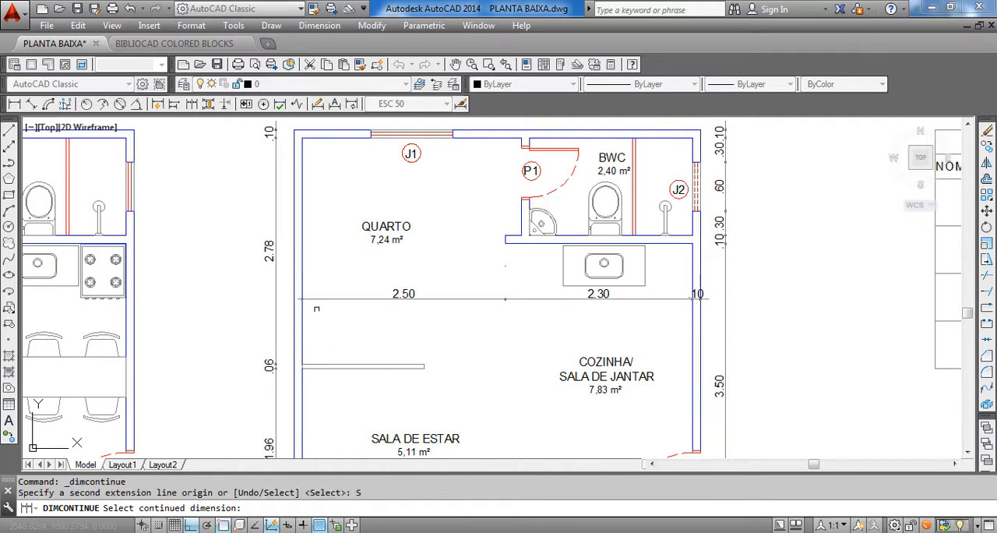
scroll(296, 266, up, 2)
scroll(341, 312, up, 4)
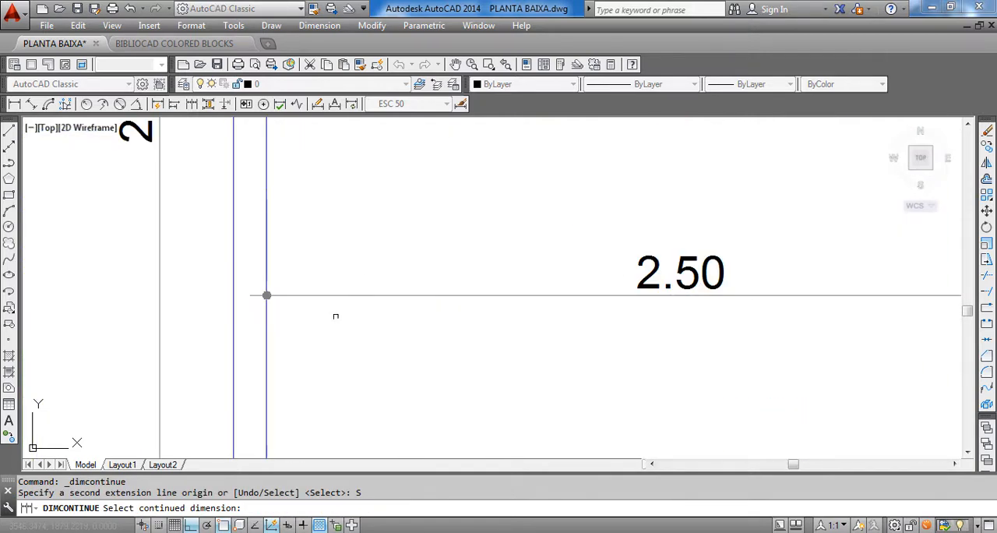
scroll(336, 315, down, 3)
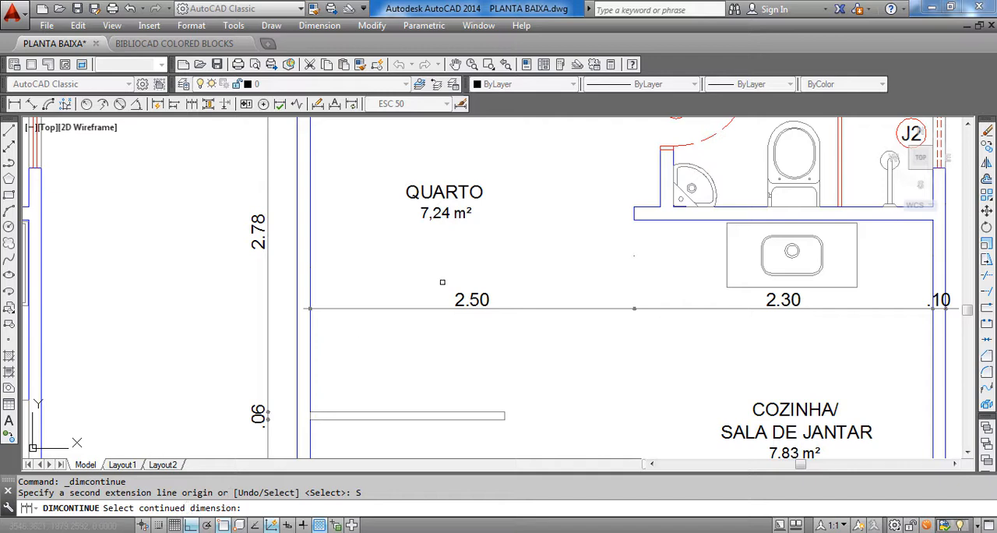
middle_drag(455, 303, 456, 315)
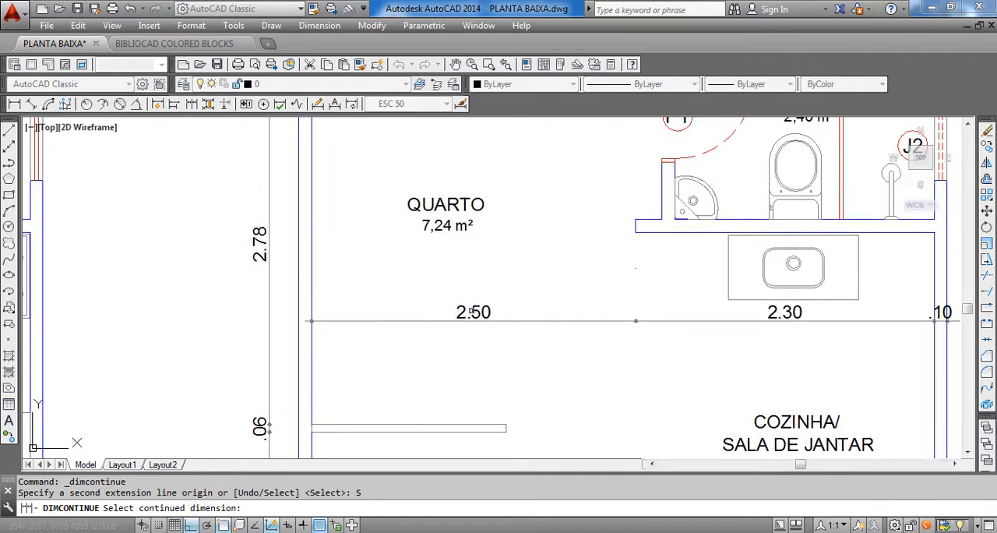
click(474, 312)
scroll(939, 316, up, 8)
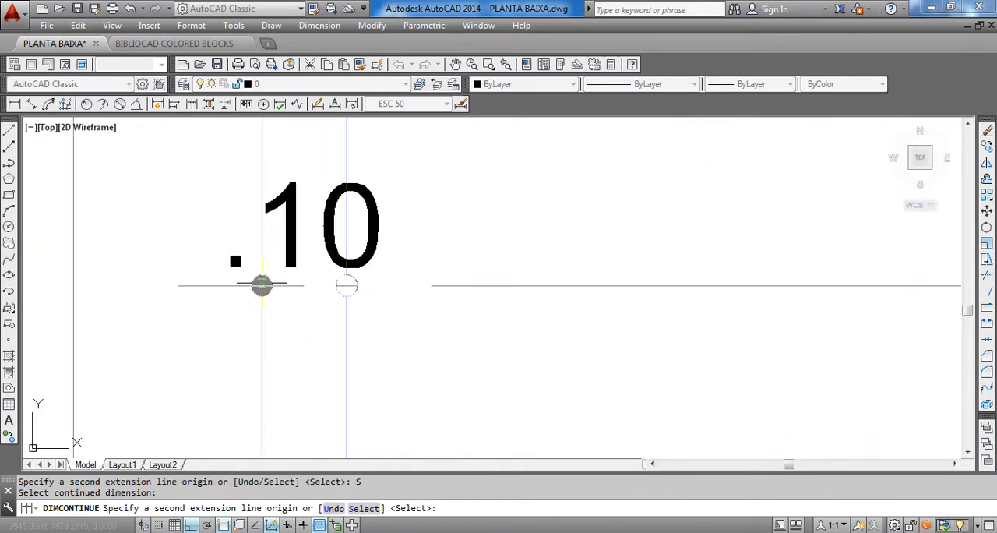
click(262, 286)
scroll(272, 320, down, 6)
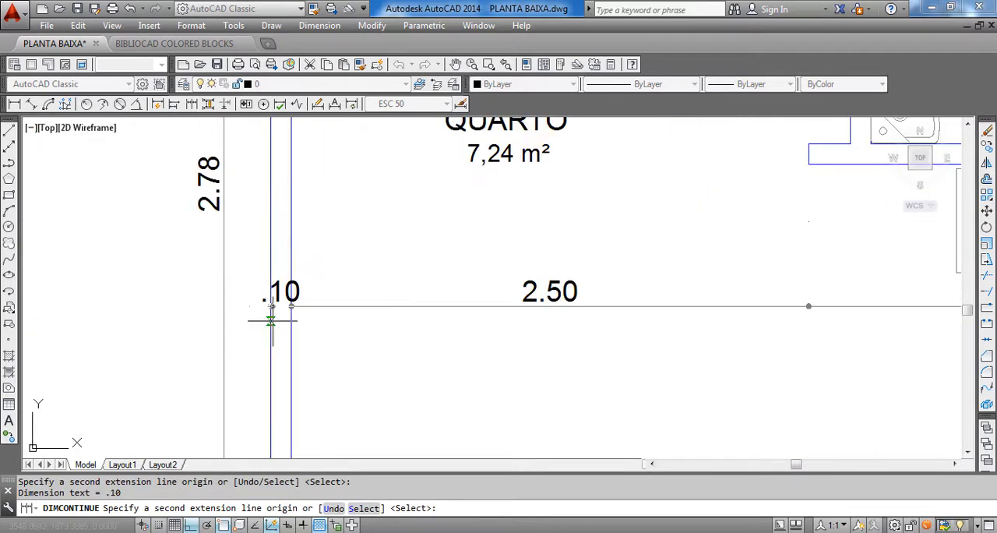
scroll(272, 320, down, 5)
key(Escape)
Review the dimensioned plan for interior dimensions that are still missing
scroll(527, 253, up, 3)
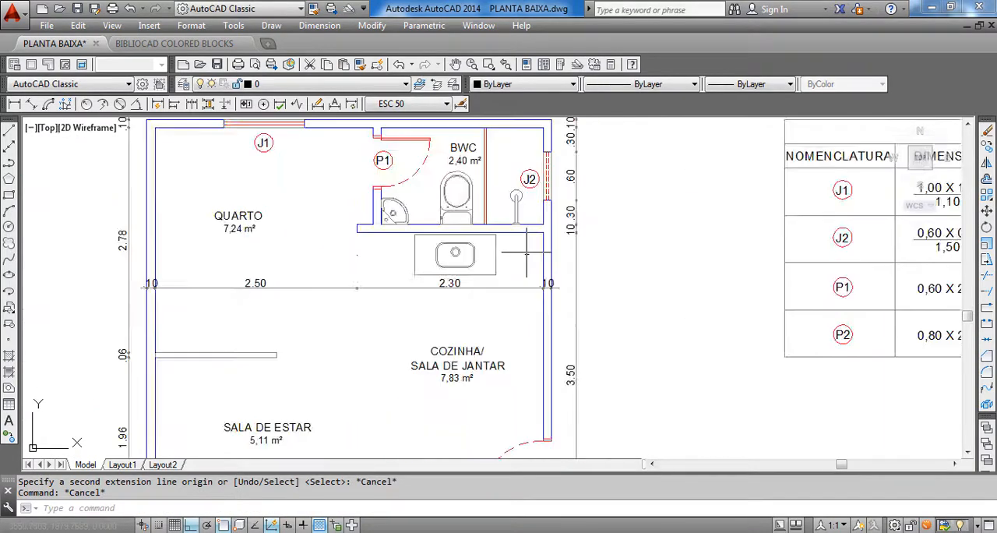
scroll(527, 252, down, 2)
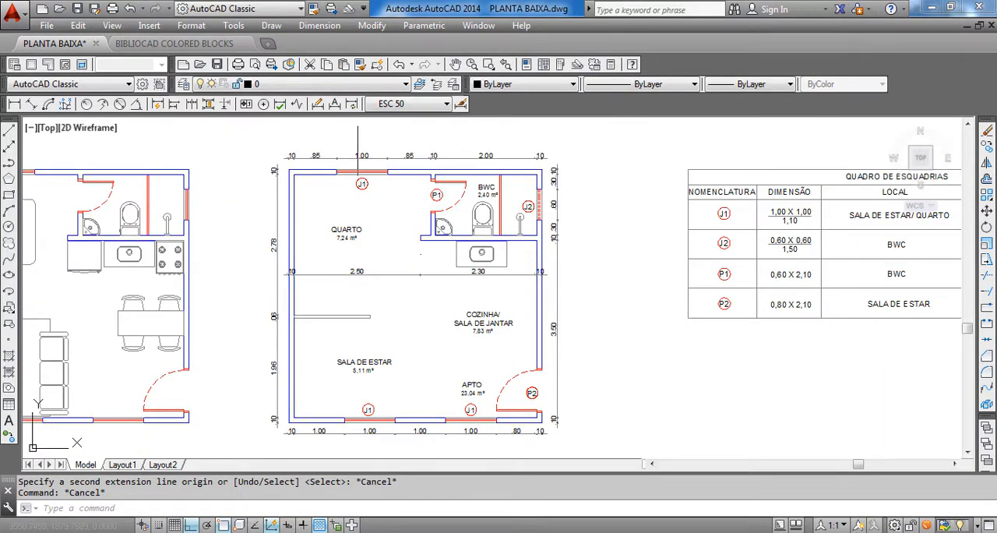
mouse_move(449, 303)
middle_down()
mouse_move(451, 321)
mouse_move(477, 343)
mouse_move(492, 340)
mouse_move(492, 293)
middle_up()
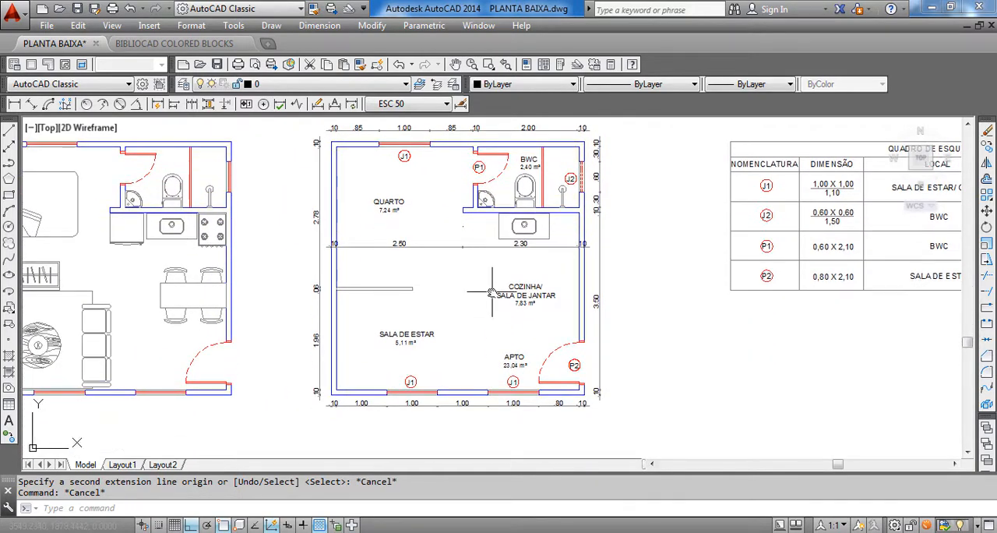
scroll(371, 227, up, 2)
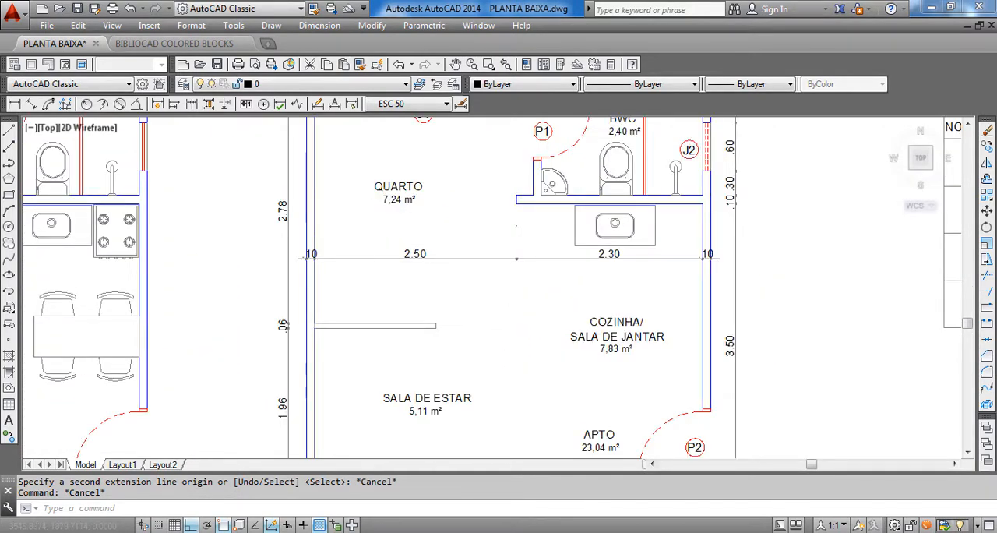
scroll(371, 227, down, 4)
mouse_move(380, 330)
middle_down()
mouse_move(387, 346)
mouse_move(450, 362)
middle_up()
scroll(440, 312, up, 2)
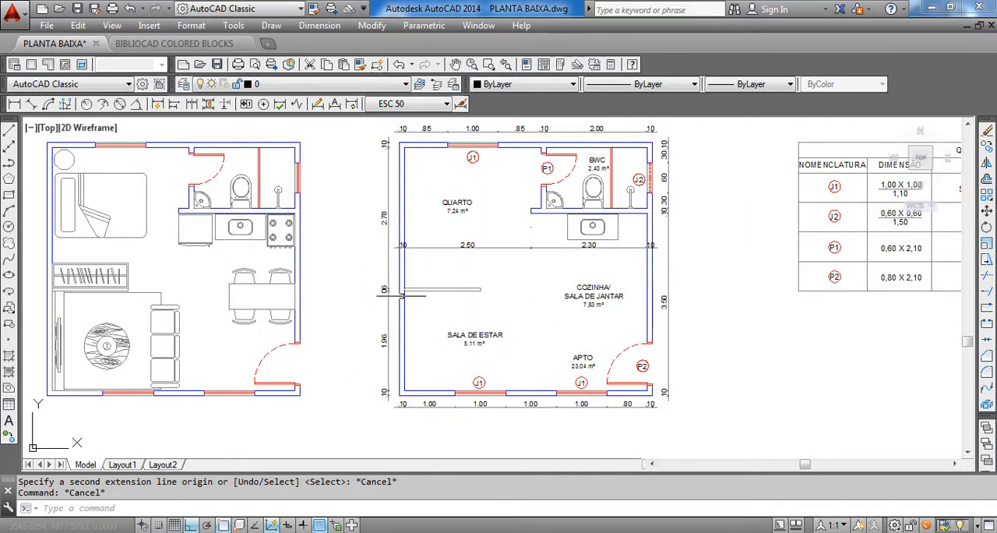
middle_drag(445, 310, 507, 349)
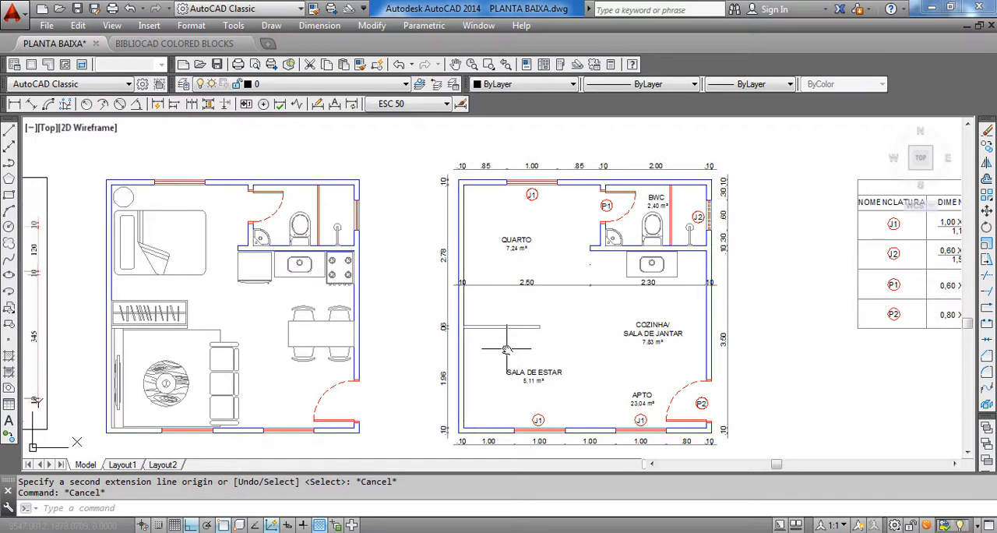
Compare the partition between QUARTO and SALA DE ESTAR with the wardrobe area in the furnished plan and the reference plan
scroll(507, 349, down, 2)
scroll(264, 286, up, 6)
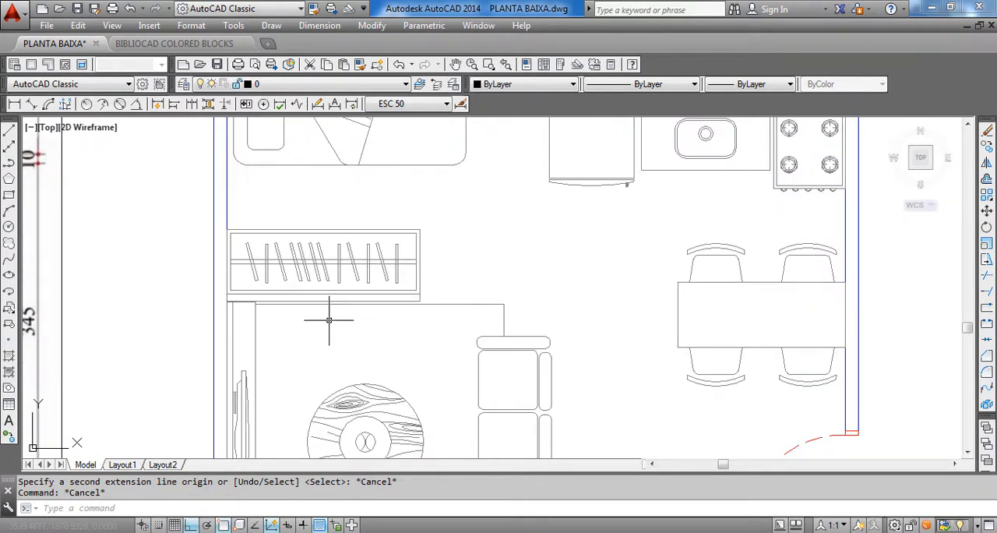
scroll(535, 321, down, 6)
scroll(468, 320, up, 6)
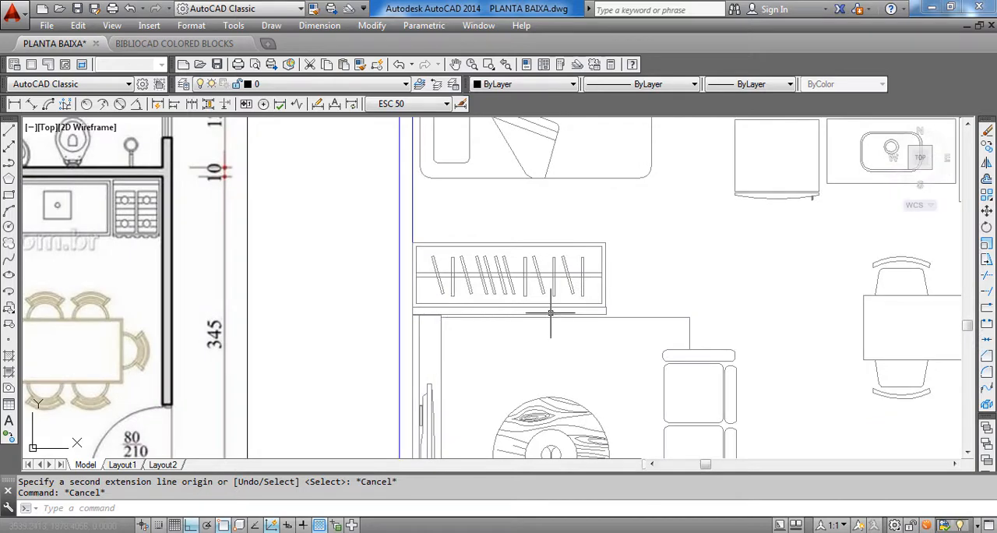
scroll(550, 313, down, 4)
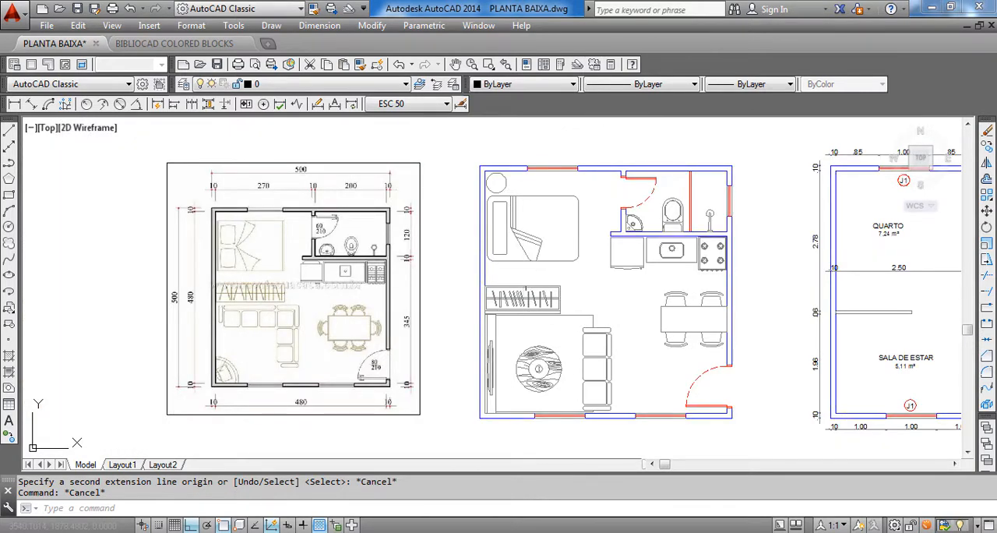
scroll(479, 310, up, 2)
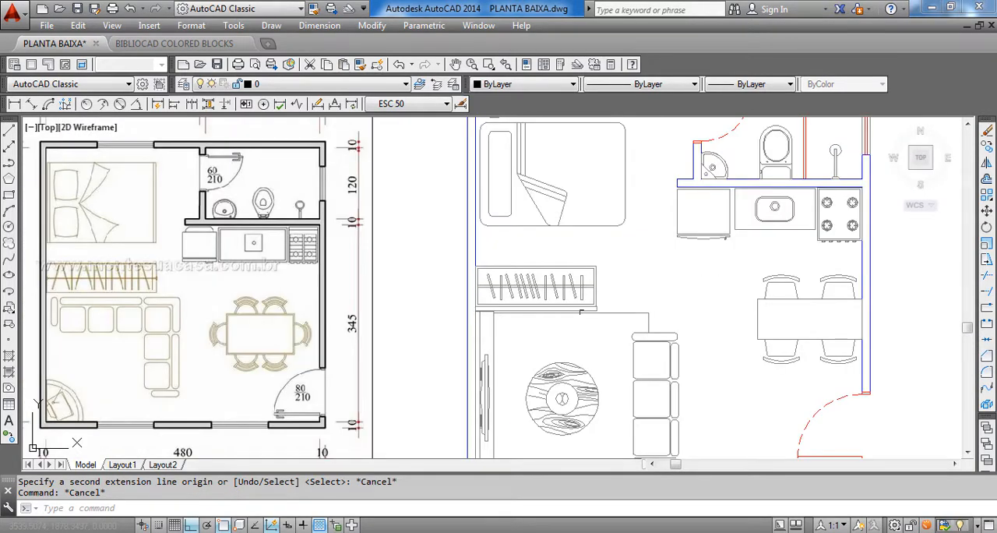
scroll(541, 314, up, 4)
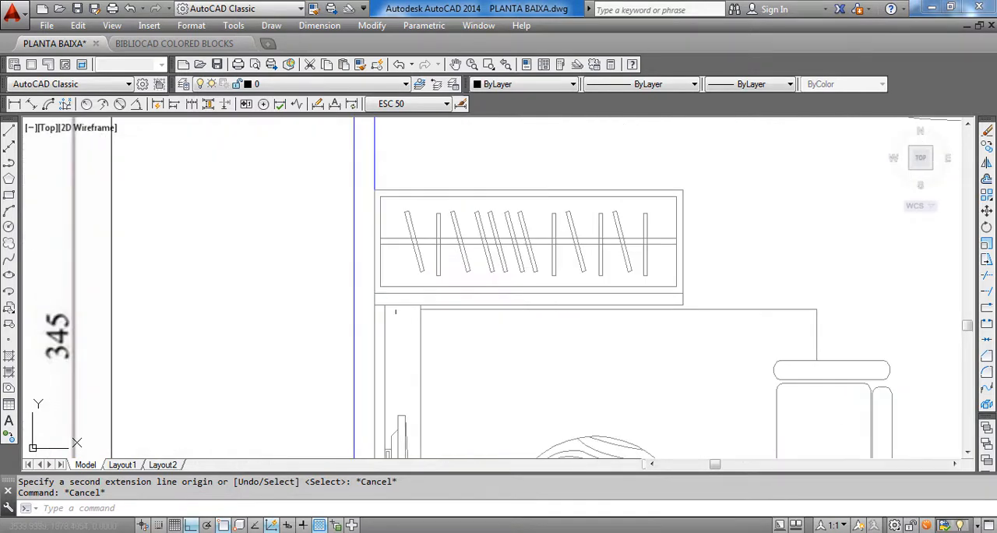
scroll(550, 286, down, 8)
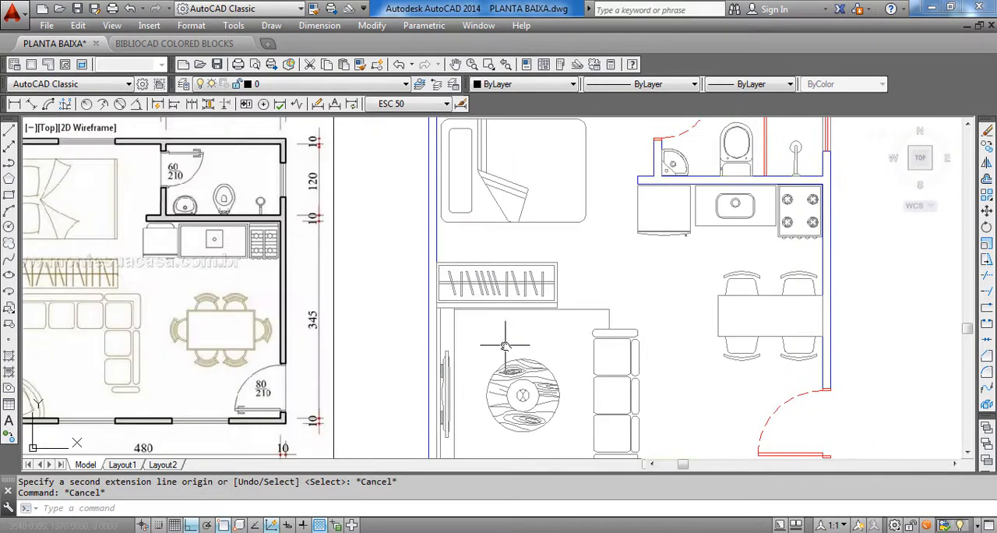
scroll(512, 338, up, 4)
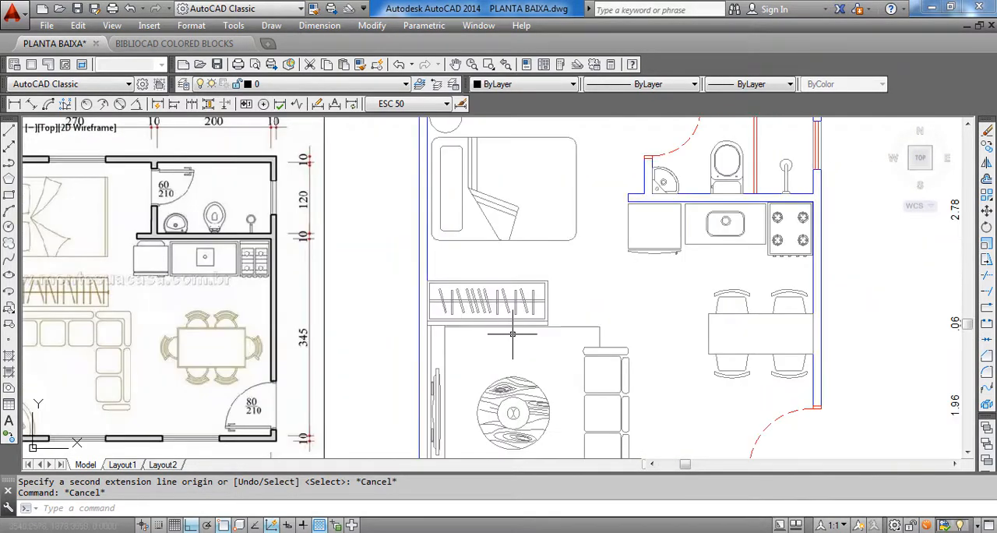
middle_drag(617, 325, 244, 315)
middle_drag(773, 273, 546, 288)
scroll(555, 274, down, 3)
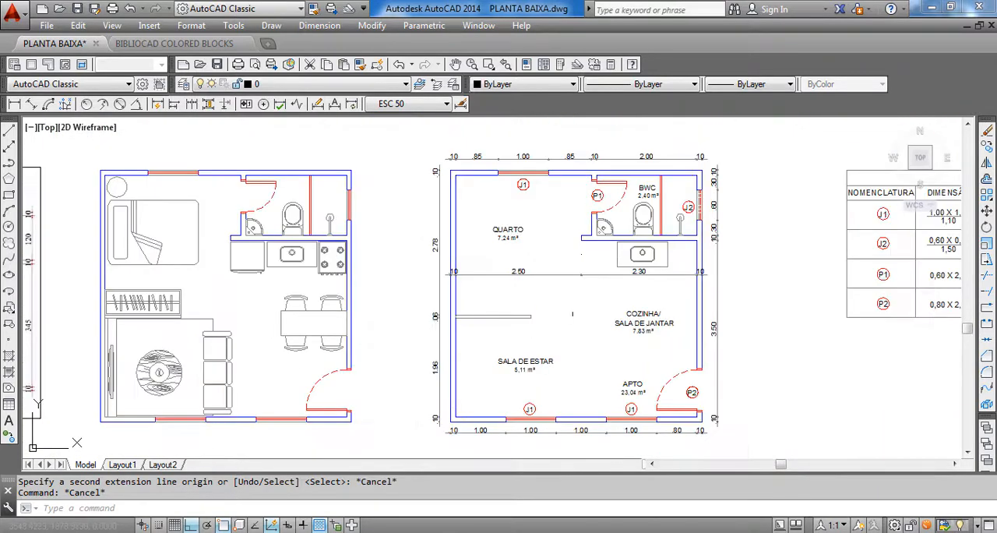
scroll(513, 325, up, 4)
middle_drag(523, 396, 520, 323)
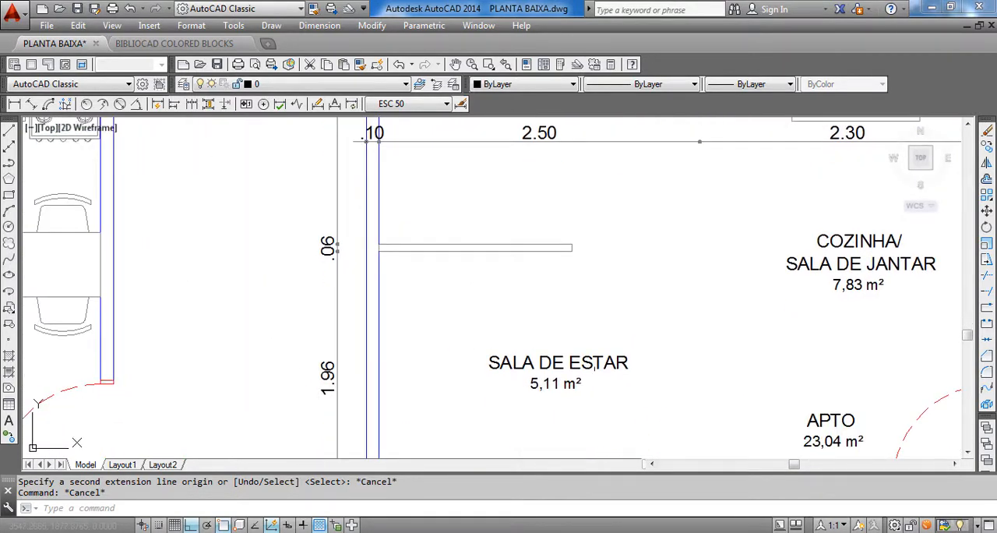
Copy the area text under SALA DE ESTAR to just below the thin partition between QUARTO and SALA DE ESTAR
click(555, 385)
text(c)
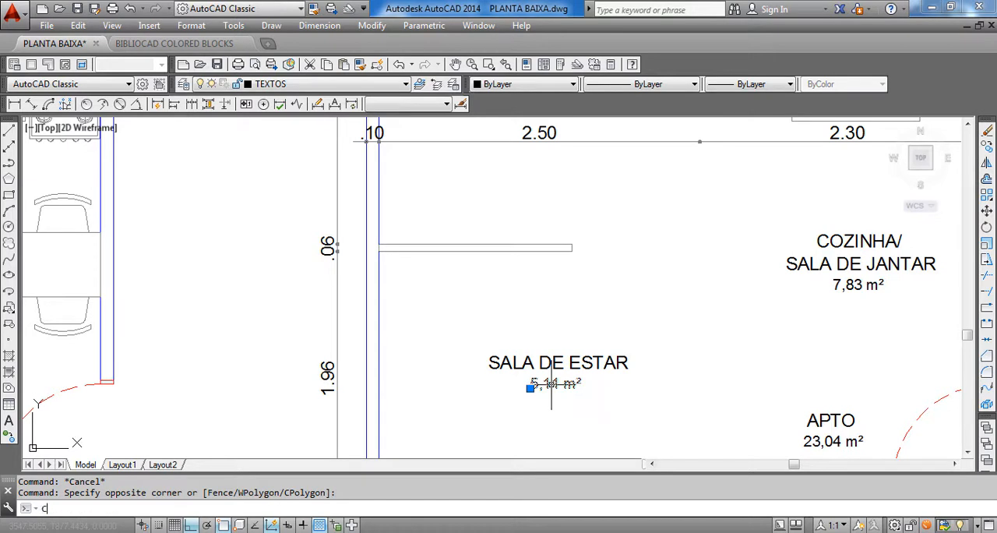
text(o)
key(Return)
click(552, 385)
scroll(525, 282, up, 4)
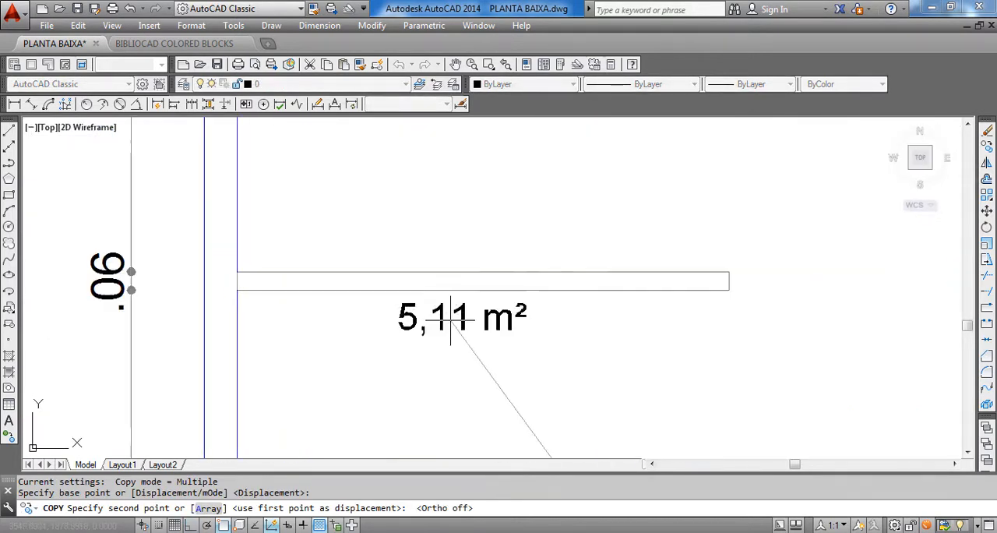
click(453, 318)
key(Escape)
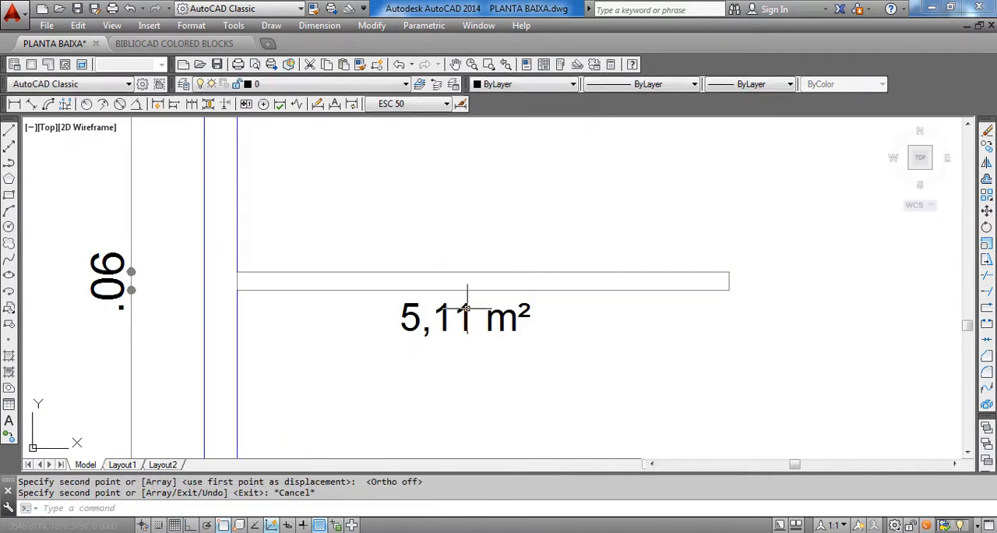
Change the copied text below the partition to PAINEL EM MADEIRA
double_click(467, 316)
text(P)
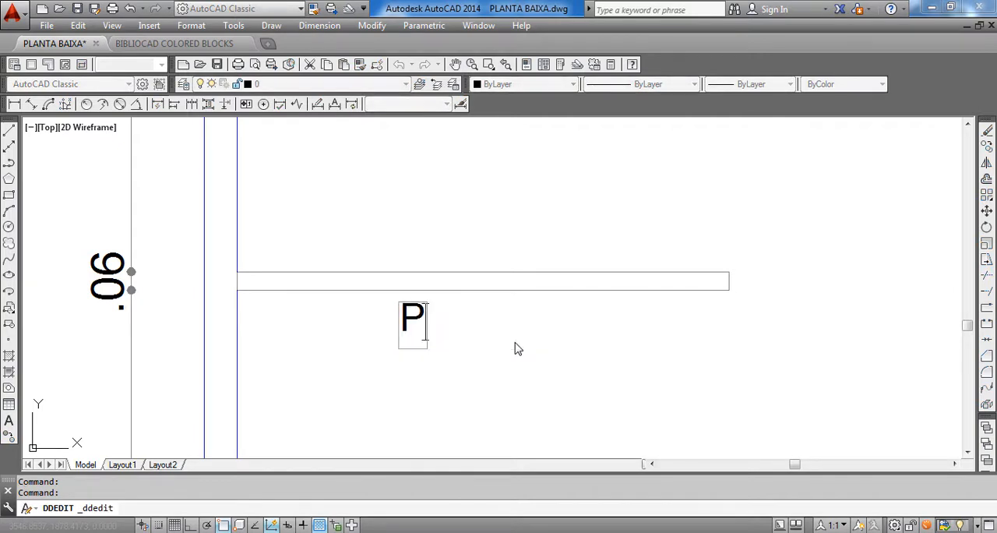
text(AINEL)
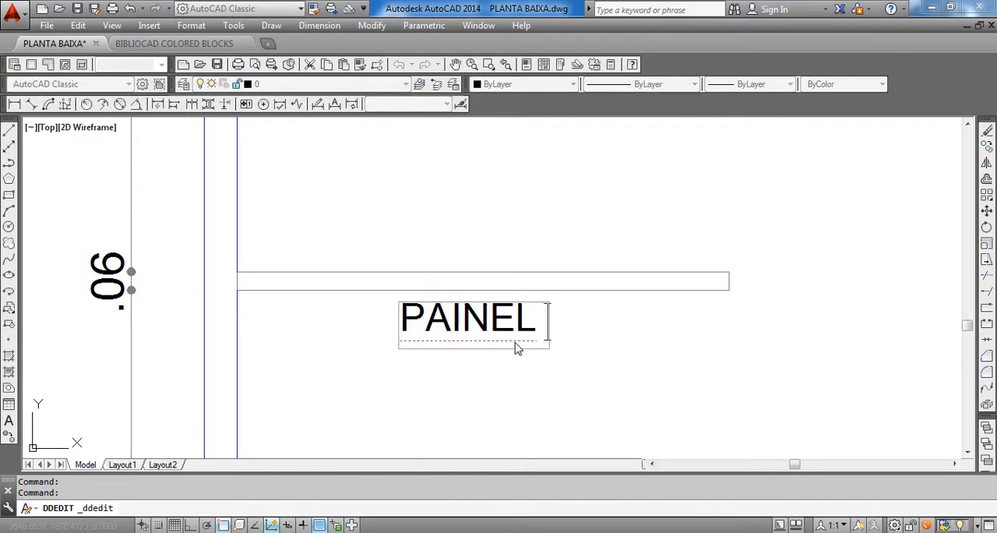
text( EM MADEIRA)
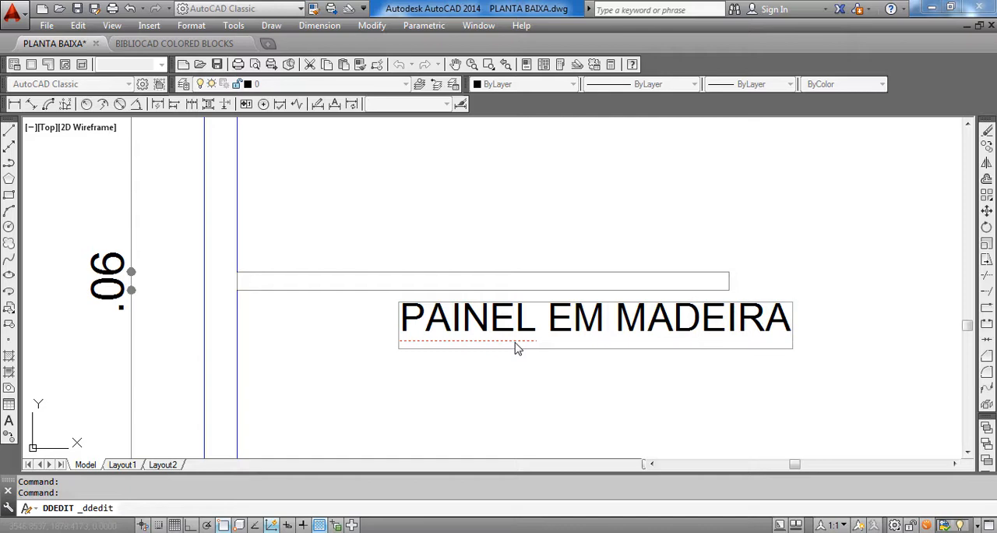
click(550, 410)
key(Escape)
Move the PAINEL EM MADEIRA label to just above the partition, within the partition's length
click(583, 318)
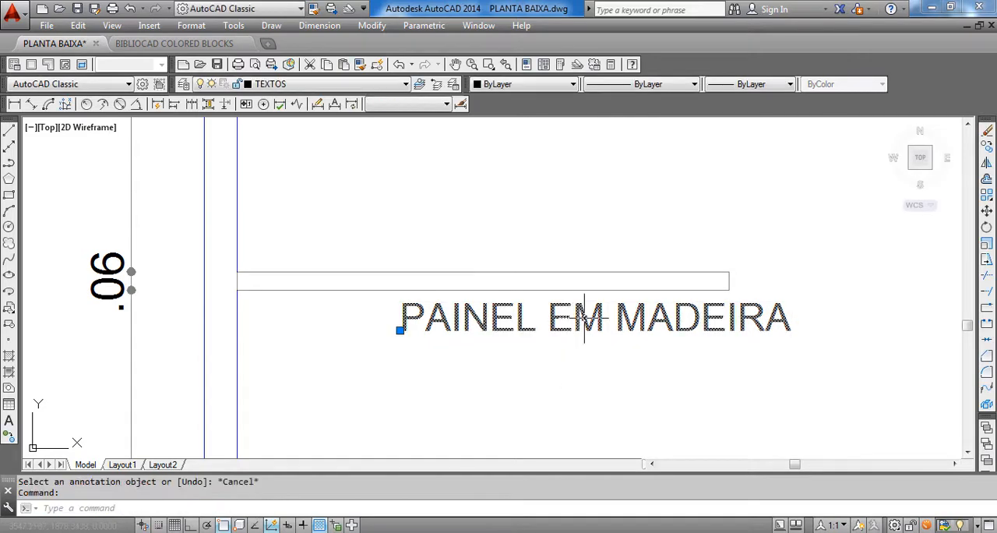
text(m)
key(Return)
click(520, 322)
scroll(393, 257, up, 2)
click(413, 250)
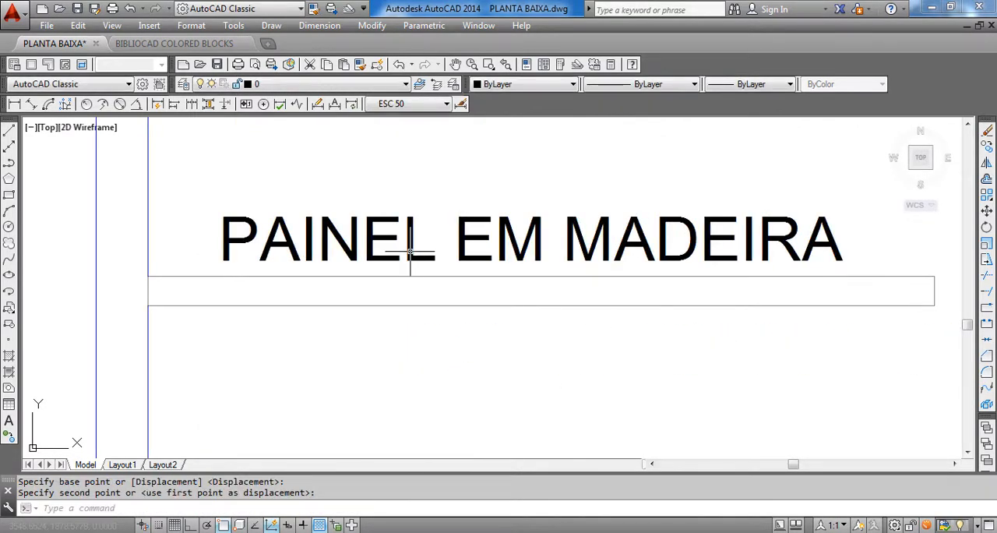
Review the dimensioned and labelled plan alongside the furnished plan, the reference plan and the QUADRO DE ESQUADRIAS table for completeness
scroll(436, 315, down, 8)
scroll(482, 333, down, 6)
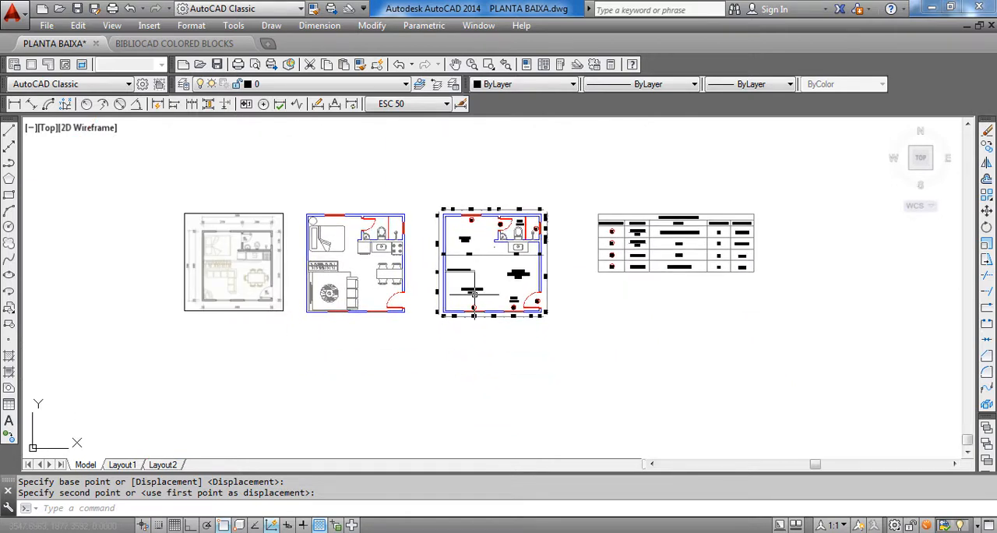
scroll(474, 295, up, 2)
scroll(458, 224, up, 4)
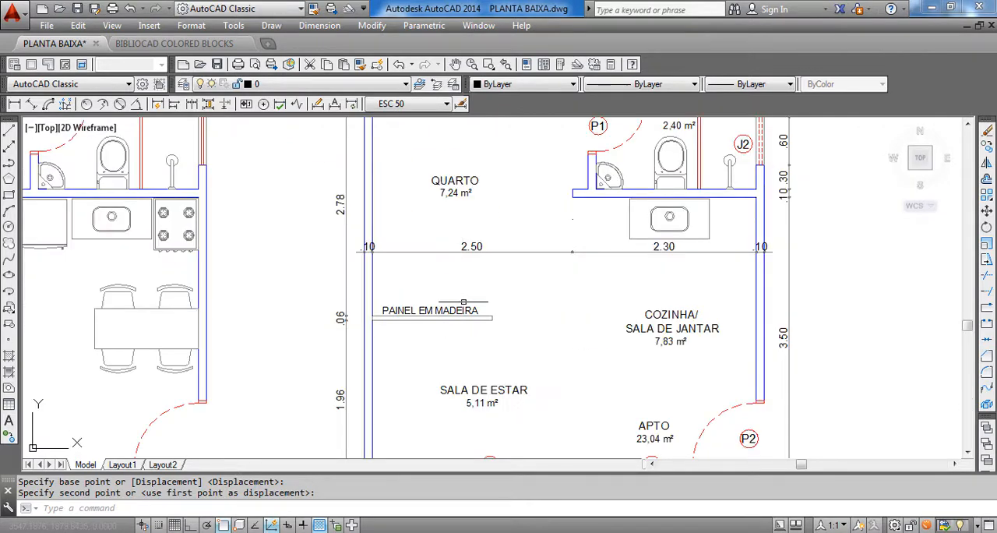
scroll(548, 318, down, 7)
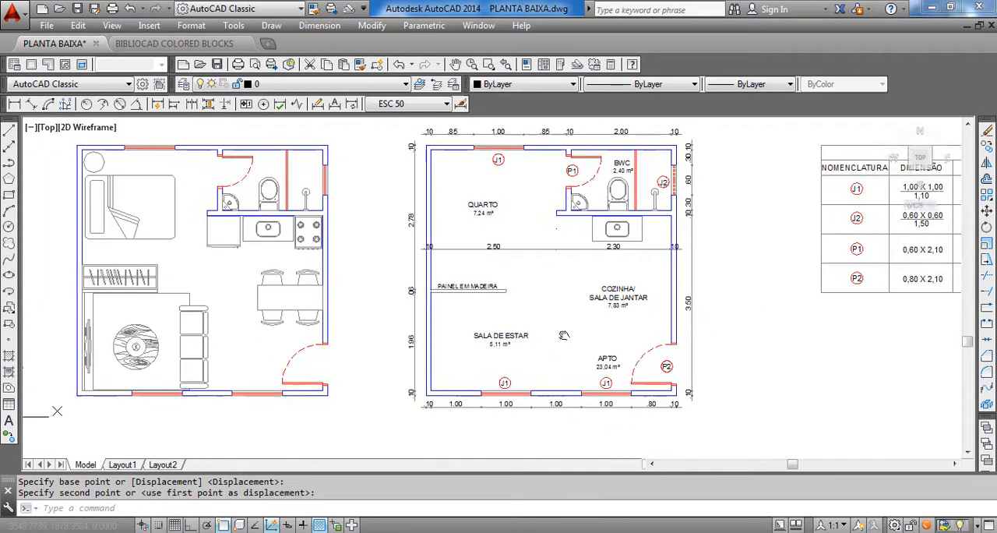
scroll(437, 334, up, 2)
middle_drag(437, 333, 381, 308)
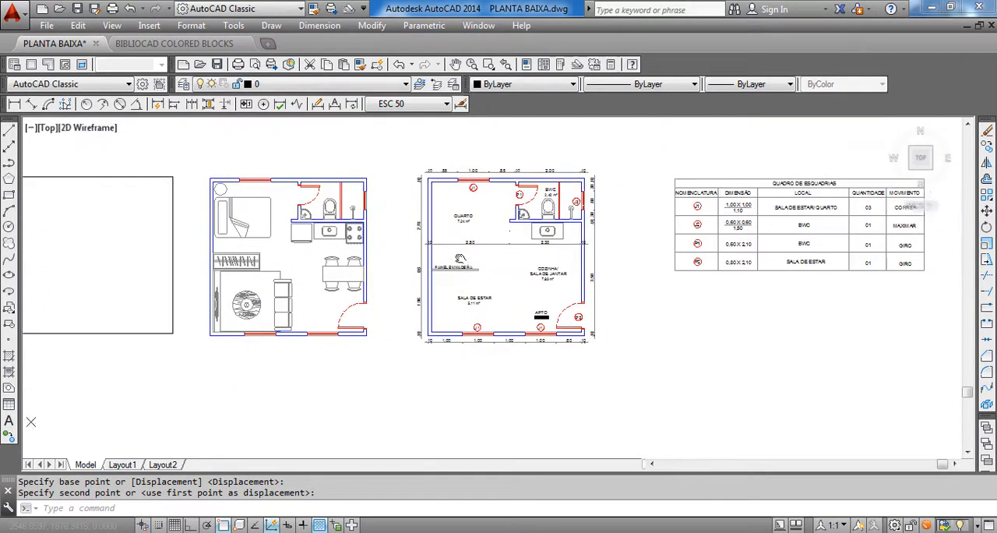
middle_drag(534, 336, 573, 377)
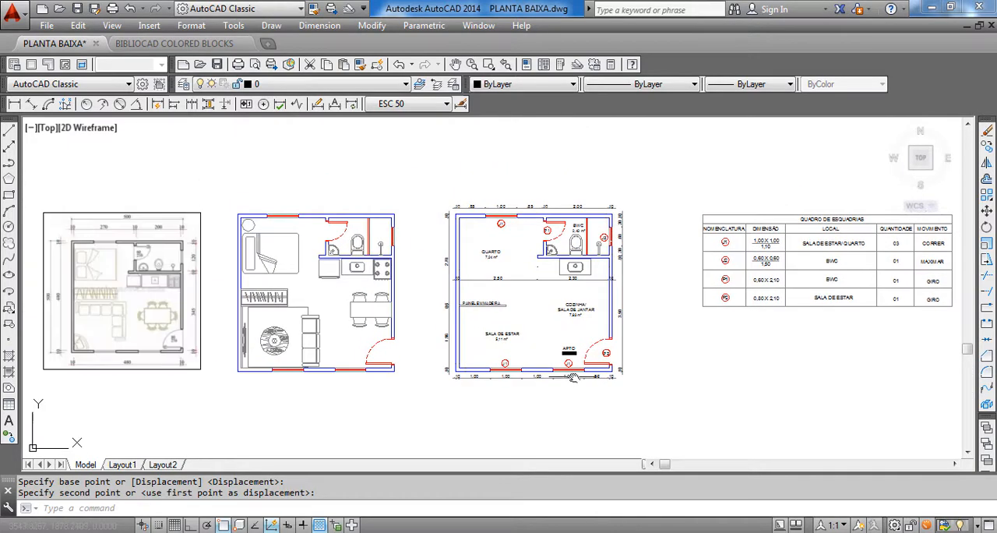
middle_drag(419, 358, 433, 367)
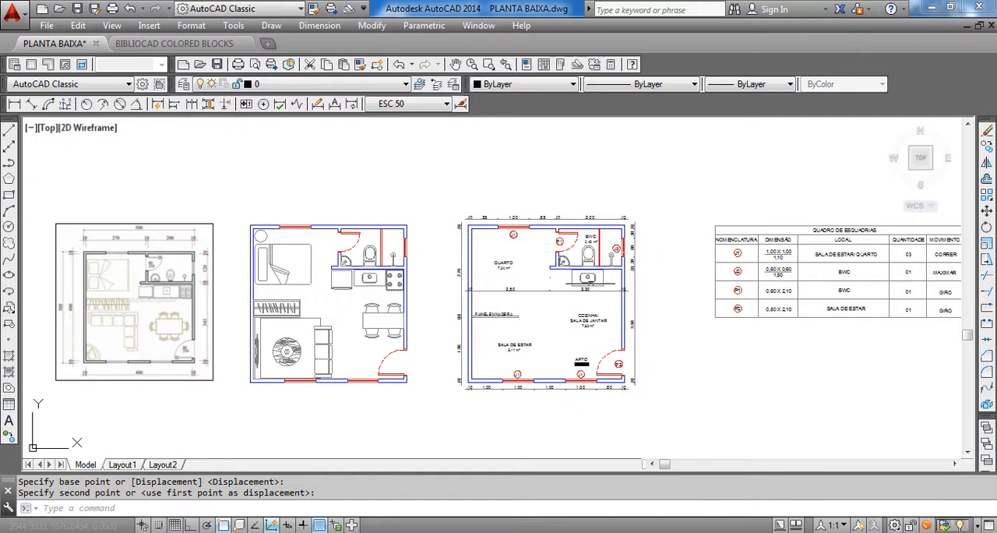
scroll(519, 350, up, 5)
scroll(650, 323, down, 5)
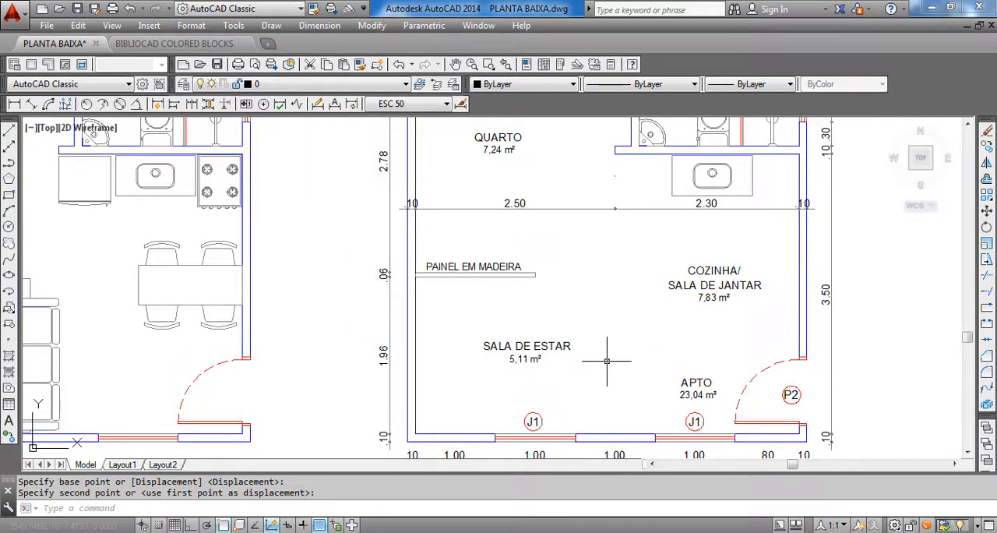
middle_drag(551, 203, 525, 190)
middle_drag(664, 349, 645, 305)
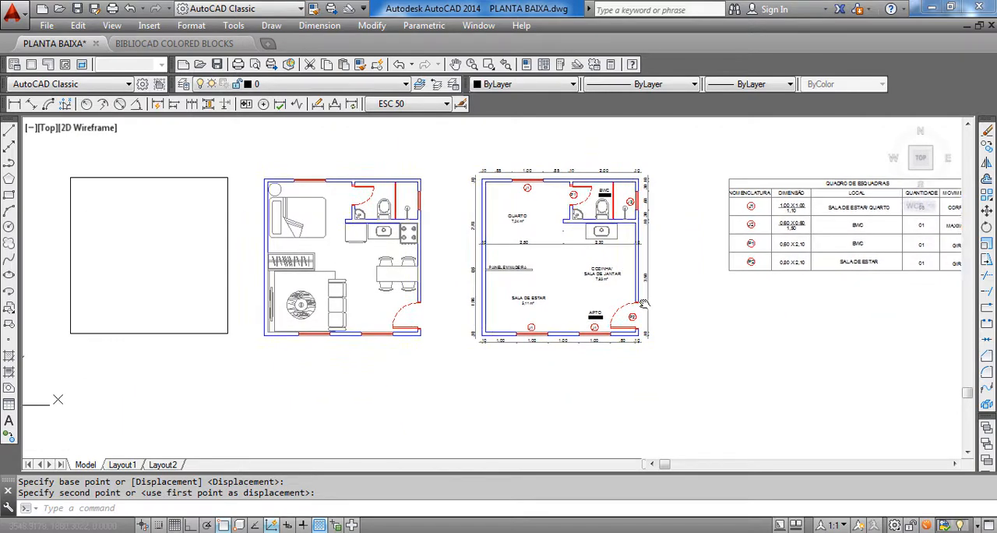
scroll(590, 190, up, 3)
middle_drag(823, 251, 390, 303)
scroll(711, 230, down, 5)
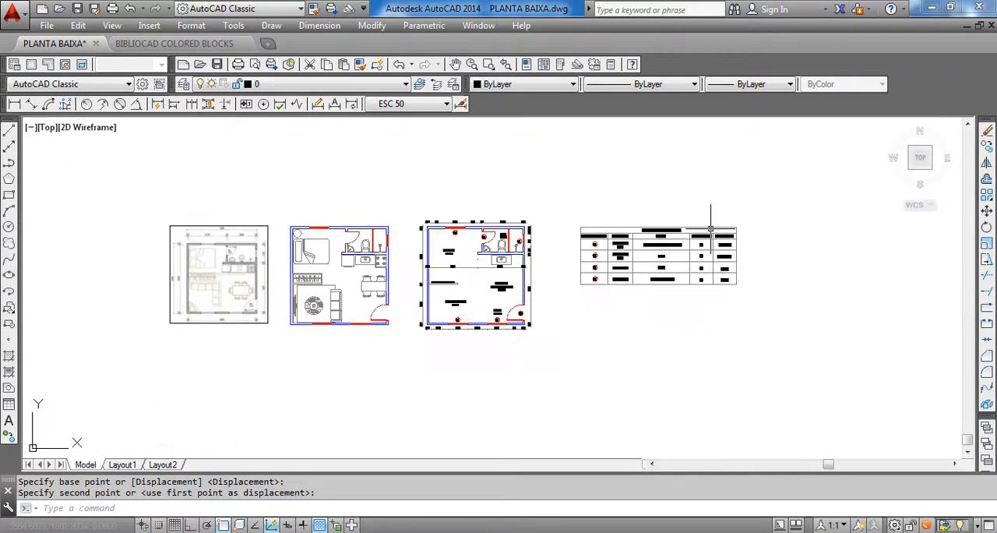
middle_drag(470, 360, 489, 366)
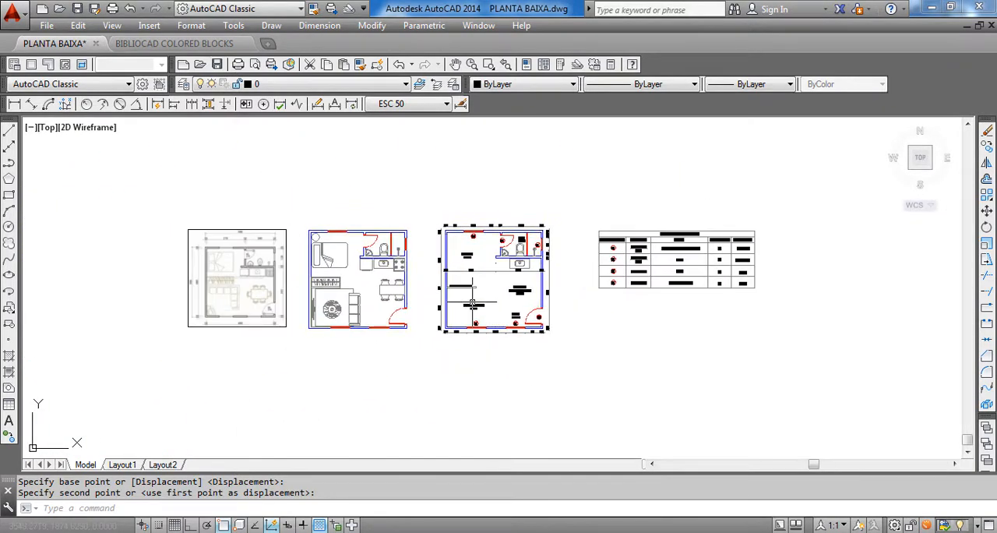